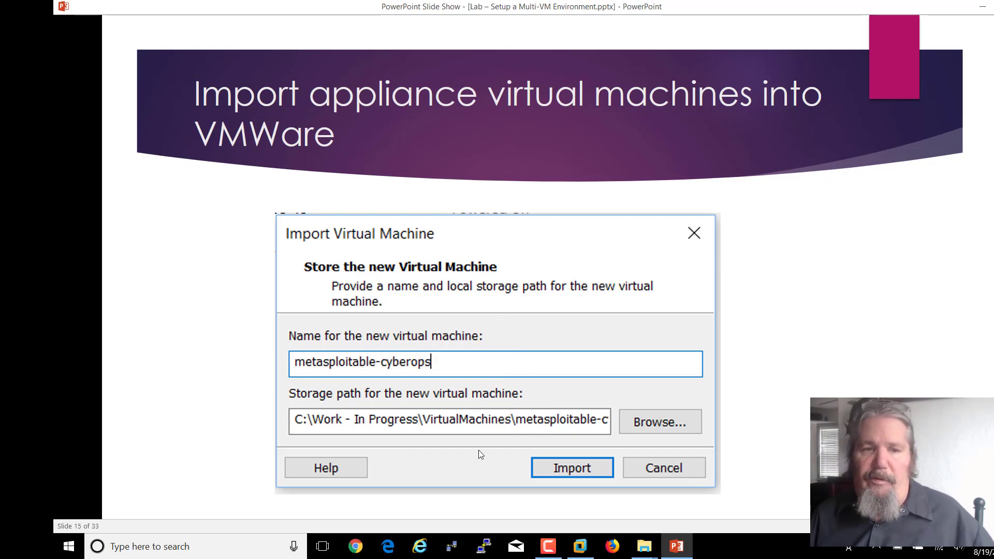
- Advance the slide show to slide 16 and switch to the VMware Workstation window
click(841, 365)
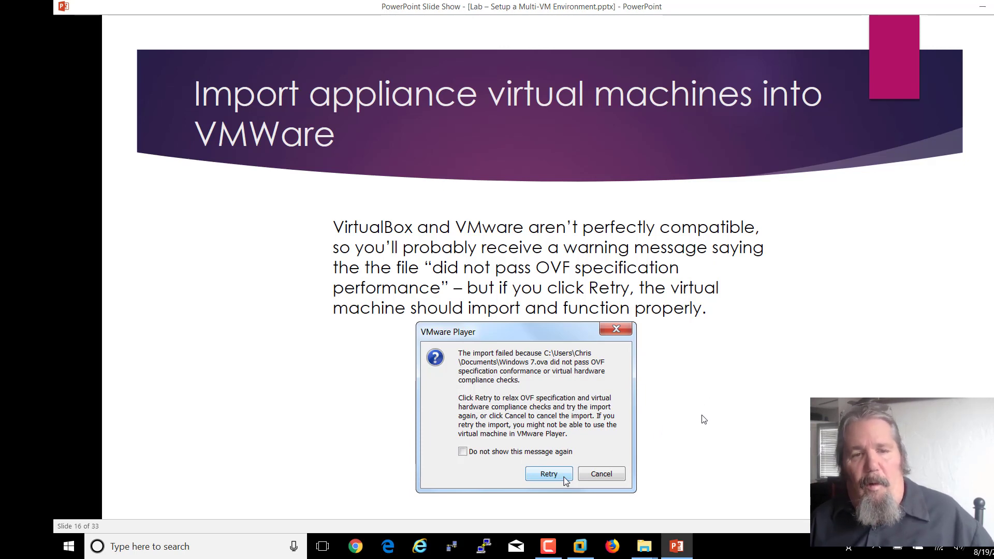
click(581, 546)
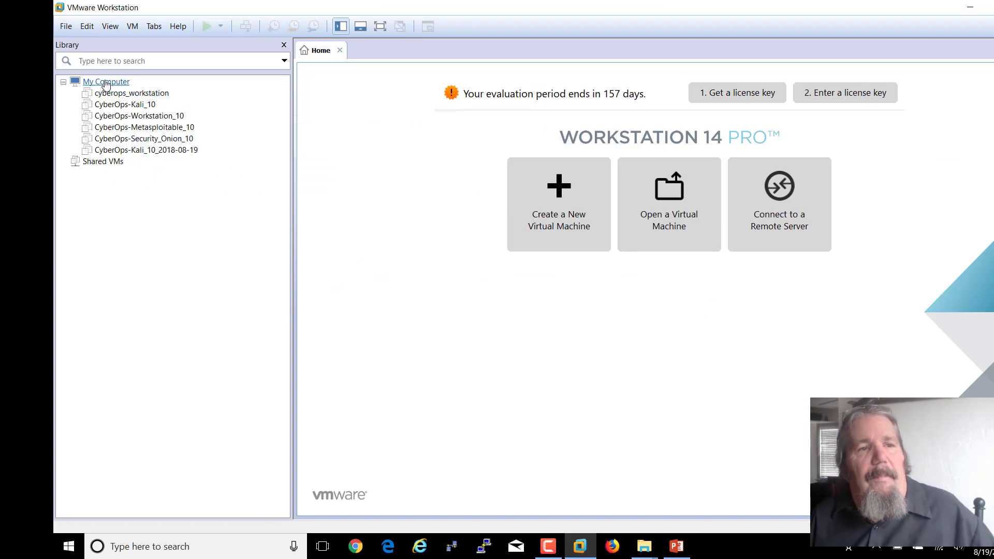
- Open metasploitable-cyberops.ova from the Orginal OVAs folder for import
click(66, 26)
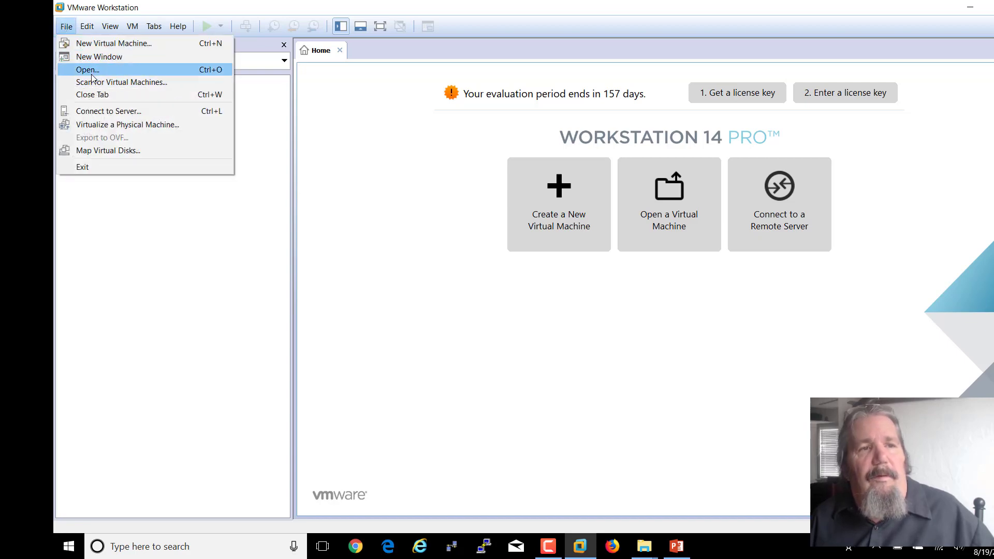
click(139, 71)
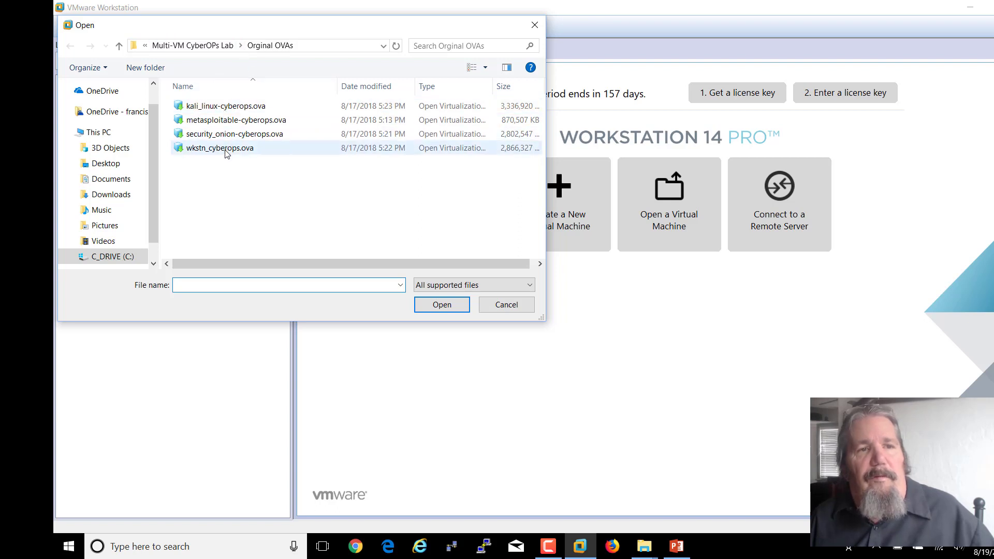
click(223, 122)
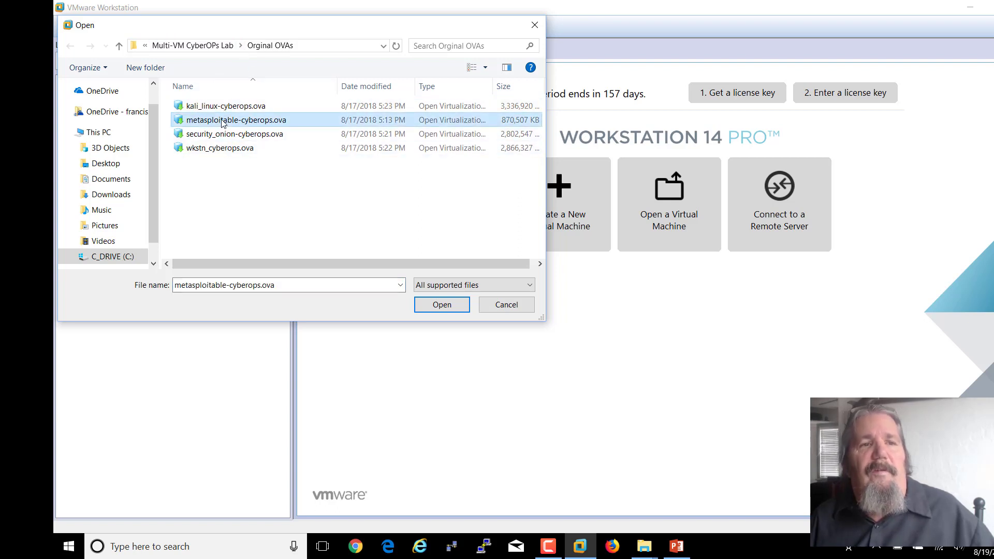
click(452, 308)
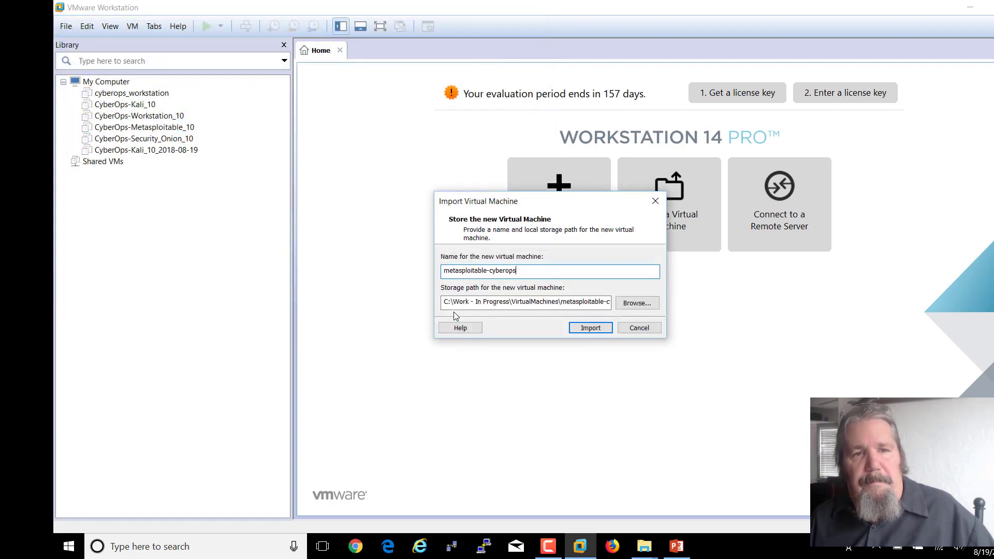
- Rename the VM to metasploitable-cyberops-DEMO, import it, and retry past the OVF compliance warning
click(541, 273)
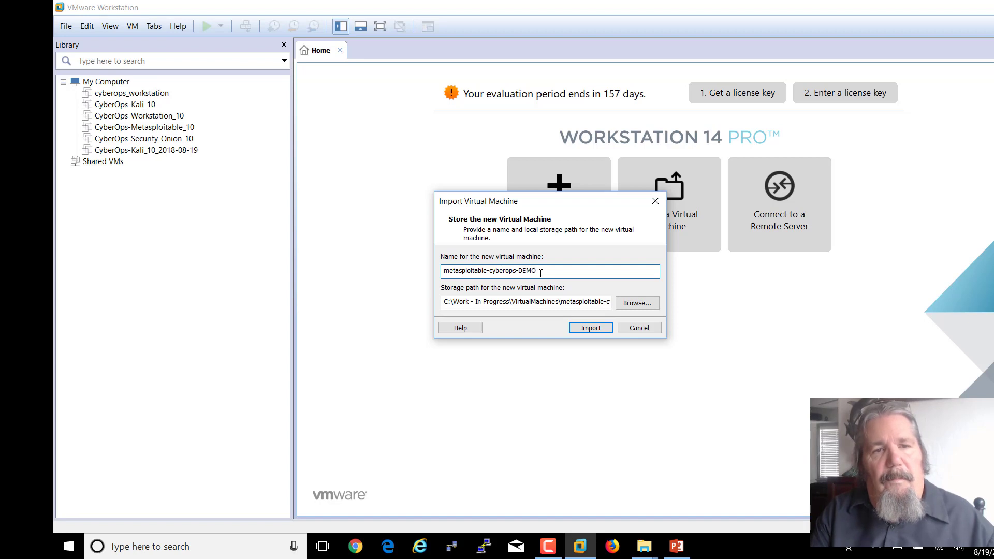
click(582, 327)
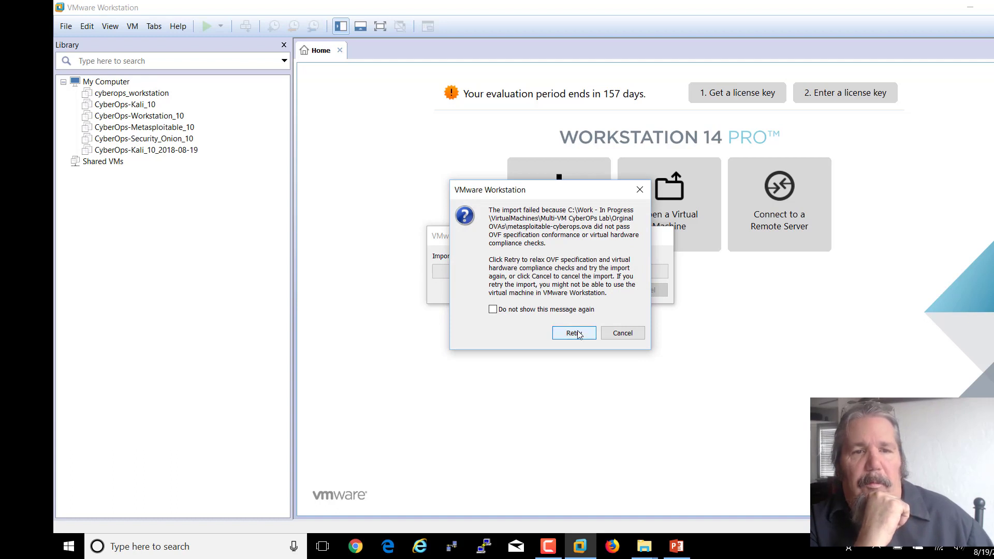
click(576, 333)
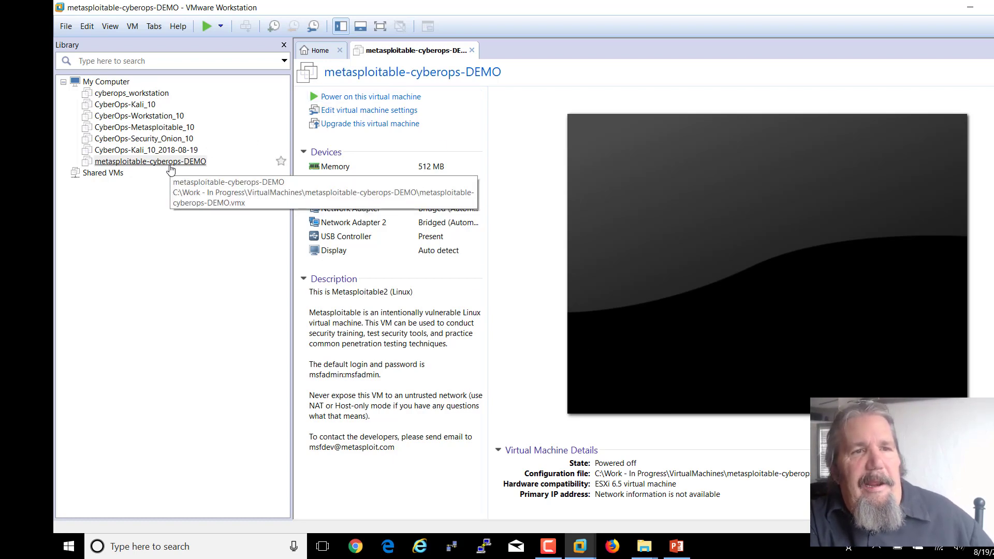
- Set the DEMO VM's Network Adapter to Custom: Specific virtual network VMnet0
click(347, 116)
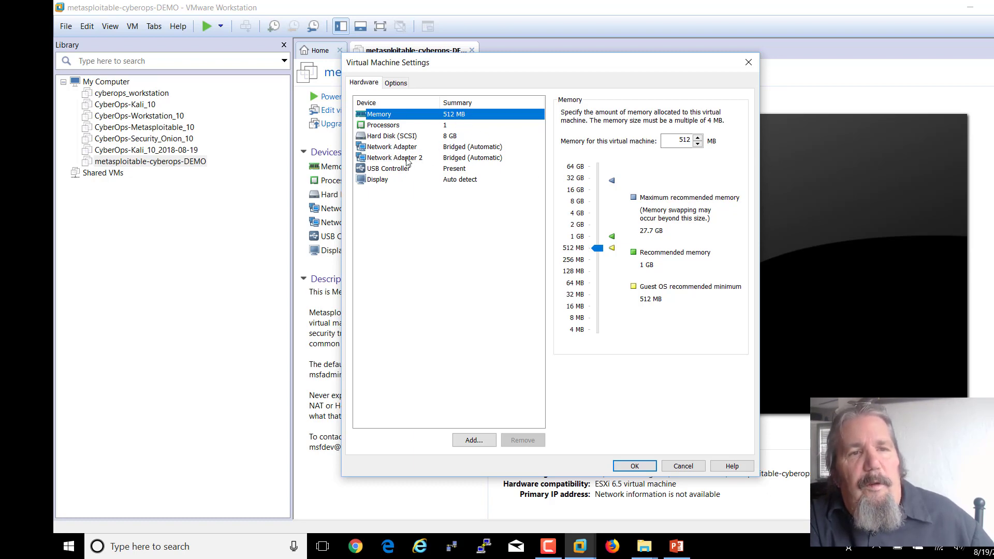
click(446, 148)
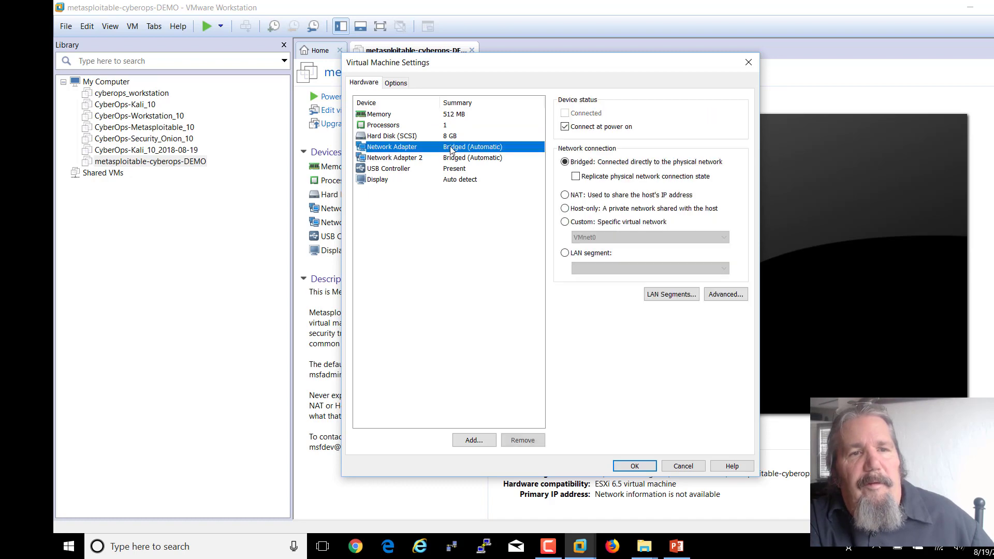
click(640, 222)
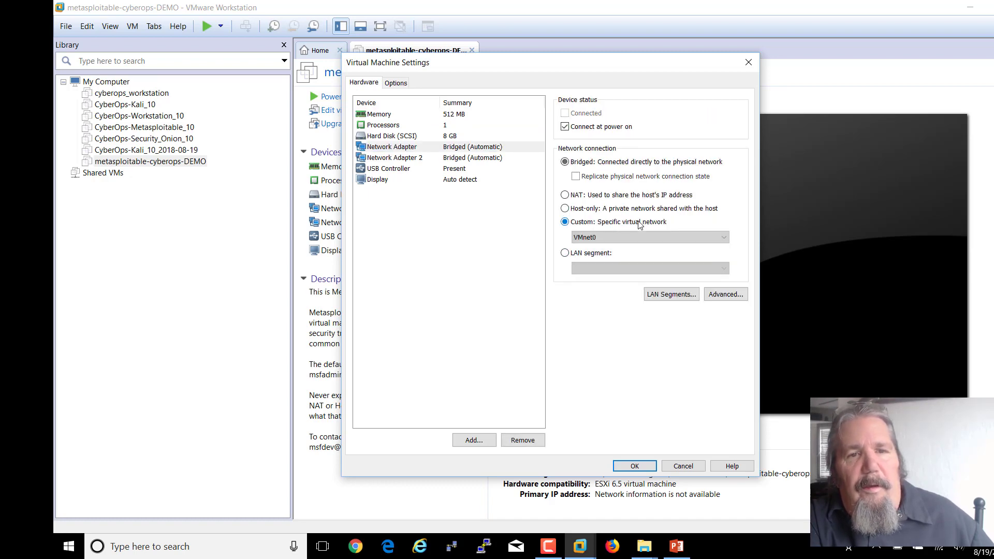
click(611, 239)
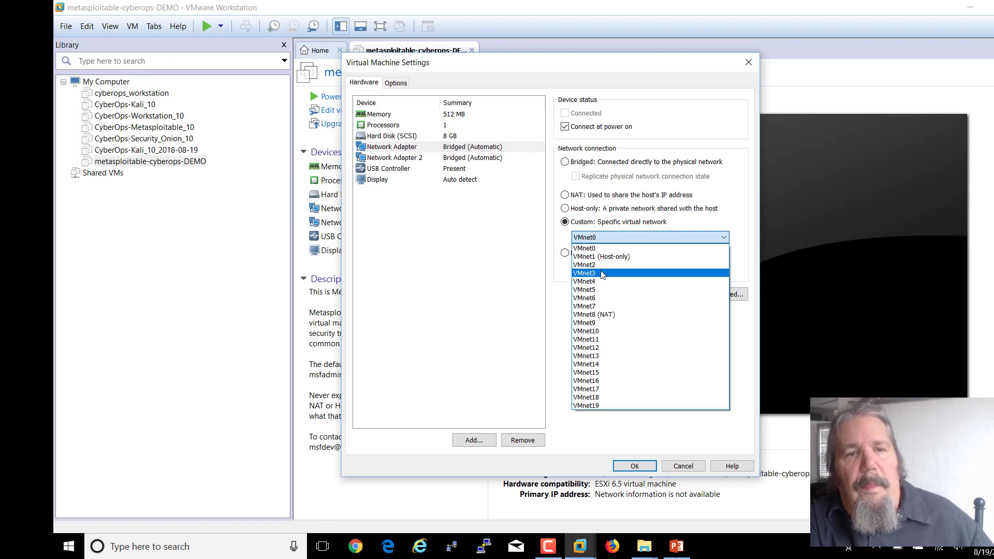
click(506, 283)
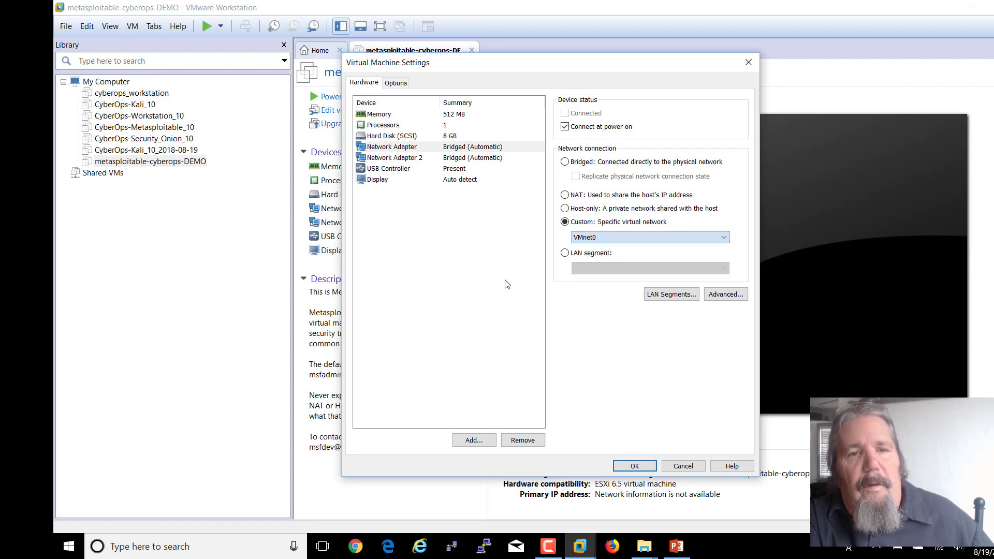
click(635, 466)
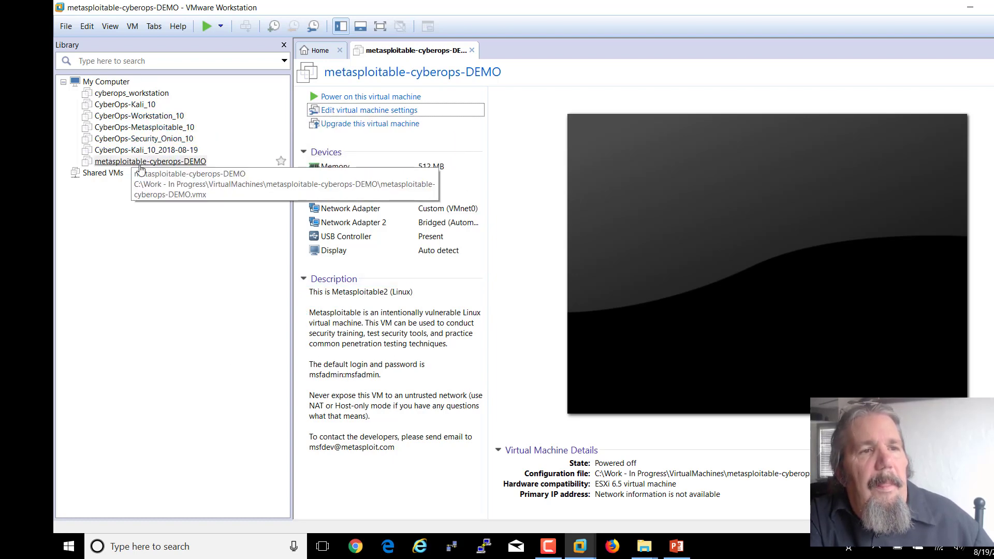
- Select CyberOps-Metasploitable_10's adapter description, then return to PowerPoint's slide 17, 'Starting Networking!!!'
click(153, 131)
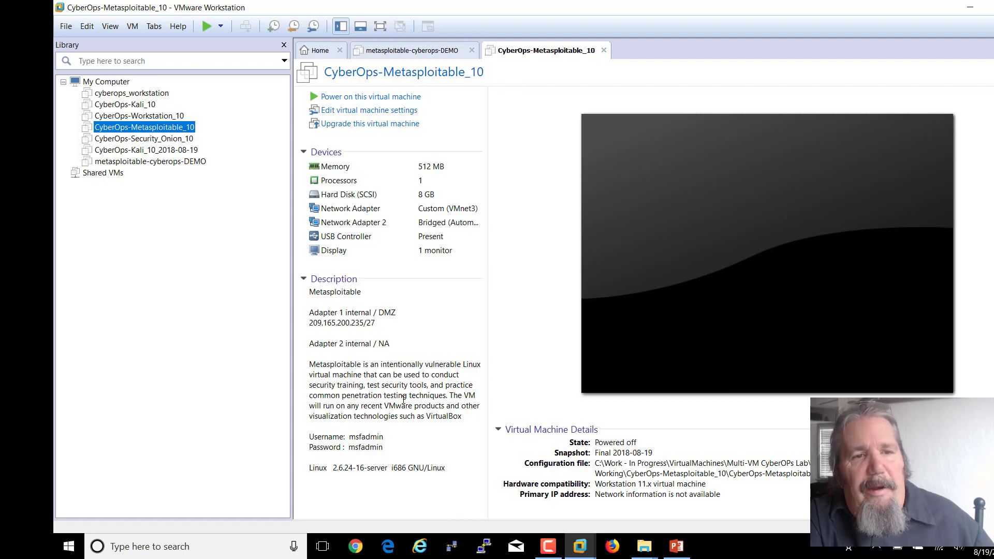
drag(451, 469, 310, 316)
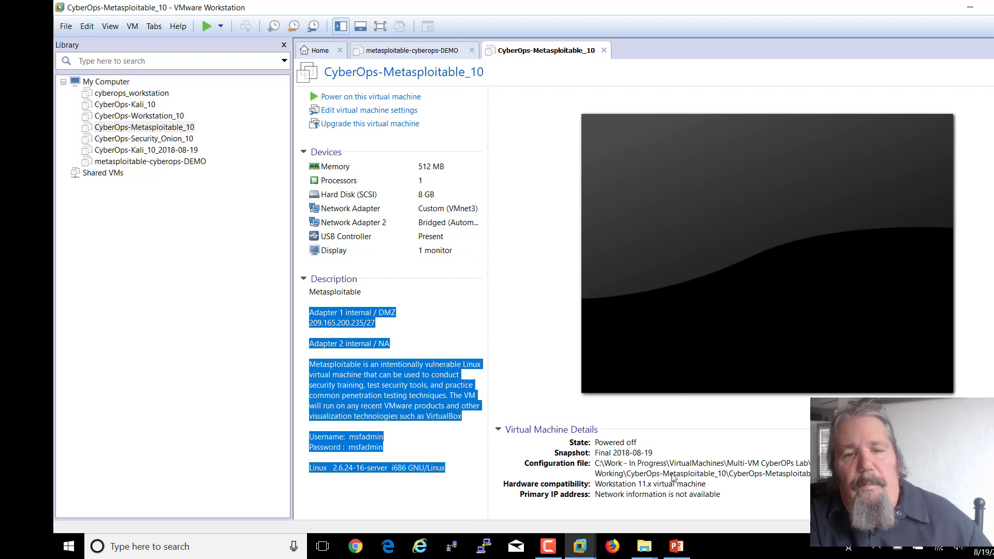
click(678, 547)
click(754, 428)
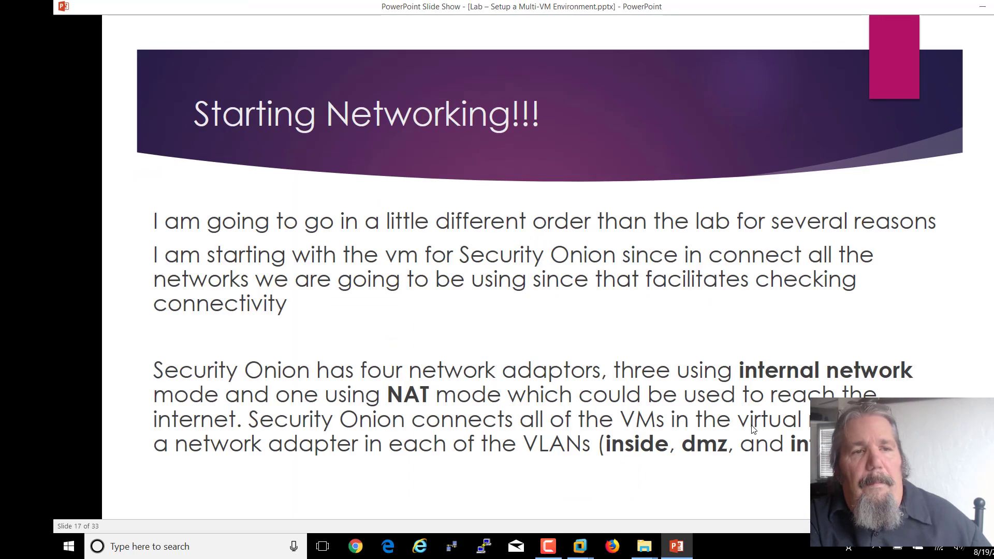
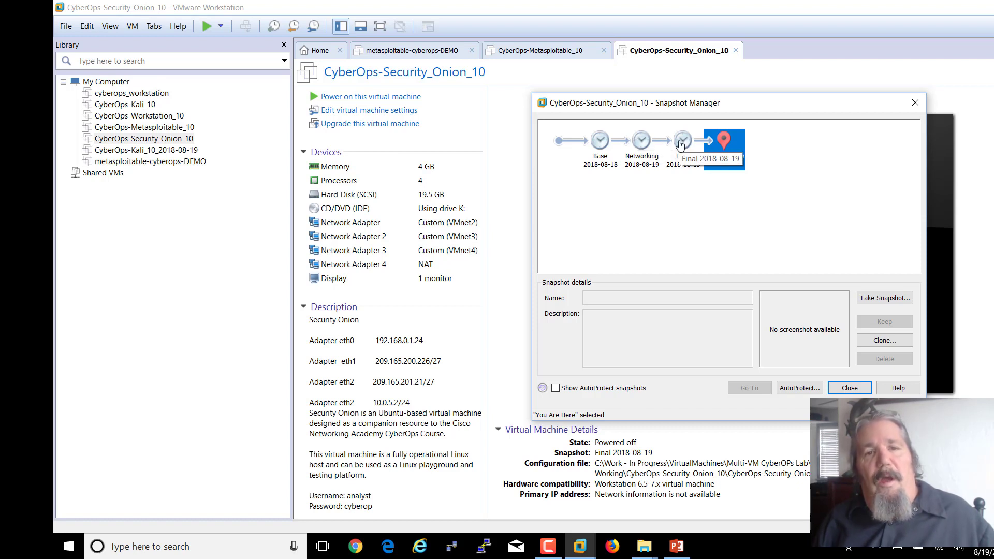
- Restore CyberOps-Security_Onion_10 to its Networking 2018-08-19 snapshot and confirm the revert
click(640, 140)
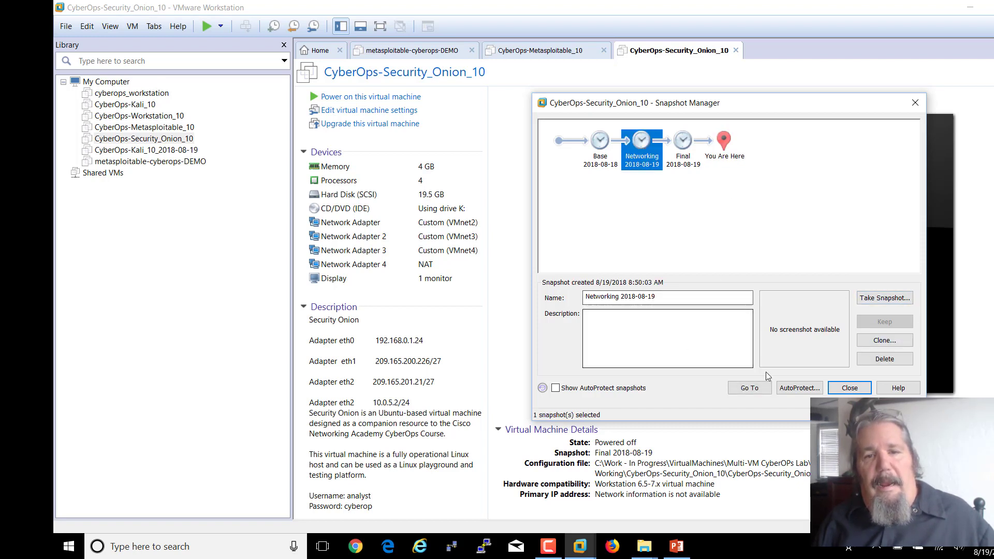
click(752, 388)
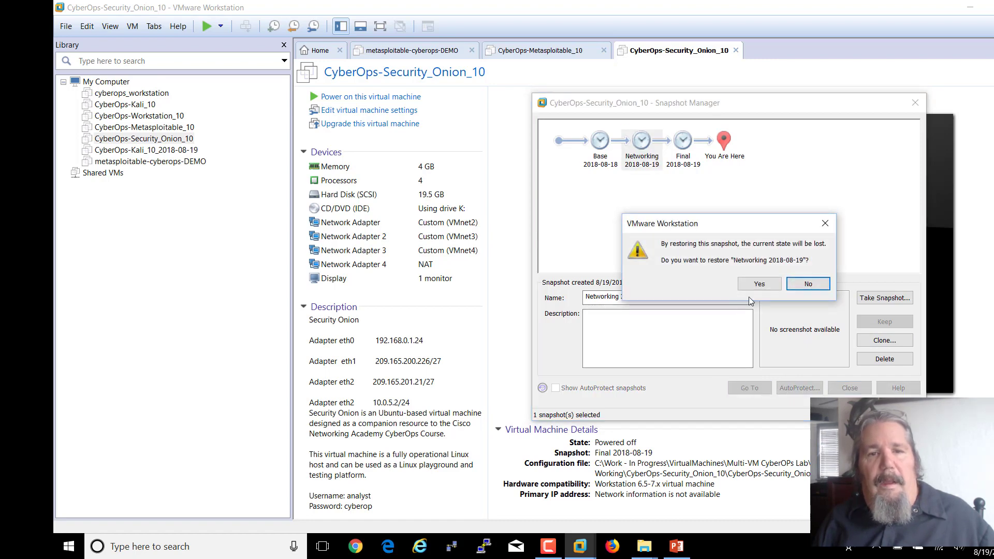
click(757, 284)
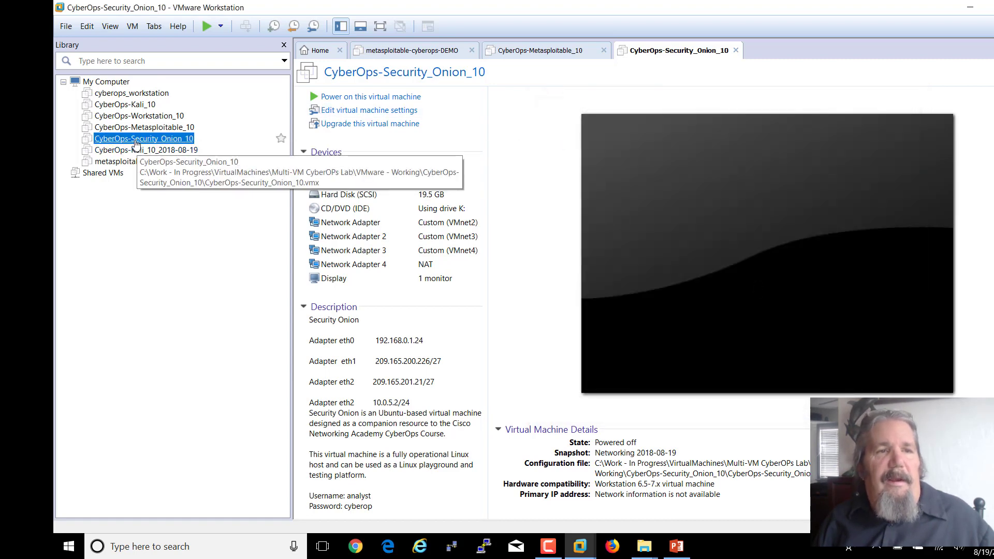
- Power on CyberOps-Security_Onion_10, boot its default GRUB entry, then release input to the host
click(368, 98)
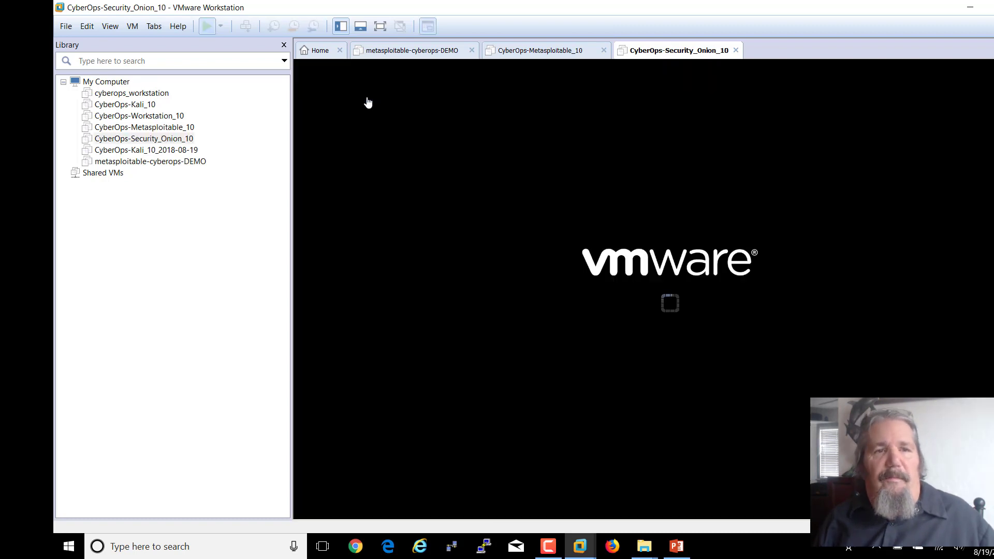
click(627, 329)
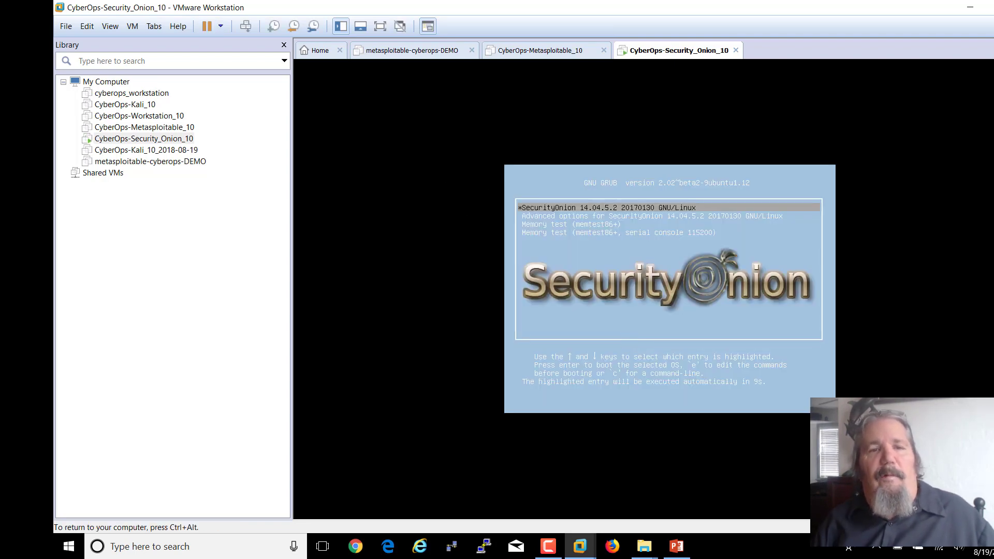
key(Return)
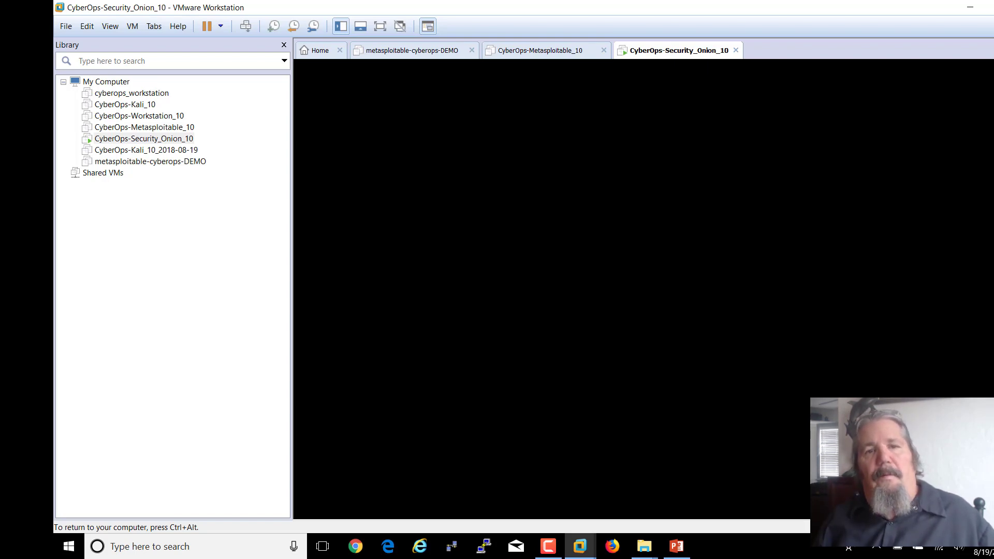
key(ctrl+alt)
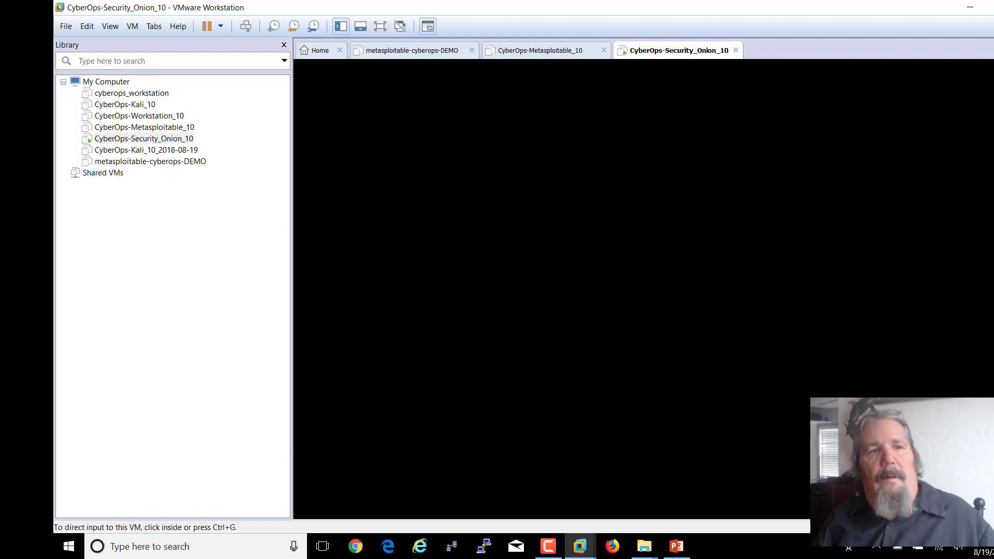
right_click(122, 142)
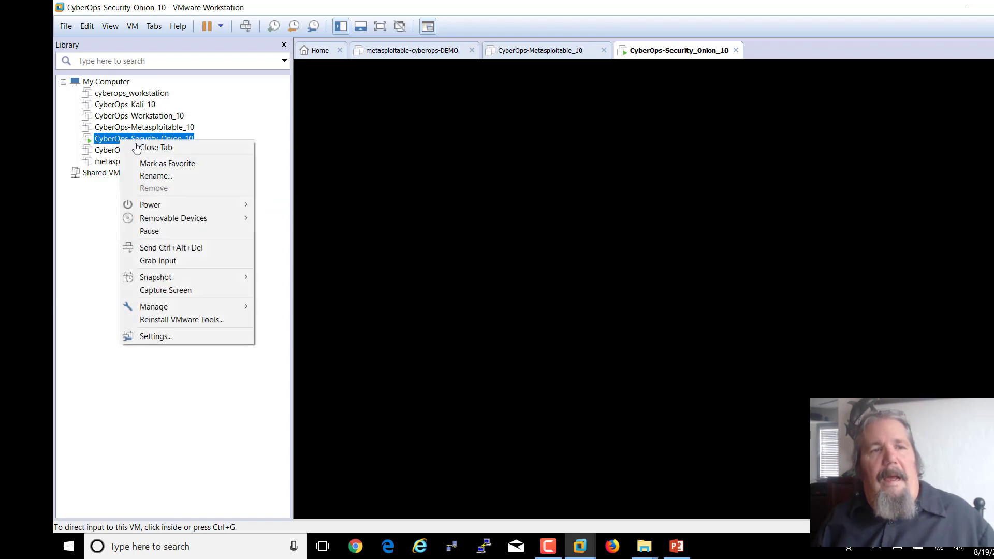
click(164, 336)
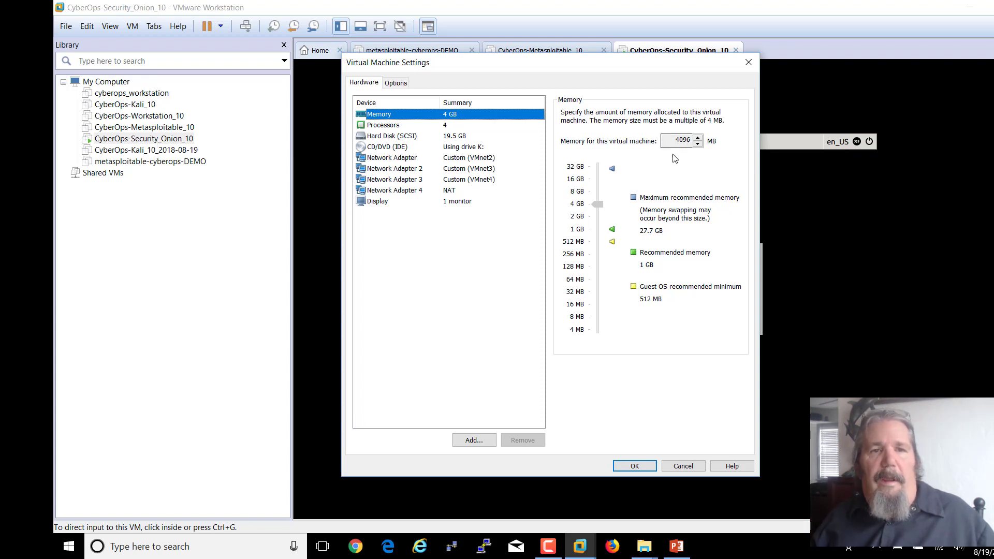
- Dismiss the settings unchanged and log in to the guest with the analyst username and password
click(682, 466)
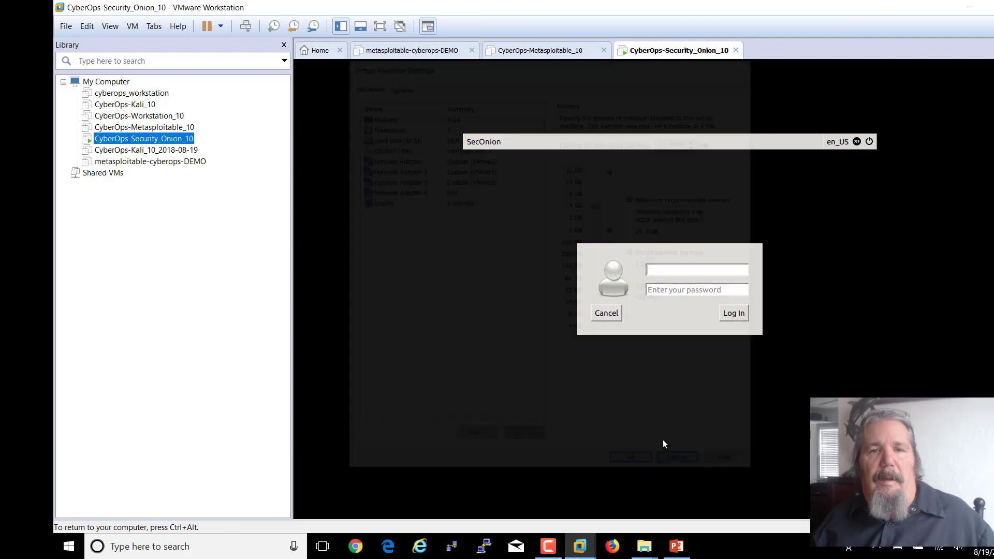
click(664, 275)
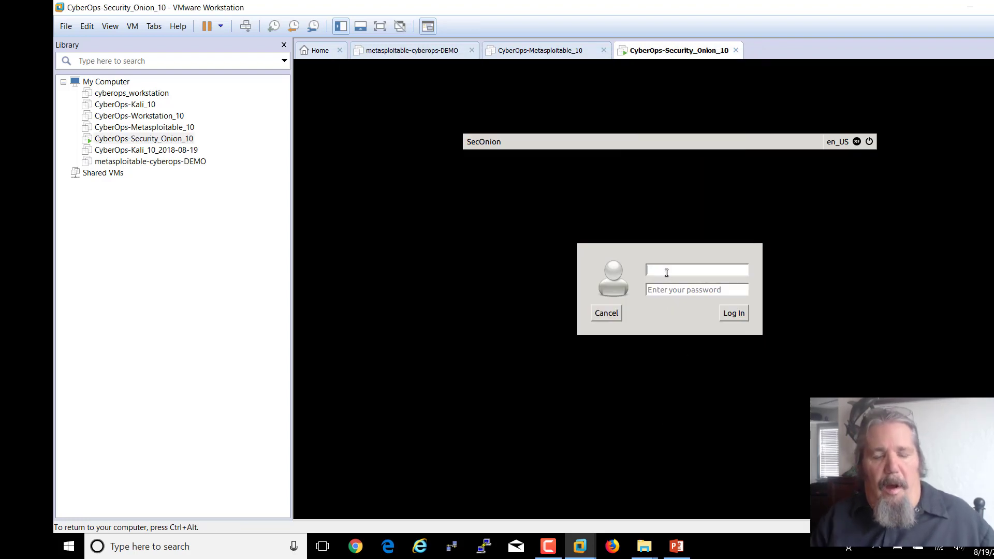
text(ana)
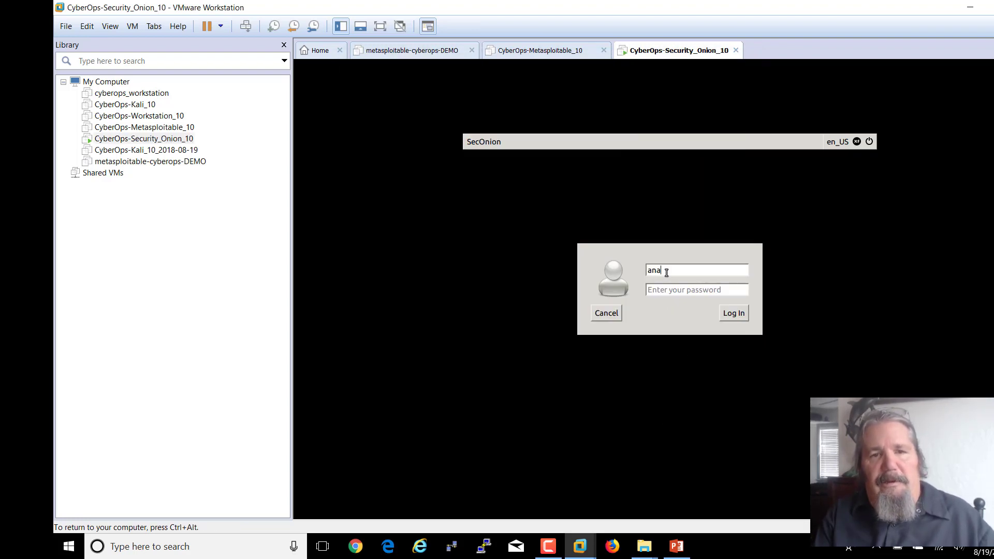
text(ly)
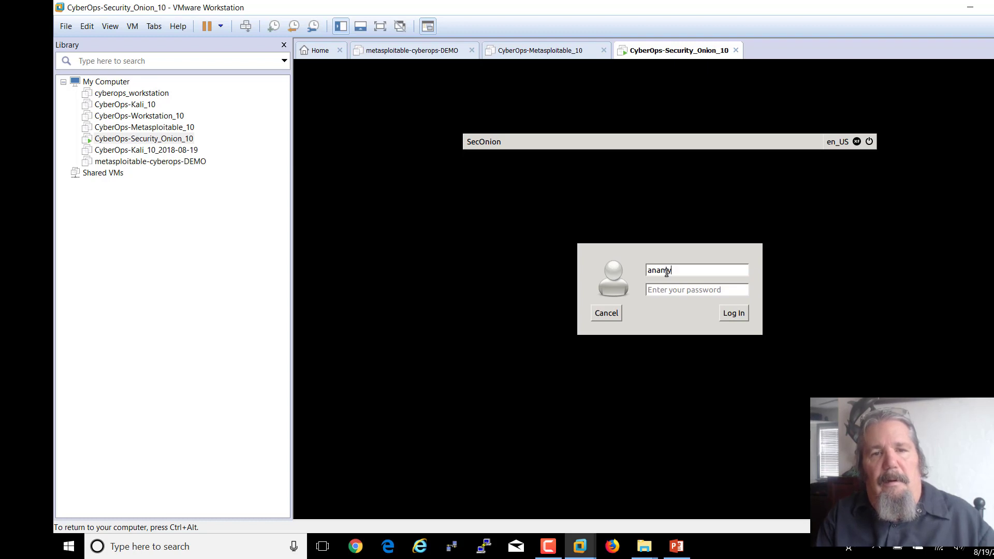
text(lyst)
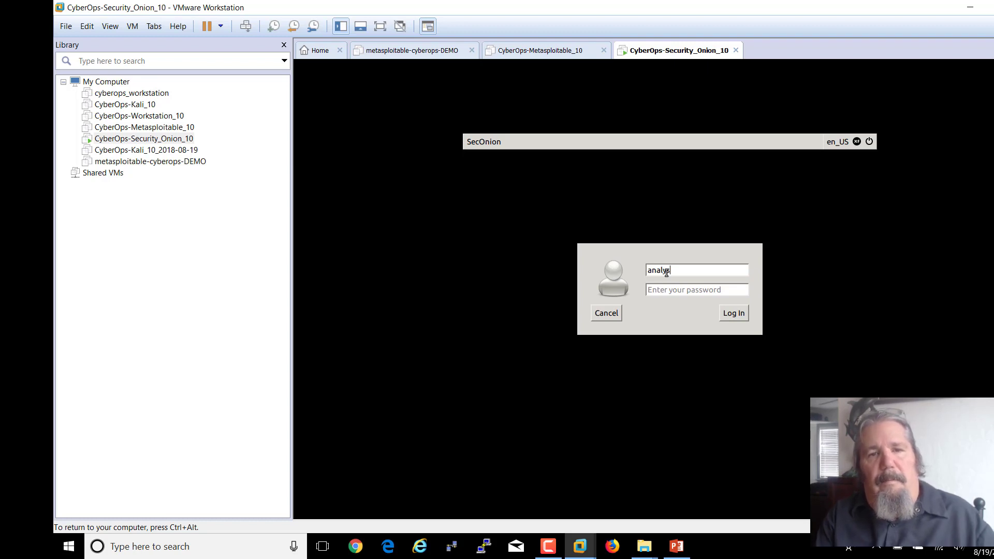
key(Tab)
text(cyber)
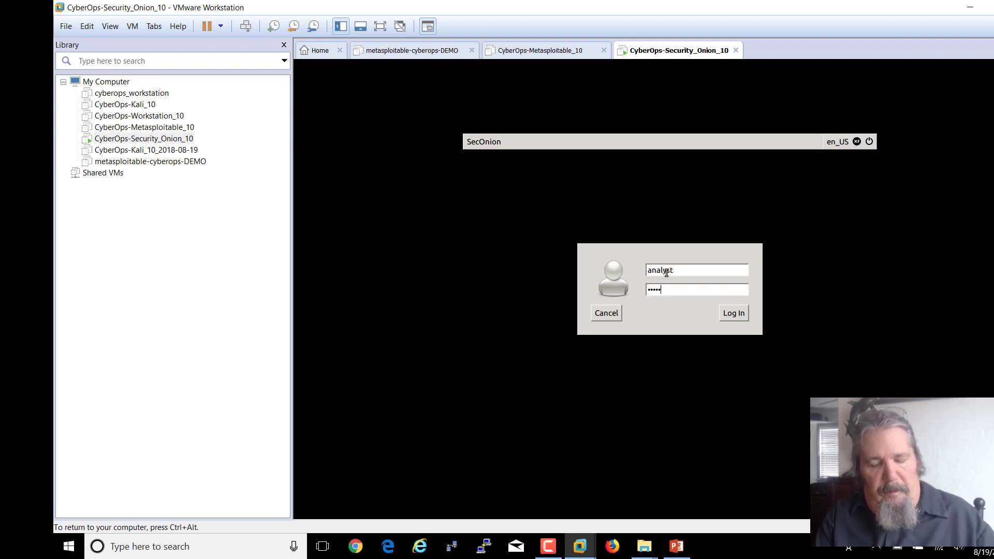
key(Return)
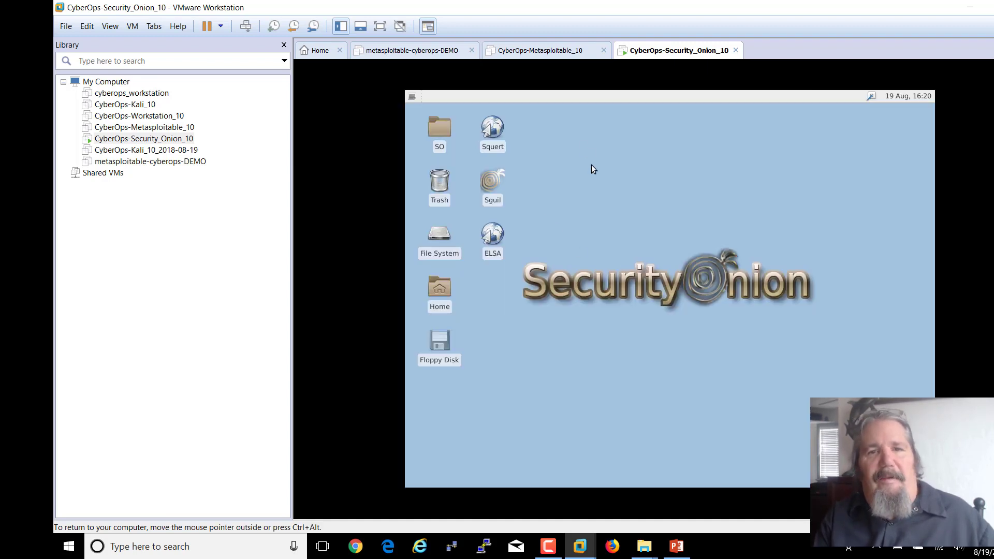
- Set the guest's Display resolution to 1366x768, keep the configuration, and close Display settings
click(414, 98)
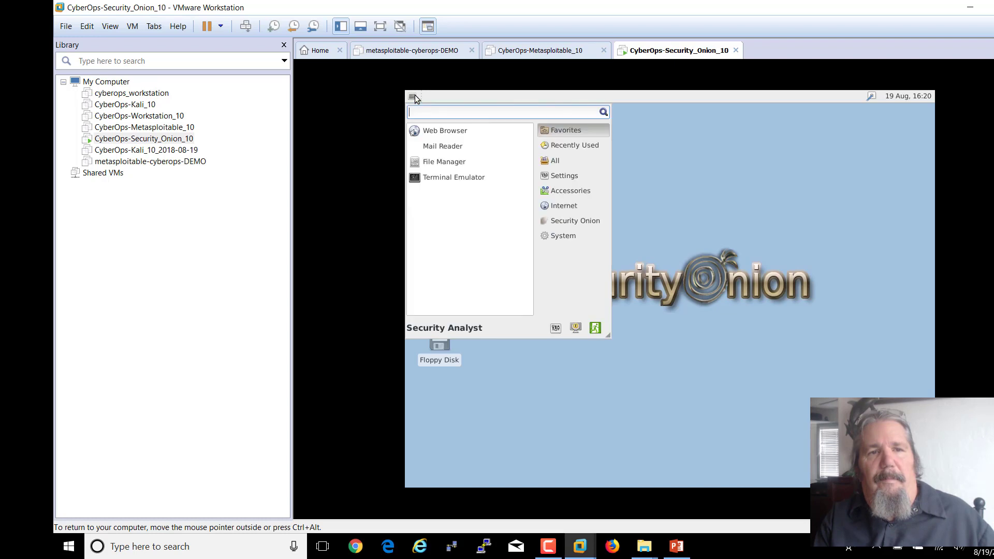
click(576, 236)
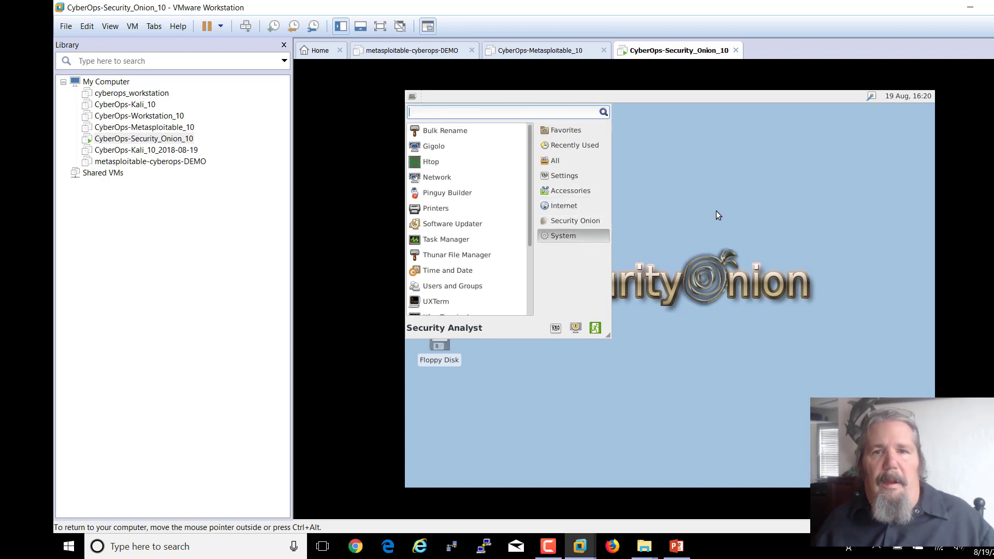
click(568, 178)
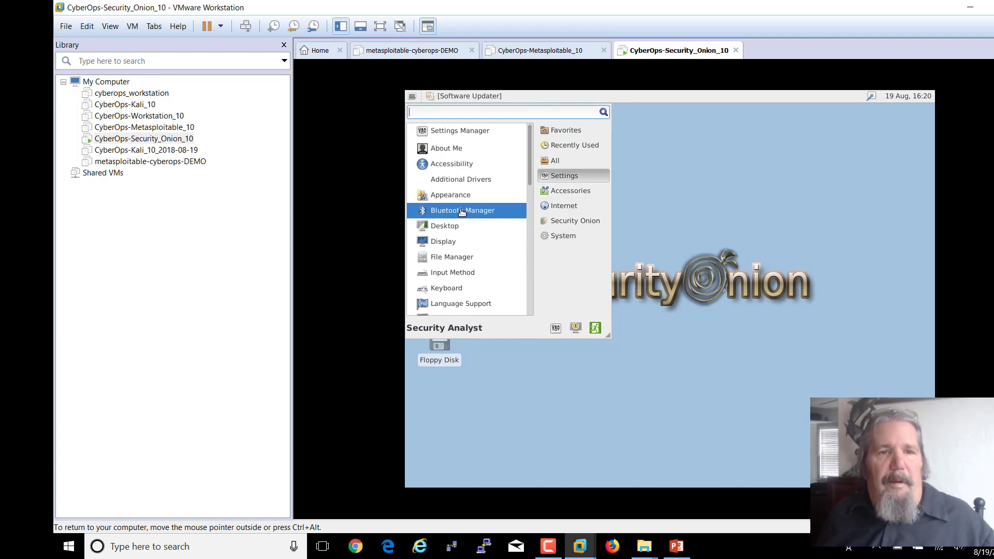
click(461, 244)
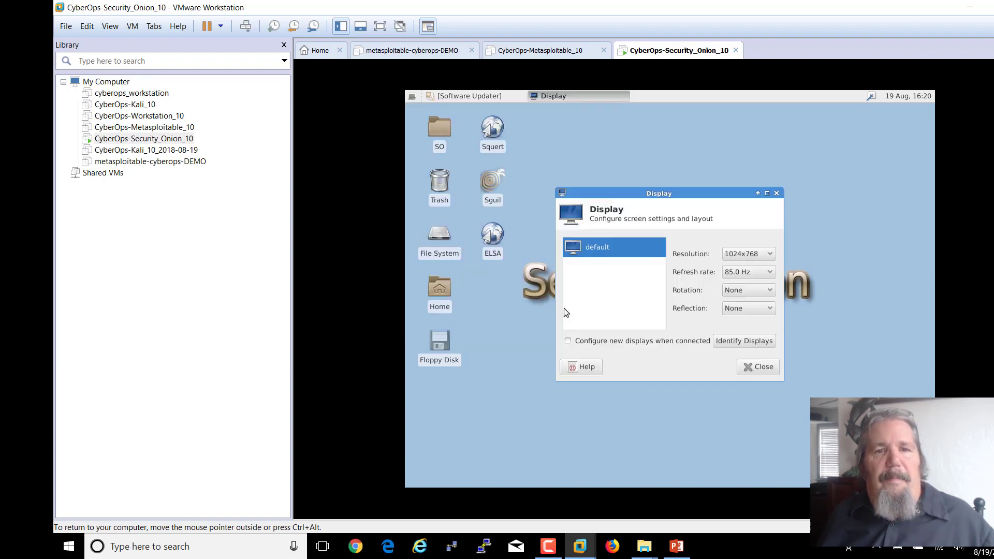
click(750, 255)
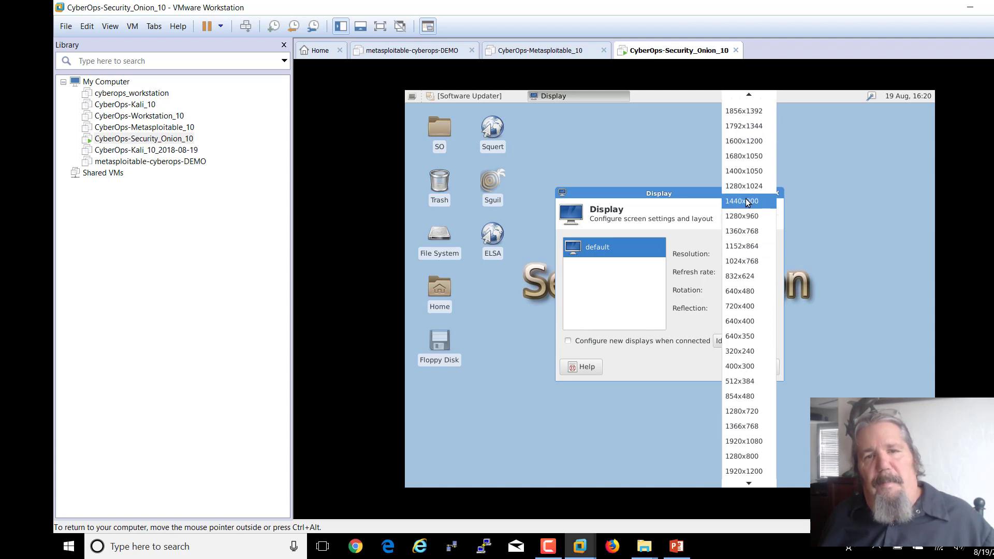
click(739, 425)
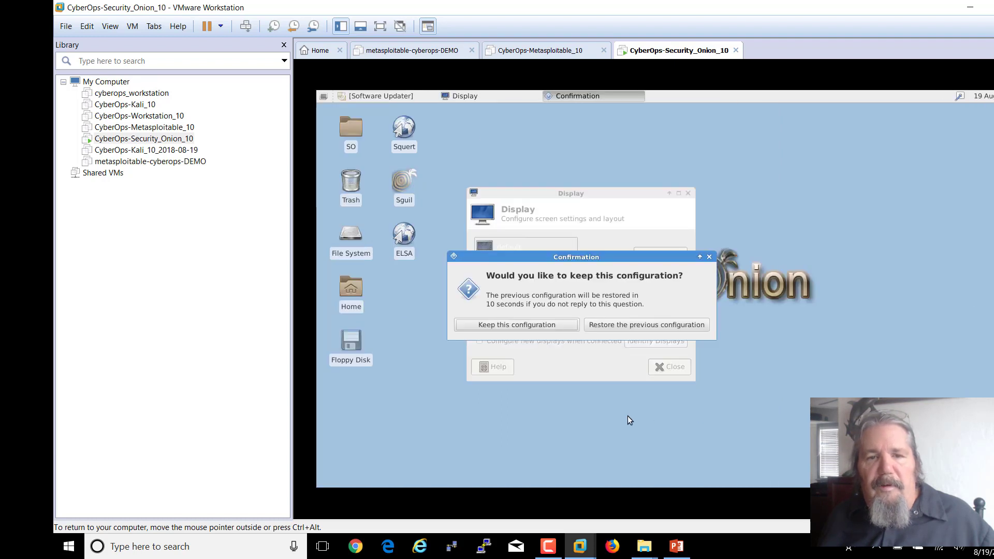
click(496, 326)
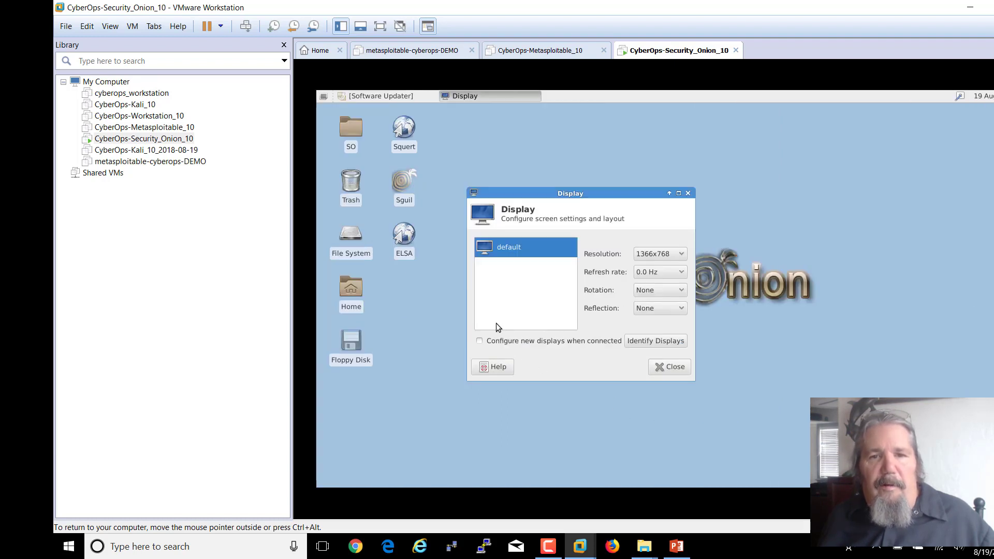
click(671, 366)
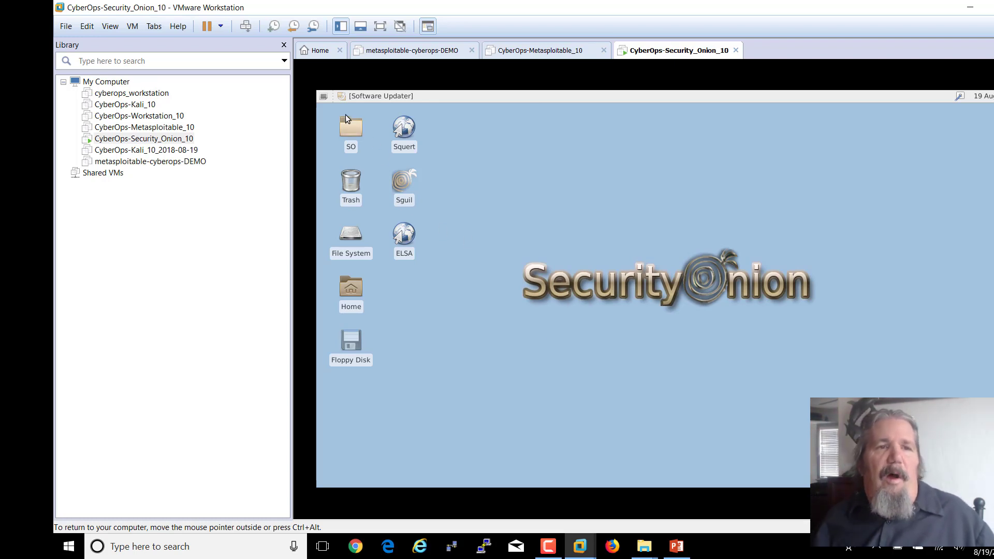
- Open a terminal in the guest, move it aside, and become root with sudo -i
click(325, 97)
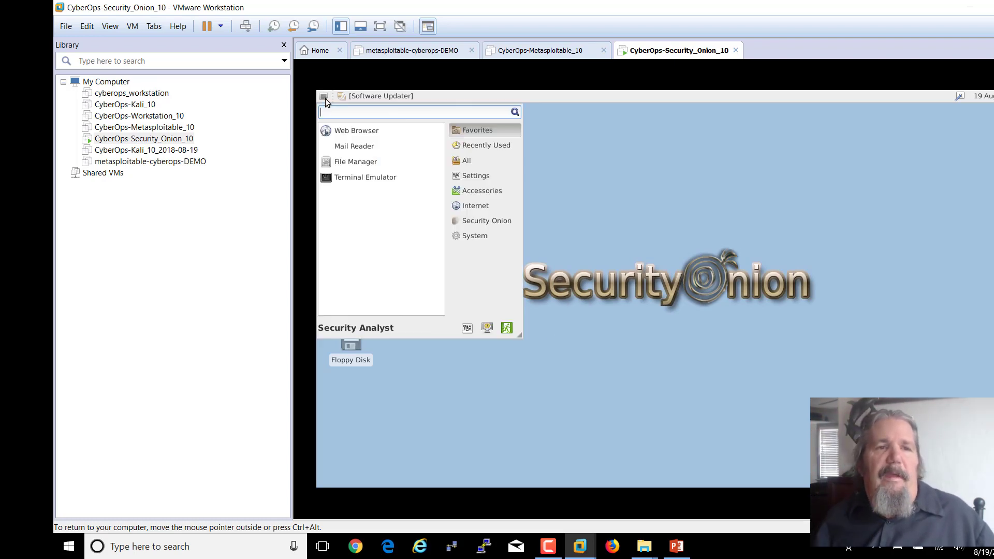
click(337, 178)
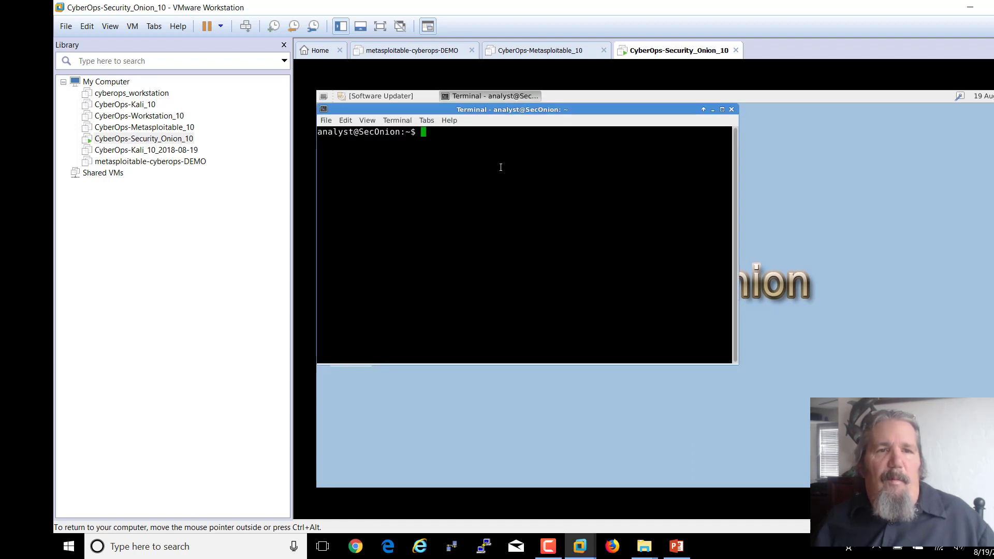
drag(563, 109, 641, 188)
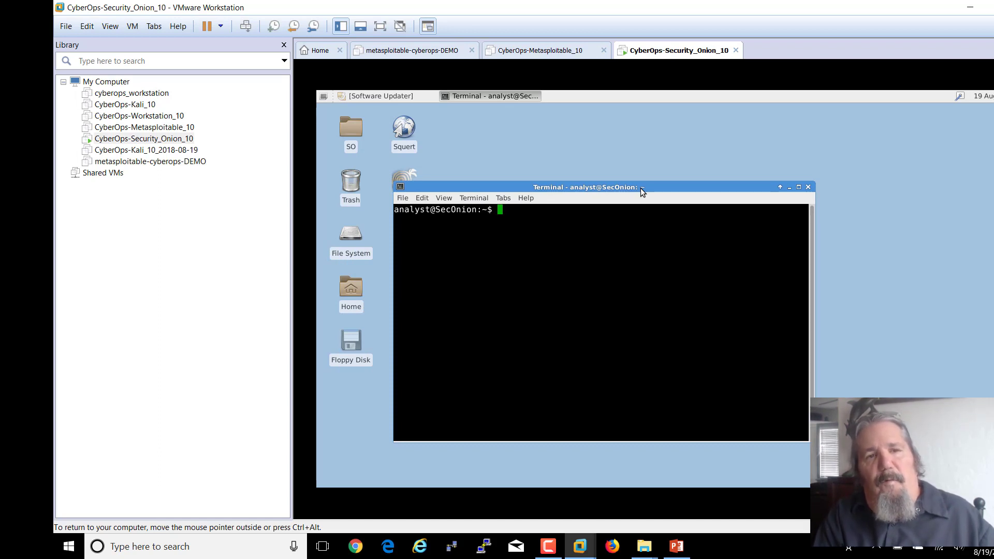
text(sudo -i)
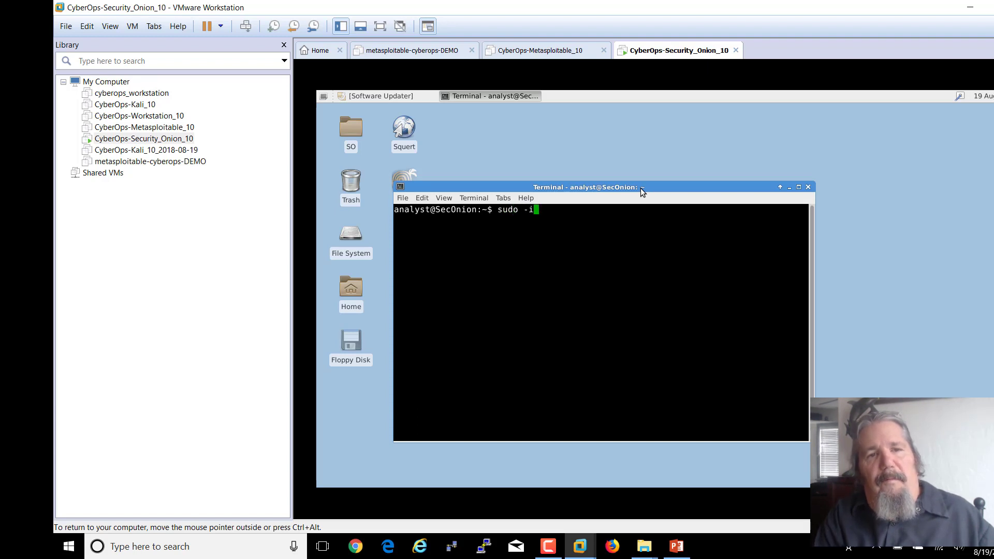
key(Return)
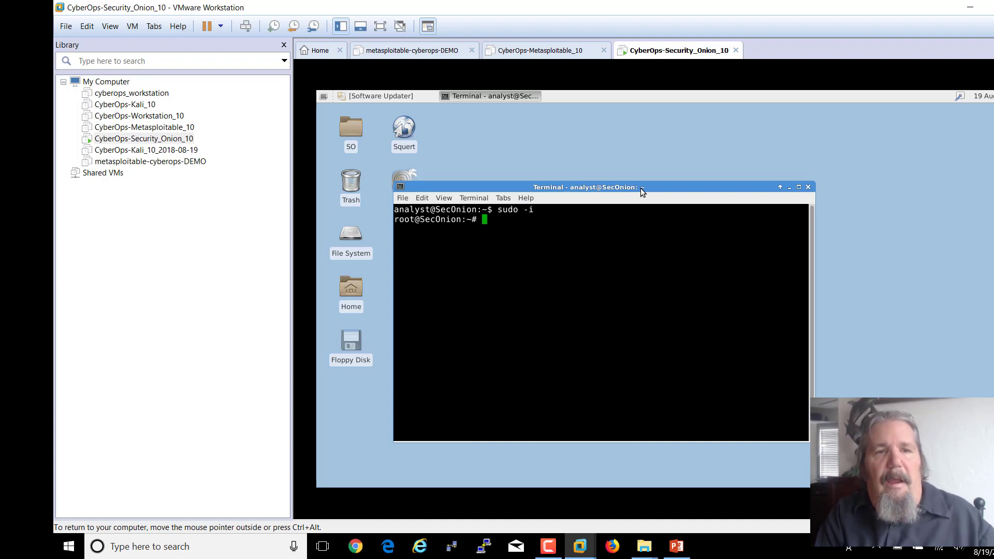
- Run apt-get to review its usage help, then clear the terminal
text(ap)
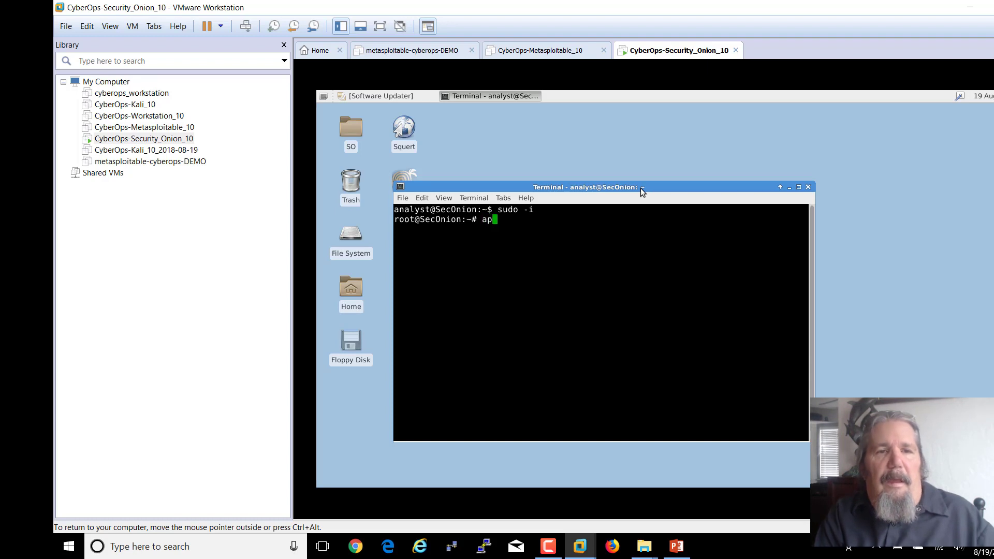
text(t-get)
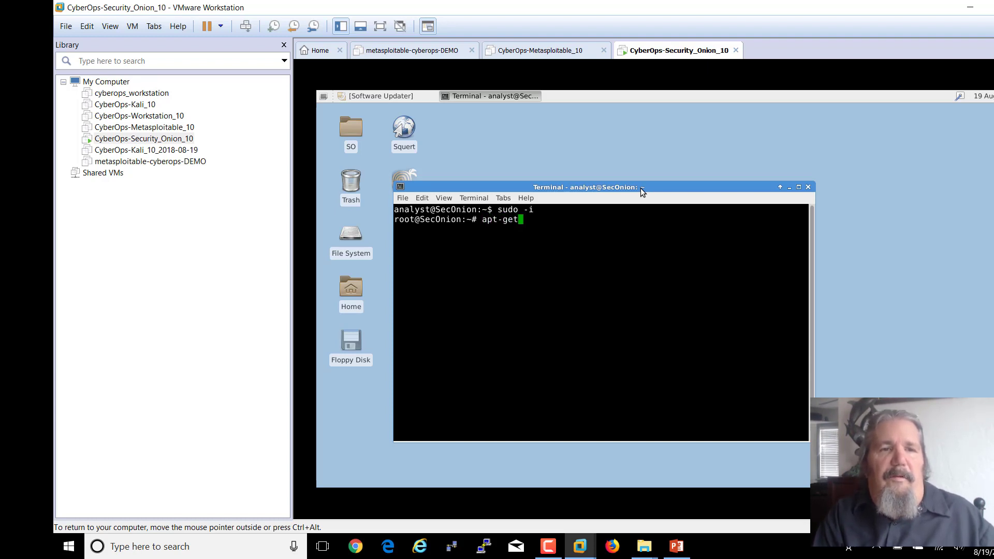
key(Return)
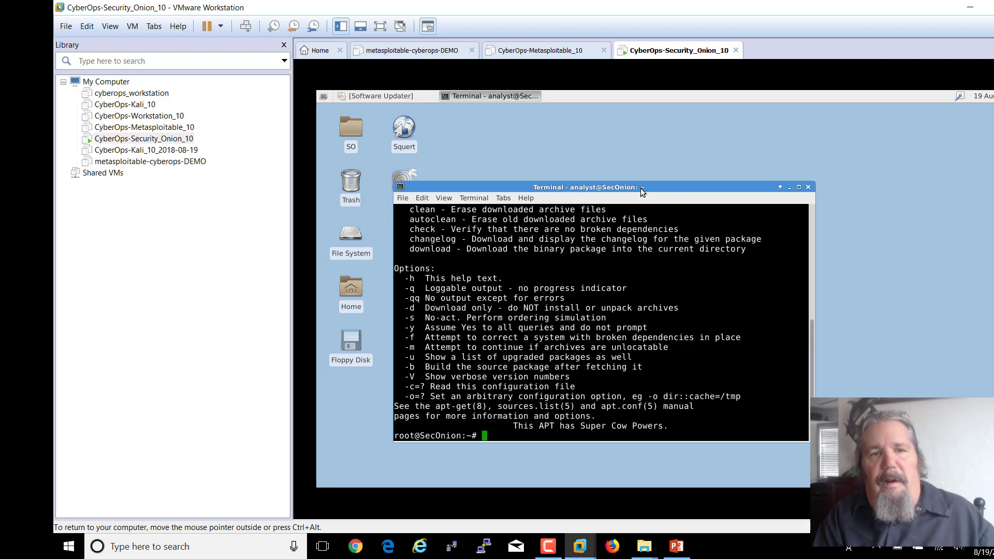
scroll(608, 243, up, 5)
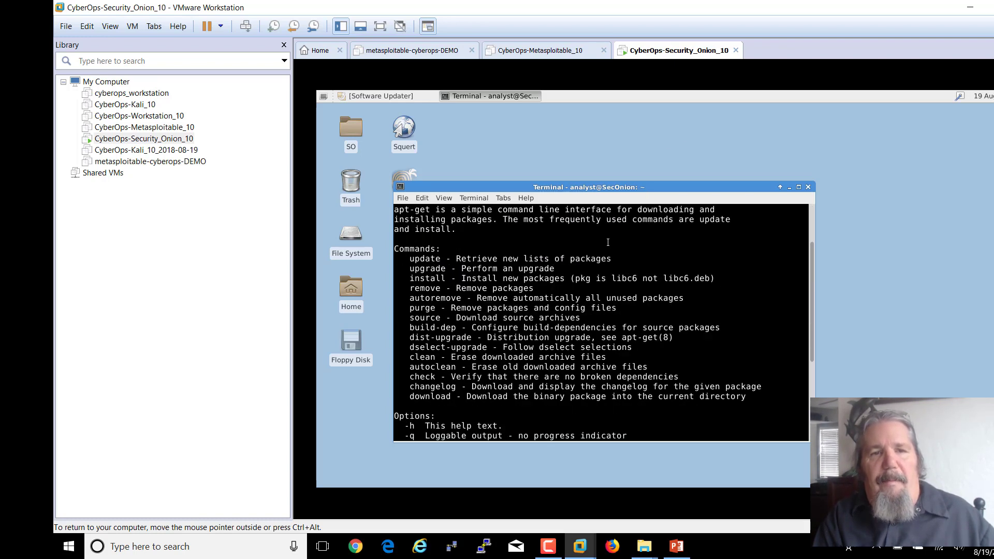
scroll(607, 243, down, 5)
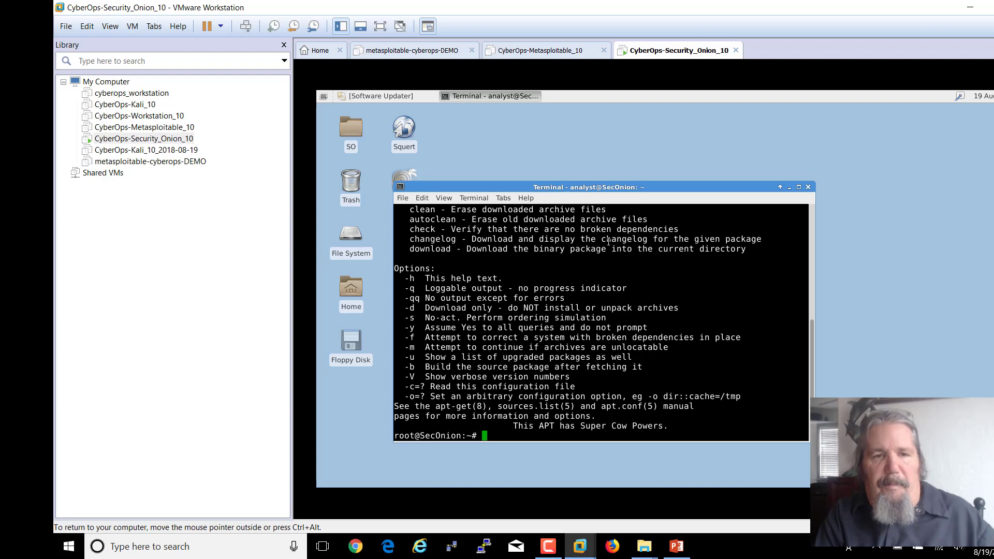
text(clear)
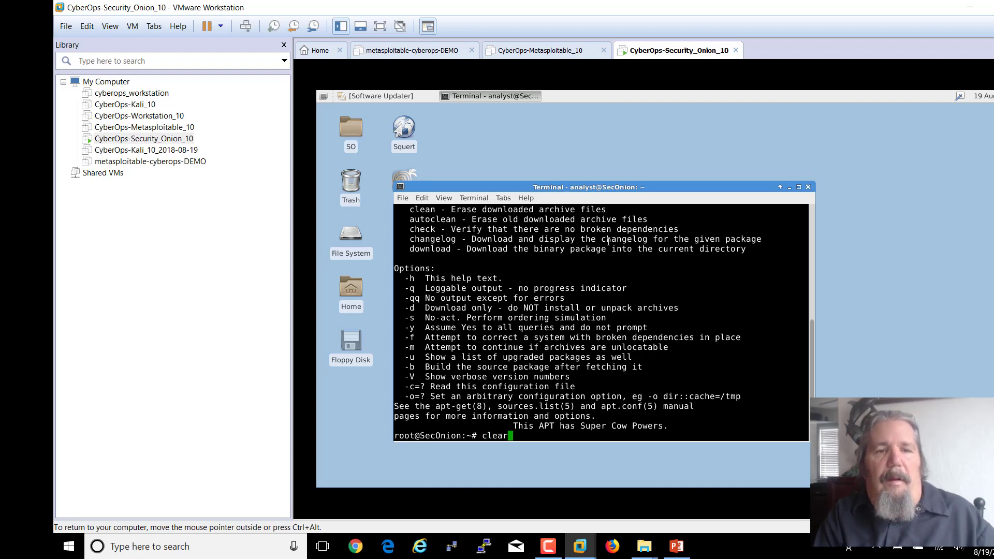
key(Return)
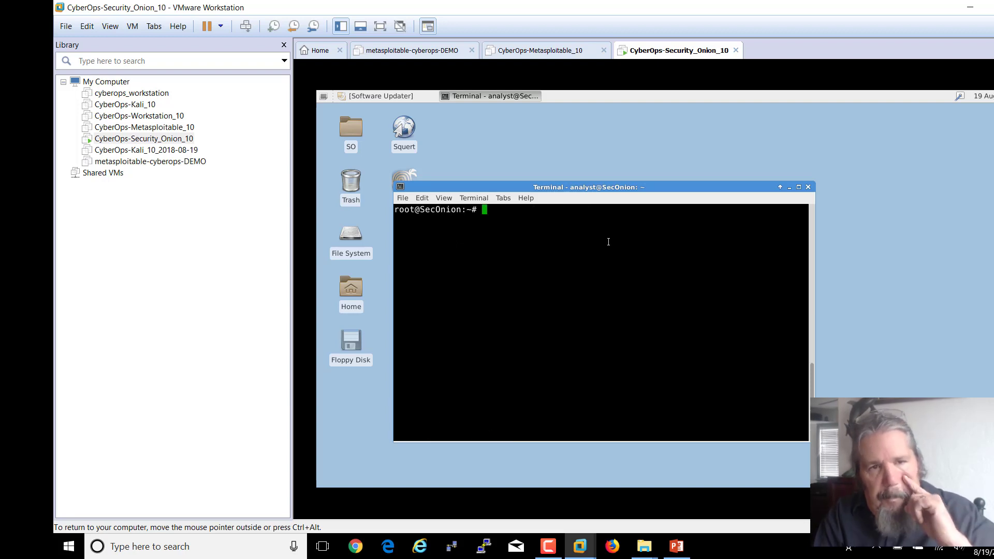
- List all installed packages with dpkg -l
text(kd)
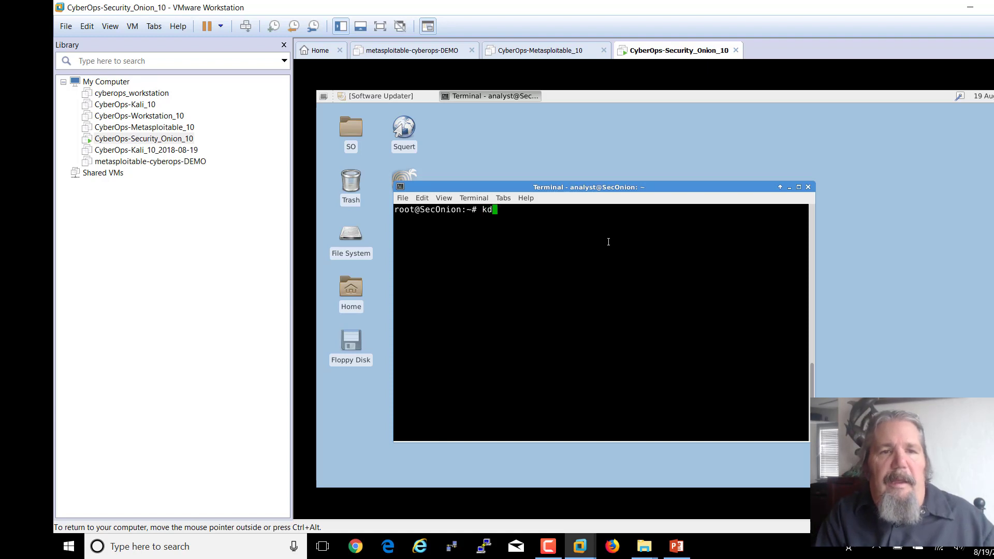
key(BackSpace)
text(dpkg 0-)
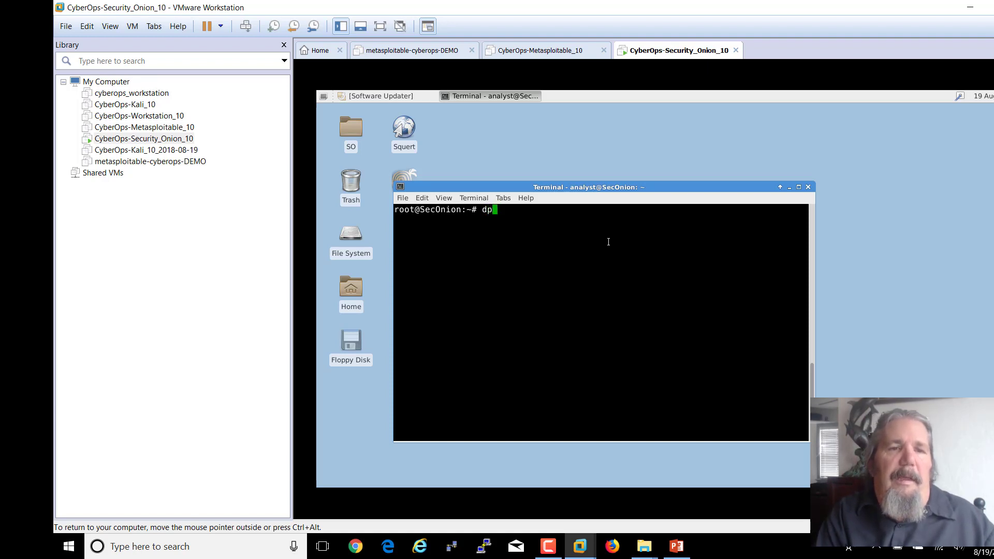
key(BackSpace)
key(BackSpace)
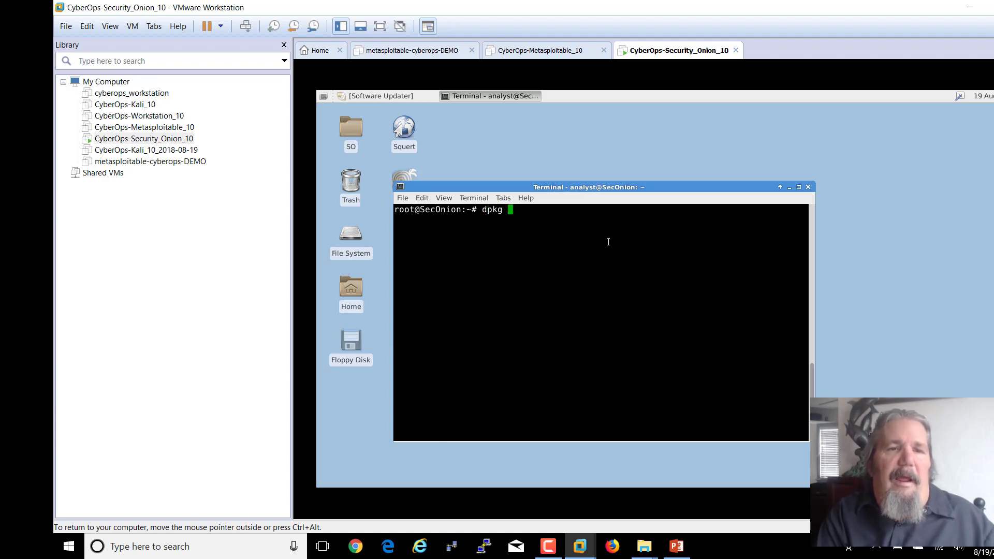
text(-l)
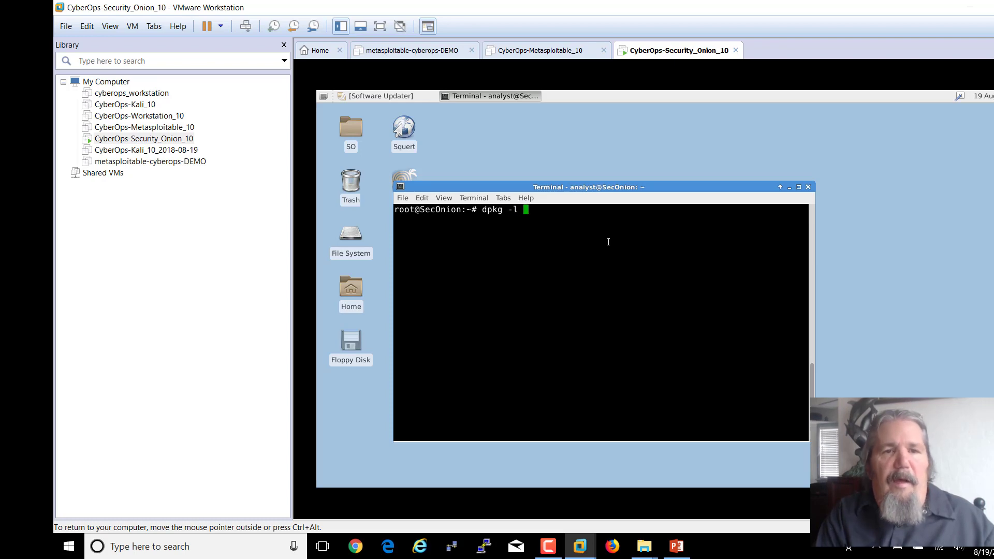
key(Return)
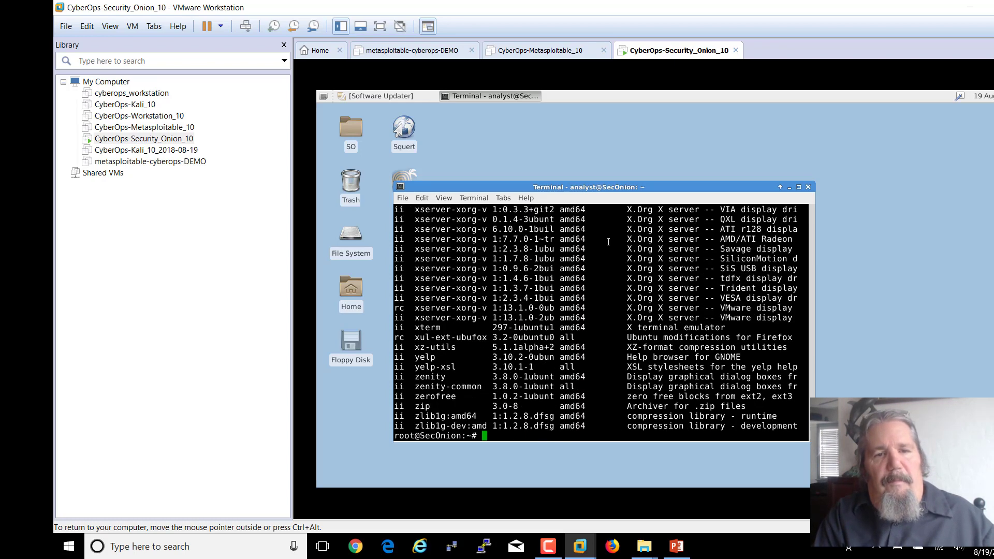
- Clear the terminal and run dpkg -l | grep virtual, revealing open-vm-tools packages
key(Up)
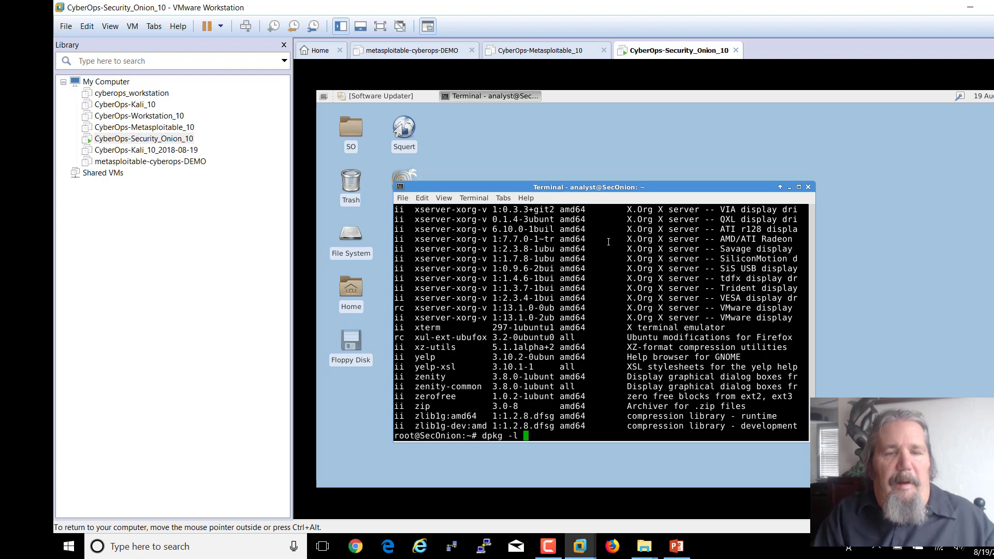
text(|)
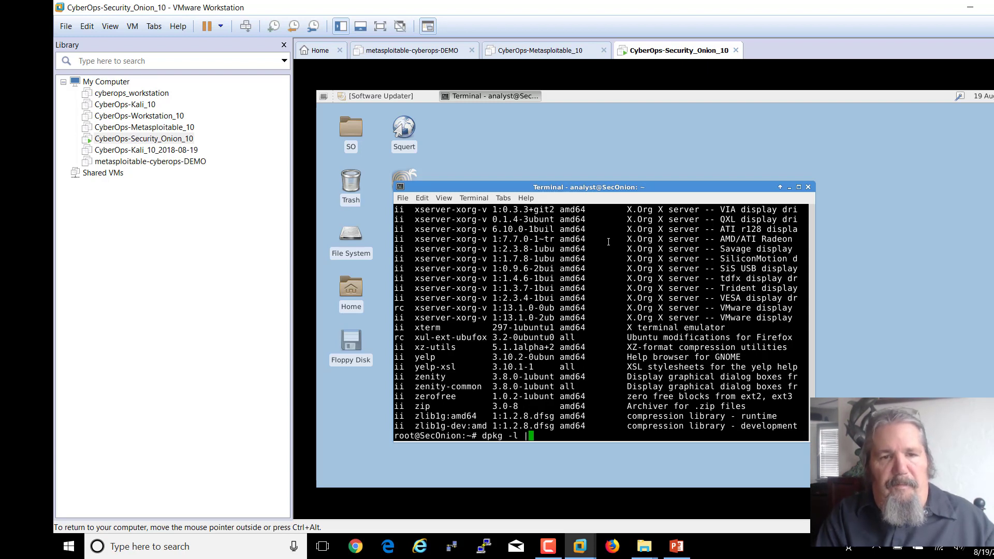
text(grep)
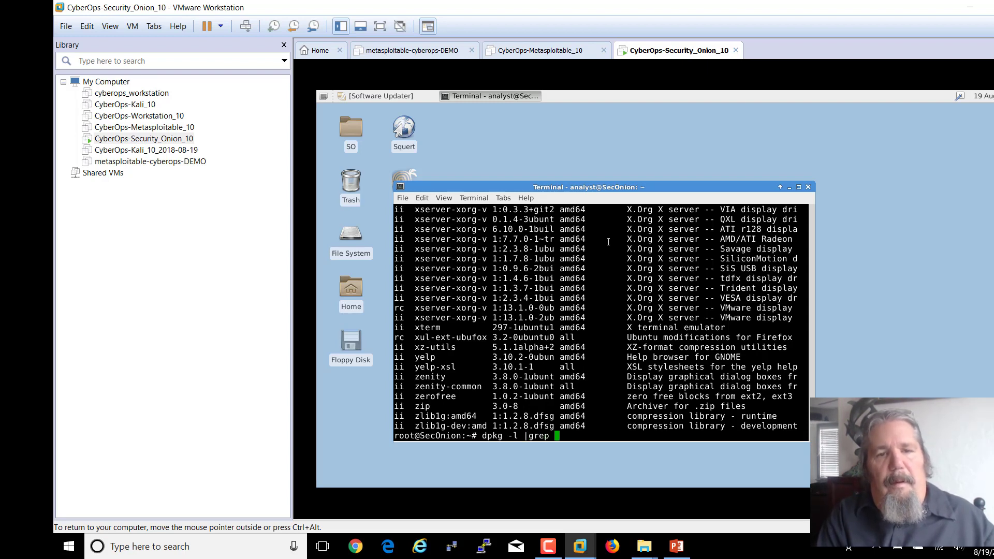
key(BackSpace)
key(BackSpace)
key(BackSpace)
key(BackSpace)
key(BackSpace)
key(BackSpace)
key(BackSpace)
key(BackSpace)
key(BackSpace)
key(BackSpace)
key(BackSpace)
key(BackSpace)
key(BackSpace)
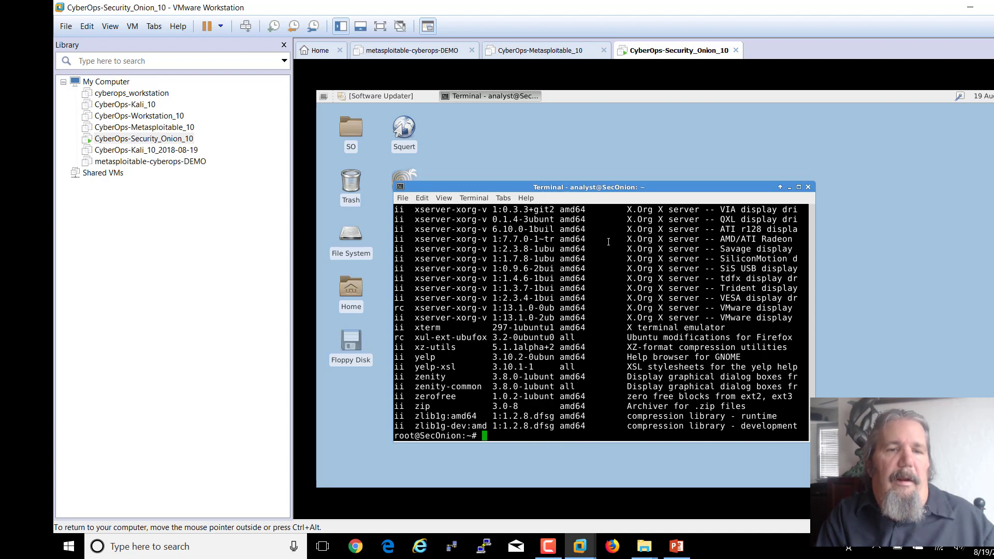
text(clear)
key(Return)
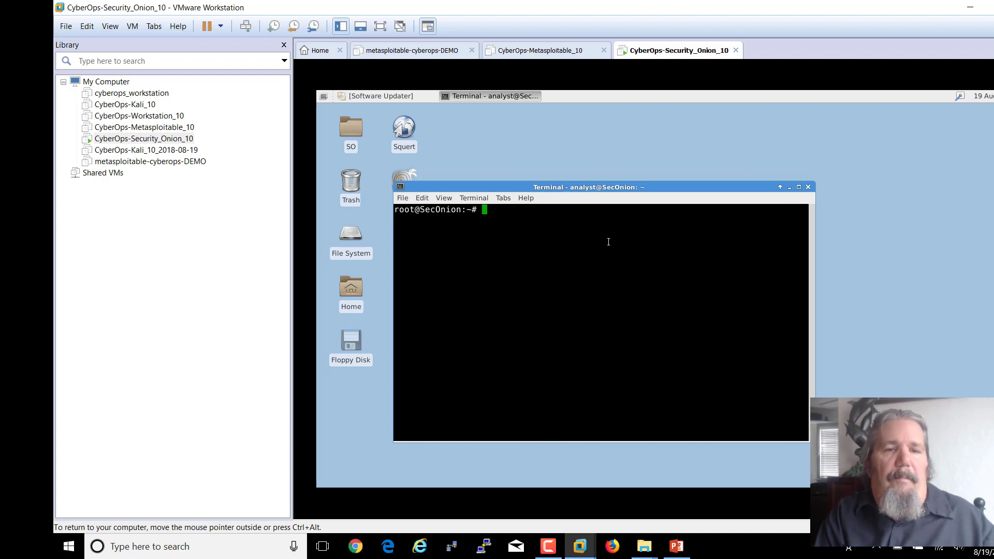
key(Up)
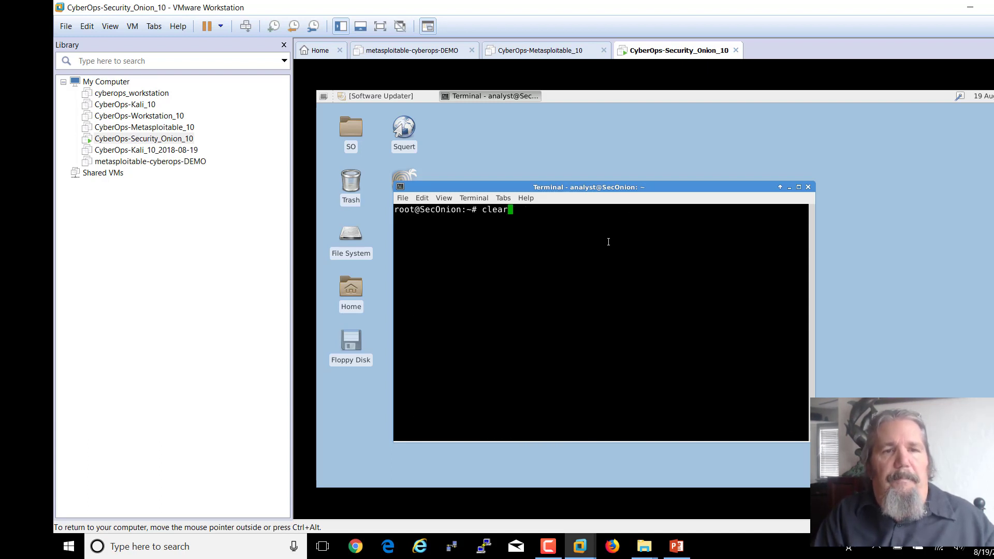
key(Up)
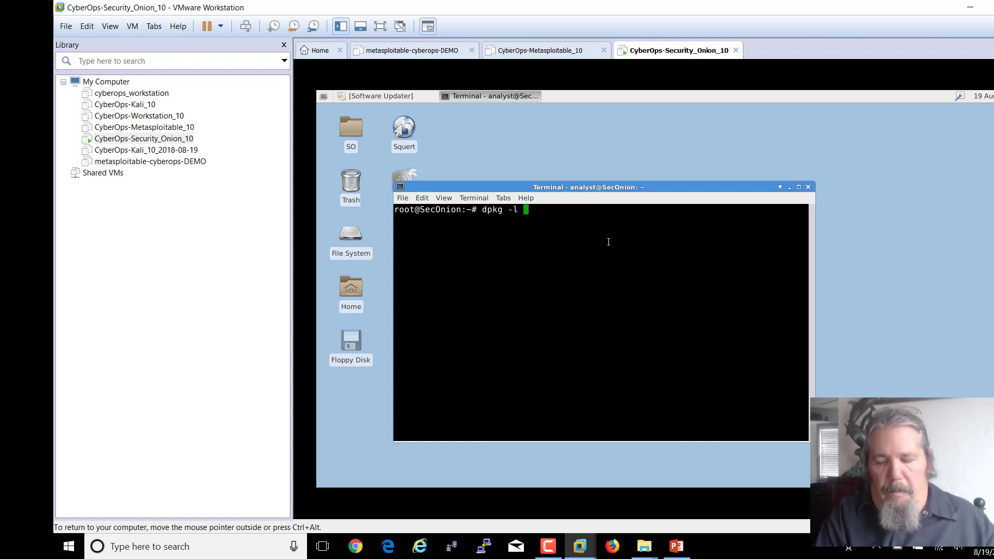
text(|grep )
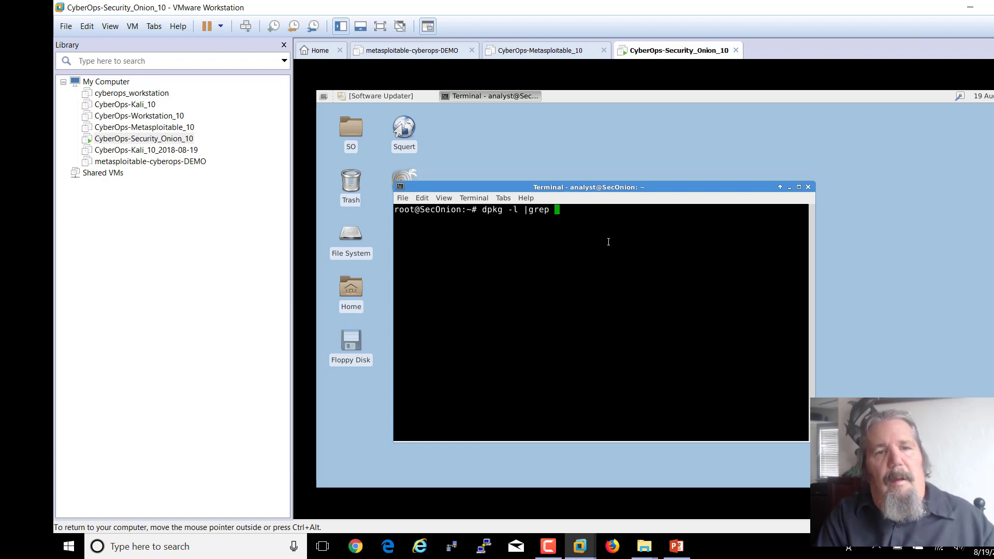
text(virtual)
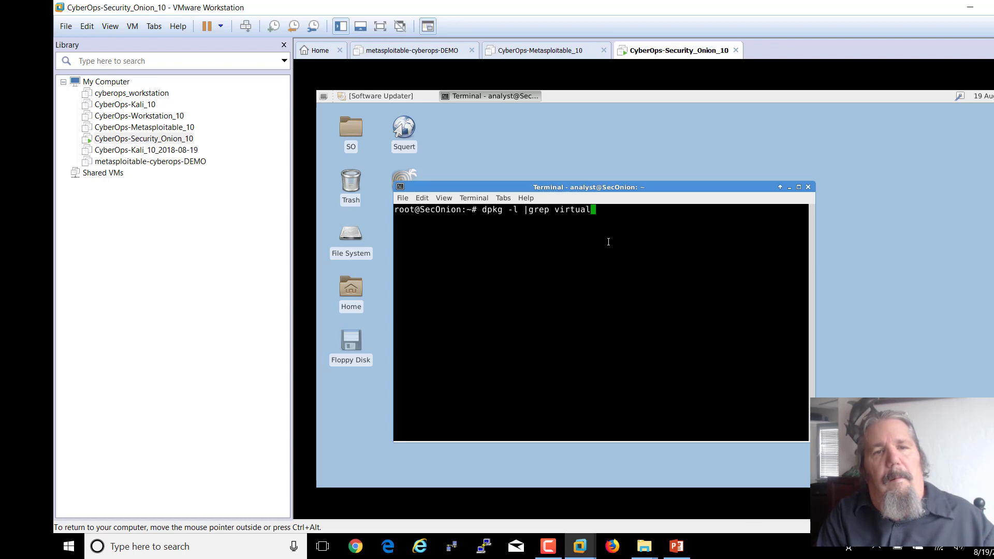
key(Return)
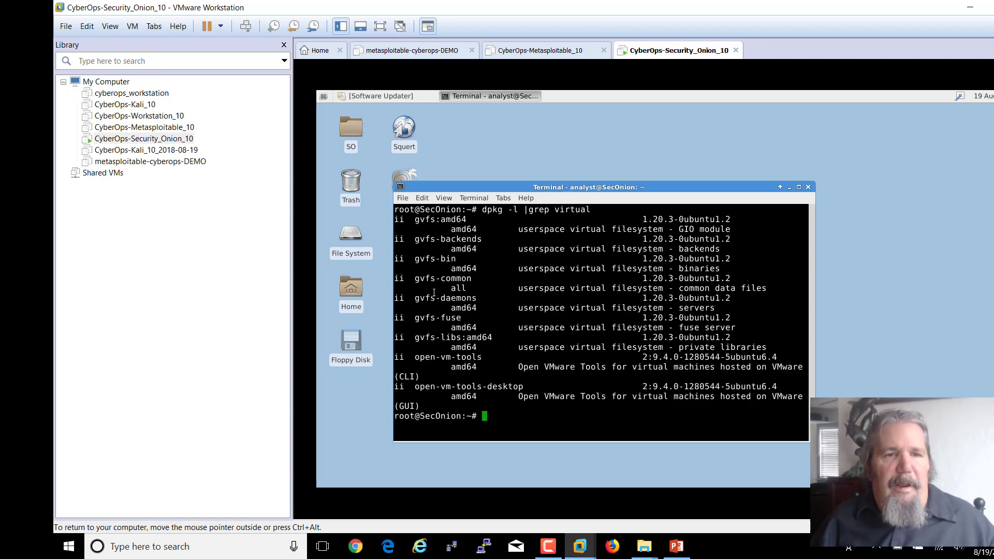
drag(414, 357, 521, 378)
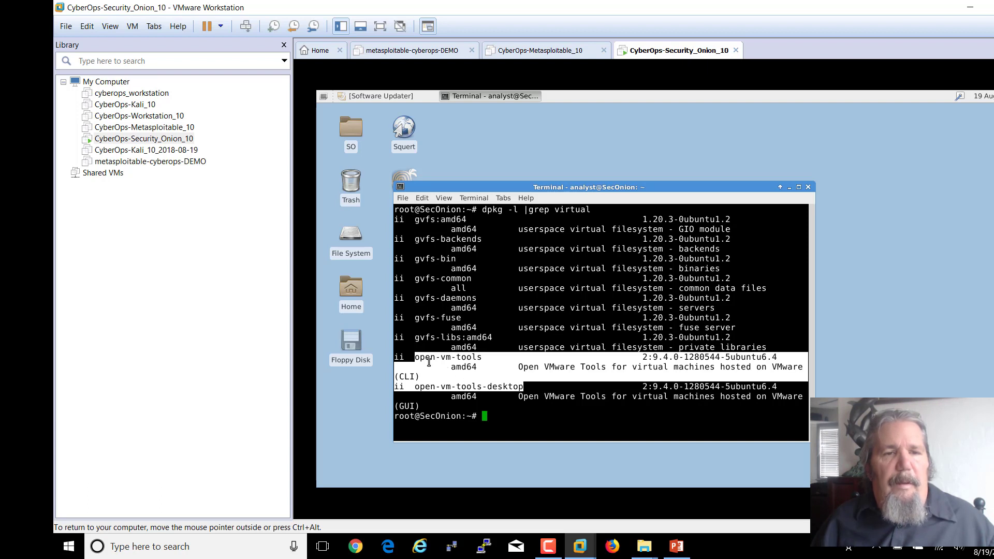
drag(416, 389, 521, 388)
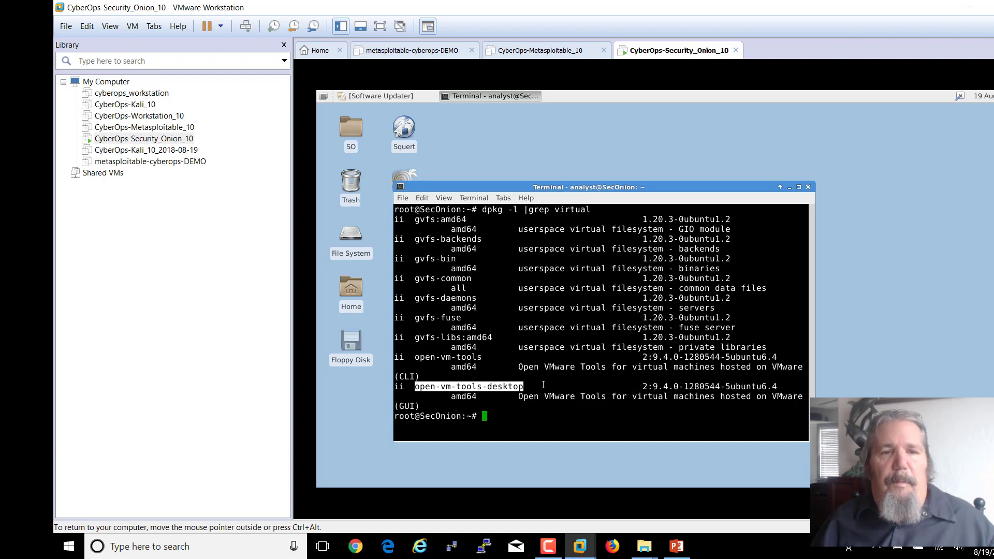
click(485, 417)
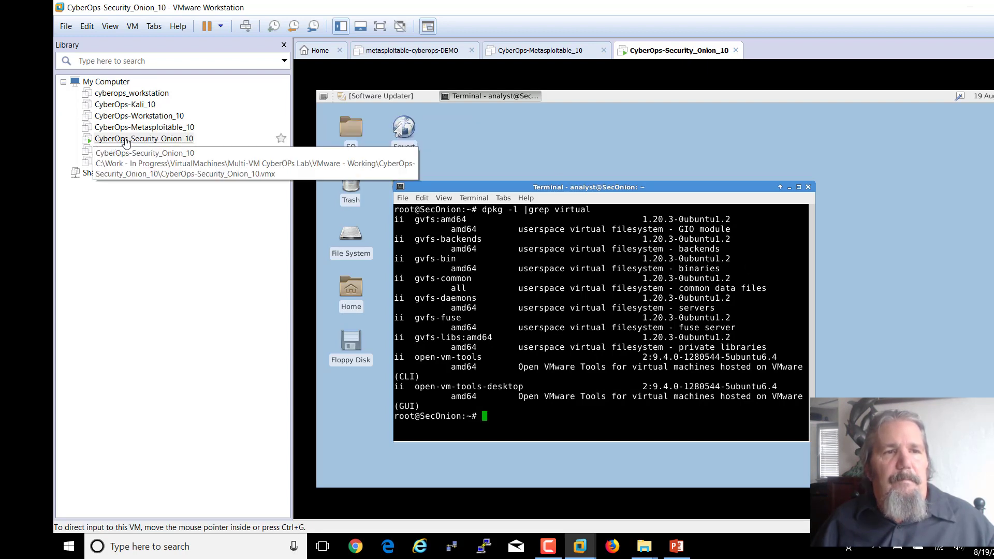
- Open CyberOps-Security_Onion_10's Settings and view its Network Adapter on custom VMnet2
right_click(677, 52)
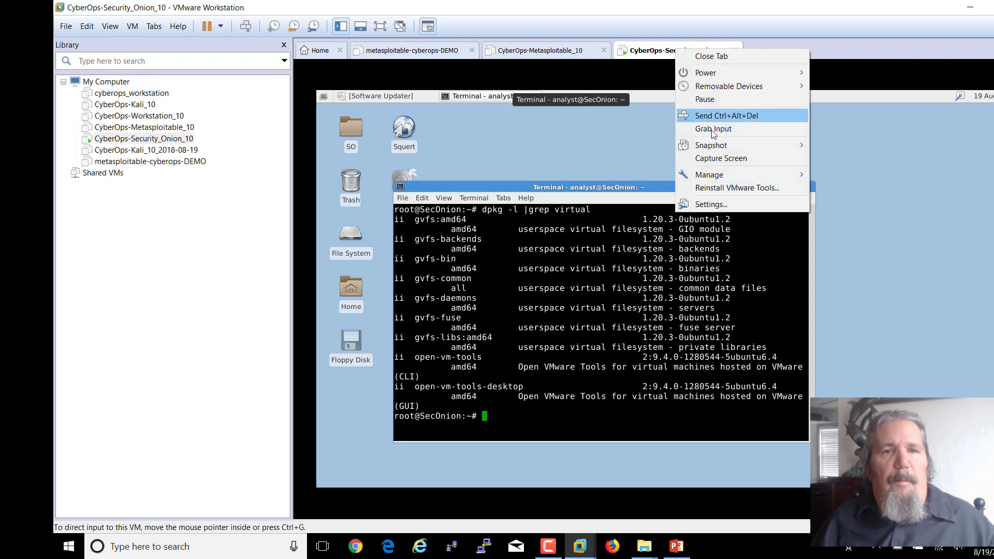
click(712, 205)
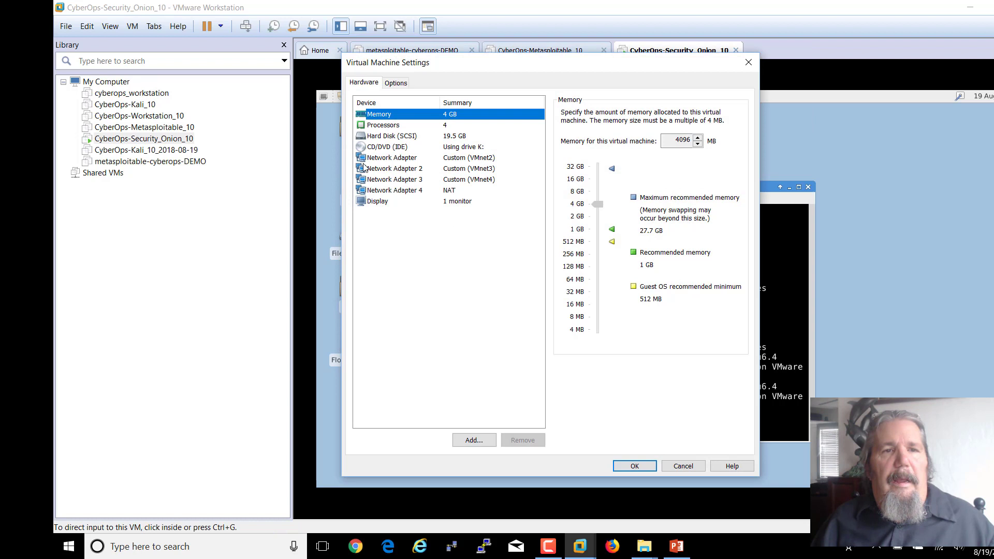
click(394, 159)
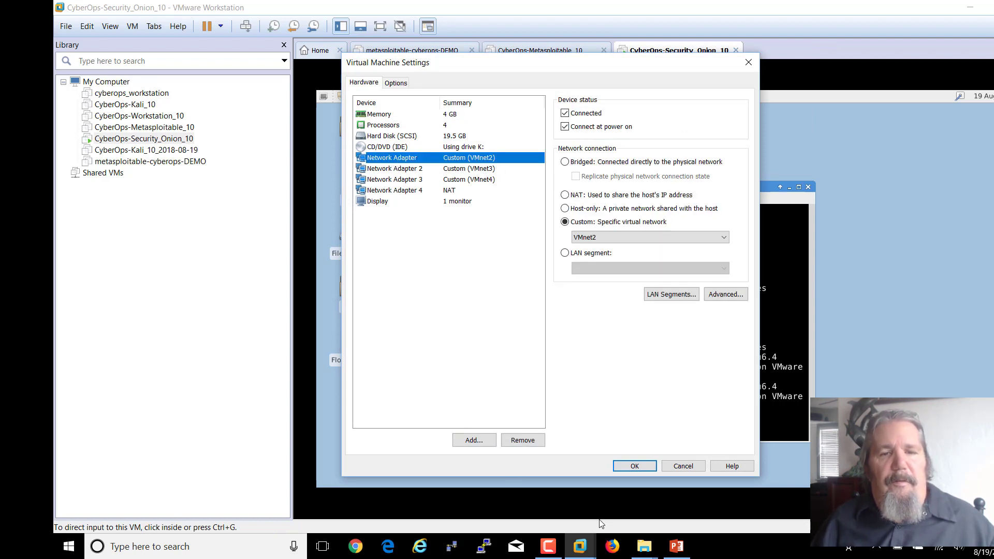
click(677, 547)
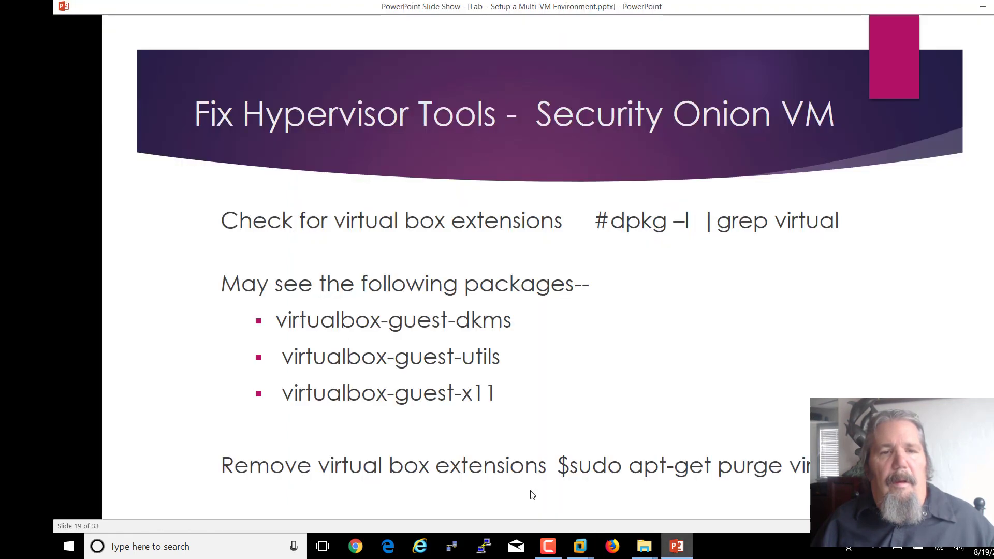
click(571, 408)
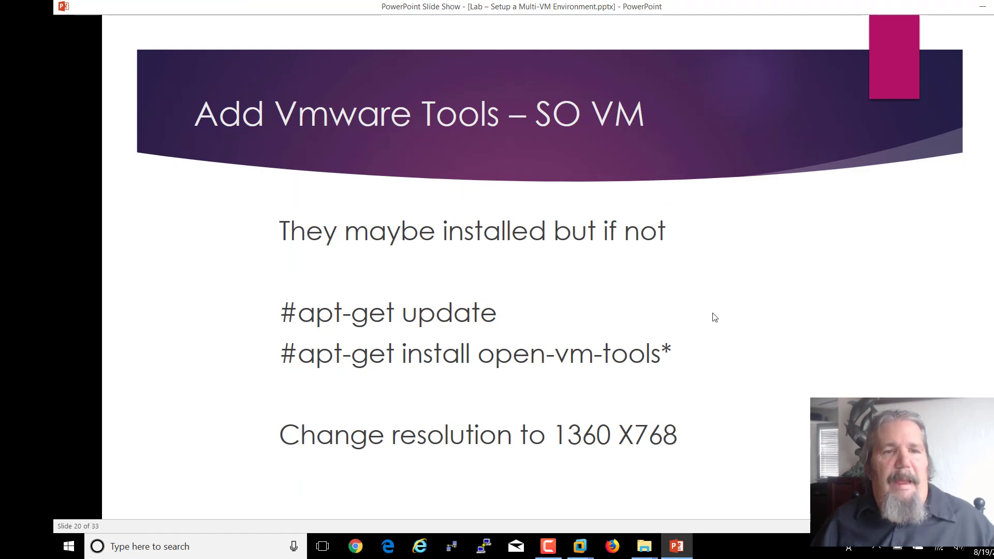
key(Left)
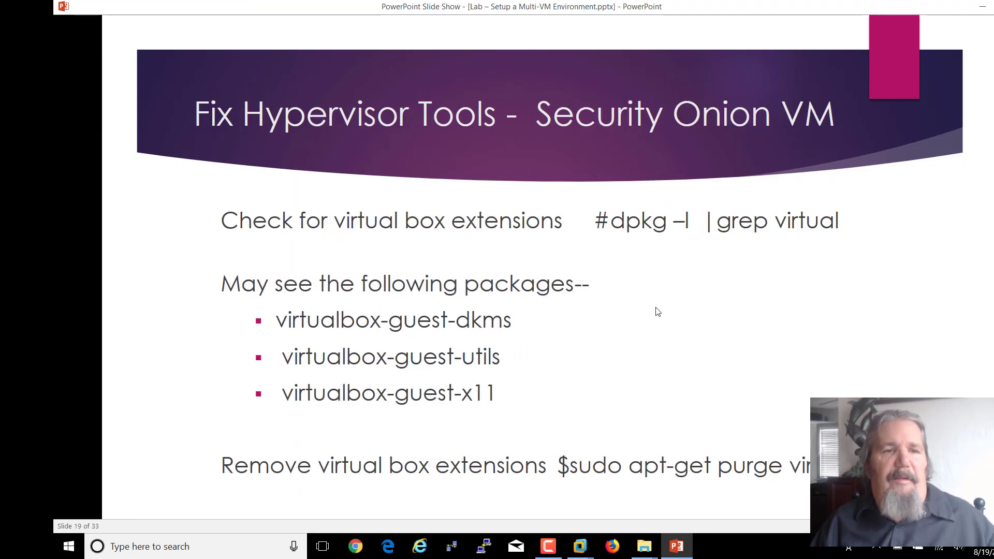
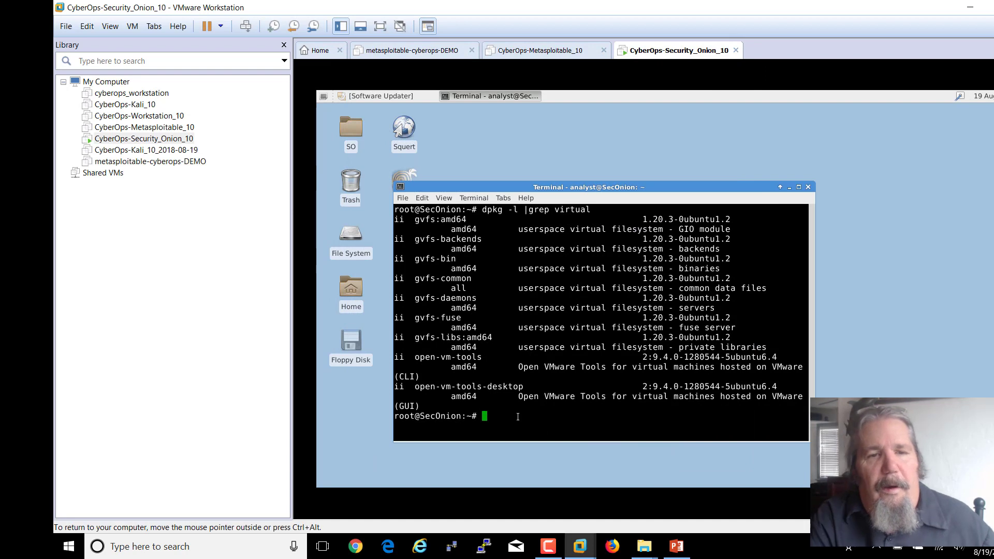
- Run traceroute 9.9.9.9 and stop it once it stalls
text(tra)
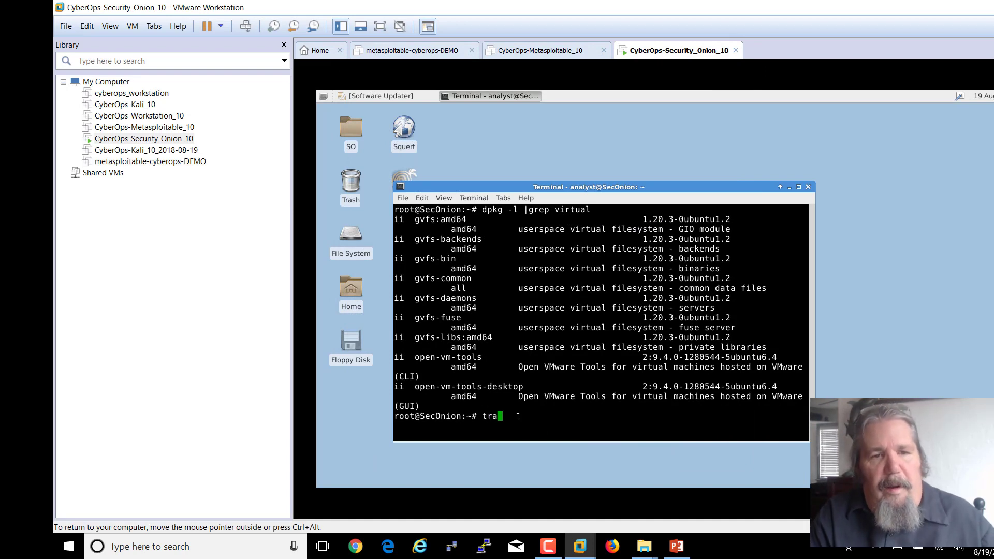
text(cerout)
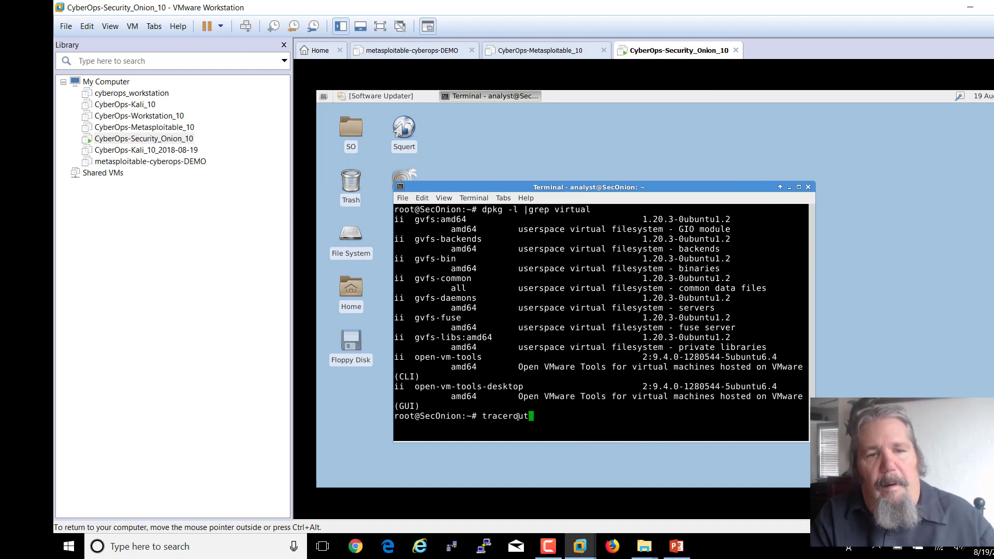
text(e 9.)
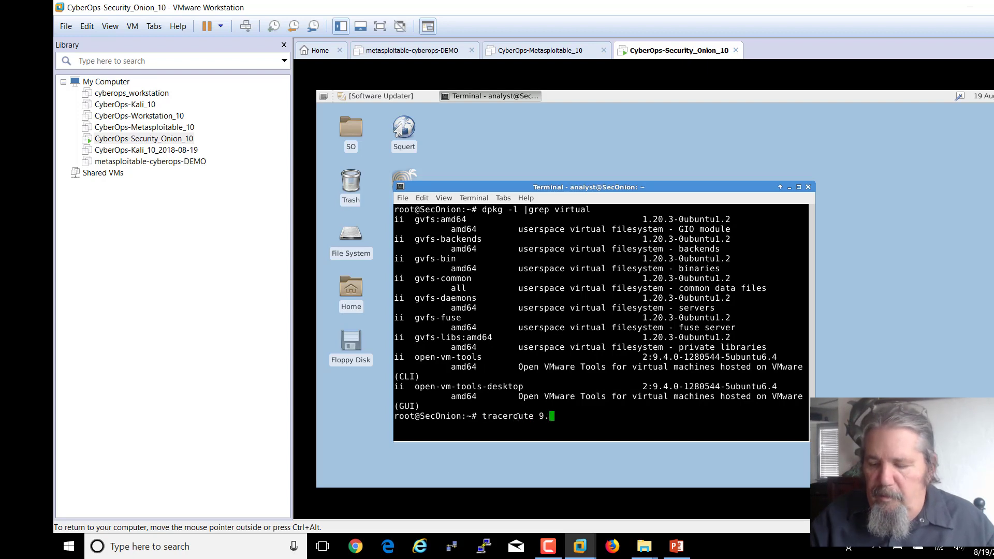
text(9.9.)
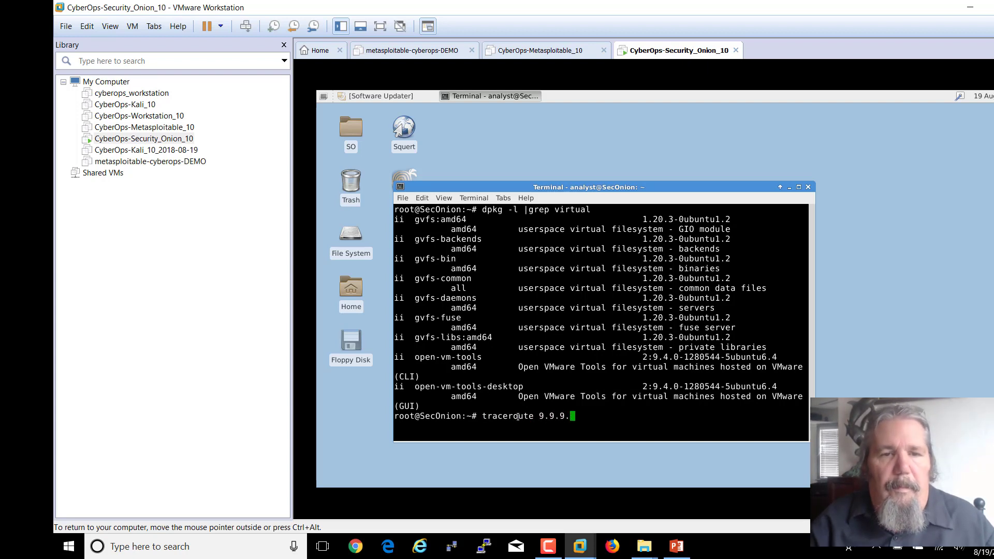
text(9)
key(Return)
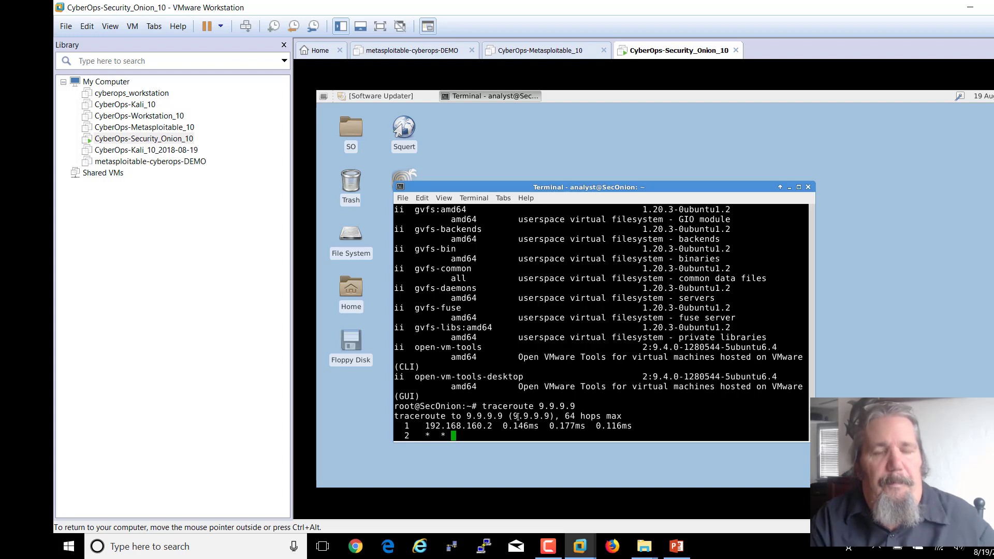
key(ctrl+c)
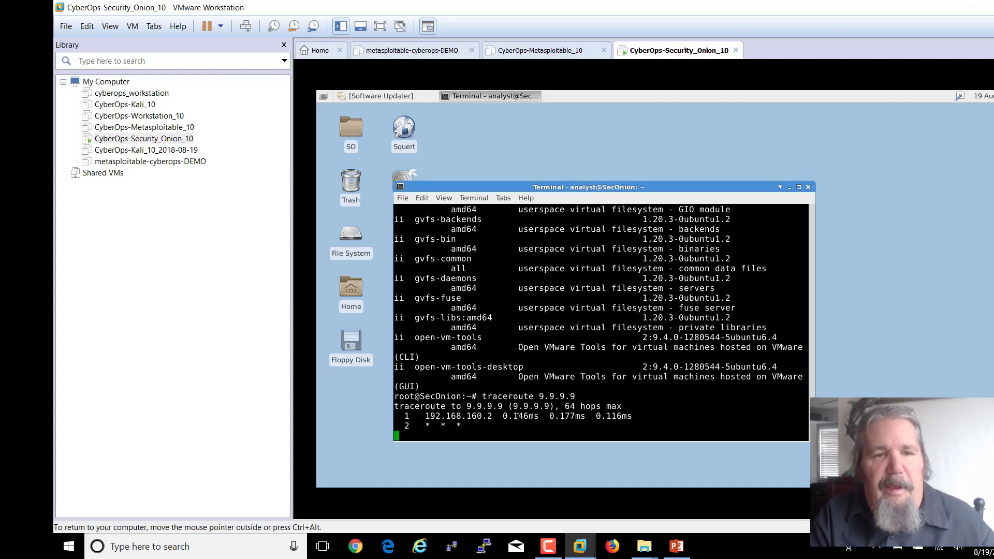
- Show eth0's settings with ifconfig eth0, highlighting 192.168.0.1 and first hop 192.168.160.2
text(if)
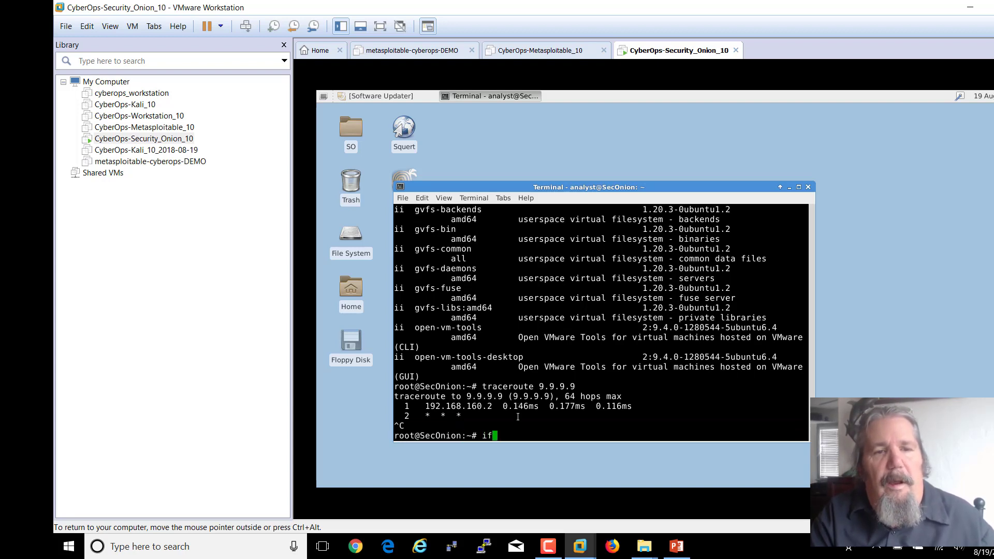
text(config )
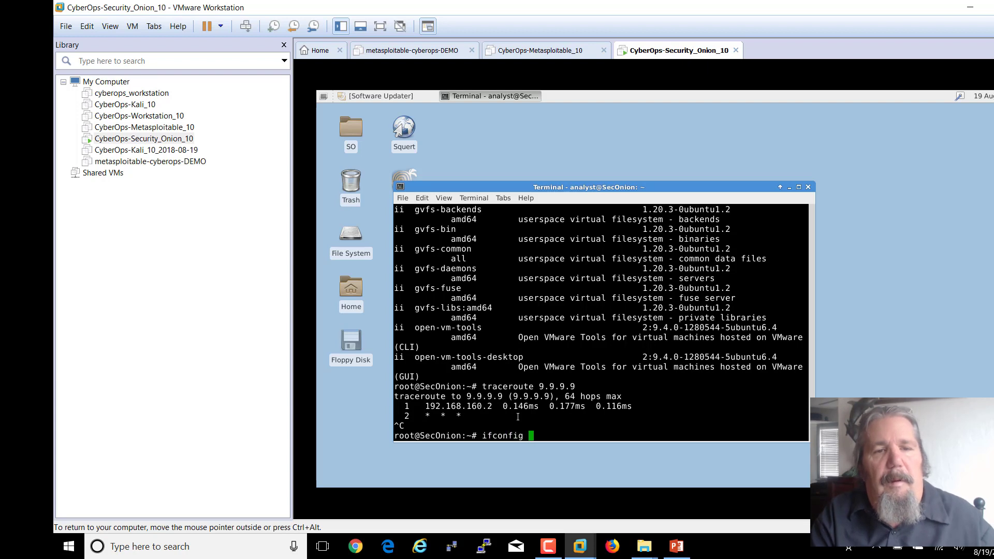
text(eth0)
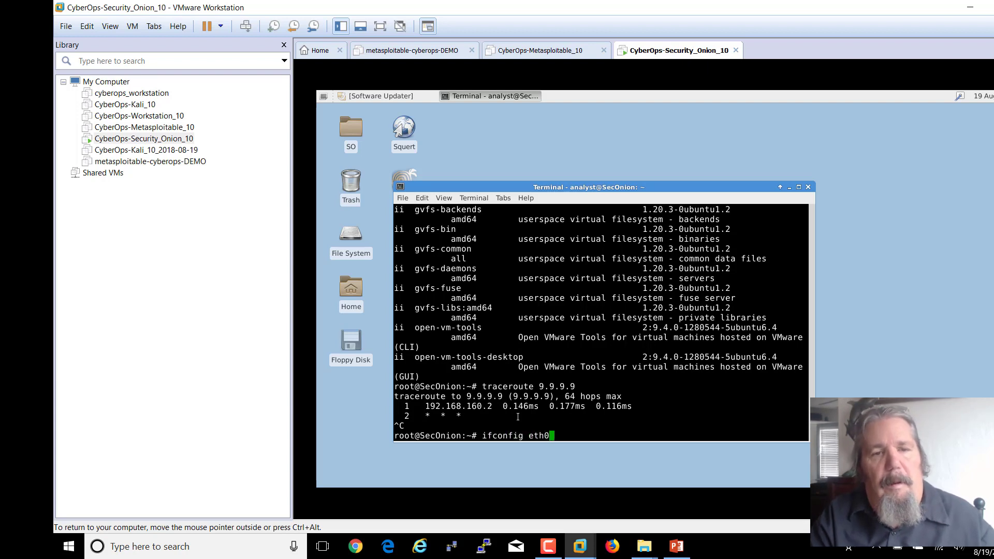
key(Return)
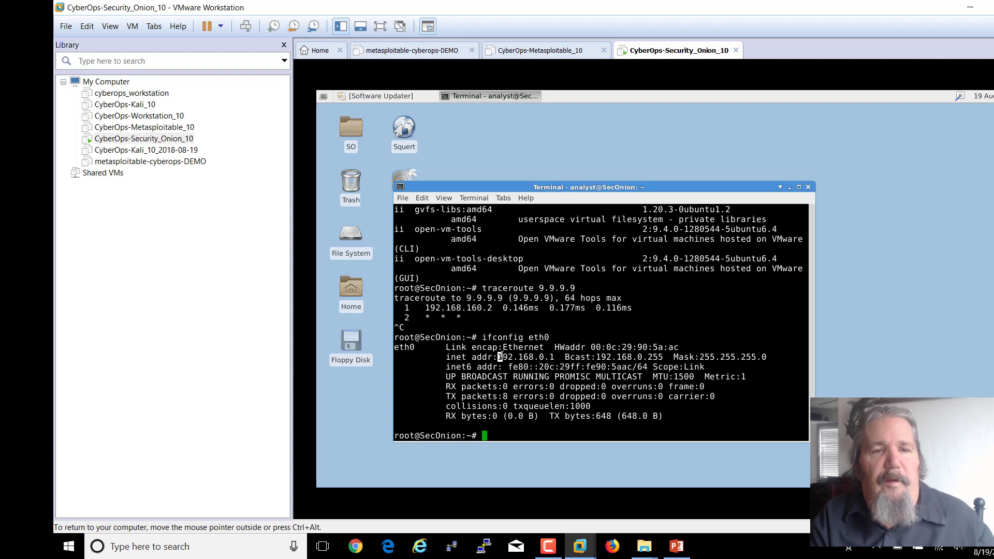
drag(501, 357, 559, 356)
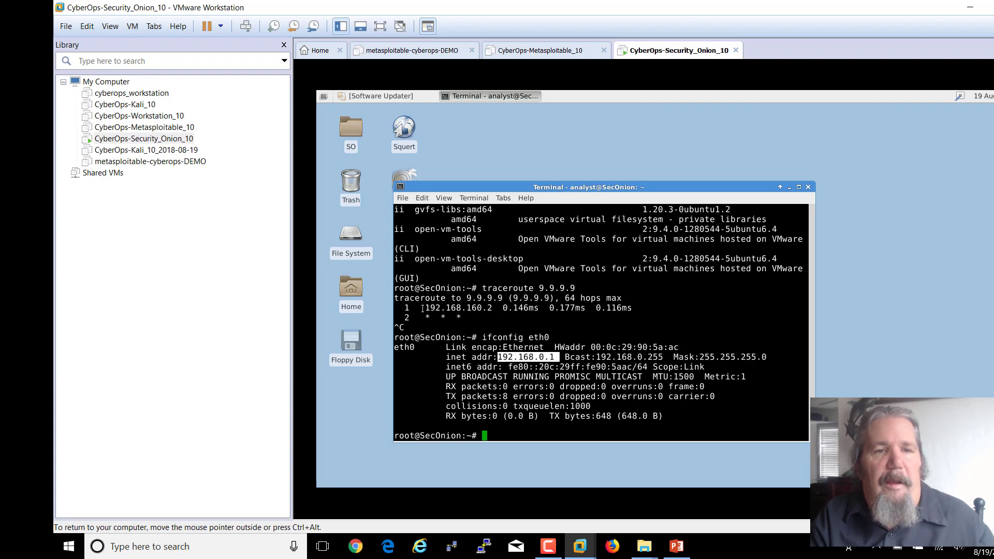
drag(422, 308, 496, 307)
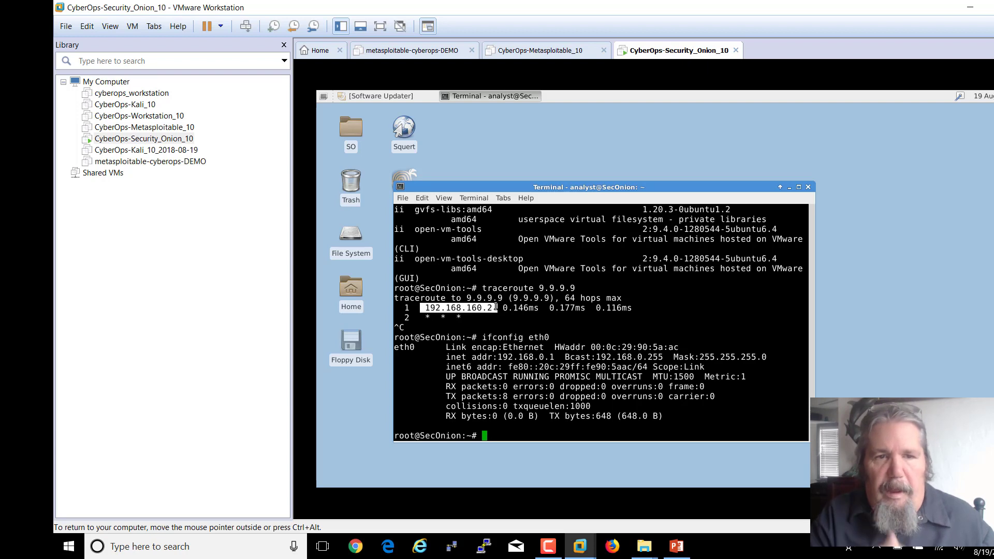
click(510, 432)
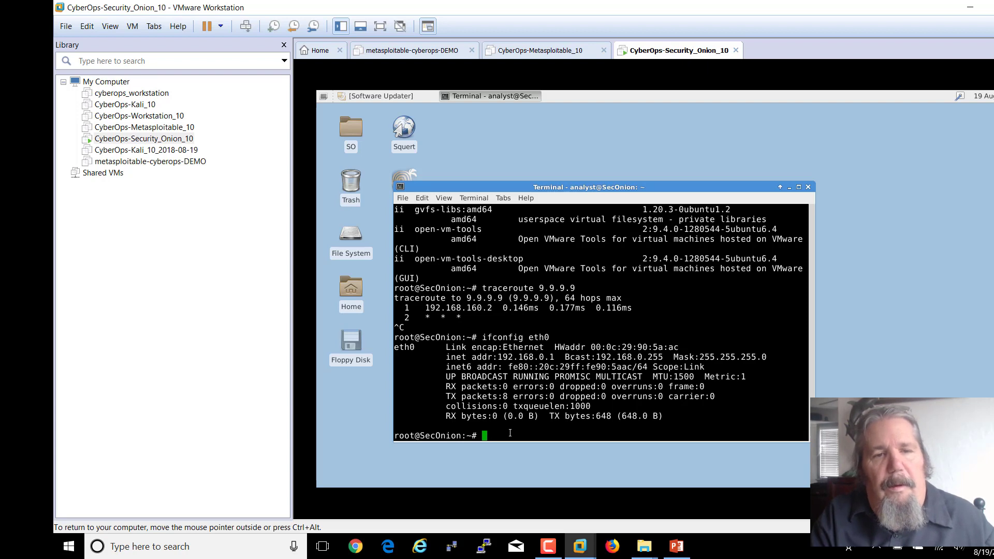
- Ping yahoo.com and stop it to see the 0% packet loss statistics
text(ping ya)
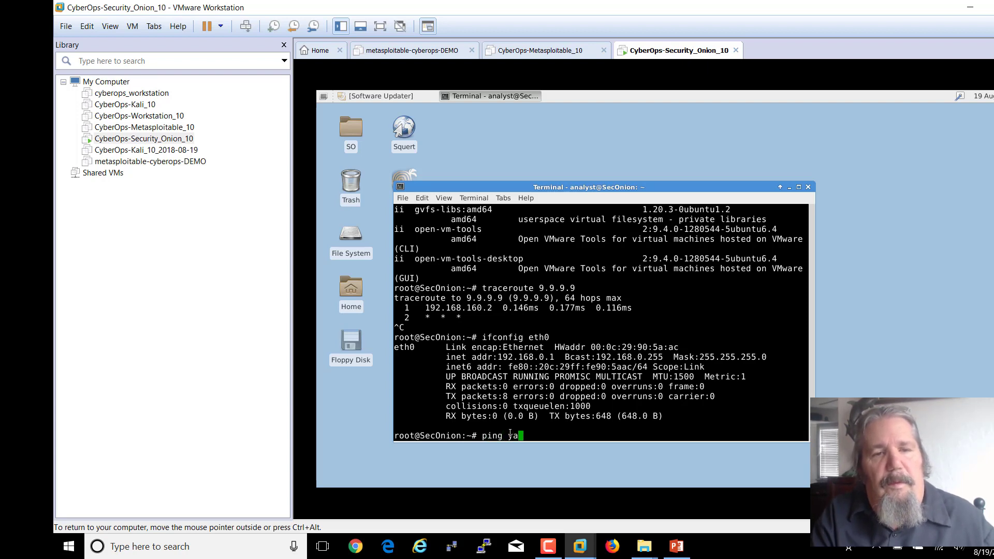
text(hoo.com)
key(Return)
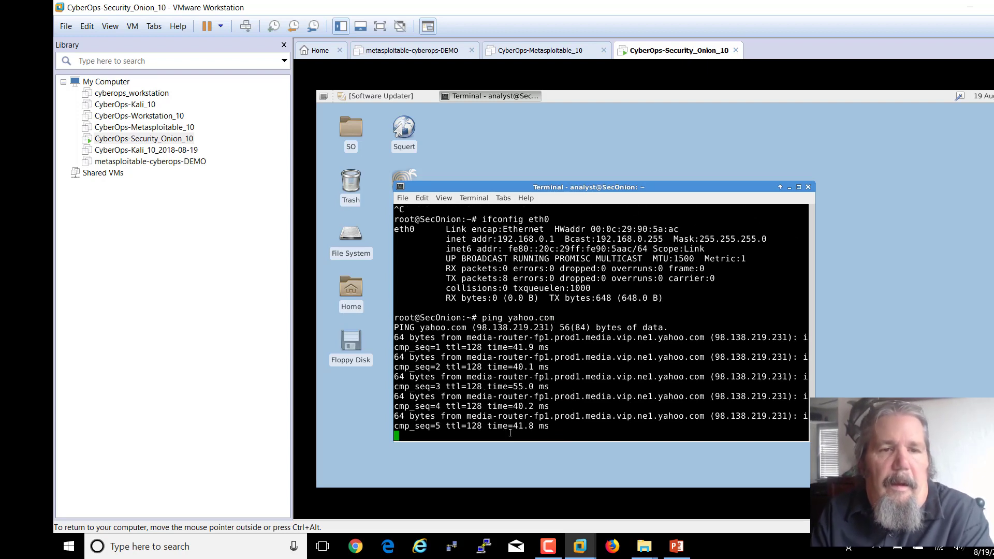
key(ctrl+c)
- List the current directory, then change to /root and list its contents
text(ls)
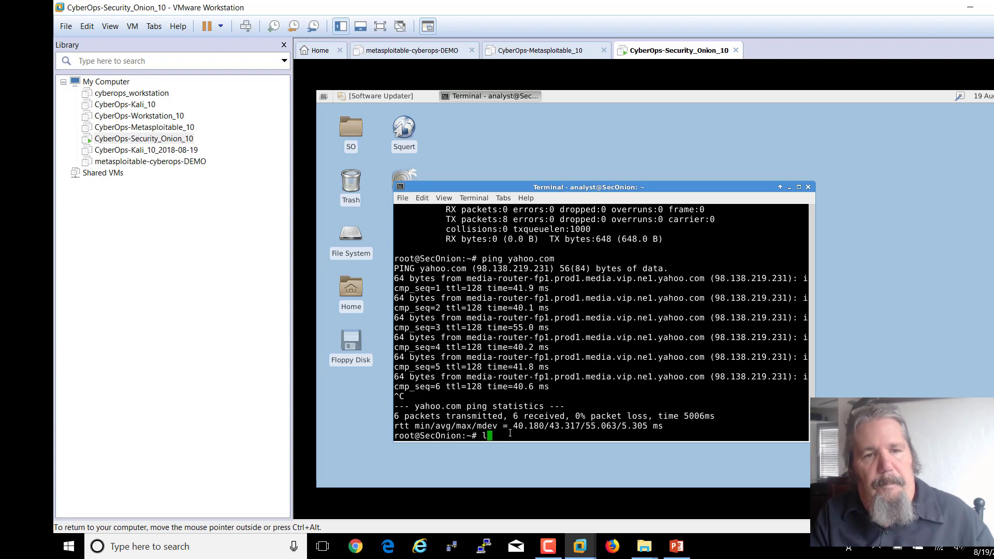
key(Return)
text(cd /)
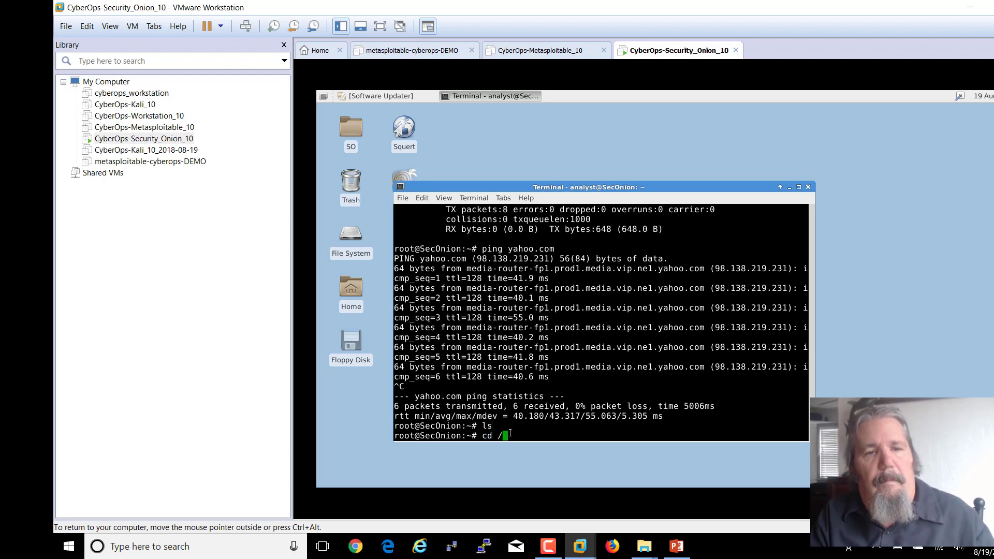
text(root)
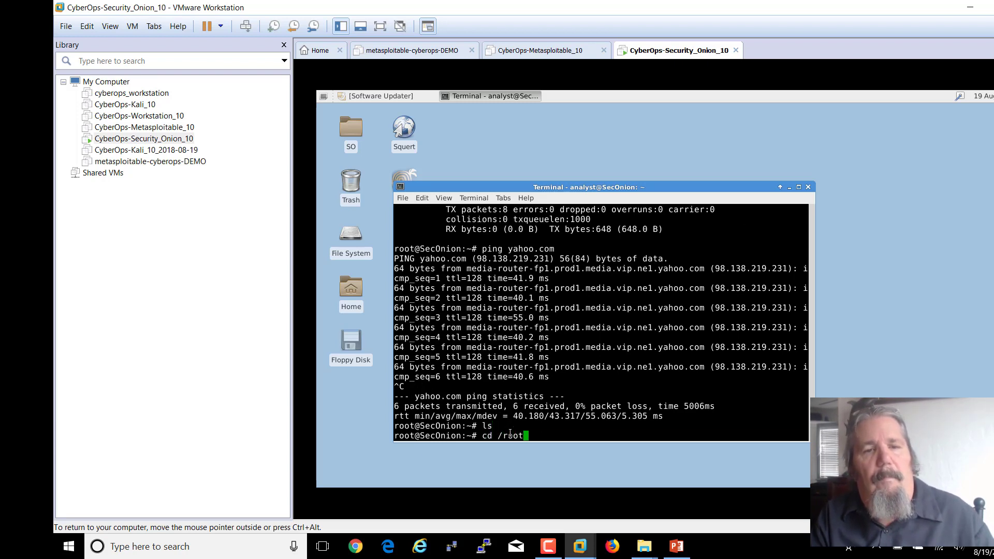
key(Return)
text(ls)
key(Return)
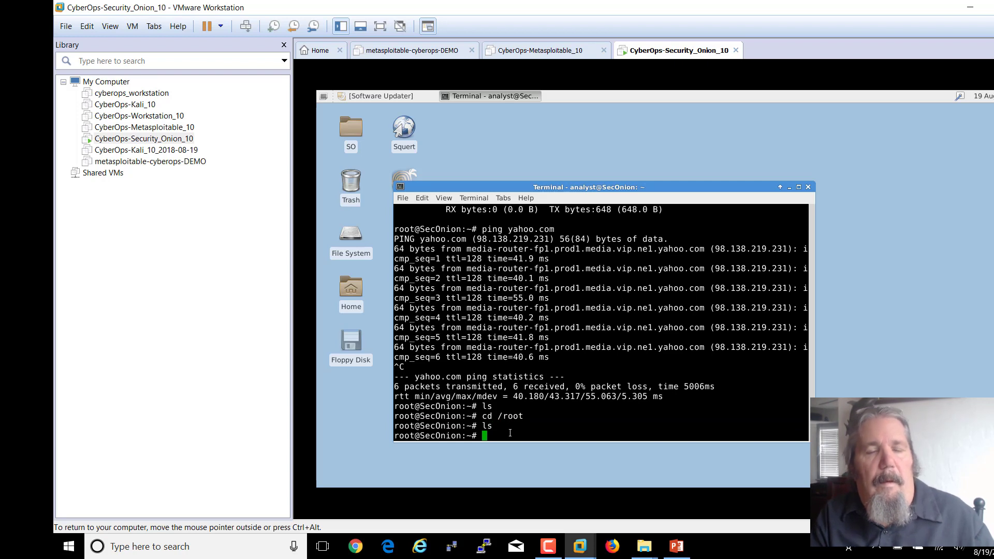
- Exit the root shell, confirm /home/analyst with pwd and list it, noting lab_support_files
text(exit)
key(Return)
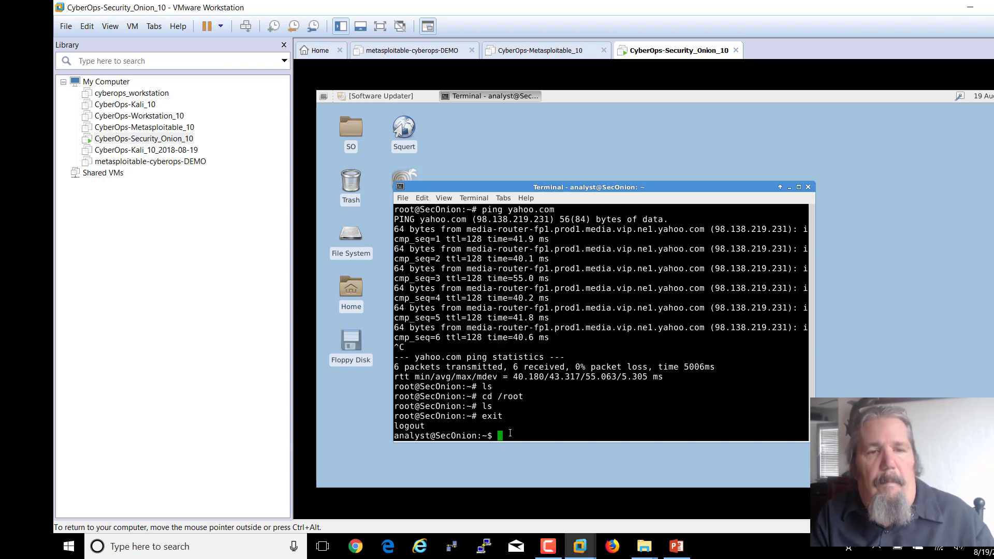
text(pwd)
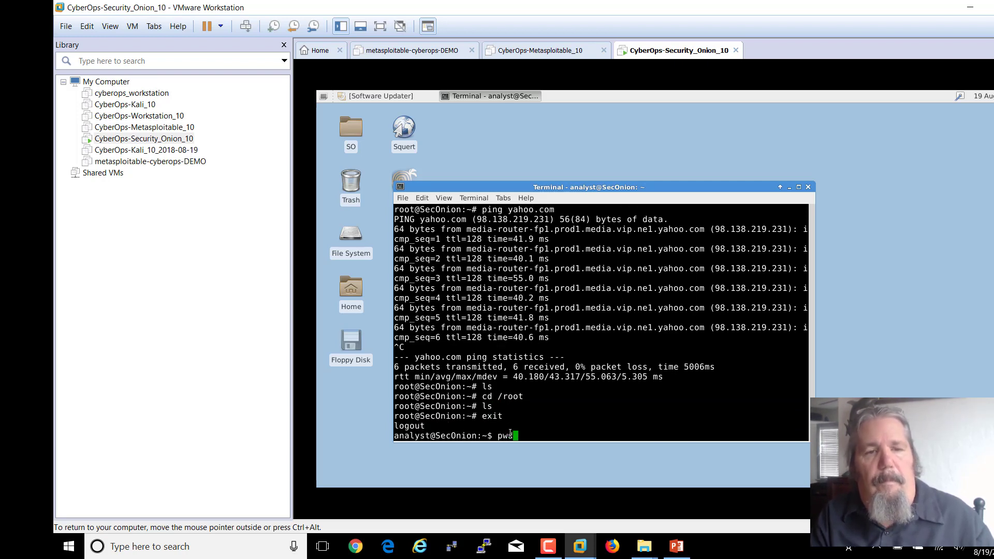
key(Return)
text(ls)
key(Return)
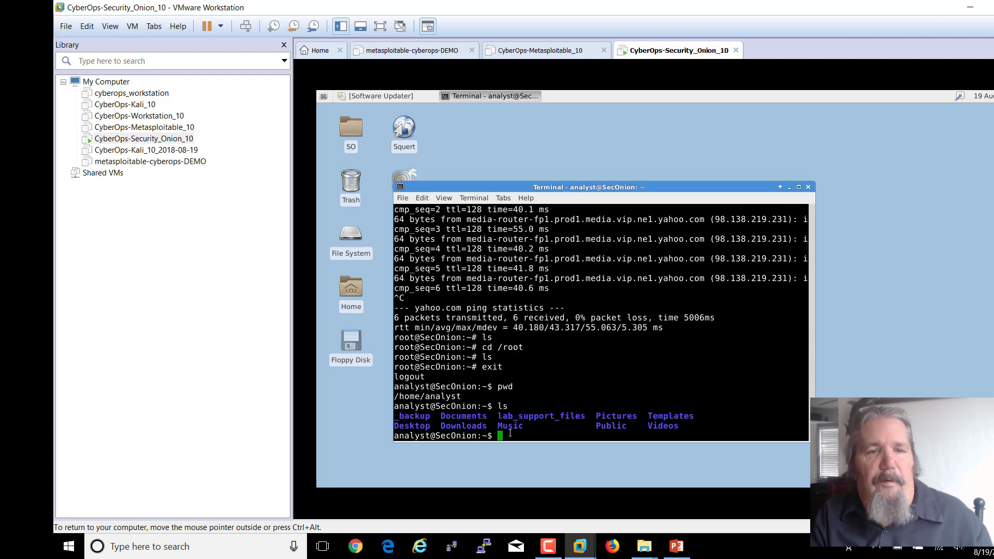
drag(558, 417, 578, 417)
click(529, 438)
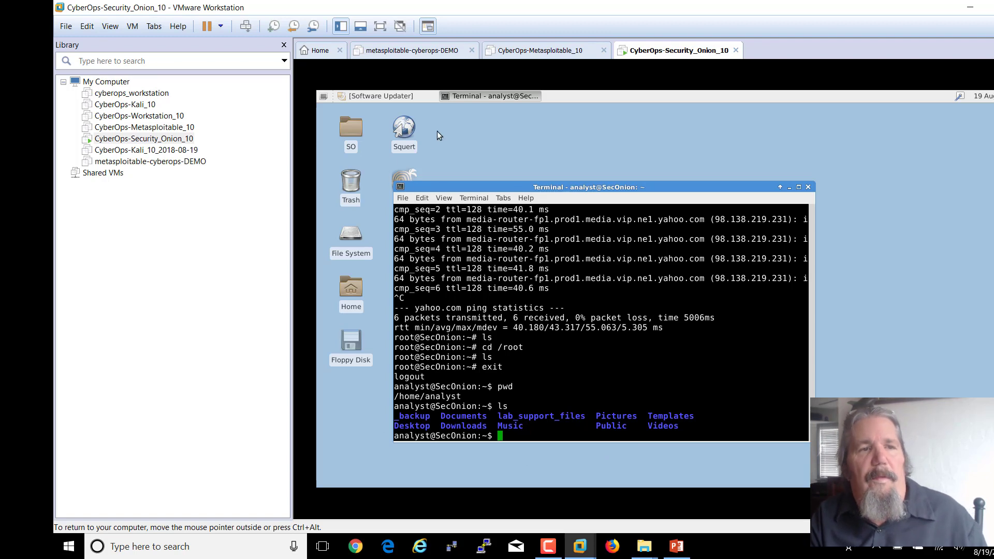
- Advance the slides to 24, 'Remove Virtualbox Extension- Kali VM', then return to VMware's Home view
click(678, 542)
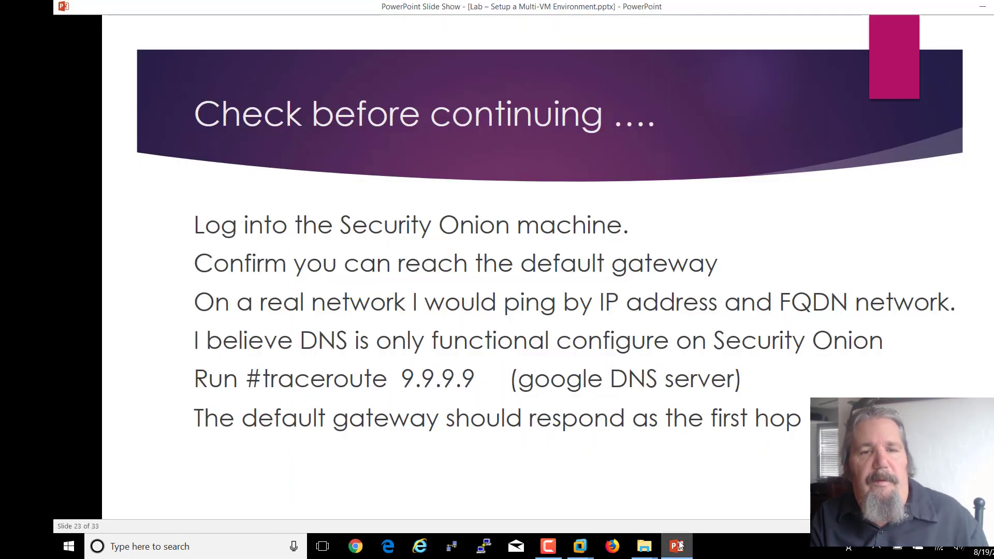
click(438, 484)
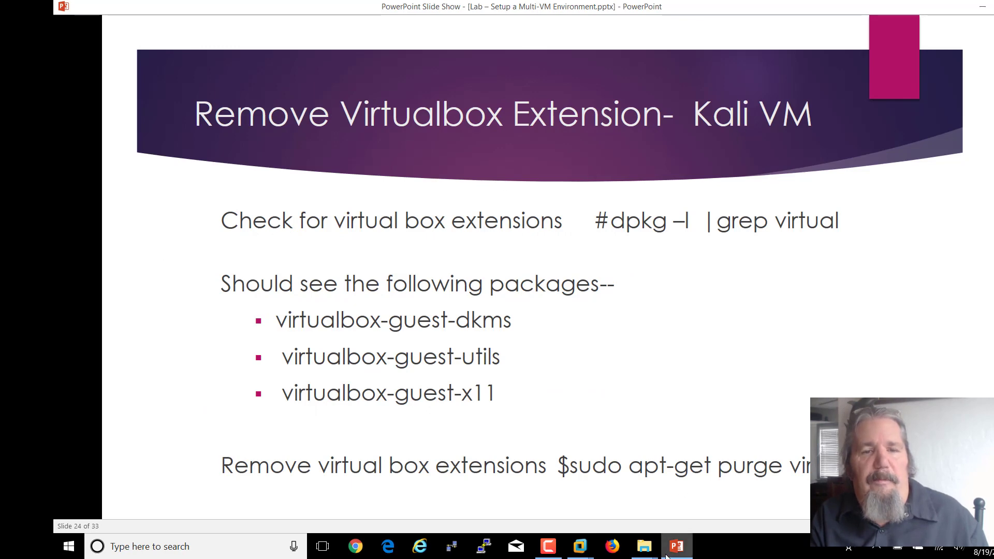
click(582, 549)
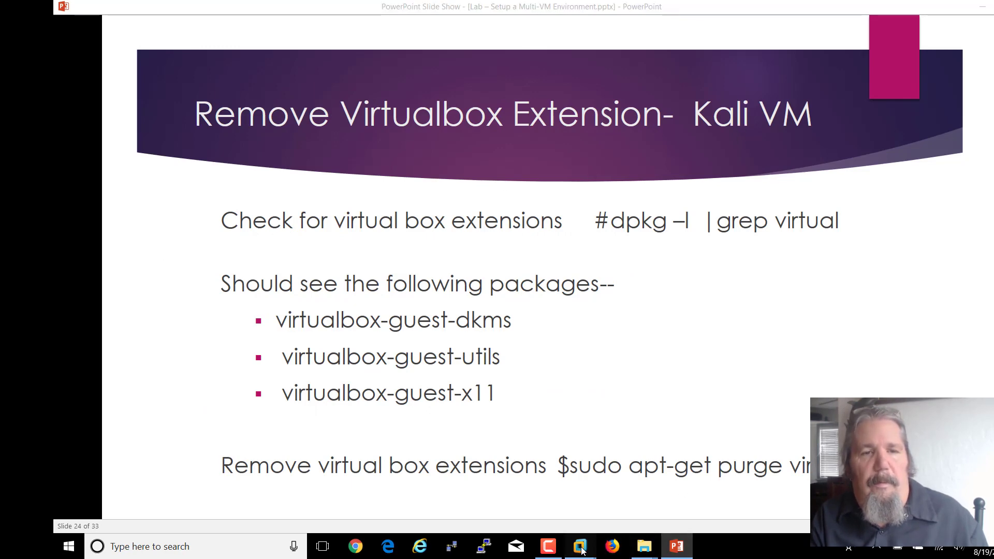
click(369, 451)
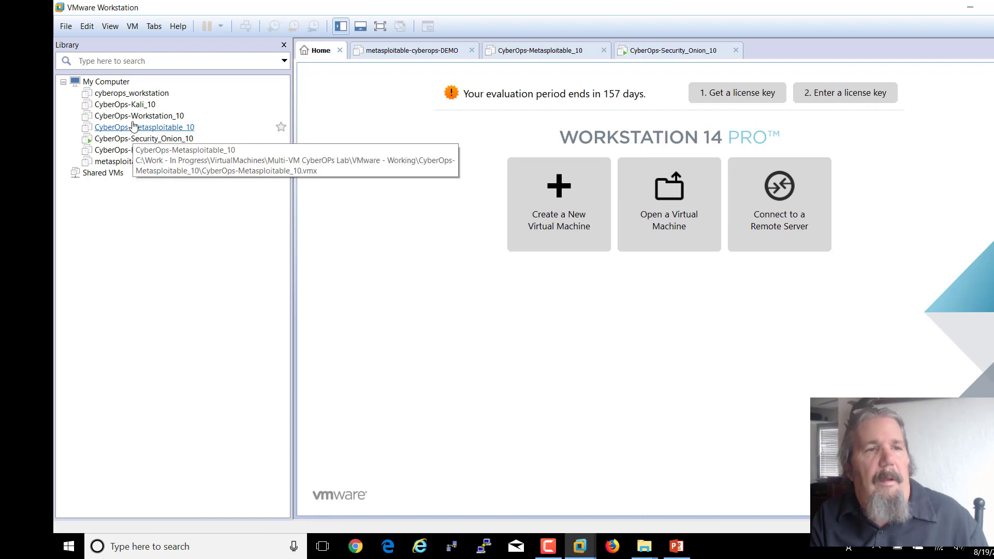
- Close the metasploitable-cyberops-DEMO tab
right_click(147, 151)
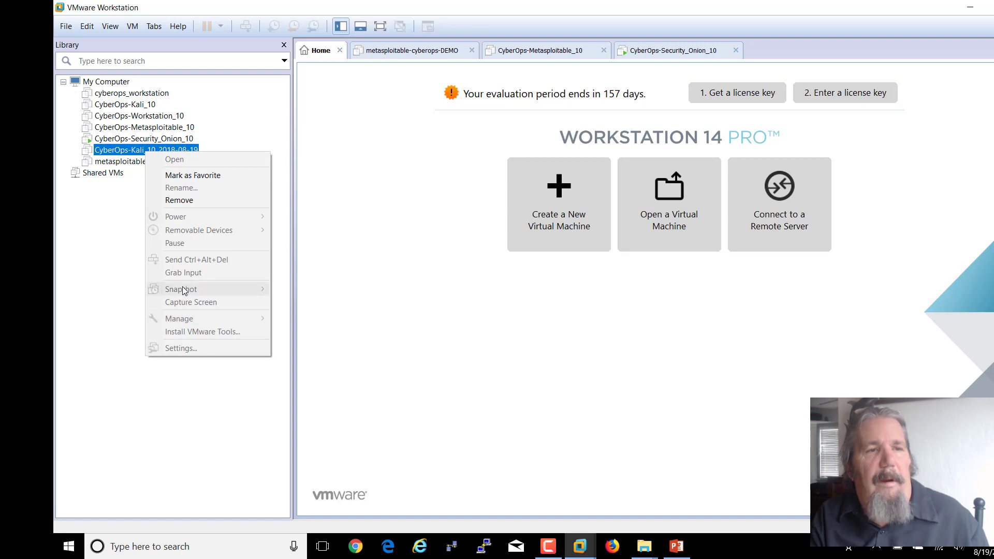
click(123, 150)
right_click(122, 150)
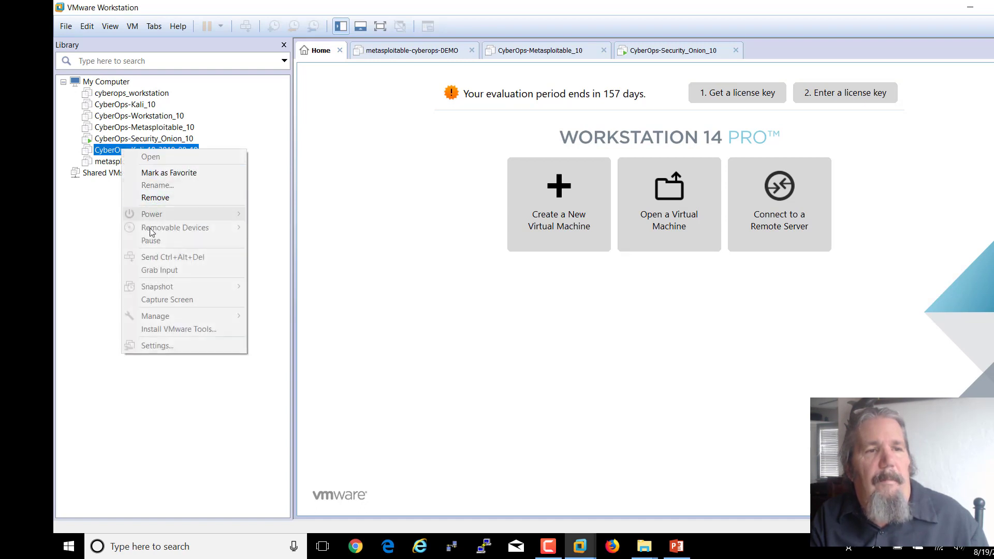
click(271, 364)
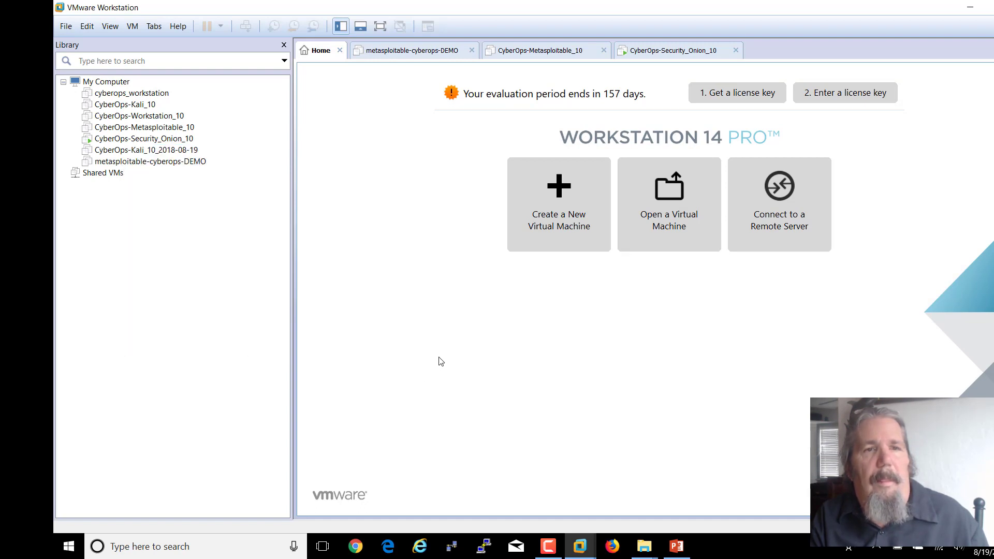
click(590, 51)
click(422, 51)
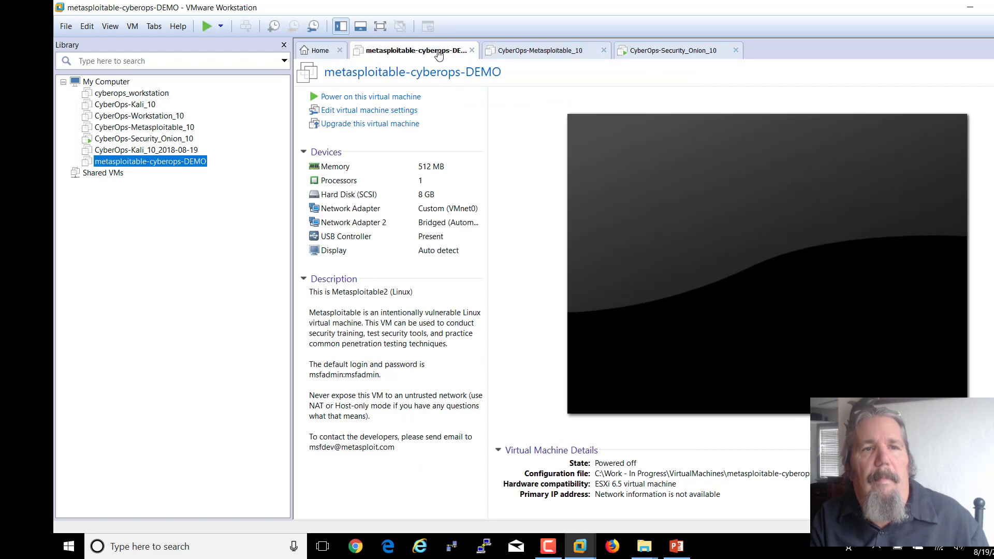
click(471, 50)
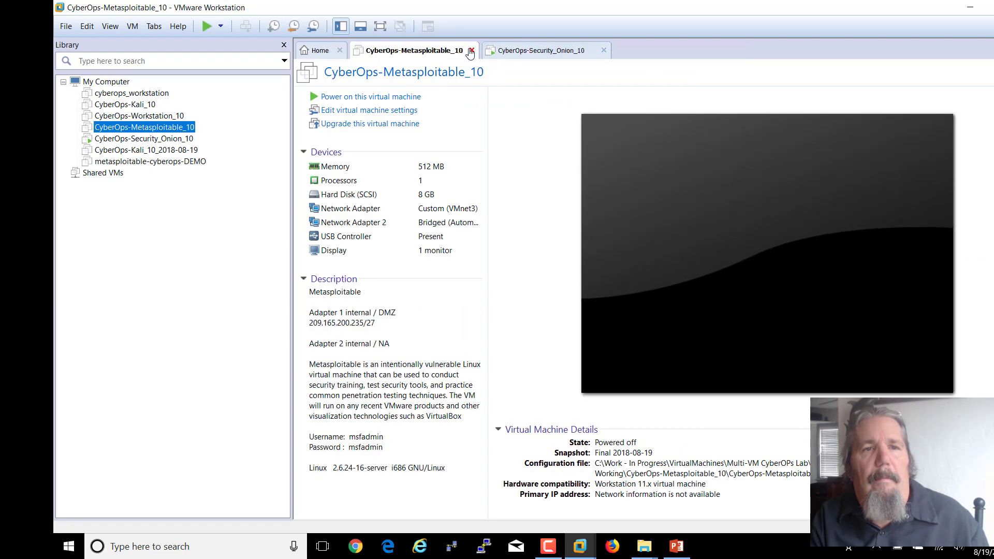
- Power on the CyberOps-Metasploitable_10 virtual machine
right_click(163, 155)
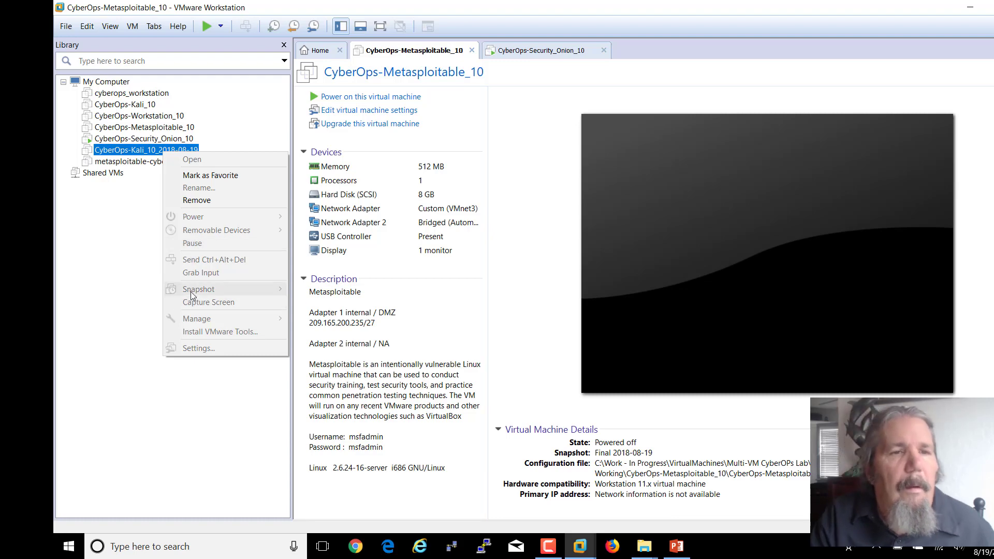
click(357, 99)
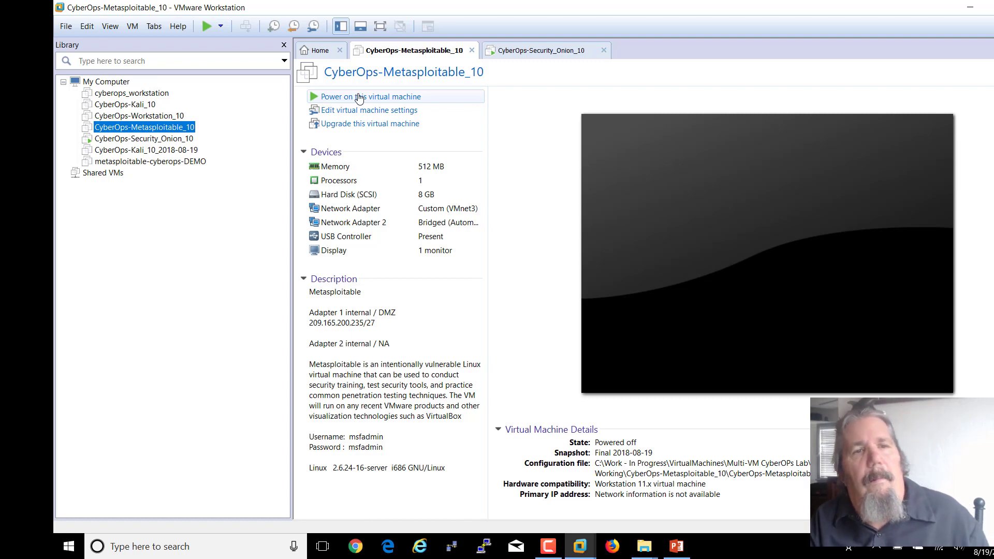
click(359, 98)
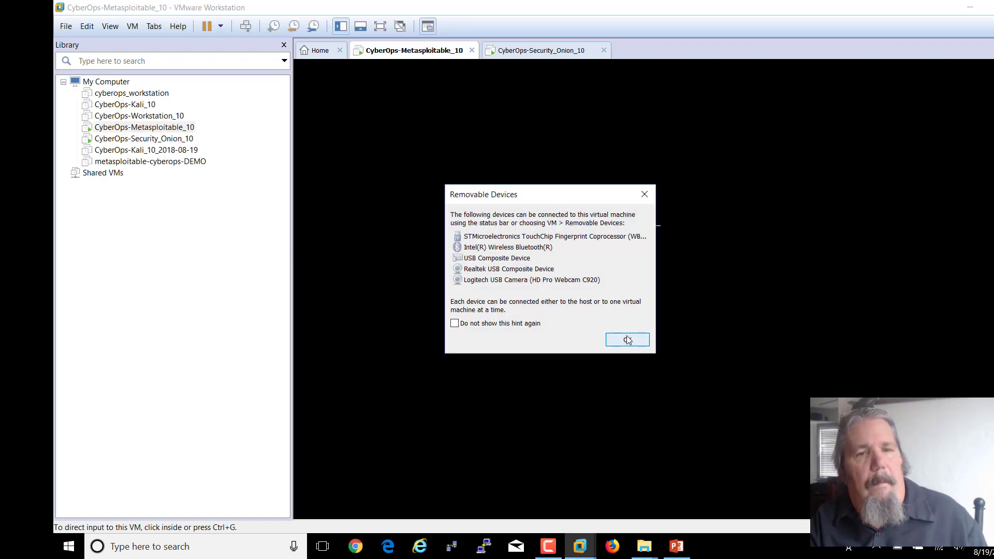
- Close the Metasploitable_10 tab, powering off the running VM
click(626, 337)
right_click(120, 153)
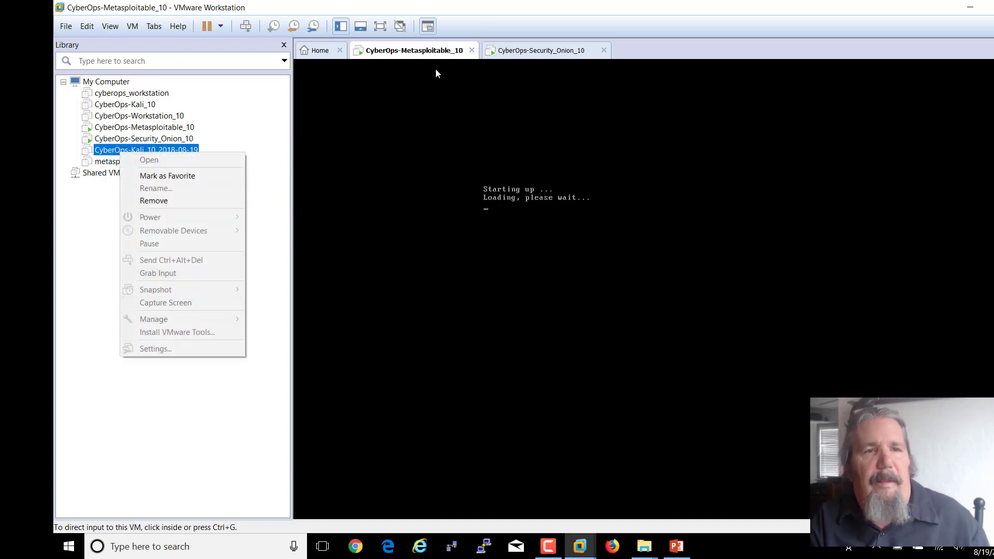
click(472, 51)
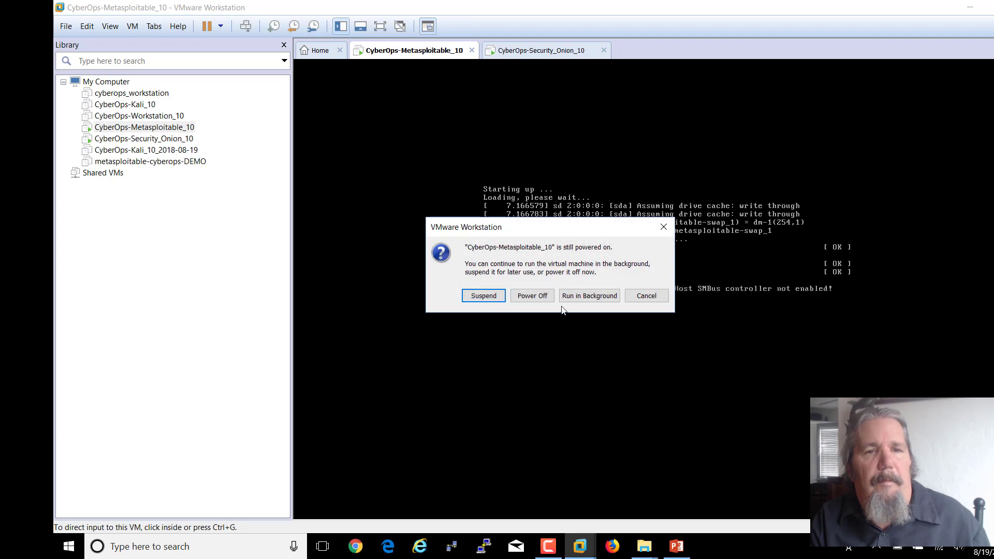
click(545, 297)
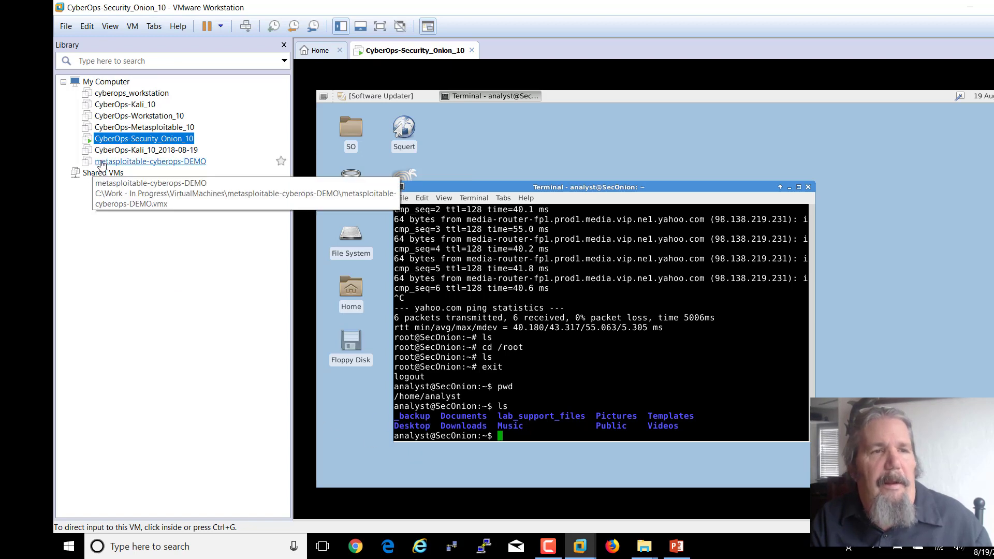
- Revert CyberOps-Kali_10 to its 'Networking 2018-08-19' snapshot via the Snapshot Manager
right_click(123, 105)
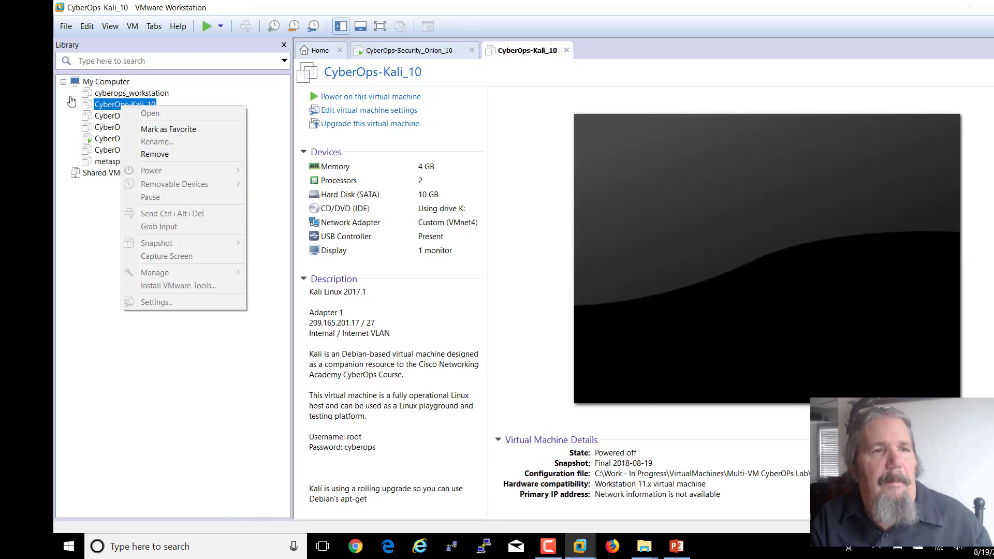
click(115, 110)
right_click(114, 109)
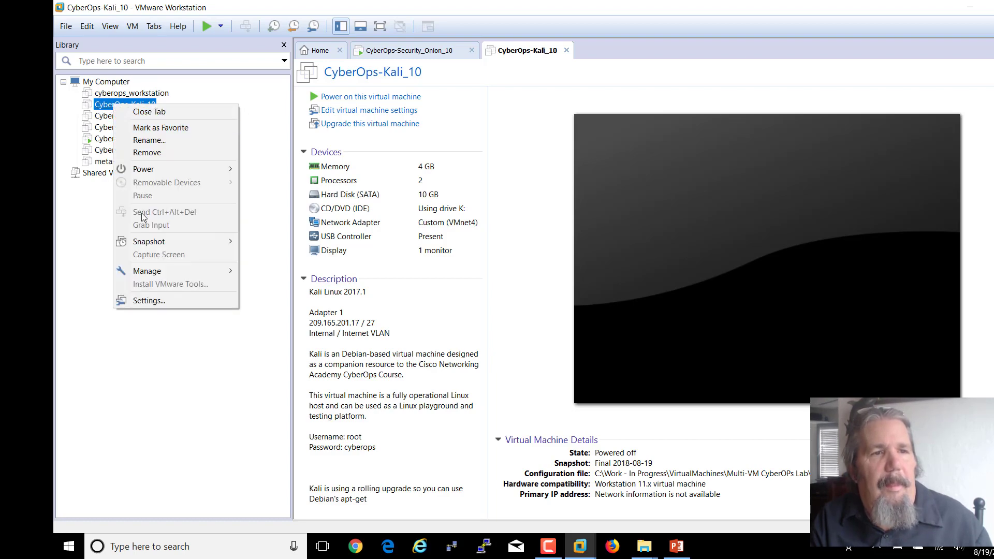
mouse_move(142, 243)
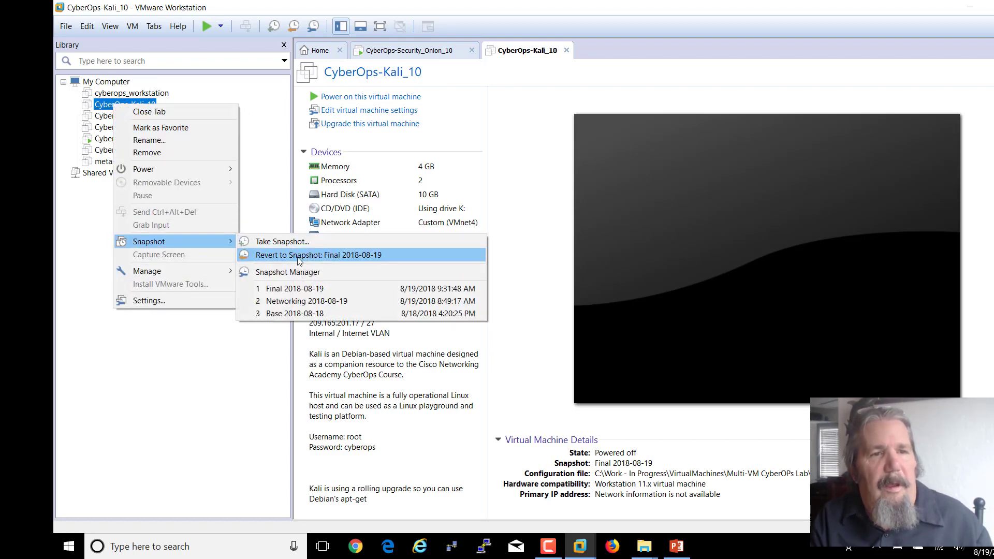
click(296, 274)
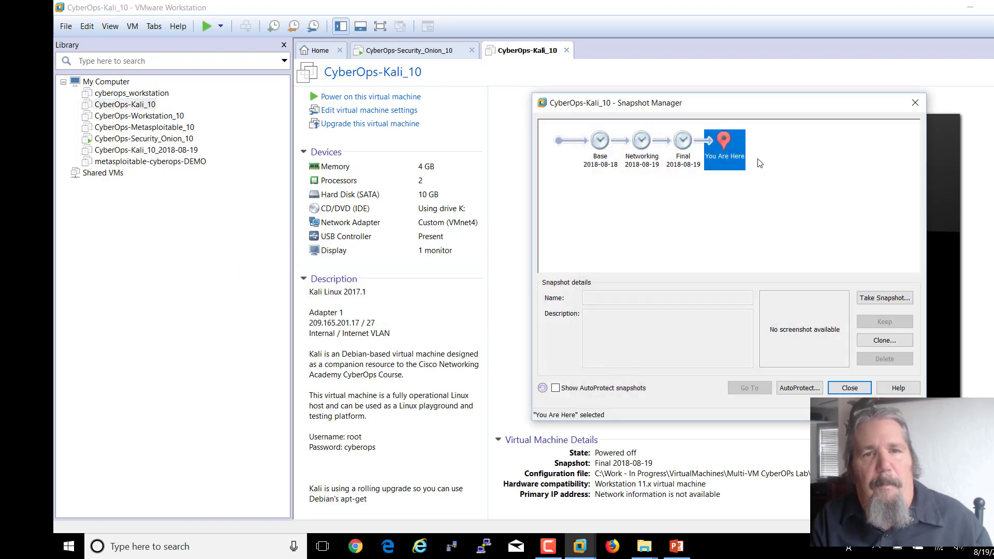
click(642, 143)
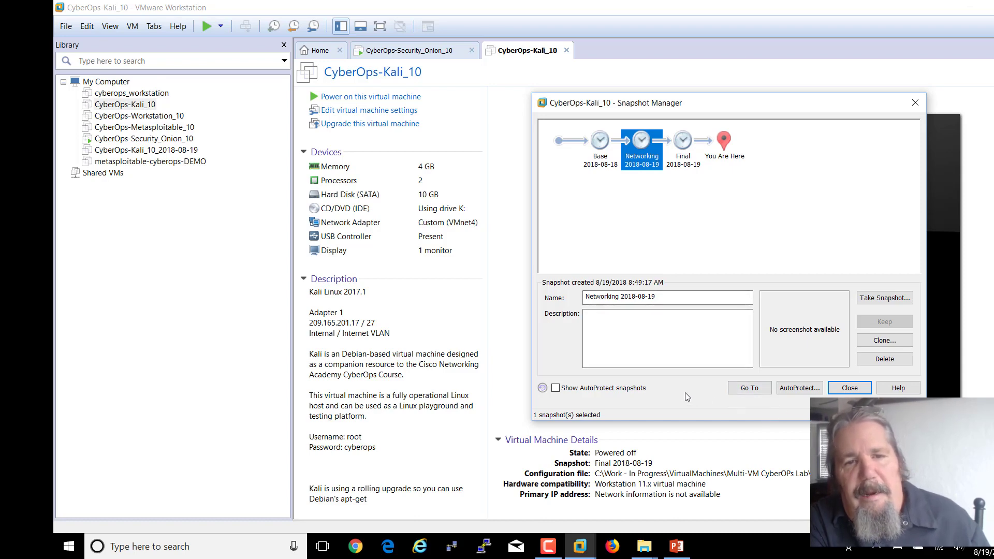
click(739, 390)
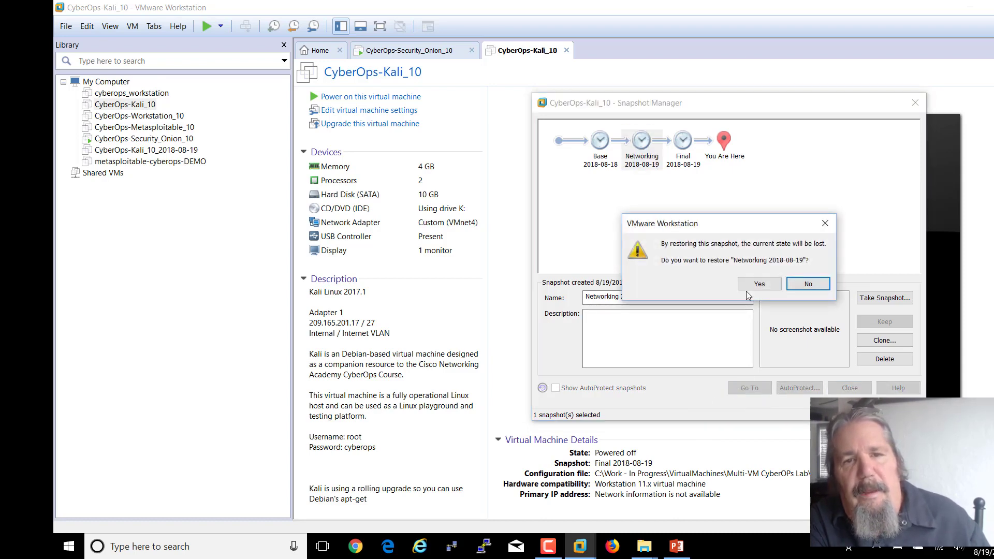
click(758, 285)
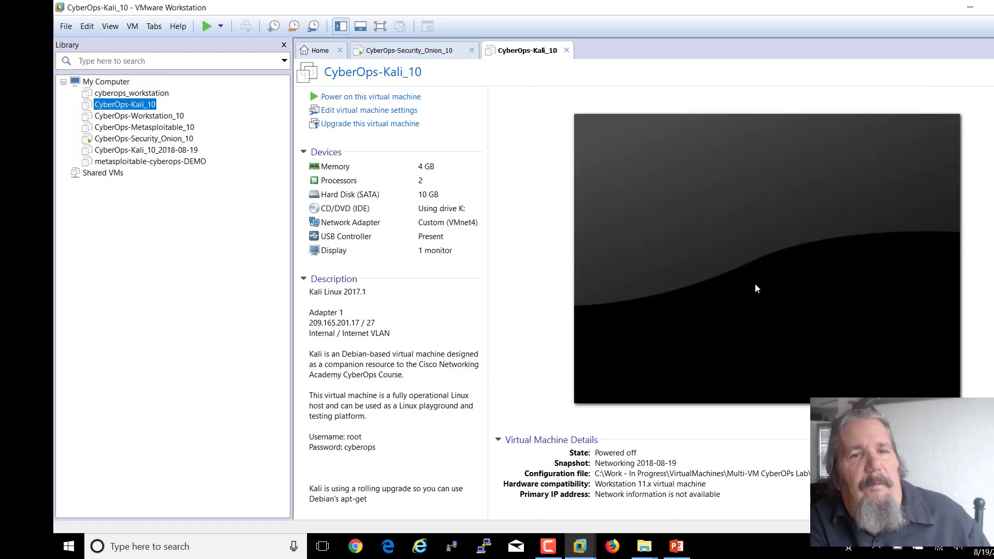
- Power on CyberOps-Kali_10 and boot the default Kali GNU/Linux GRUB entry
click(406, 97)
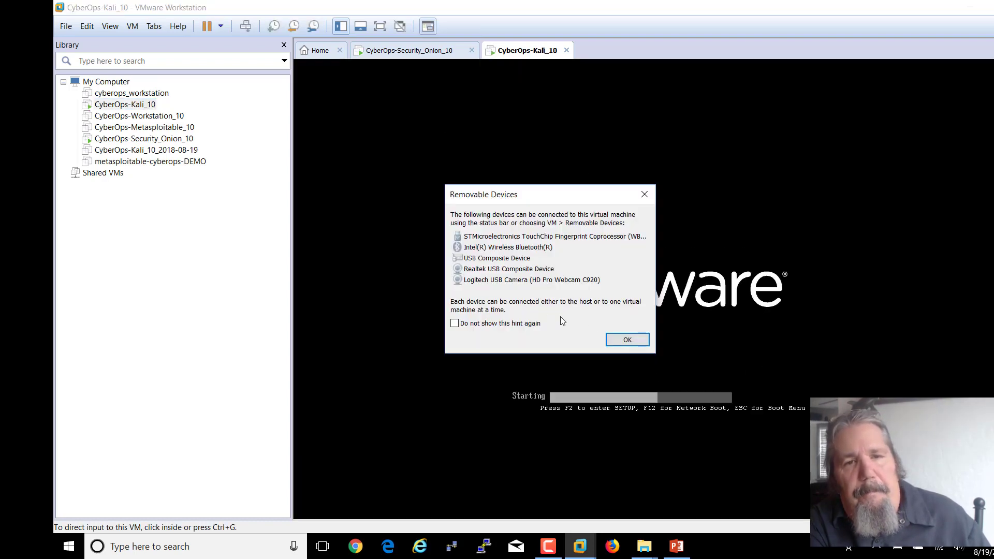
click(626, 340)
click(636, 275)
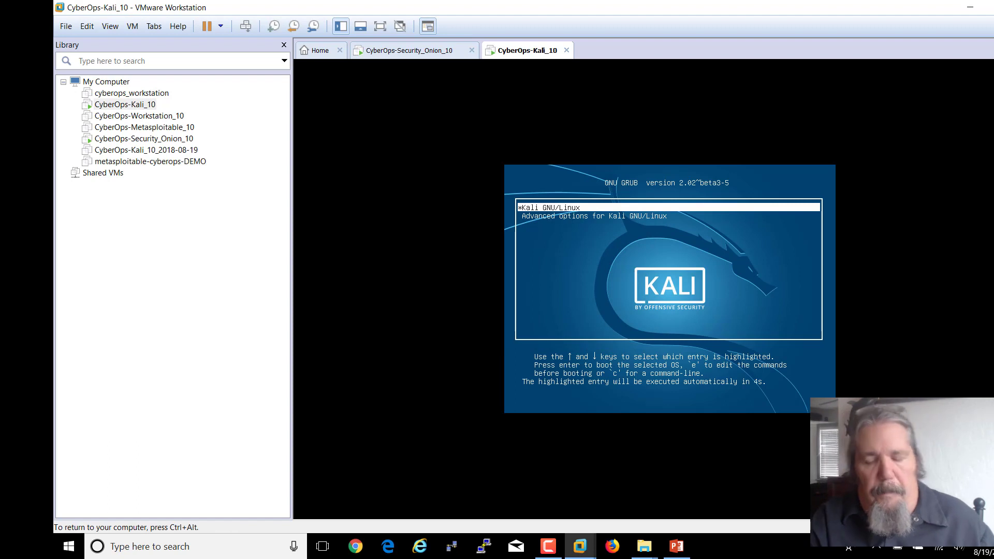
key(Return)
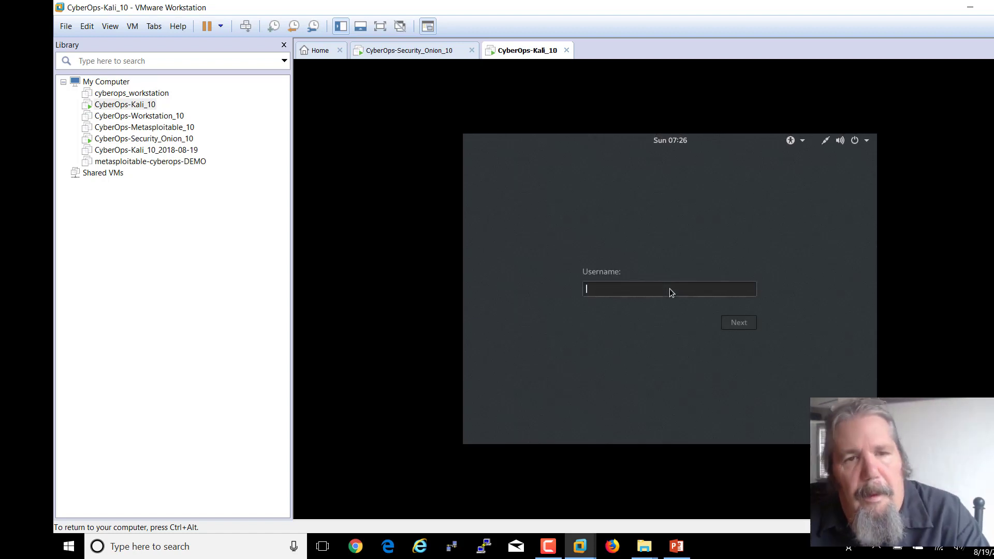
- Log in to Kali as root with the account password
text(ro)
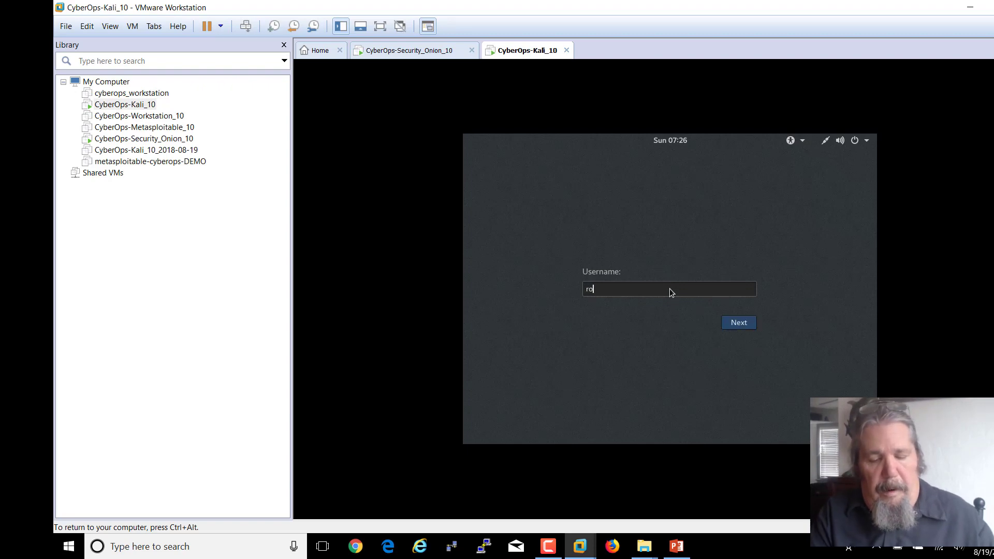
text(o)
key(BackSpace)
key(BackSpace)
key(BackSpace)
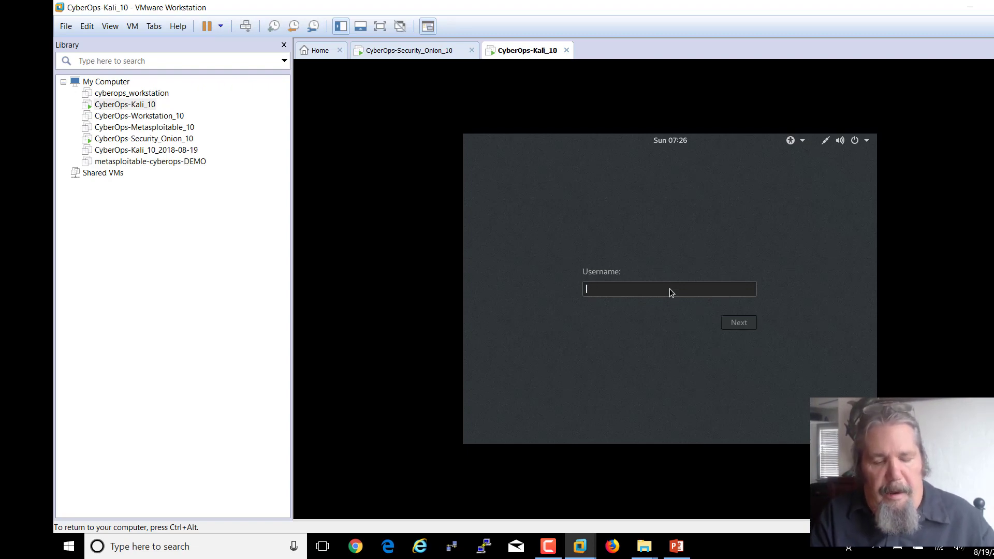
text(root)
key(Return)
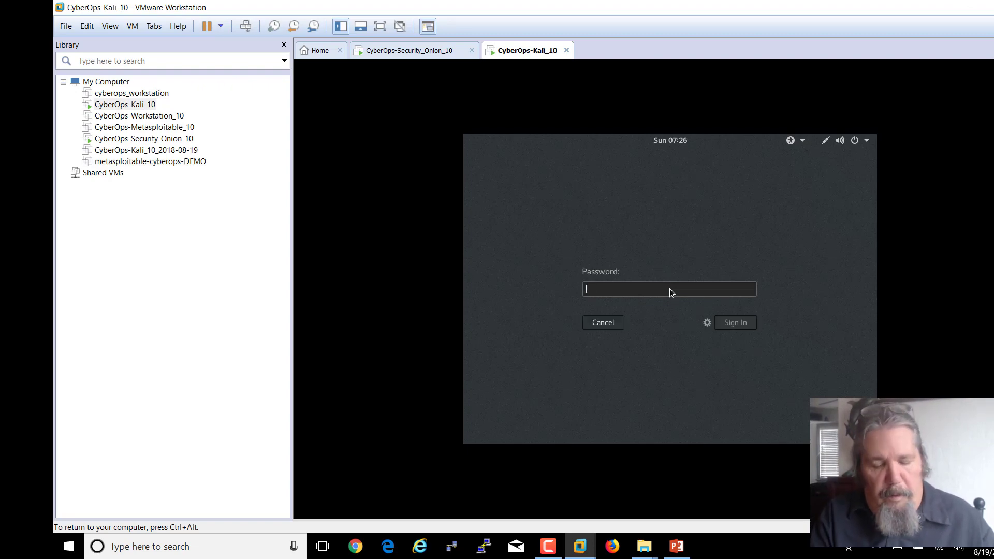
text(cisco)
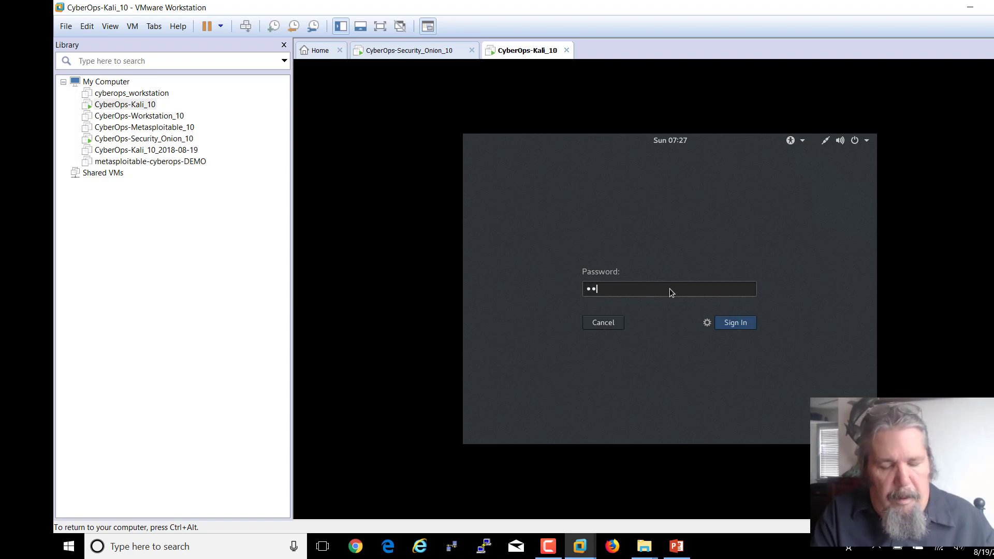
text(123)
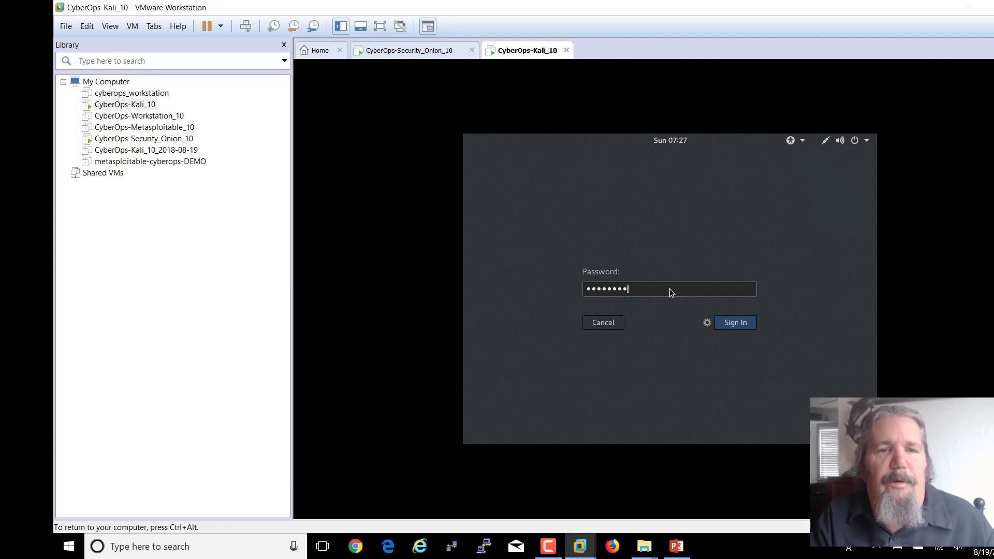
key(Return)
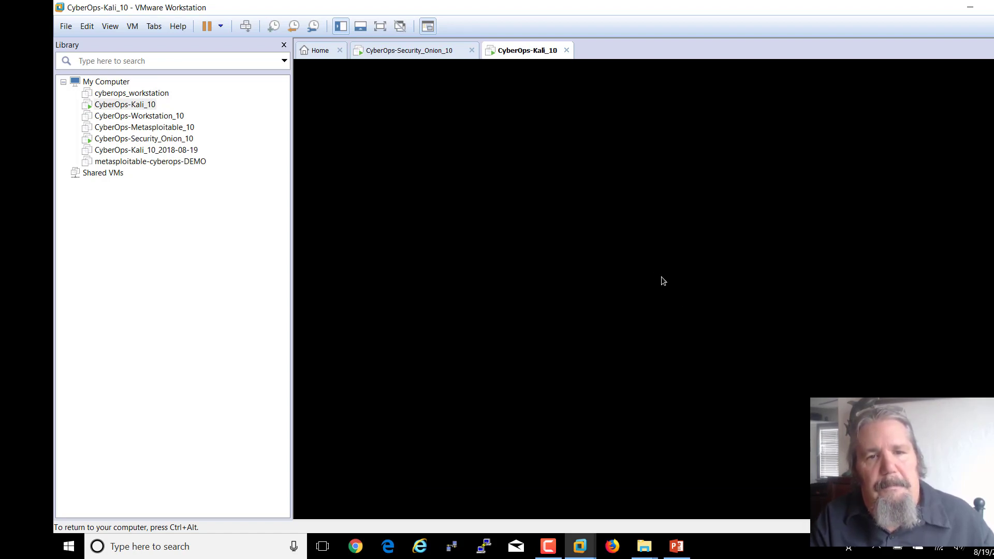
- In full screen, set Kali's display to 1360 × 768 (16:9) and keep the change
key(ctrl+alt+Return)
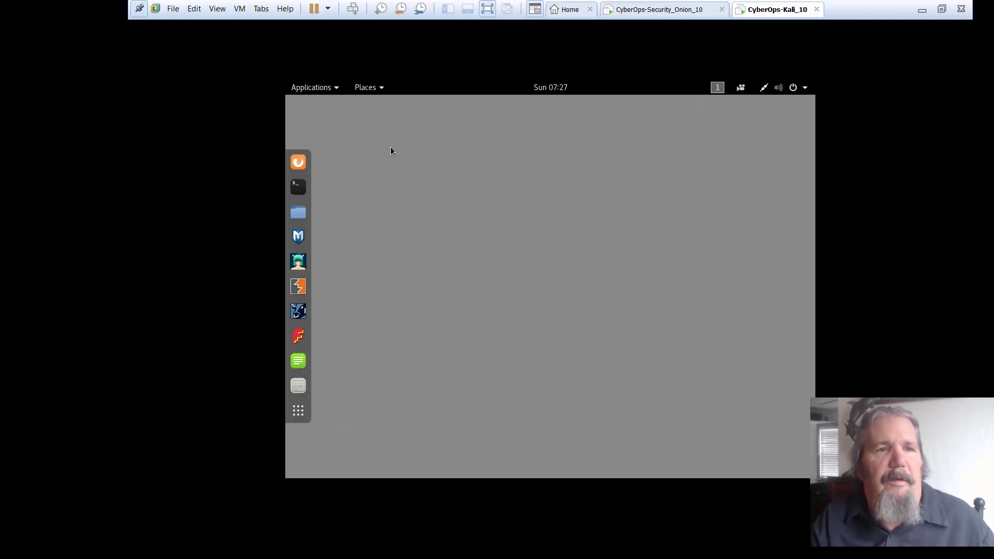
click(795, 89)
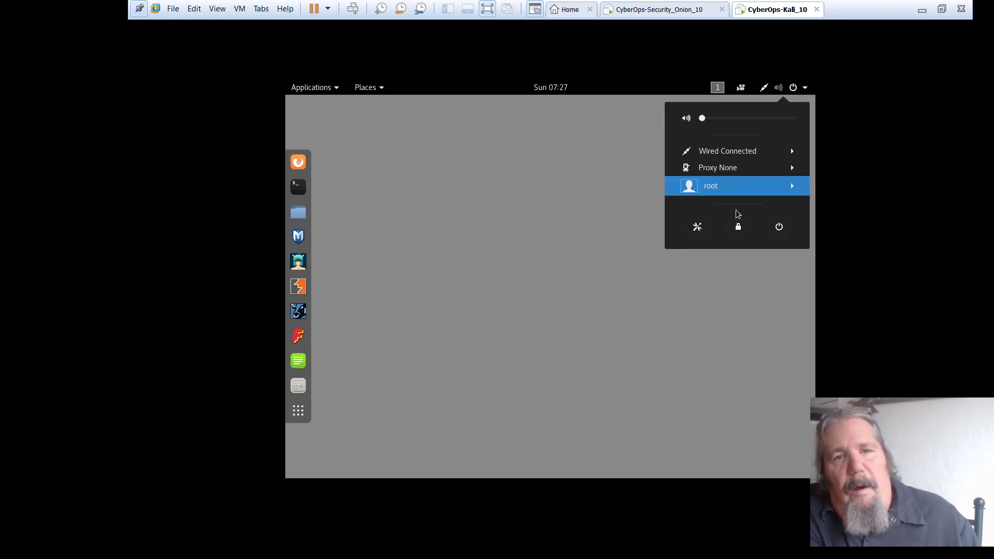
click(697, 228)
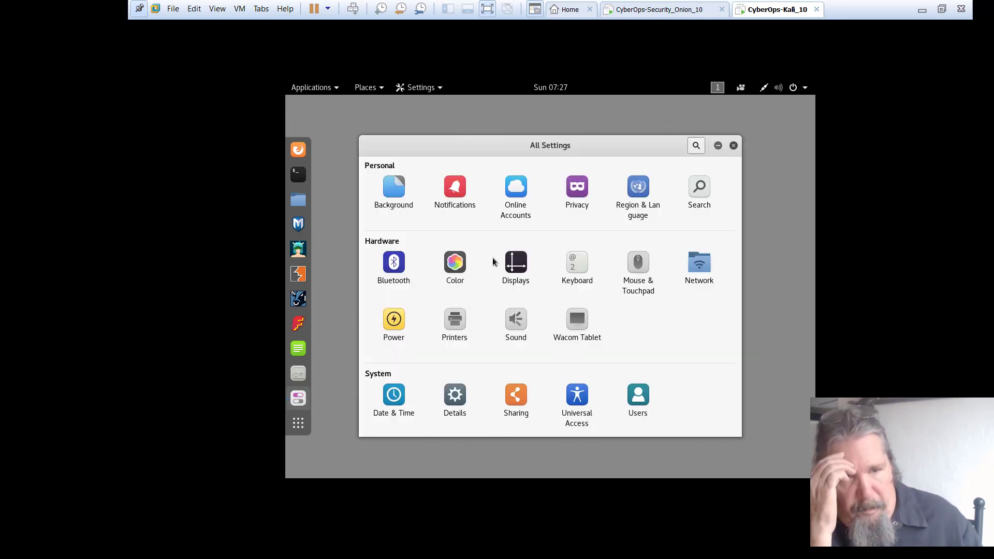
click(519, 266)
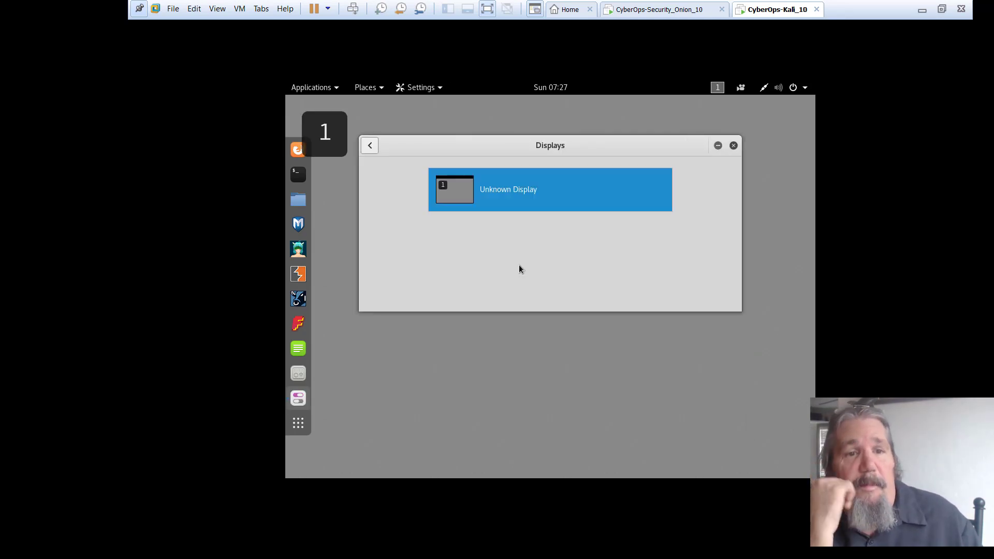
click(472, 192)
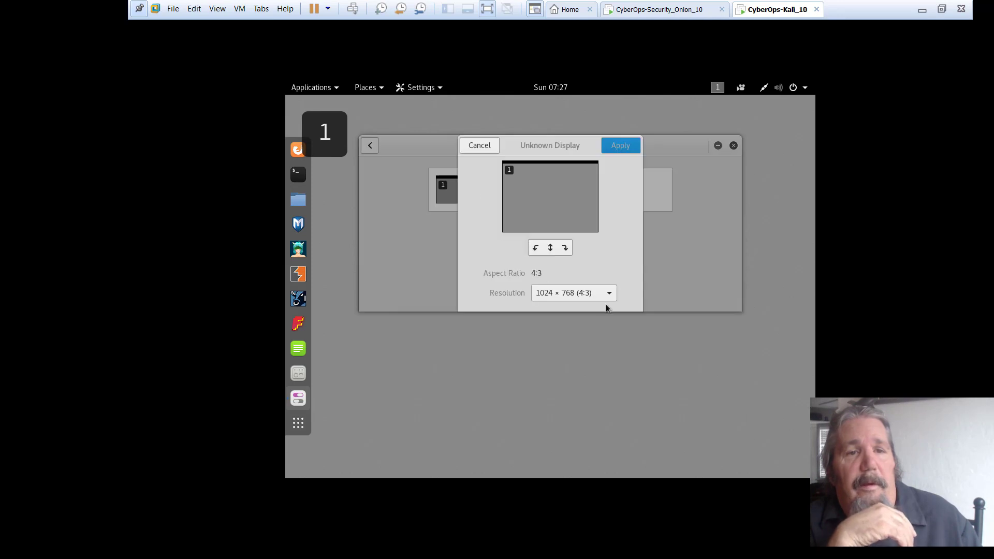
click(590, 294)
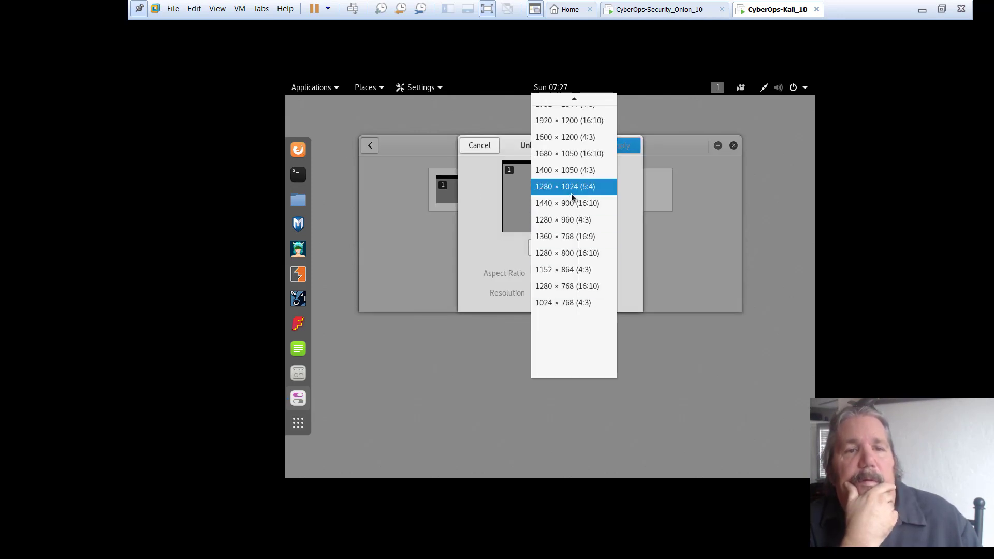
click(570, 236)
click(614, 147)
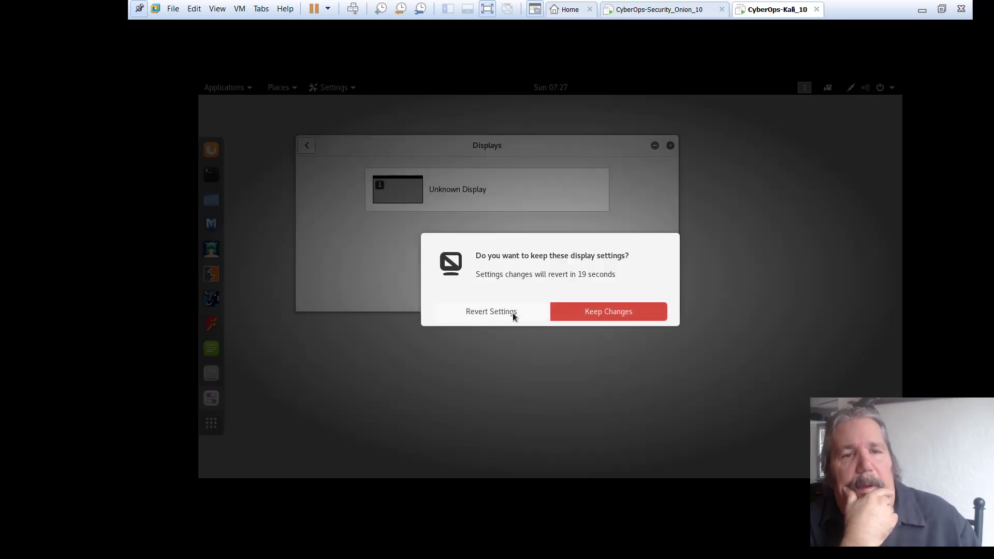
click(582, 311)
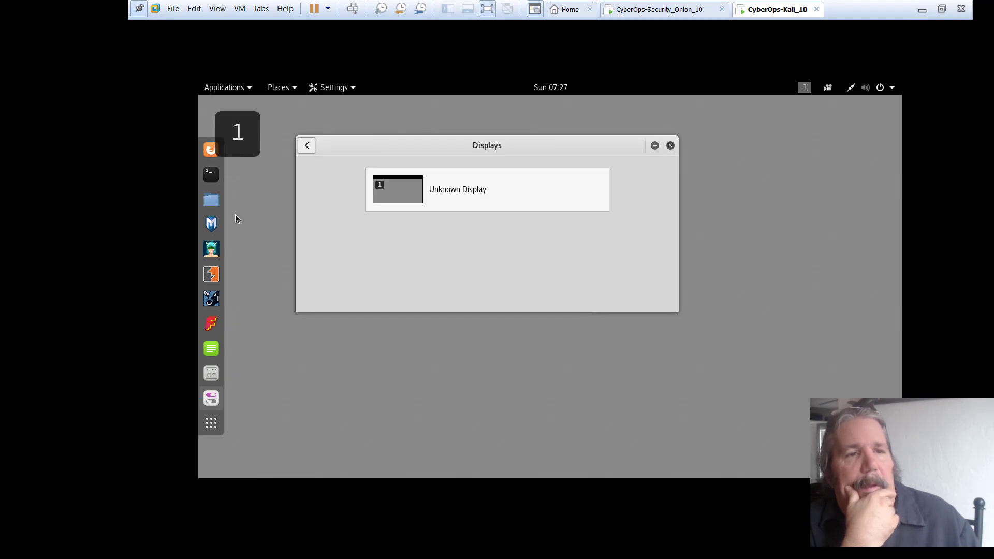
- Open a root terminal on the Kali desktop and run dpkg -l
click(211, 174)
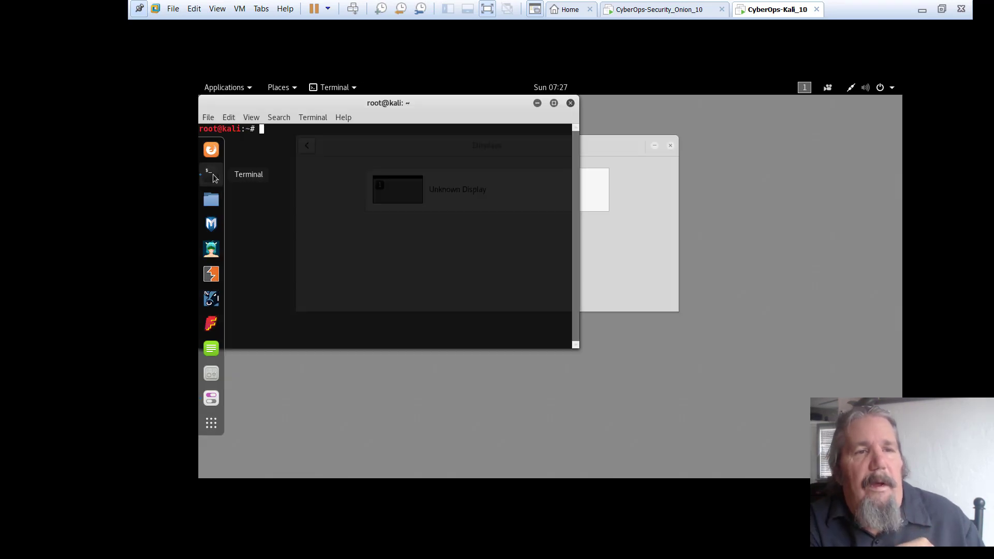
drag(342, 103, 513, 142)
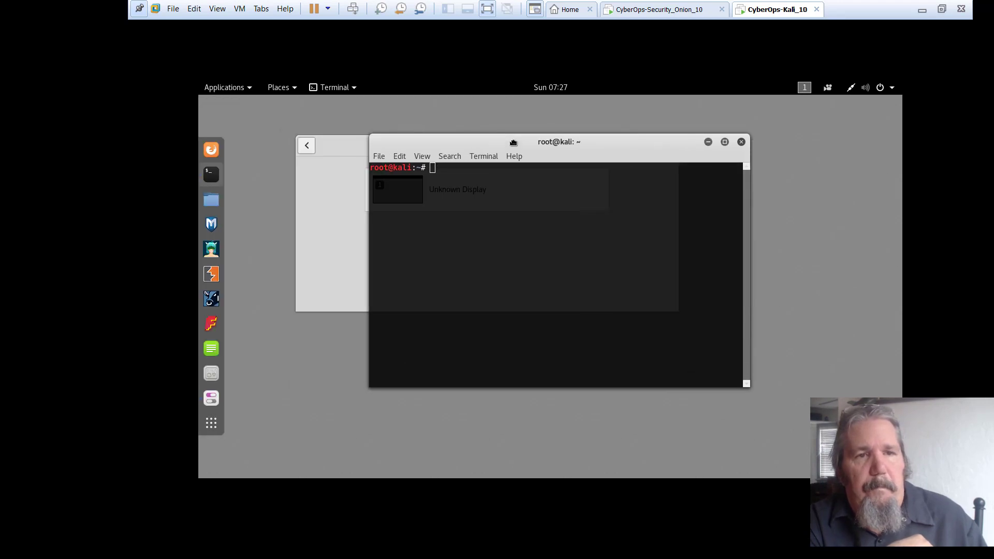
text(dk)
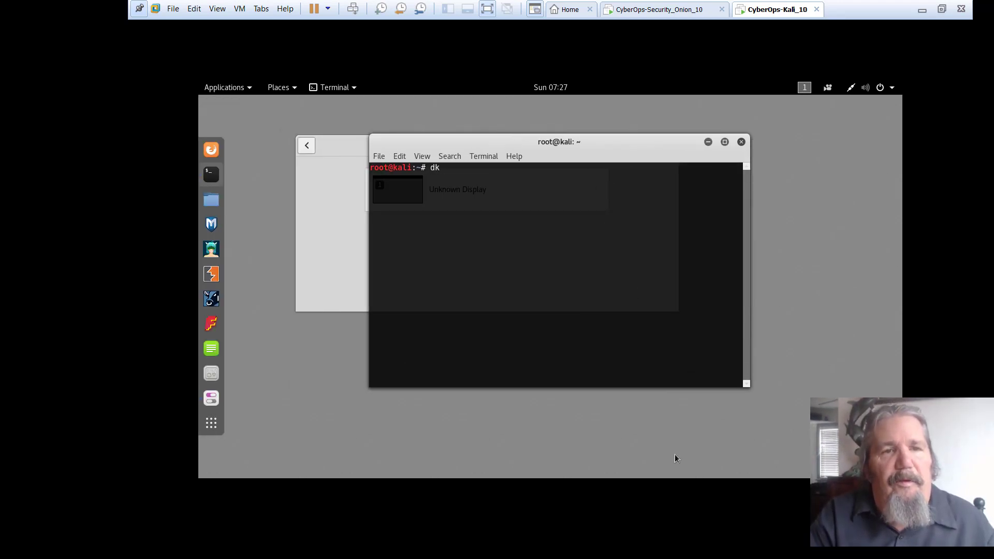
key(BackSpace)
text(pgp)
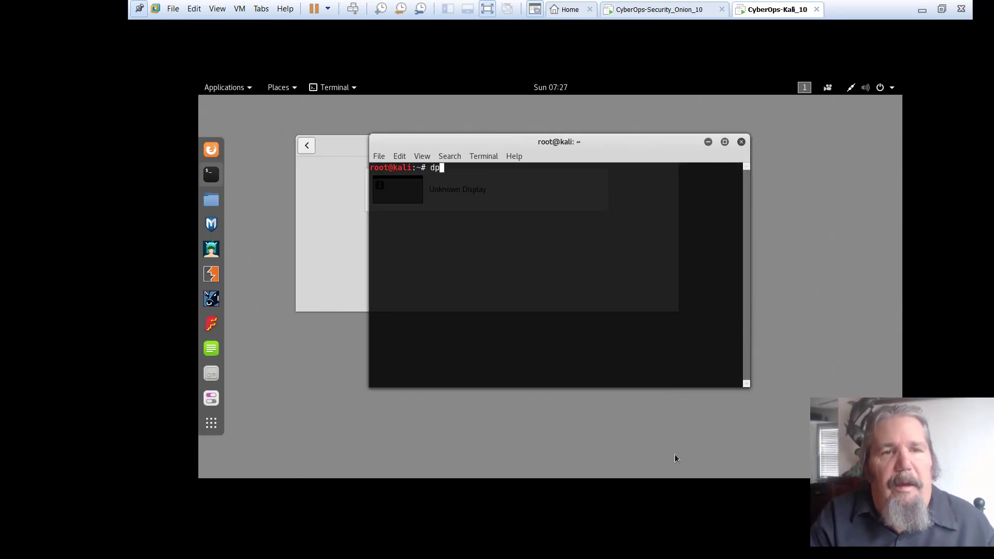
key(BackSpace)
key(BackSpace)
text(kg -l)
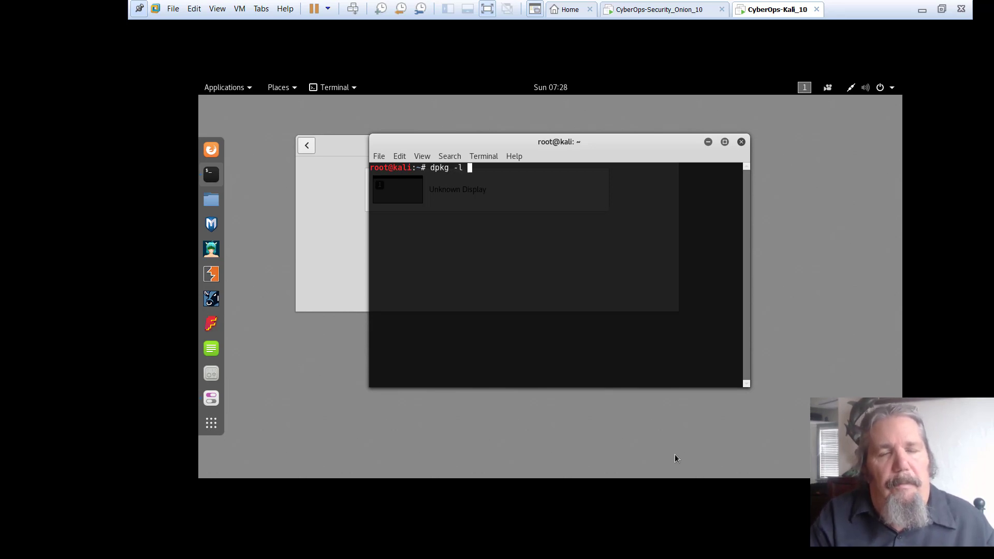
key(Return)
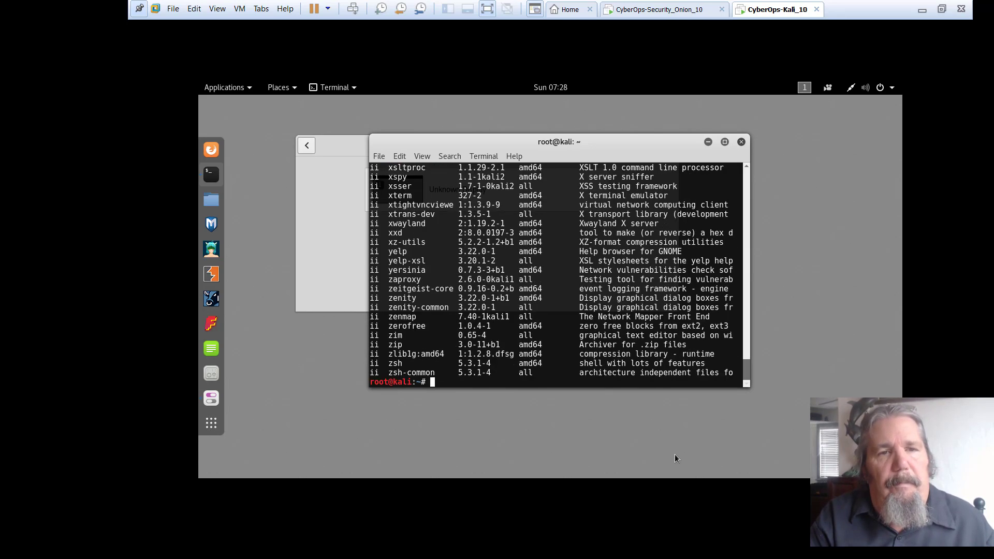
- Filter the package list with dpkg -l | grep virtual, revealing the virtualbox-guest packages
key(Up)
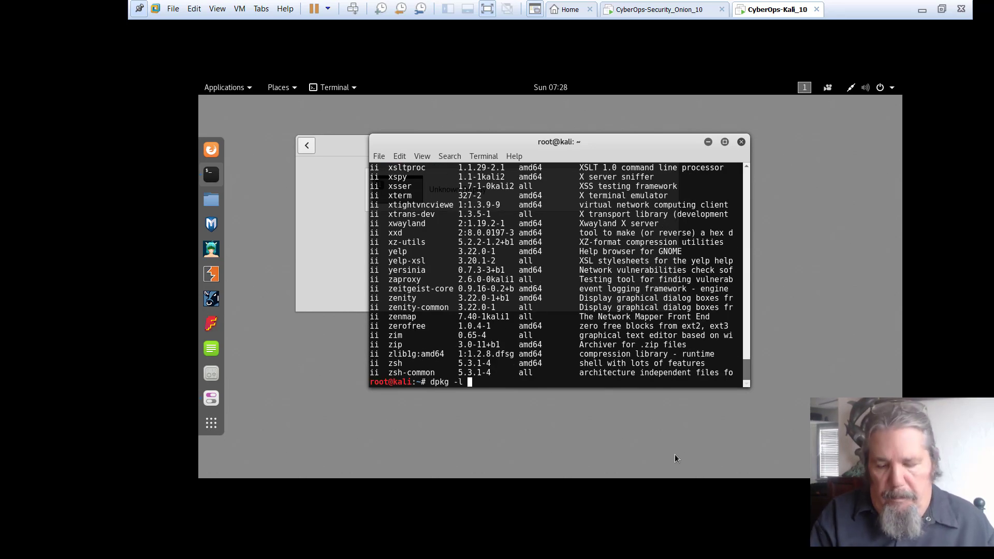
text(|grep)
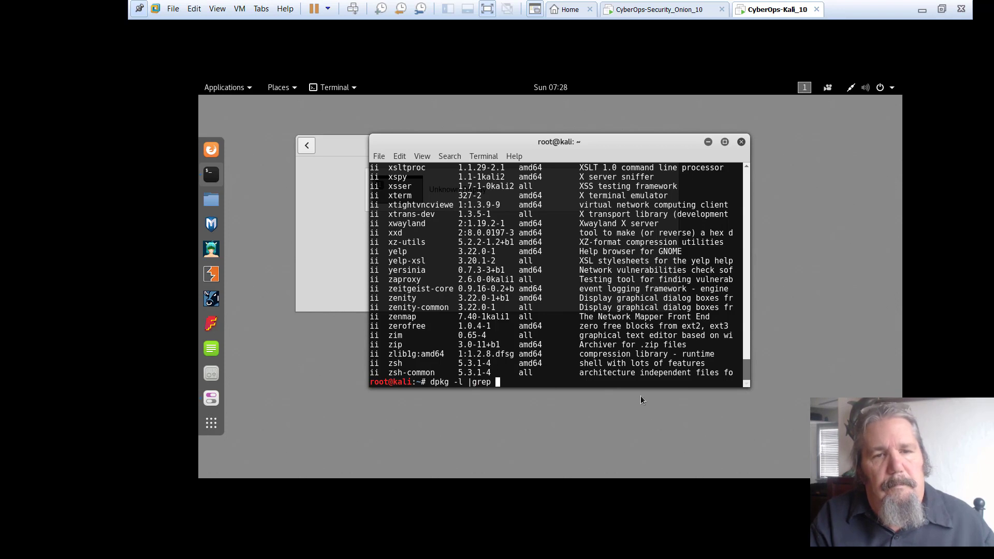
text(virtual)
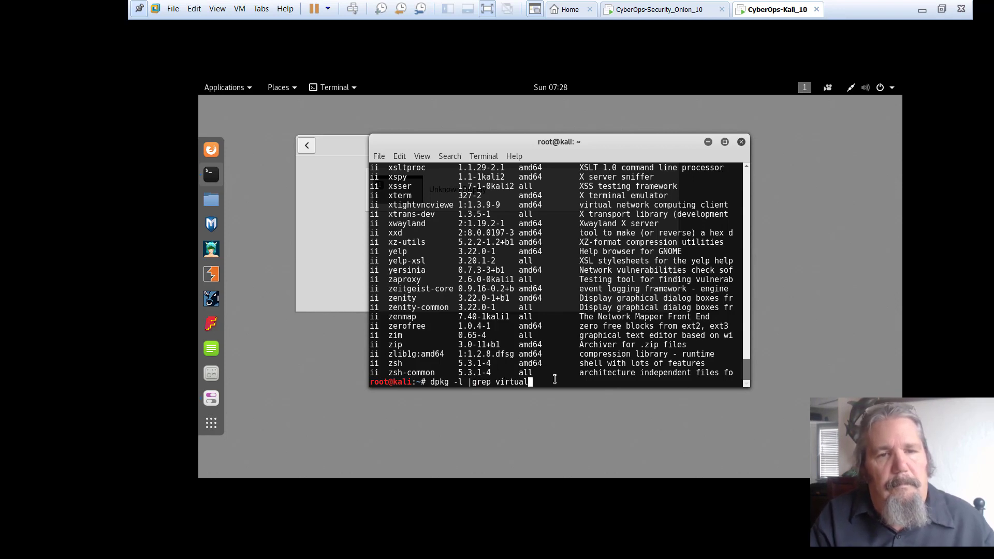
key(Return)
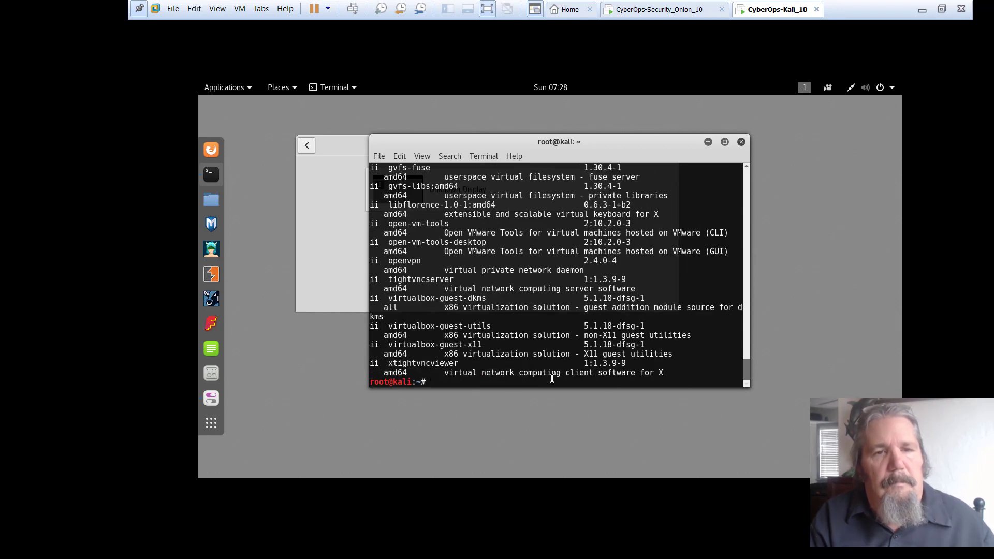
key(alt+f)
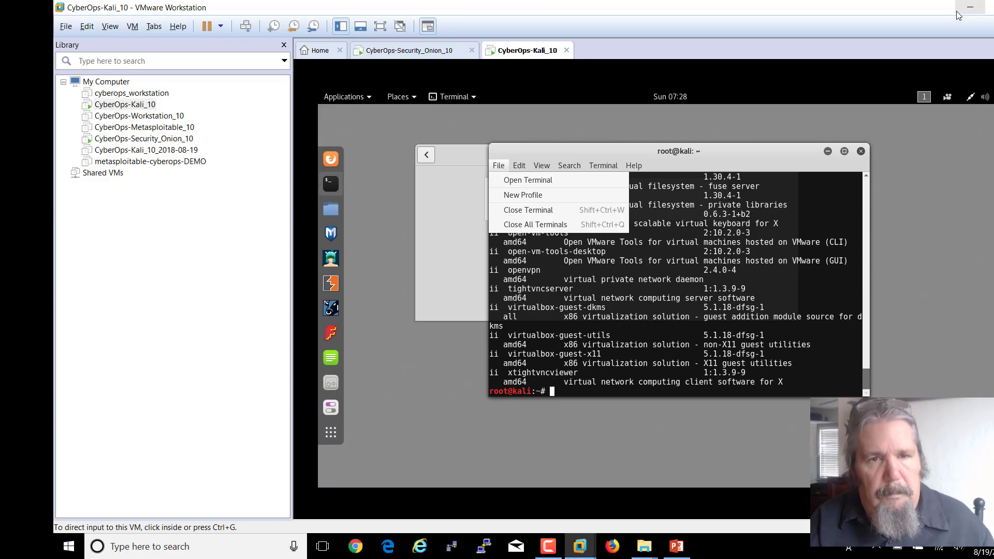
- Leave full screen, then open and minimize Windows Task Manager
click(959, 15)
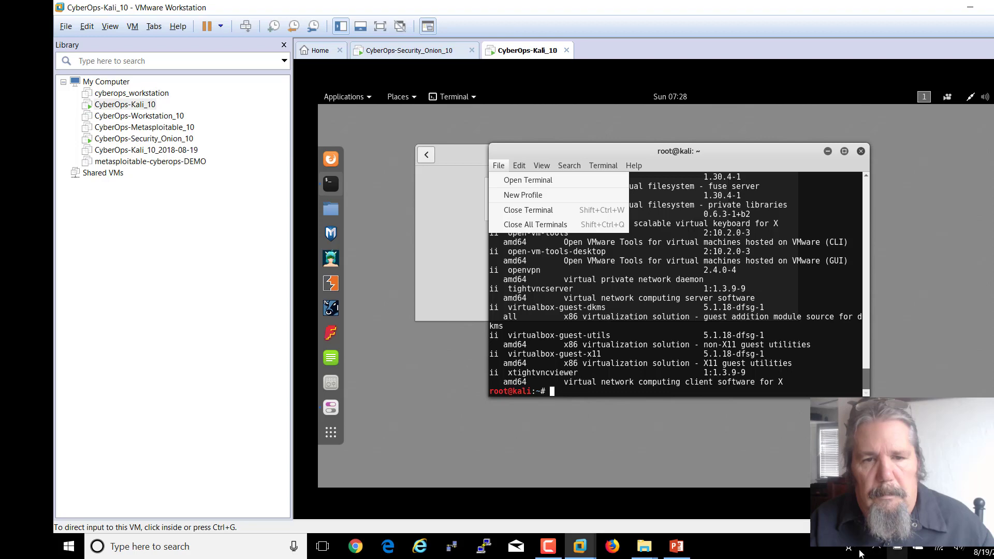
right_click(762, 551)
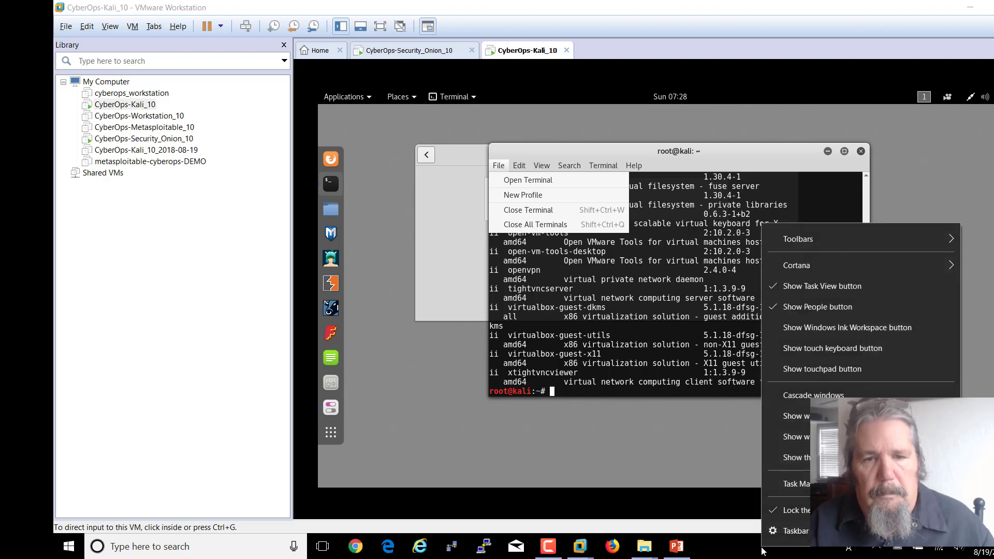
click(795, 486)
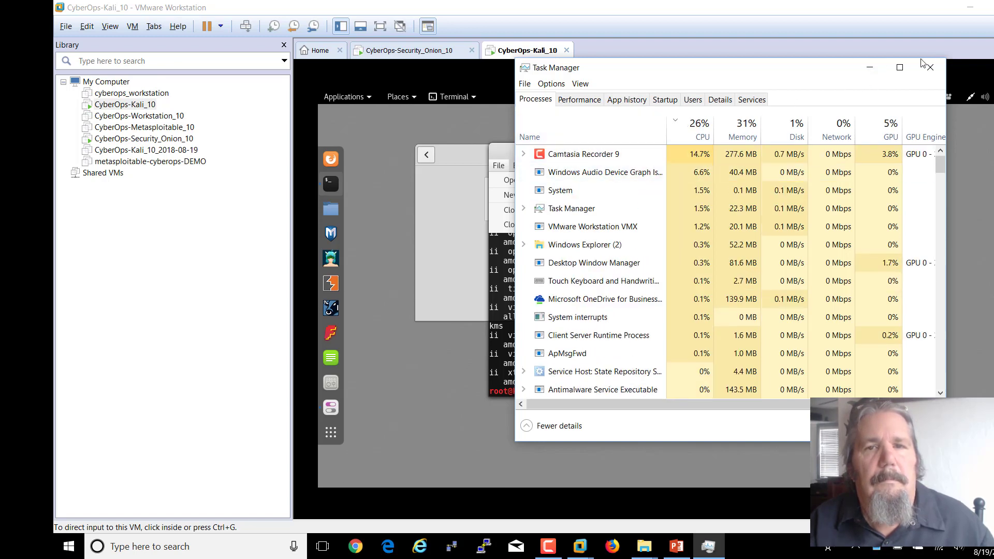
click(866, 70)
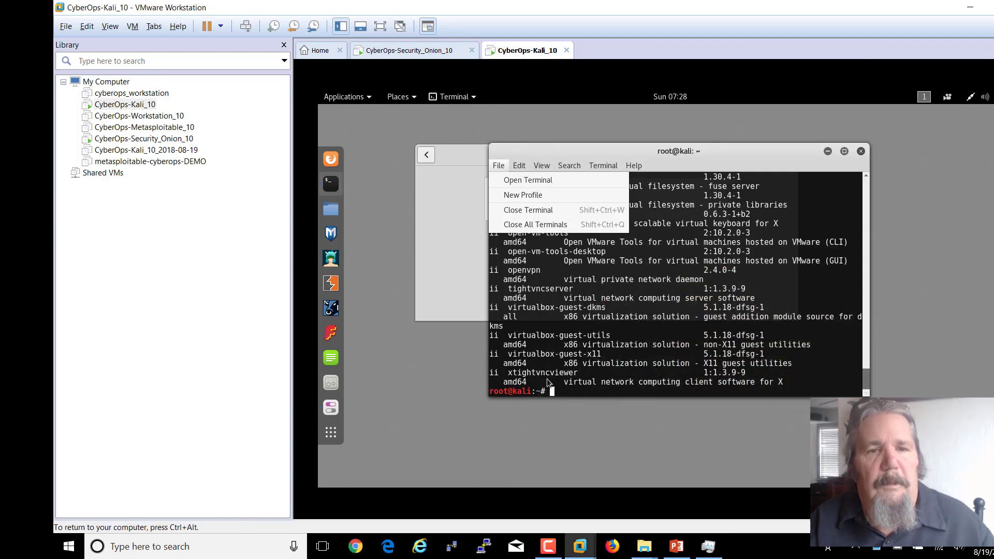
click(867, 384)
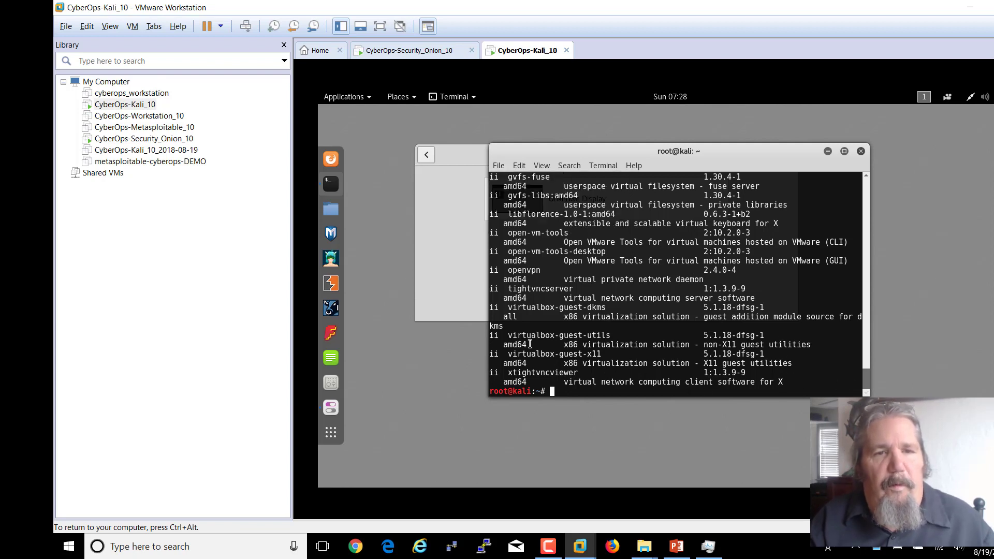
- Highlight the virtualbox-guest-utils, virtualbox-guest-dkms and open-vm-tools lines, then begin typing apt-
mouse_move(510, 339)
mouse_down()
mouse_move(536, 335)
mouse_move(510, 337)
mouse_up()
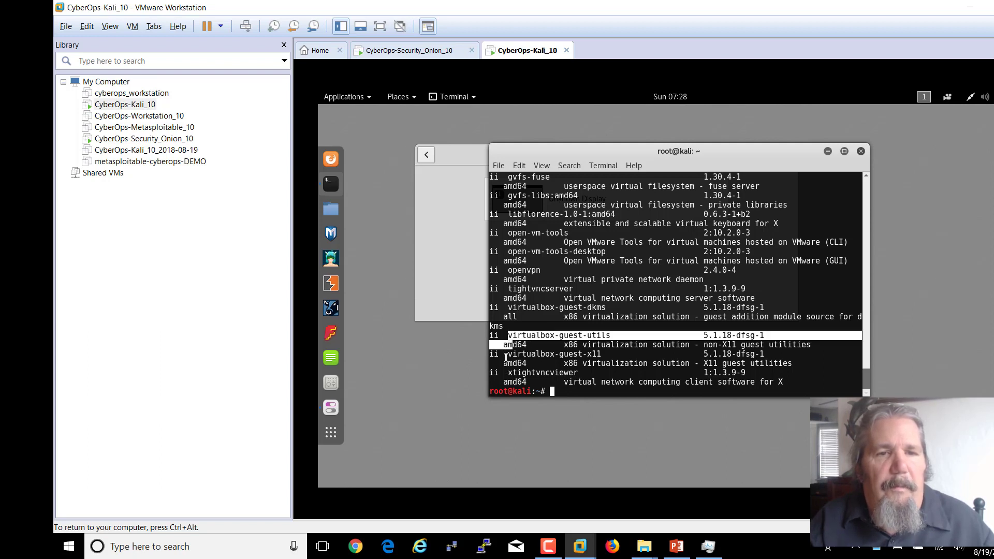
drag(512, 309, 600, 309)
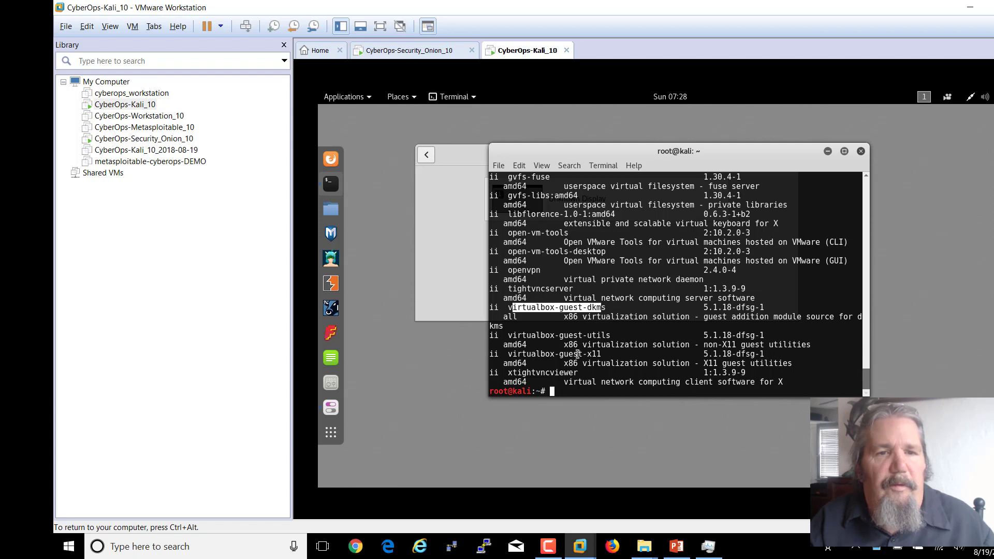
click(575, 386)
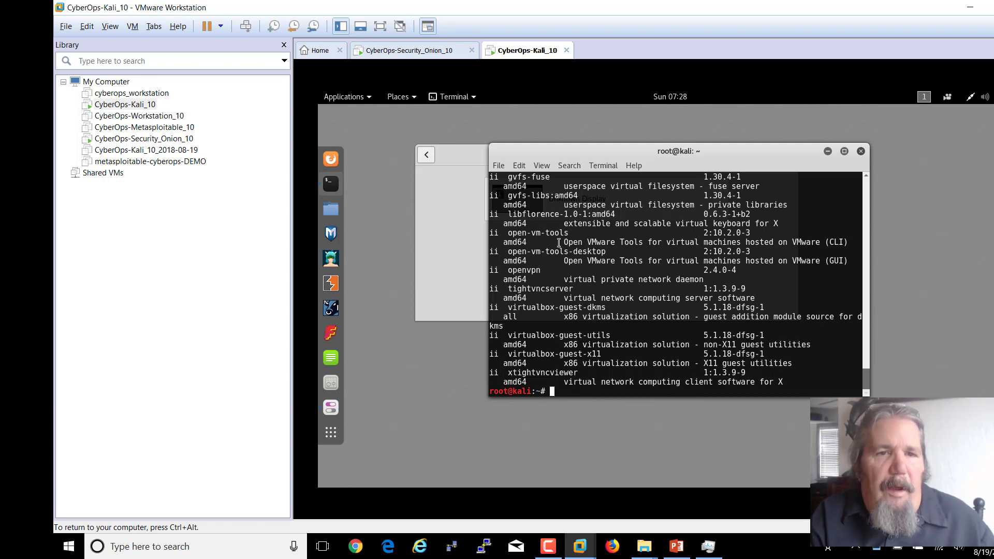
drag(559, 242, 791, 243)
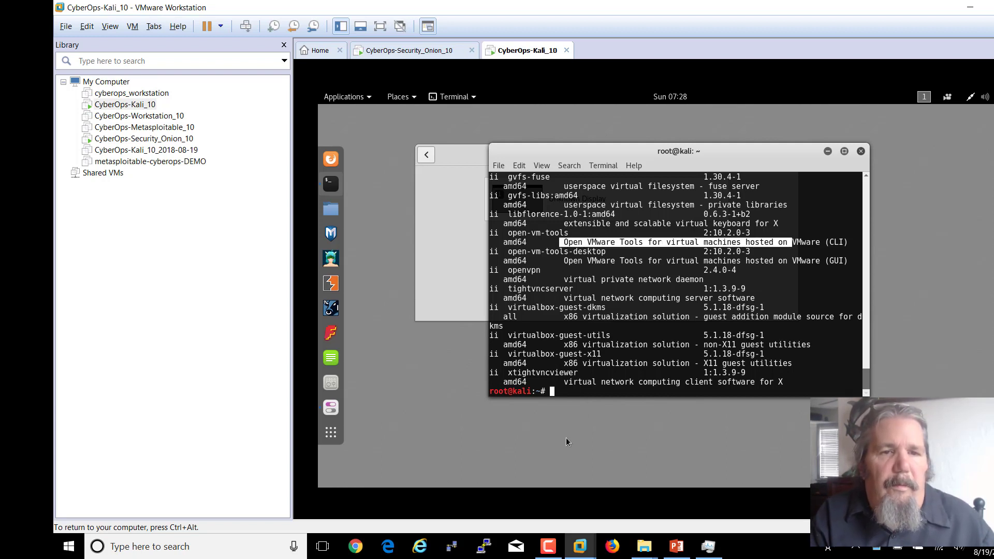
click(558, 395)
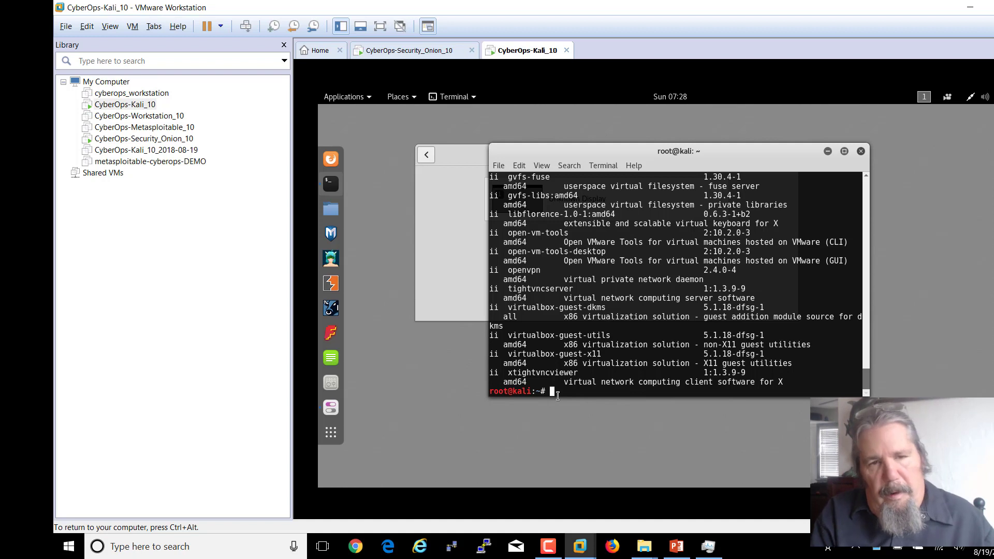
text(a)
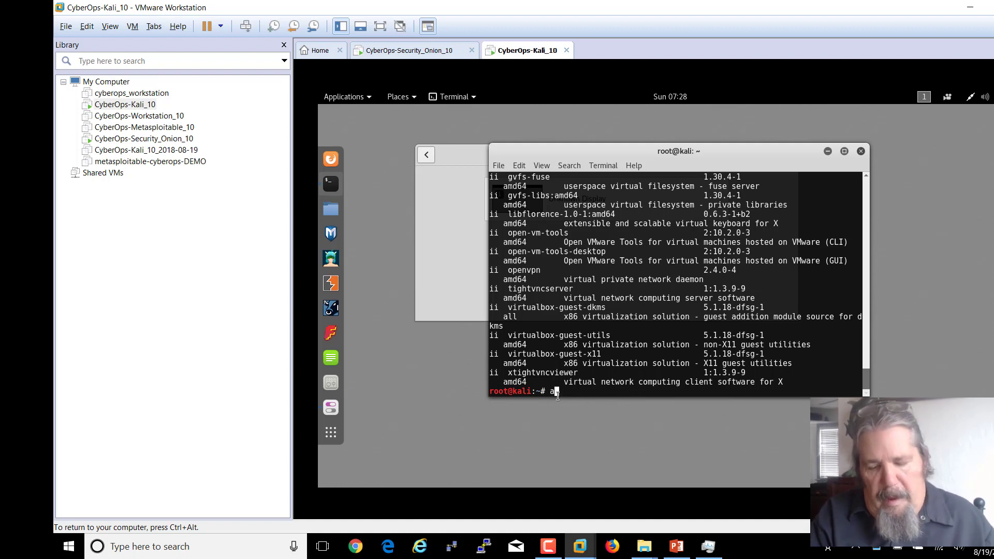
text(pt)
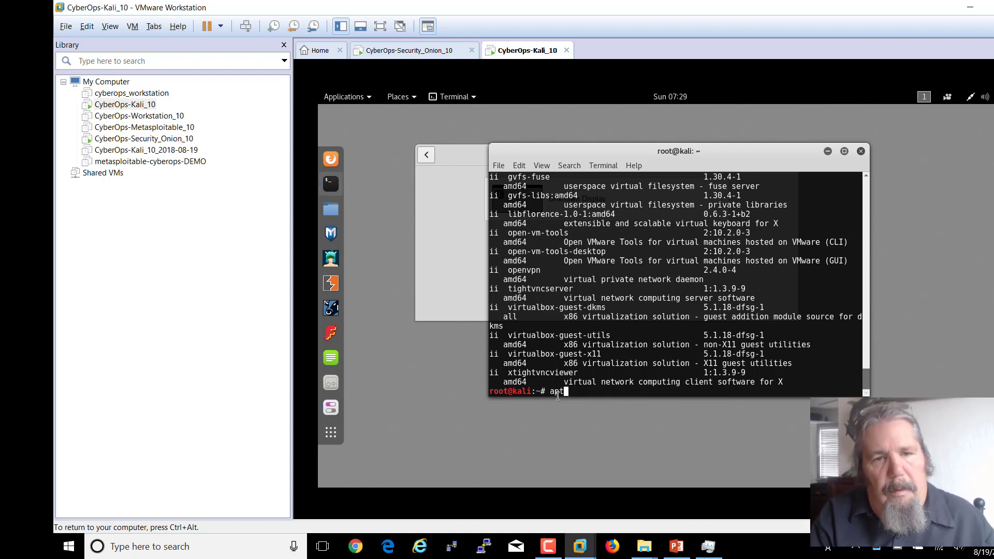
text(-)
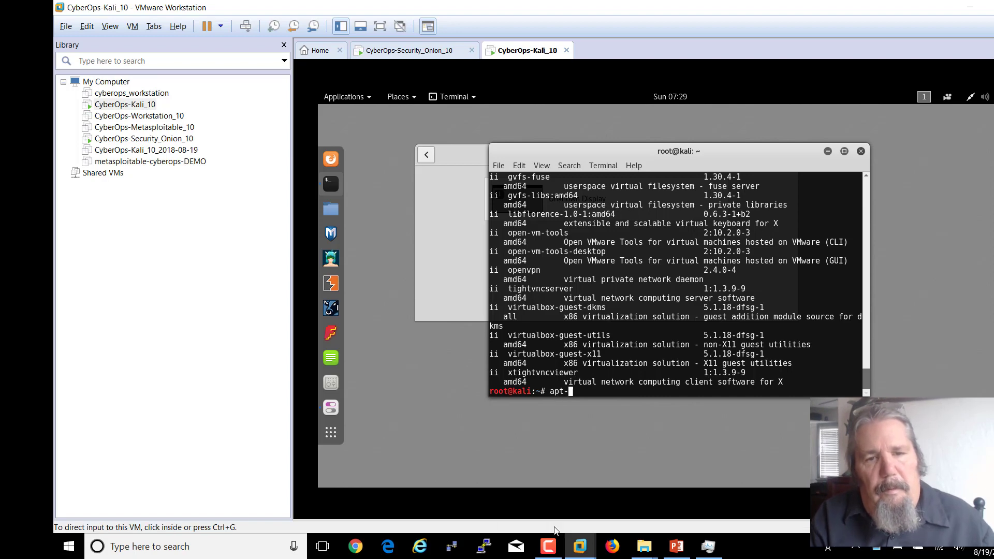
- Glance at the PowerPoint slides and the Security Onion VM, then return to Kali
click(670, 552)
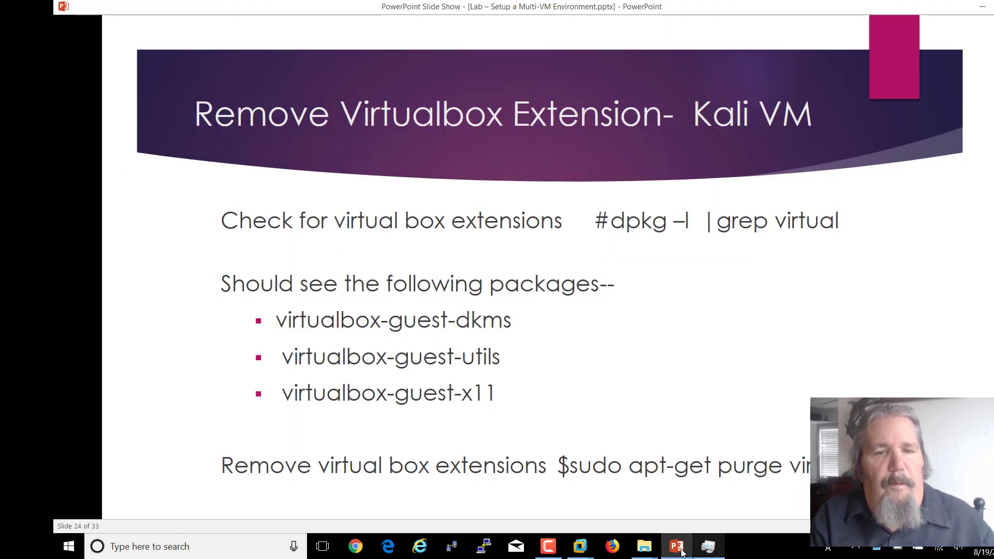
click(580, 547)
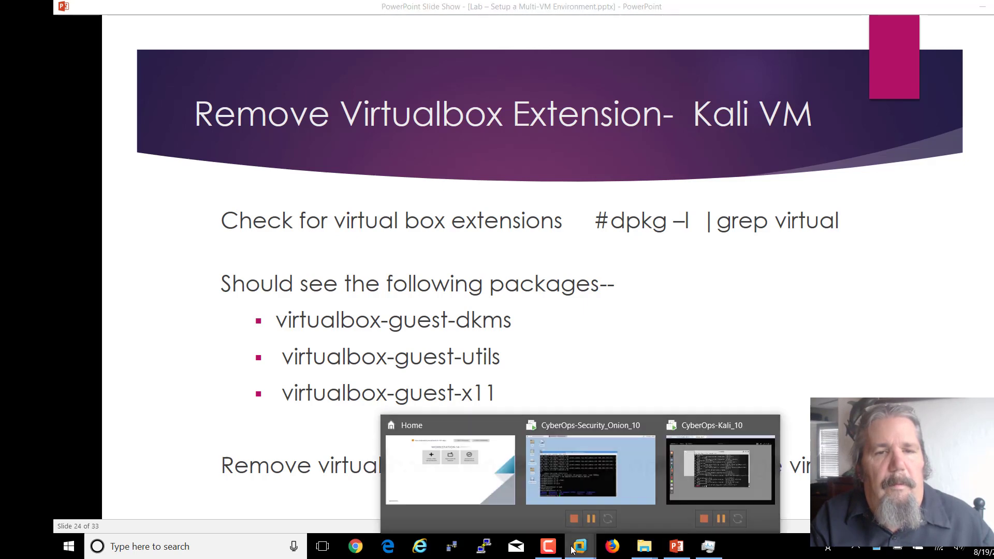
click(644, 464)
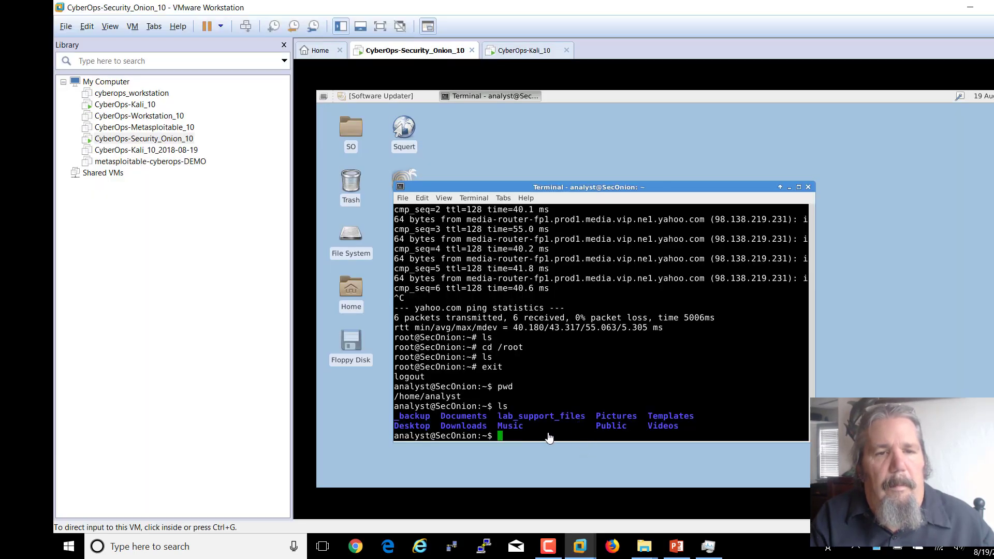
click(580, 548)
click(677, 481)
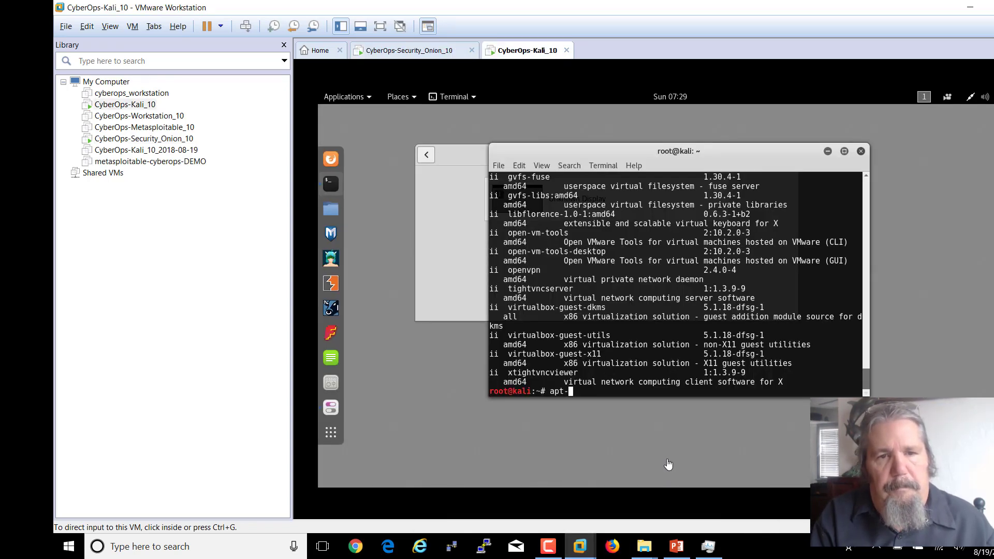
- Run apt-get purge virtual*, reaching the prompt to remove three virtualbox-guest packages (13.8 MB)
click(637, 400)
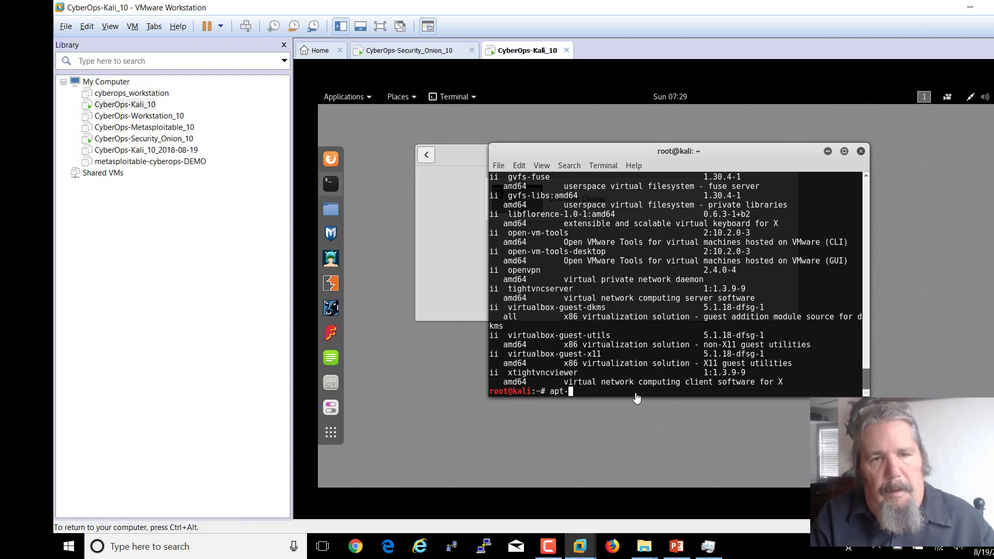
text(get purge)
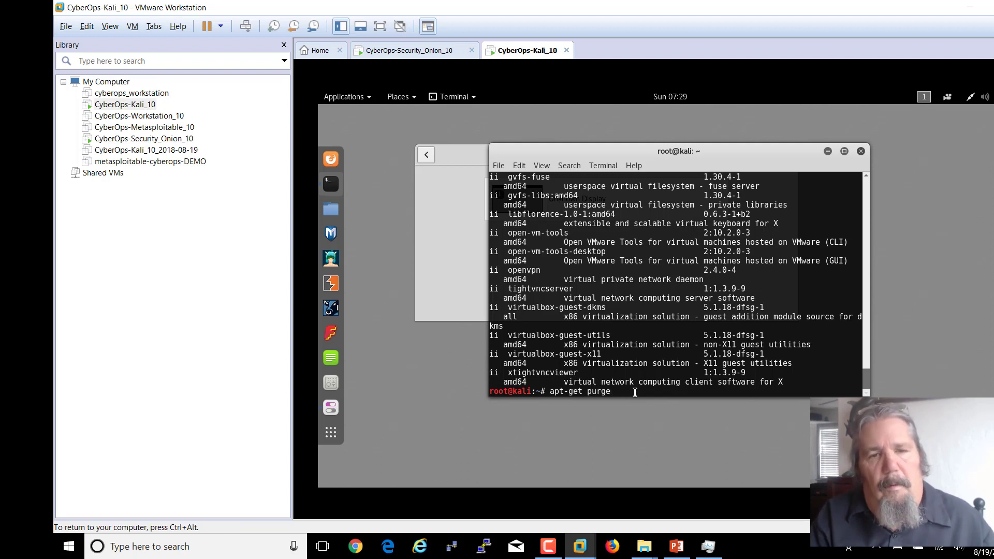
text( virtual)
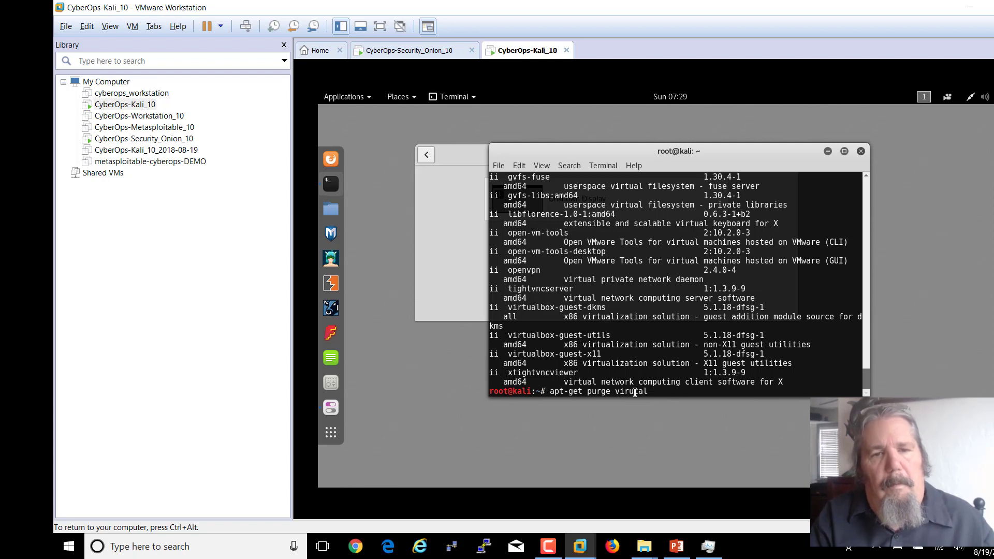
key(BackSpace)
key(BackSpace)
key(BackSpace)
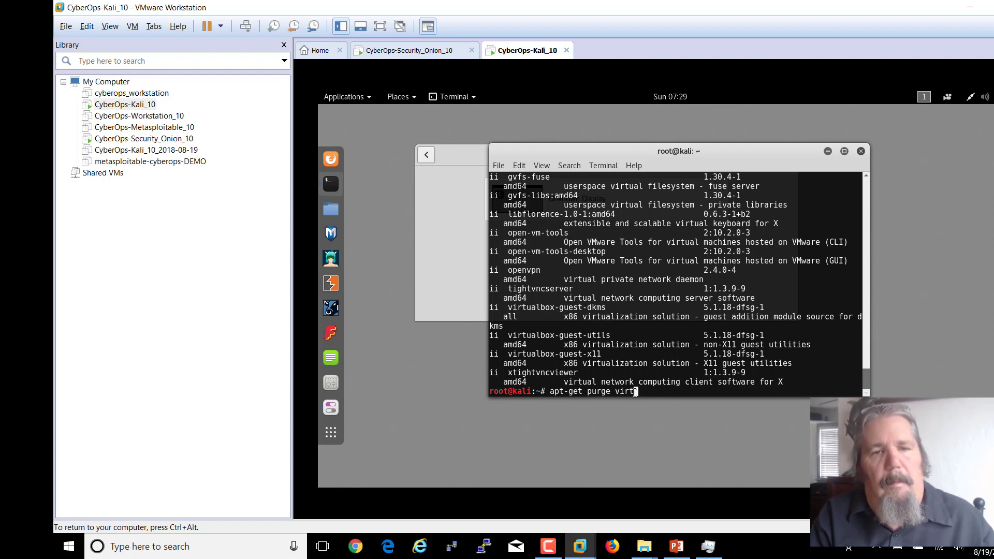
text(ual*)
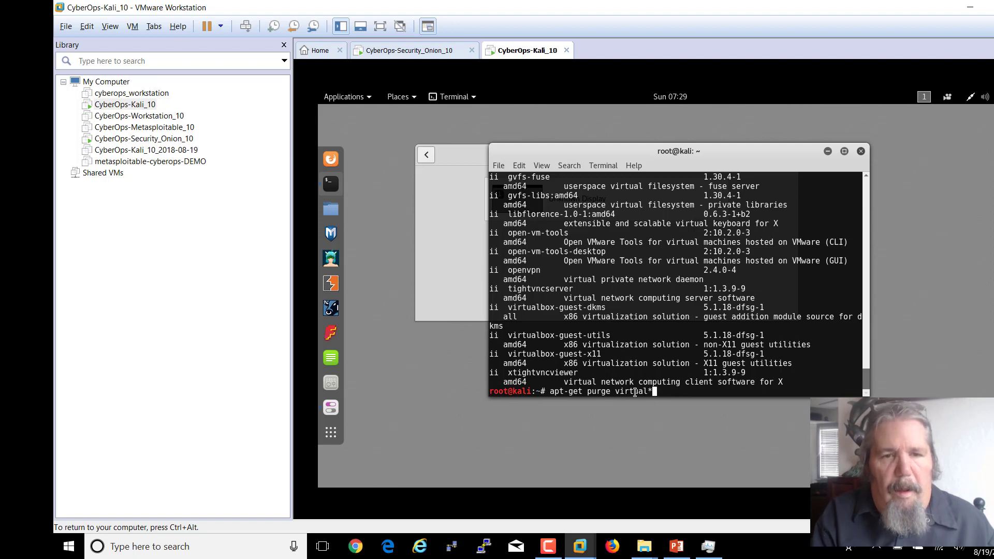
key(Return)
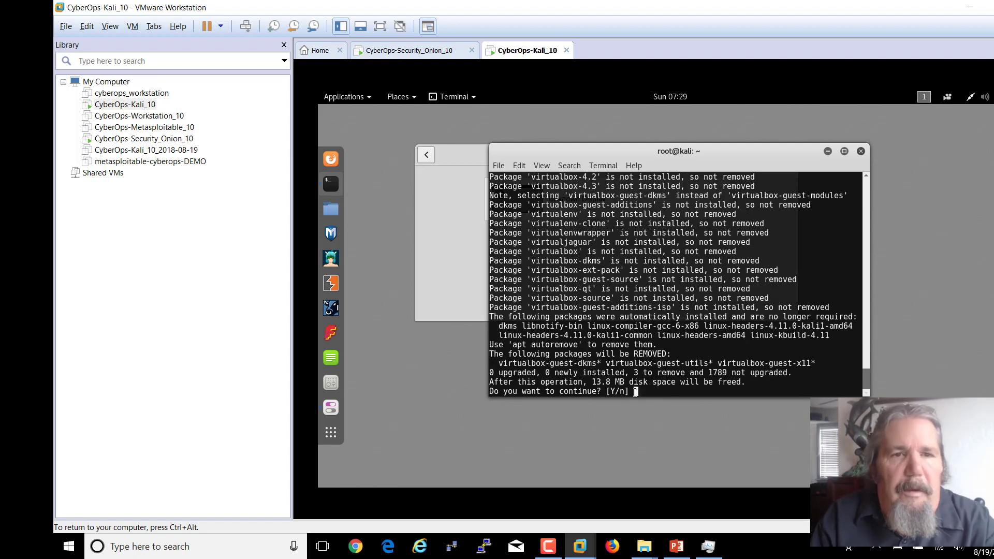
- Answer y to finish purging the VirtualBox guest packages
text(y)
key(Return)
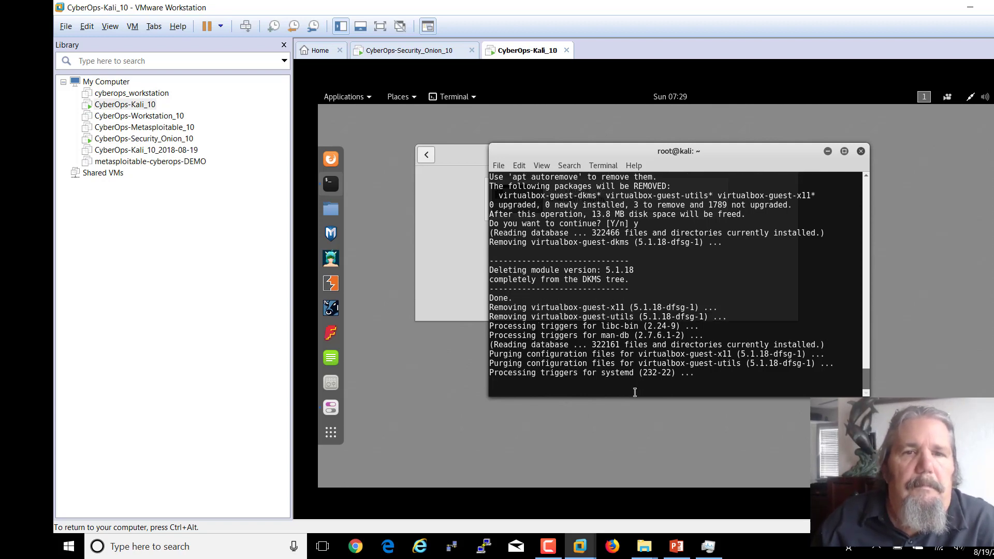
key(Return)
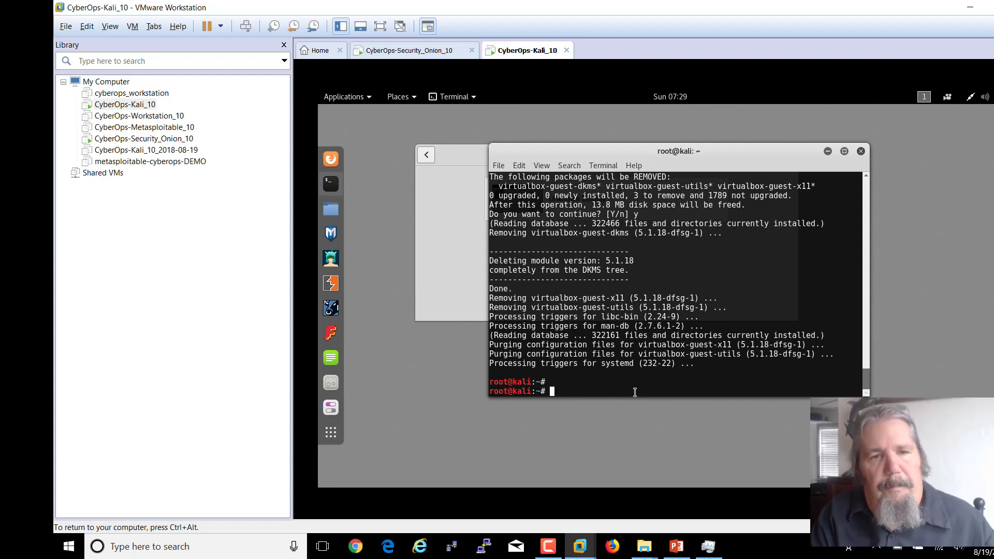
- Run pwd, ls and ifconfig to confirm /root, list its files and show eth0 at 209.165.201.17
text(pwd)
key(Return)
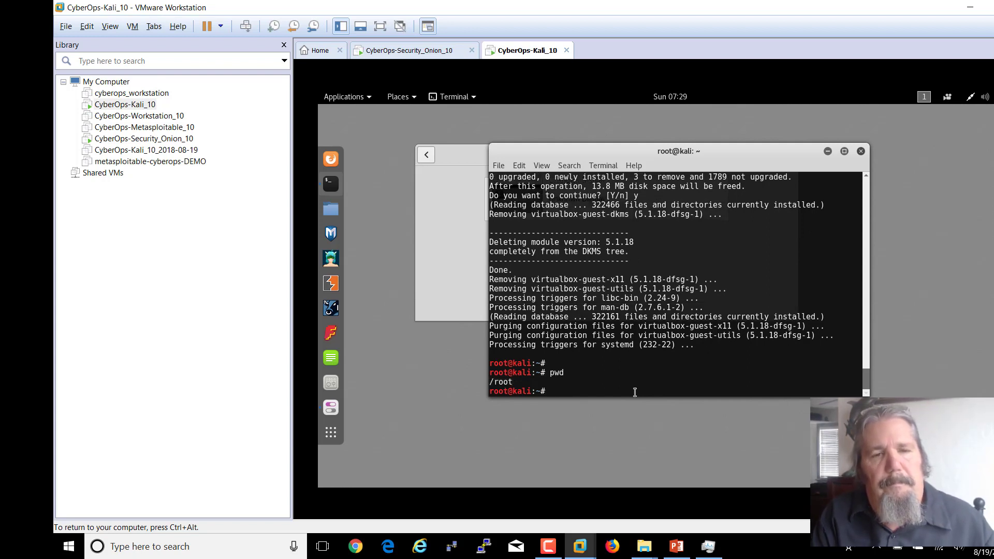
text(ls)
key(Return)
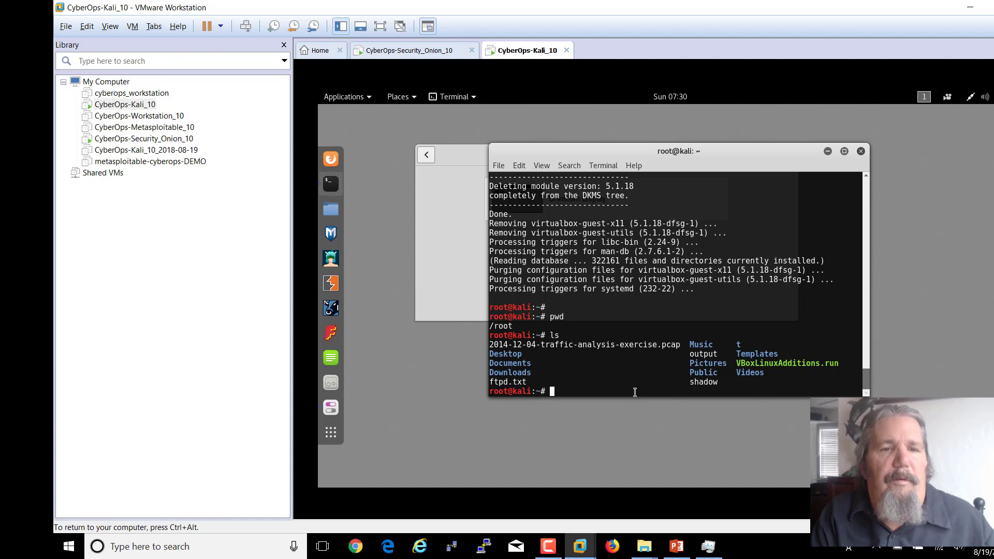
text(ifconfigh)
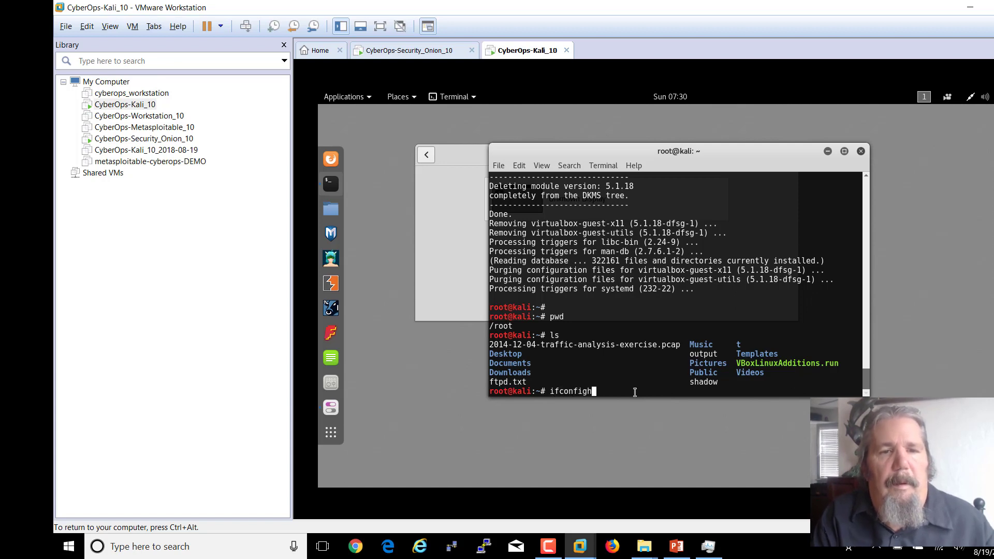
key(Return)
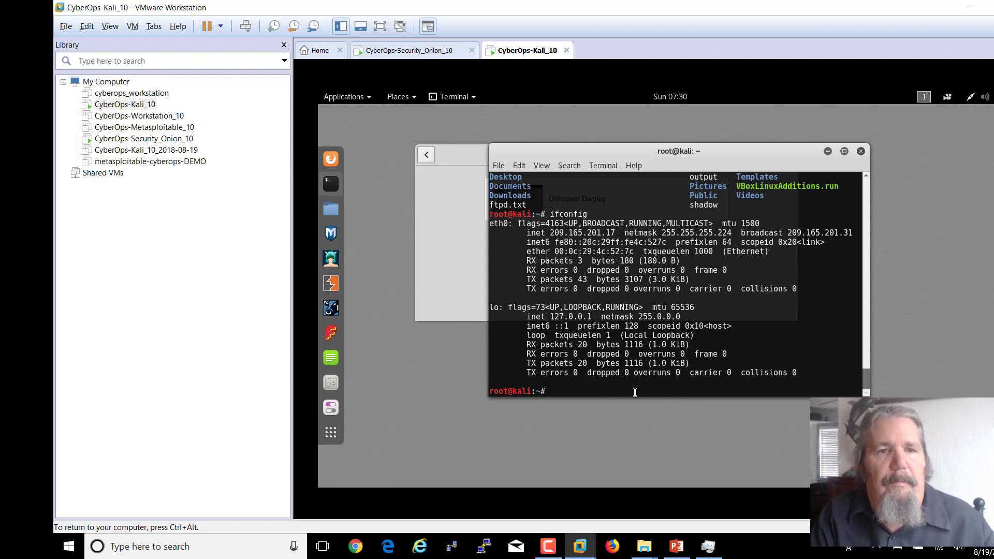
click(676, 547)
click(470, 348)
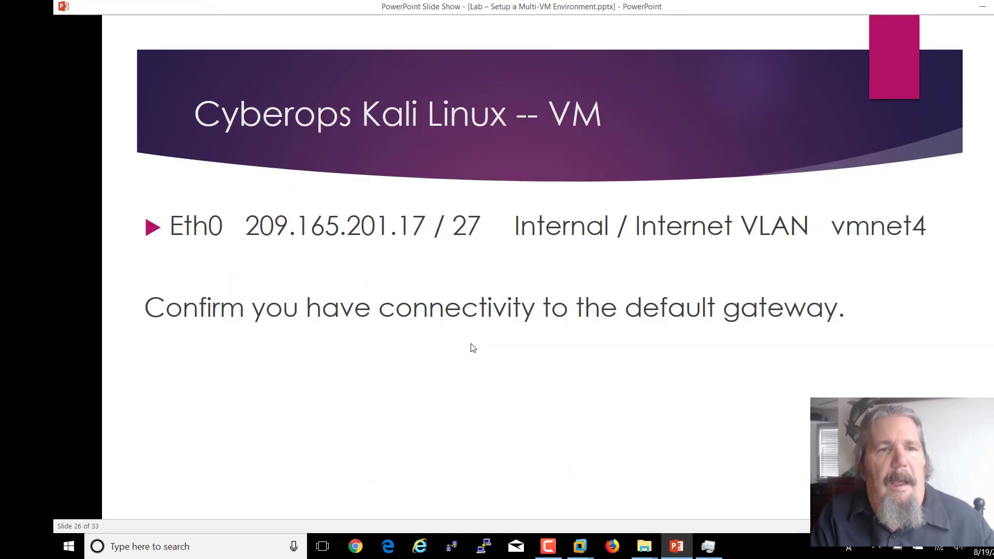
key(Left)
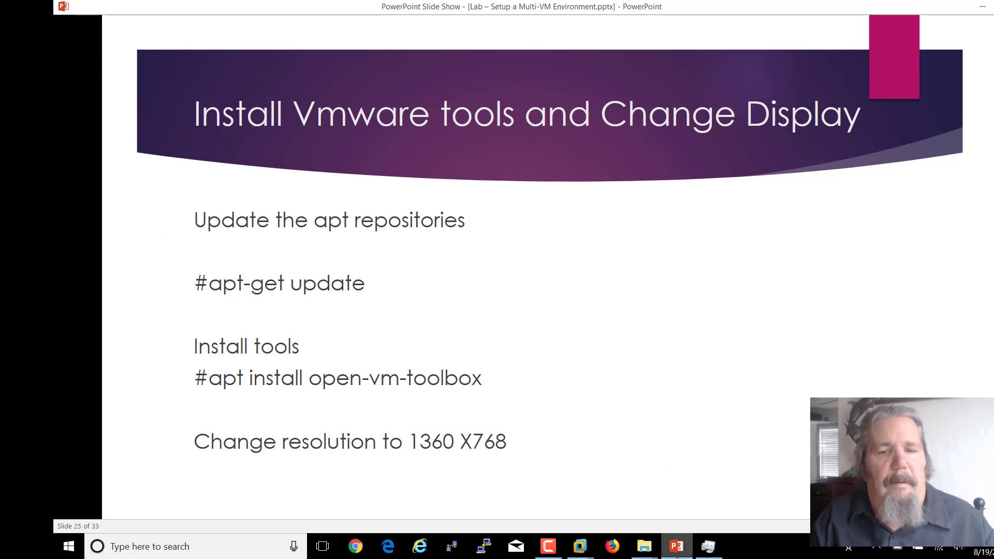
mouse_move(574, 550)
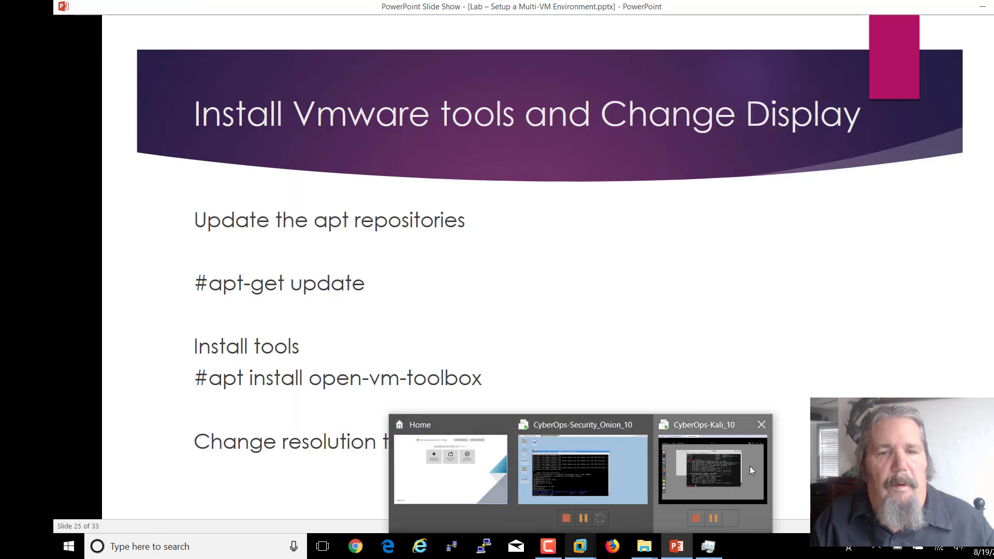
click(750, 467)
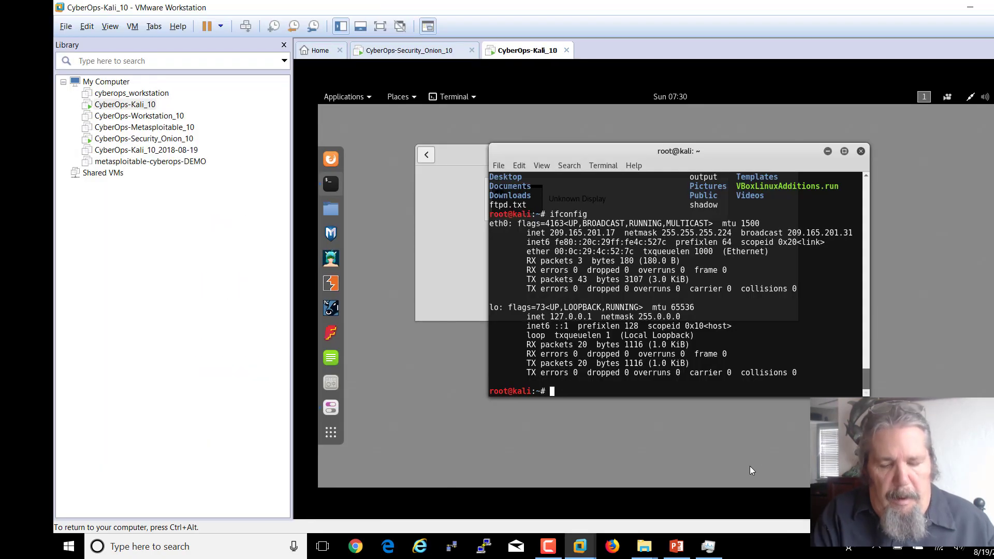
- Ping 209.165.201.21 from Kali and stop after ten replies with 0% loss
text(ping)
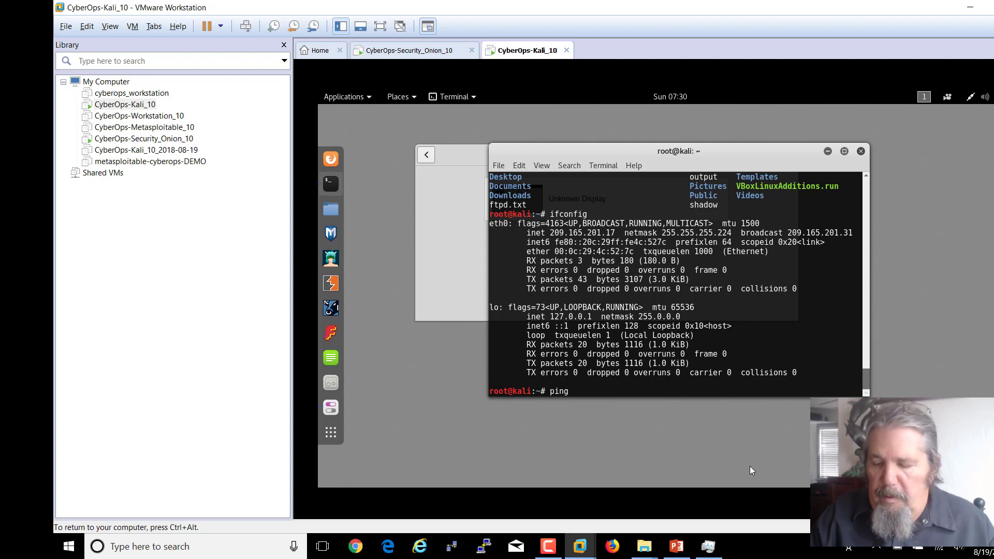
key(BackSpace)
key(BackSpace)
key(BackSpace)
key(BackSpace)
text(ls)
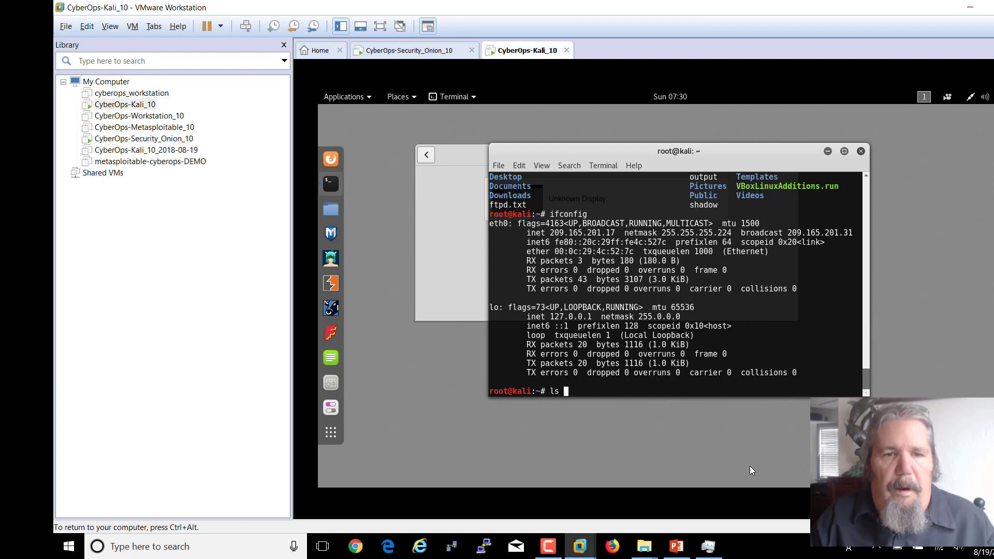
key(BackSpace)
key(BackSpace)
key(BackSpace)
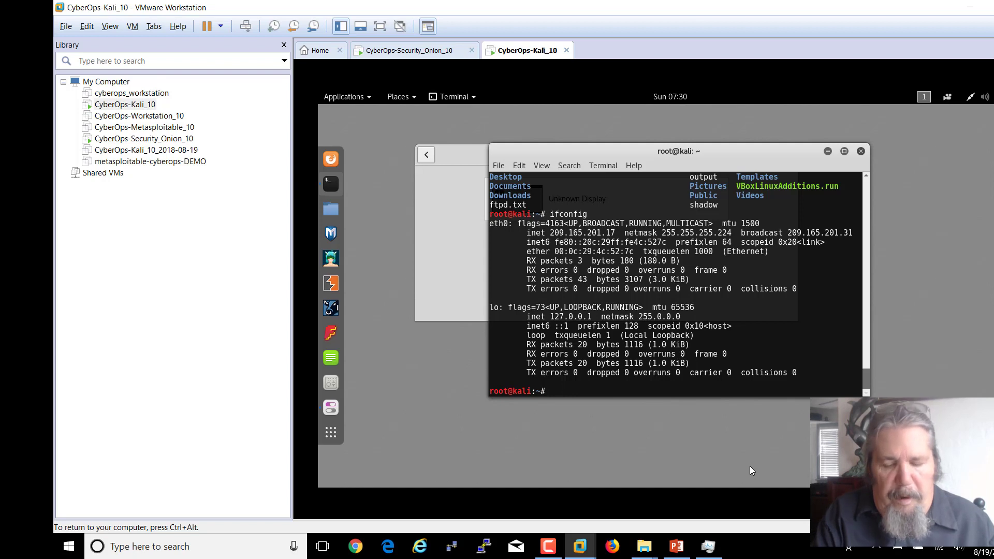
text(ping)
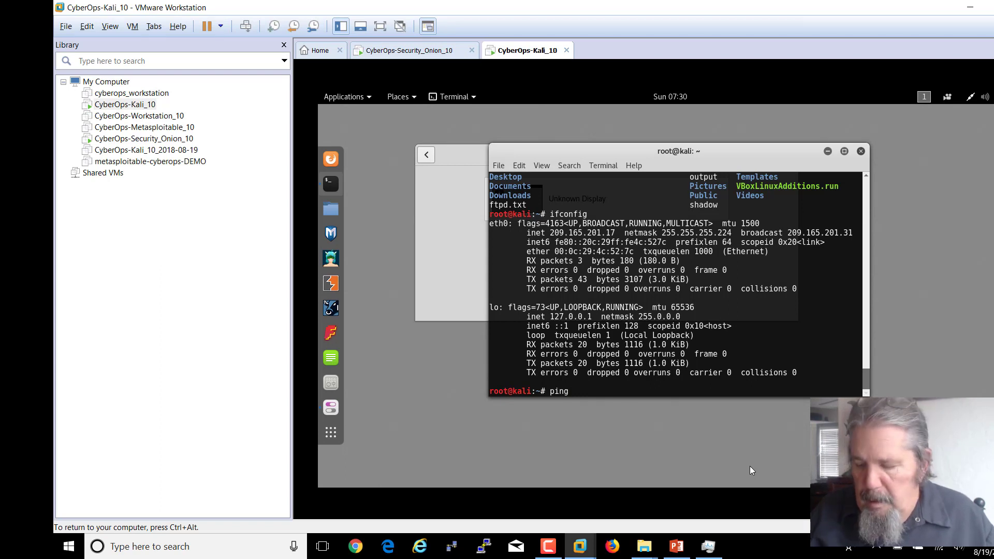
text(209.)
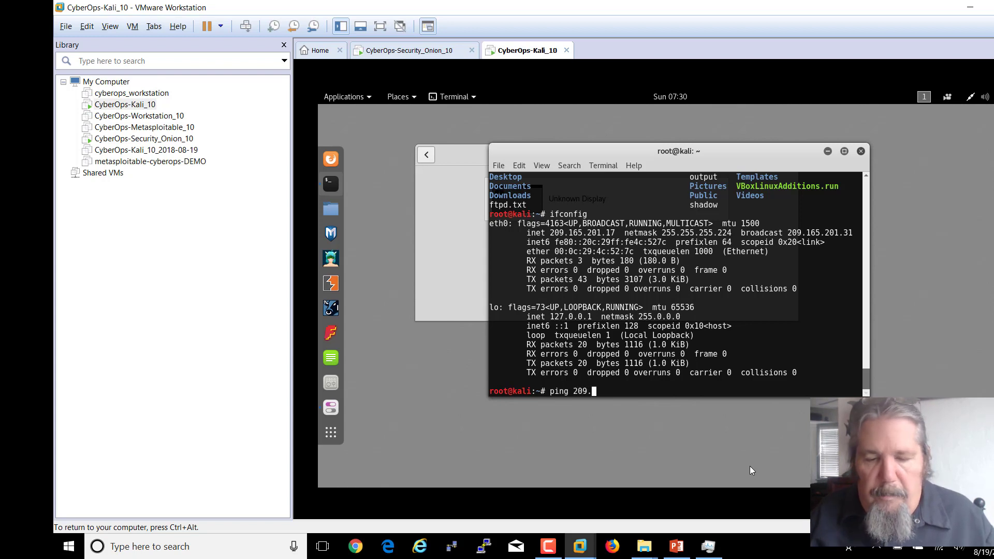
text(1)
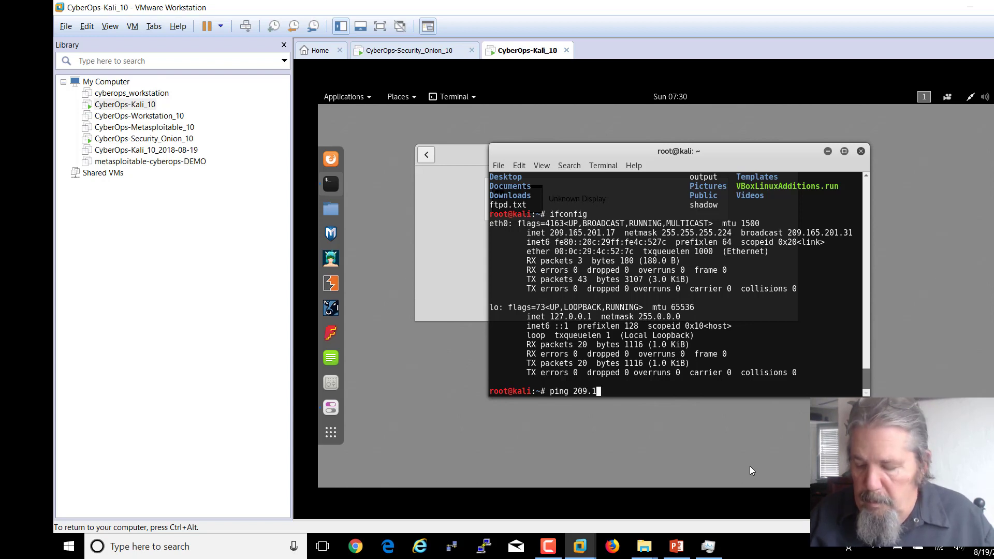
text(65.)
text(2)
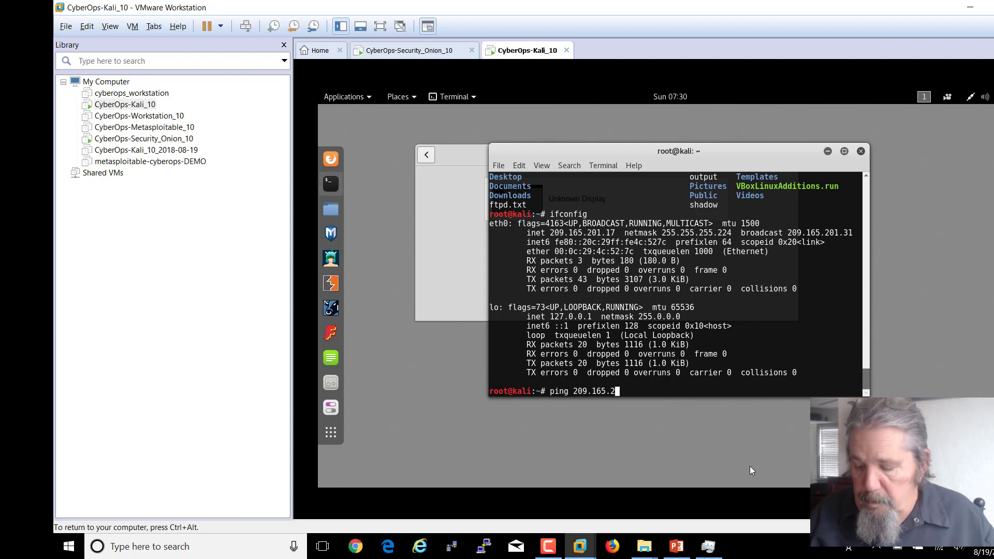
text(01.21)
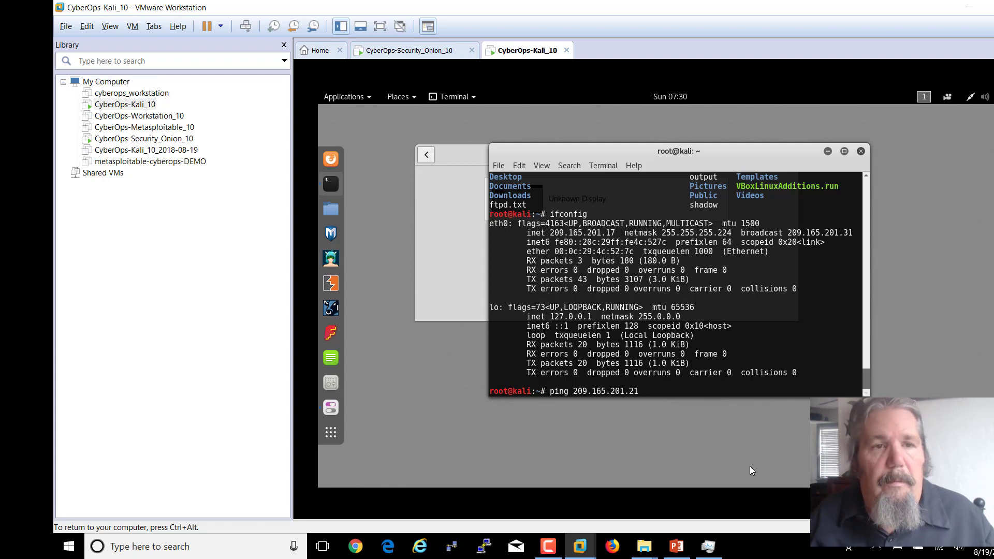
key(Return)
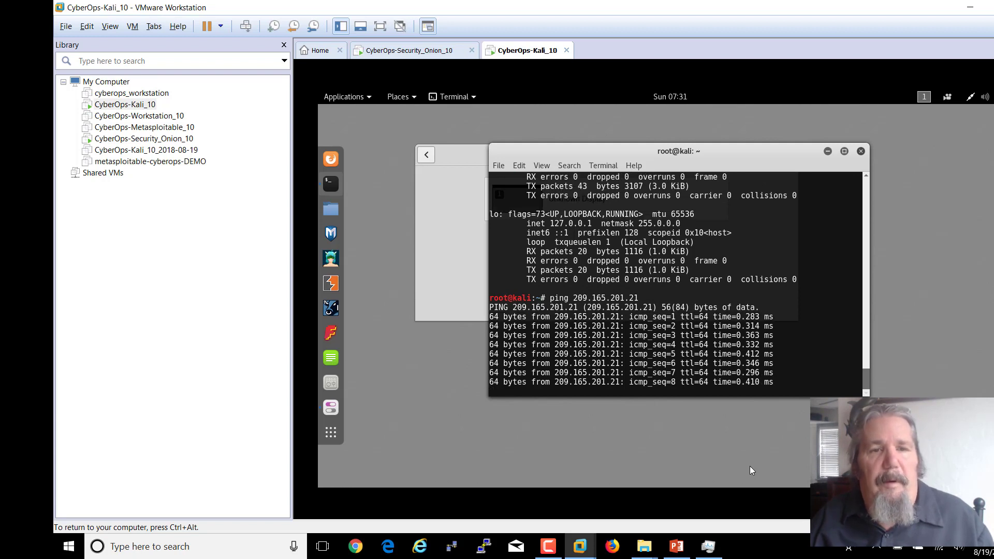
key(ctrl+c)
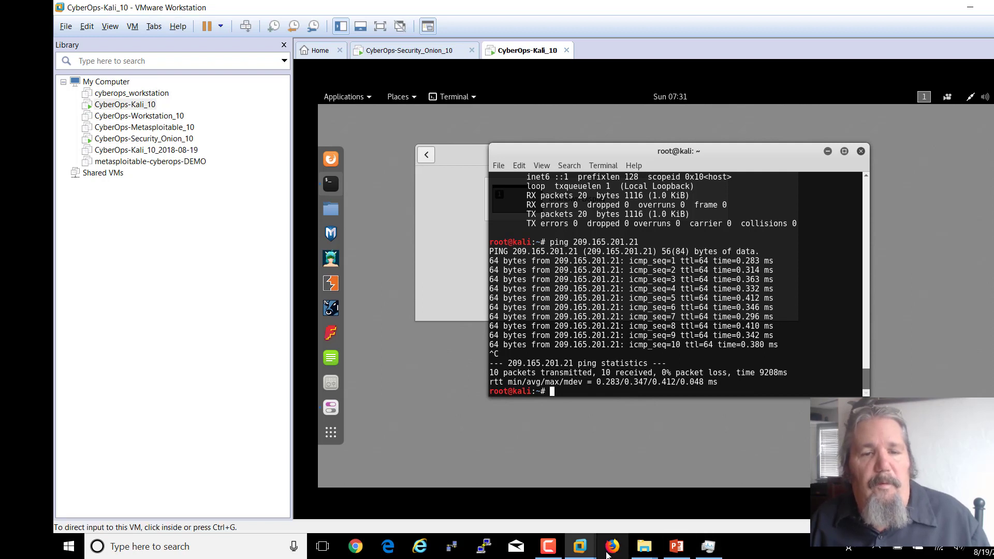
- Advance the lab slides to slide 28, 'Metasploitable - VM', then bring up VMware's Home view
click(677, 546)
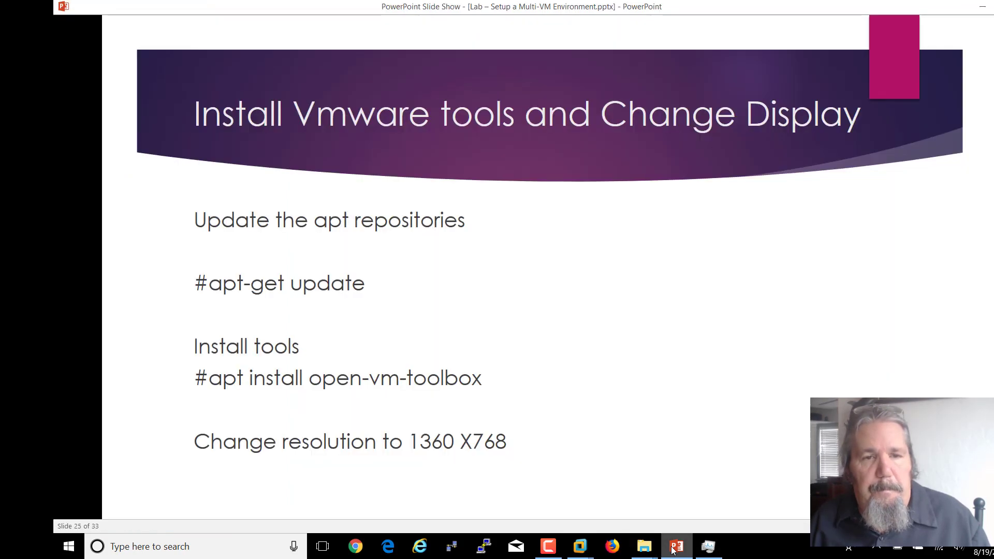
click(540, 377)
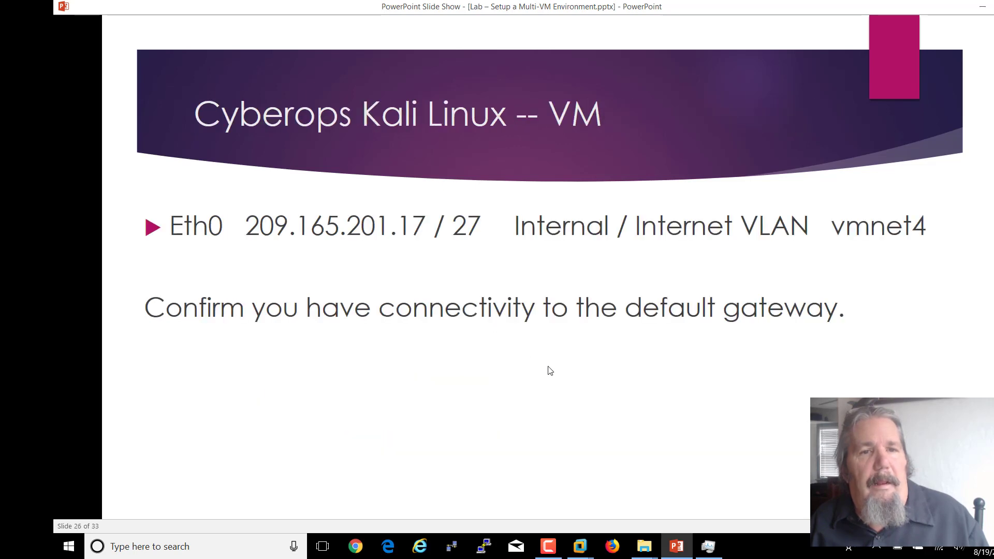
click(478, 357)
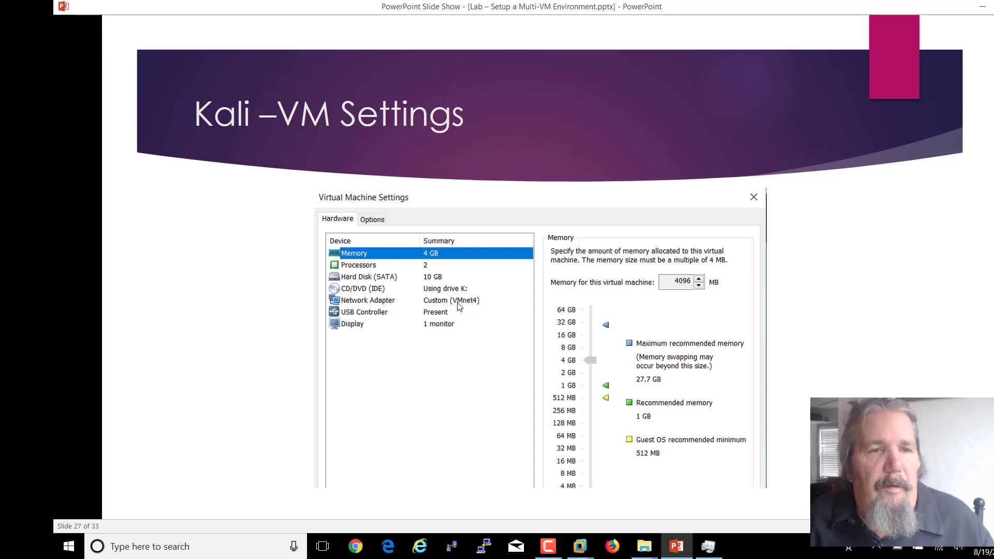
click(587, 483)
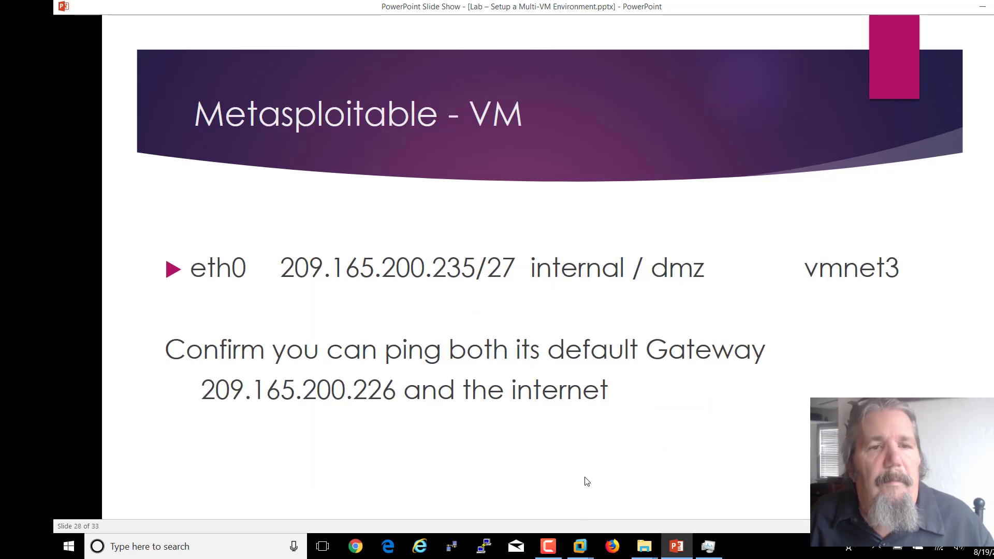
right_click(403, 210)
click(307, 208)
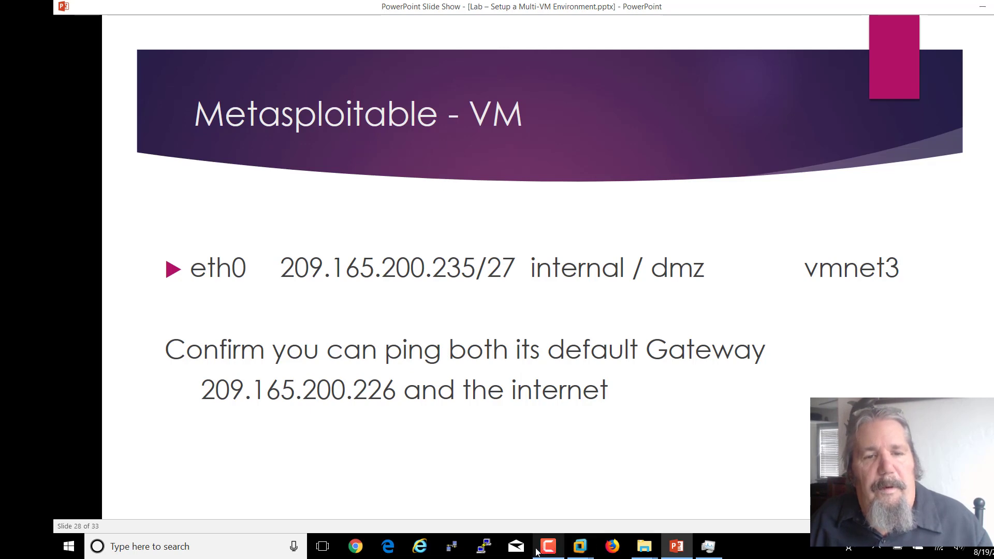
mouse_move(580, 548)
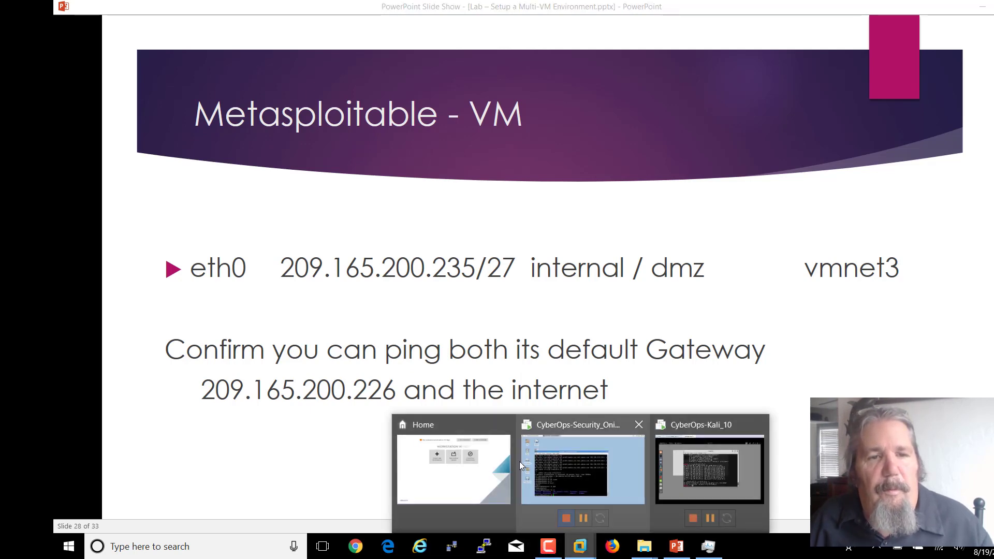
click(479, 473)
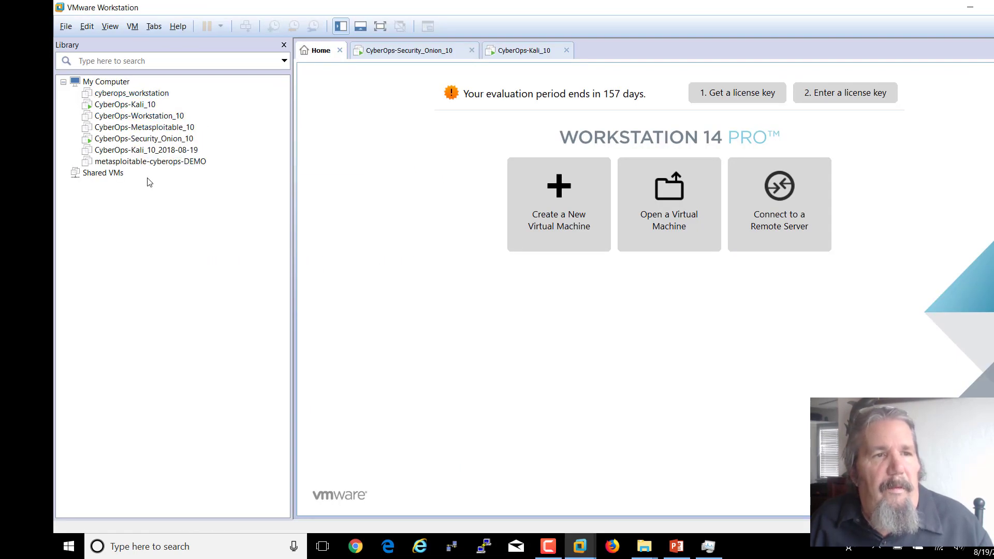
- Open CyberOps-Metasploitable_10 in its own tab and power it on
click(140, 129)
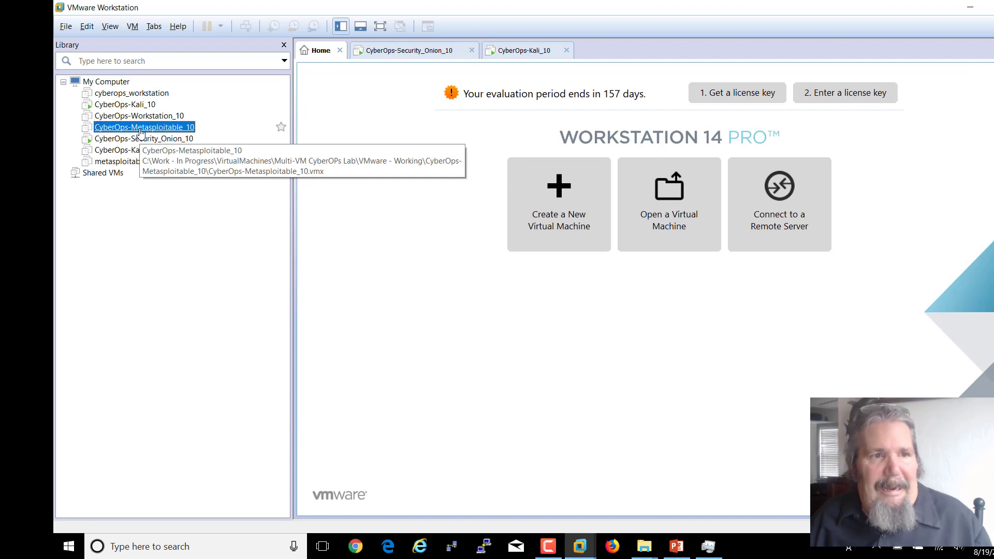
double_click(141, 130)
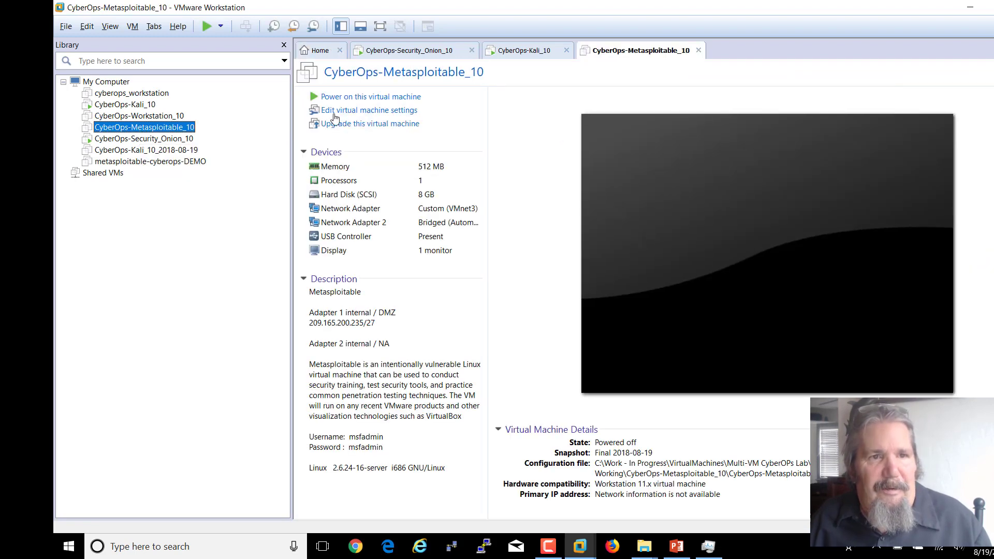
click(382, 97)
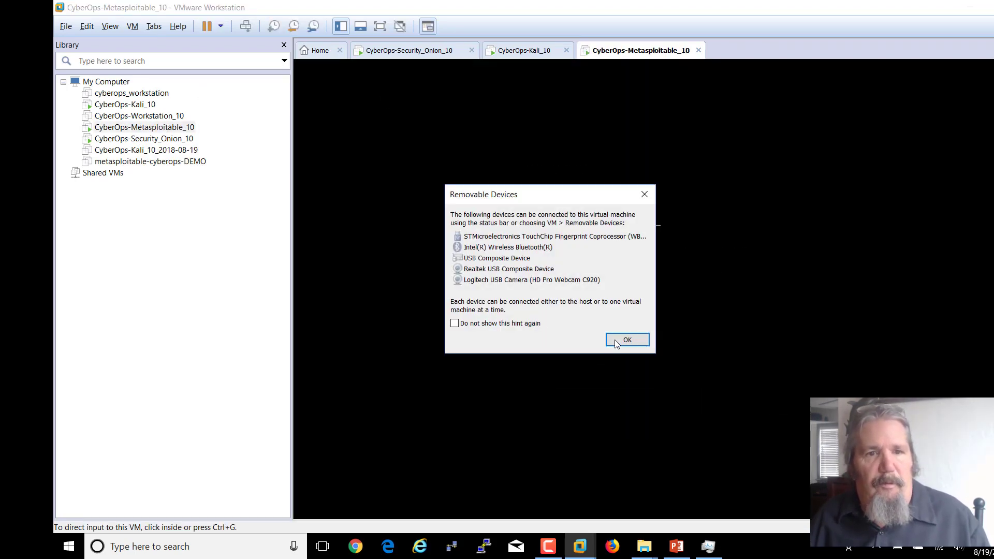
click(615, 340)
- Power off the running Metasploitable machine and confirm
right_click(645, 52)
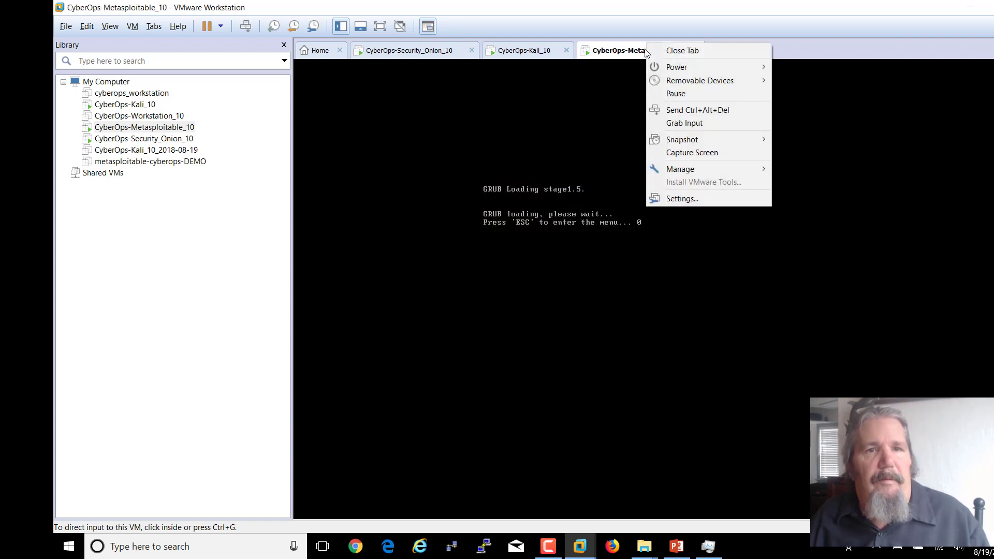
mouse_move(676, 67)
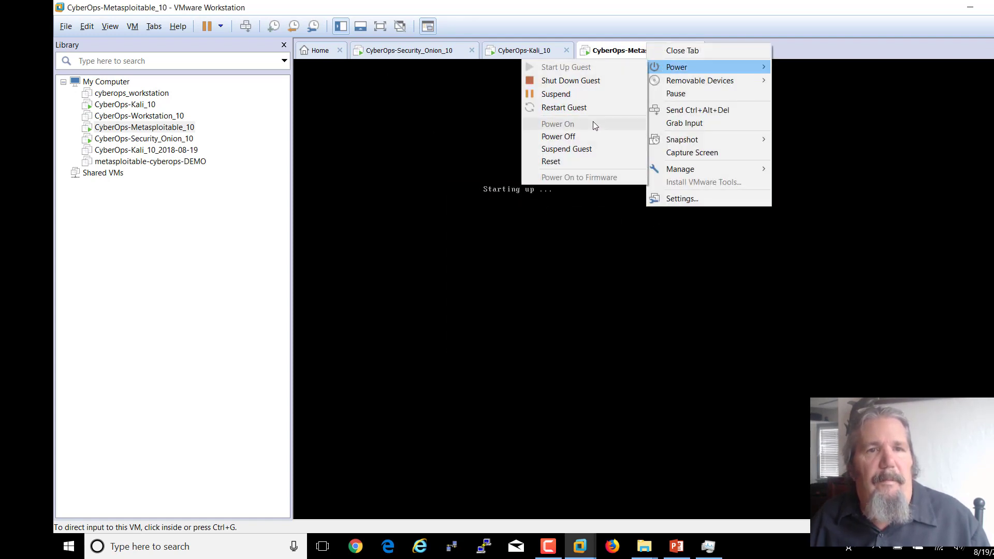
click(564, 136)
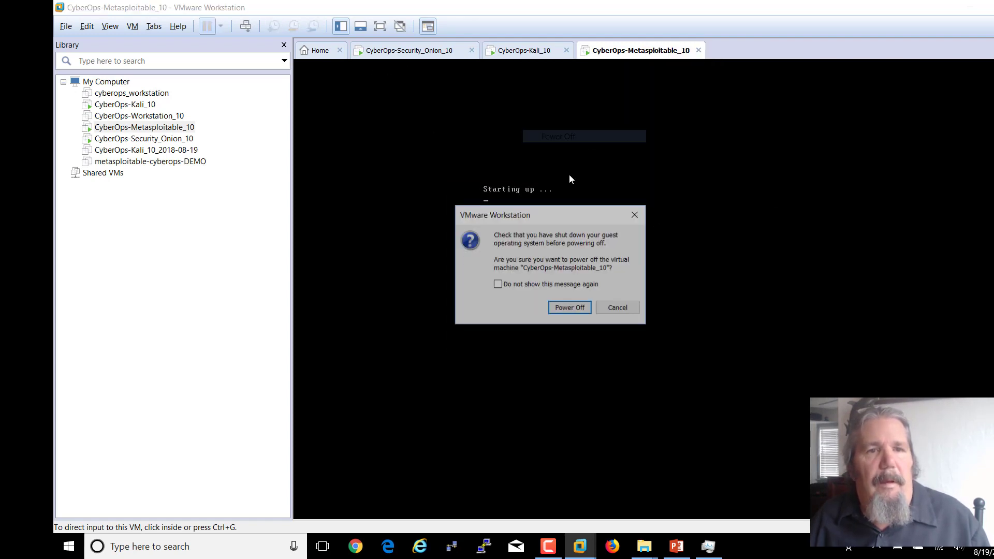
click(563, 308)
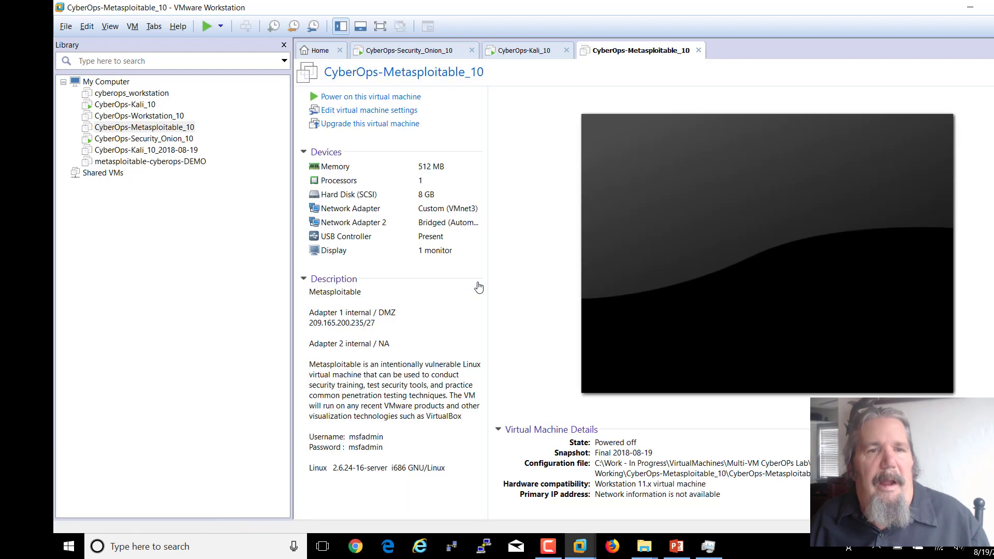
- Go to the Networking 2018-08-19 snapshot in Snapshot Manager for CyberOps-Metasploitable_10
right_click(181, 131)
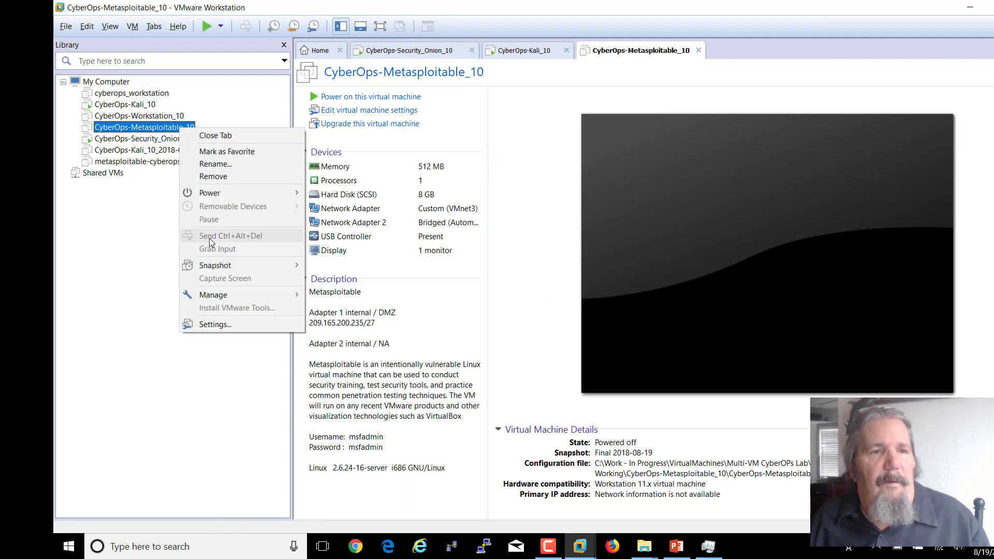
mouse_move(213, 266)
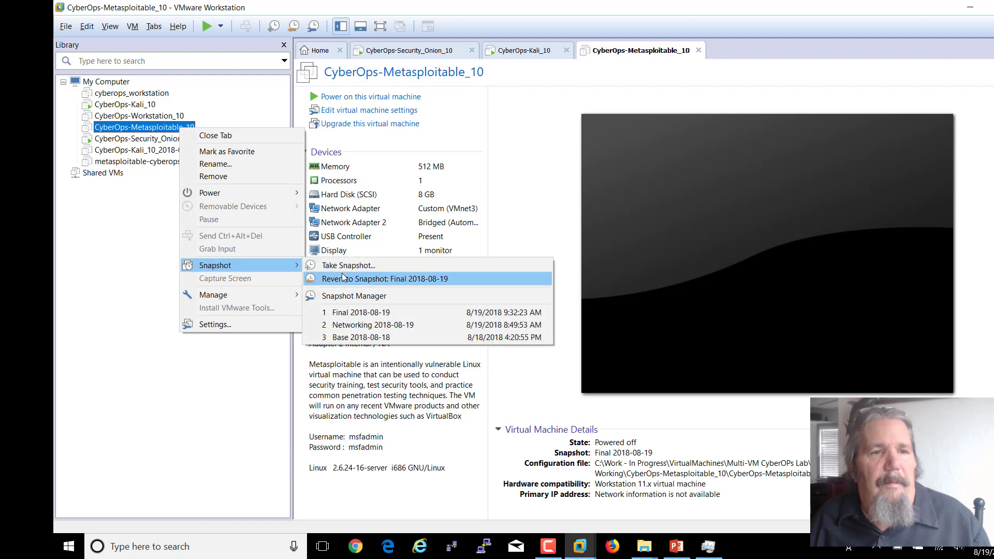
click(351, 298)
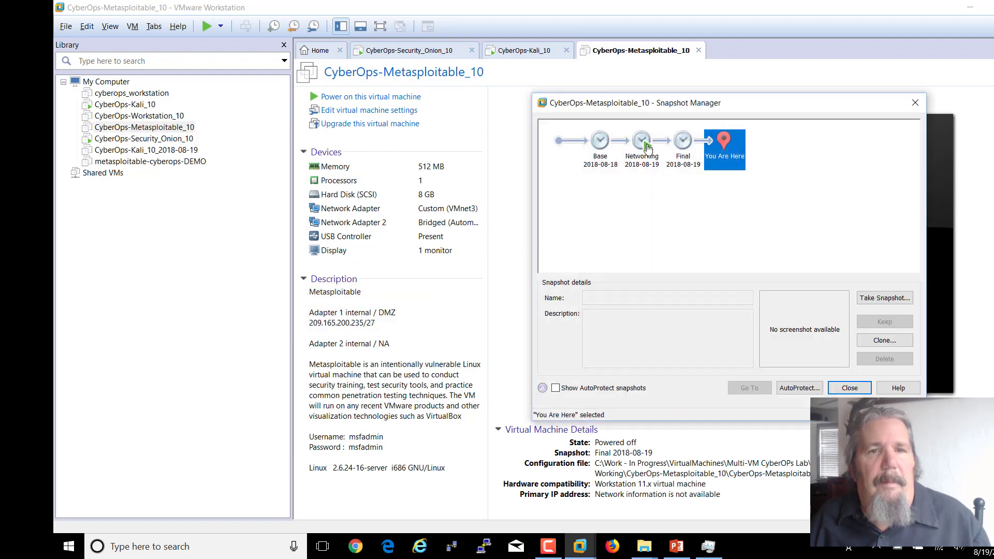
click(647, 148)
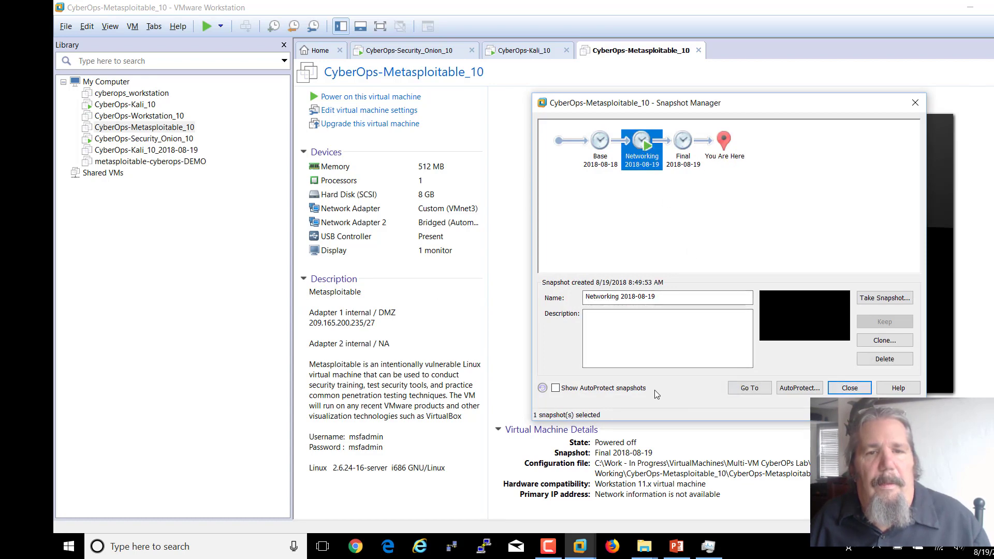
click(746, 392)
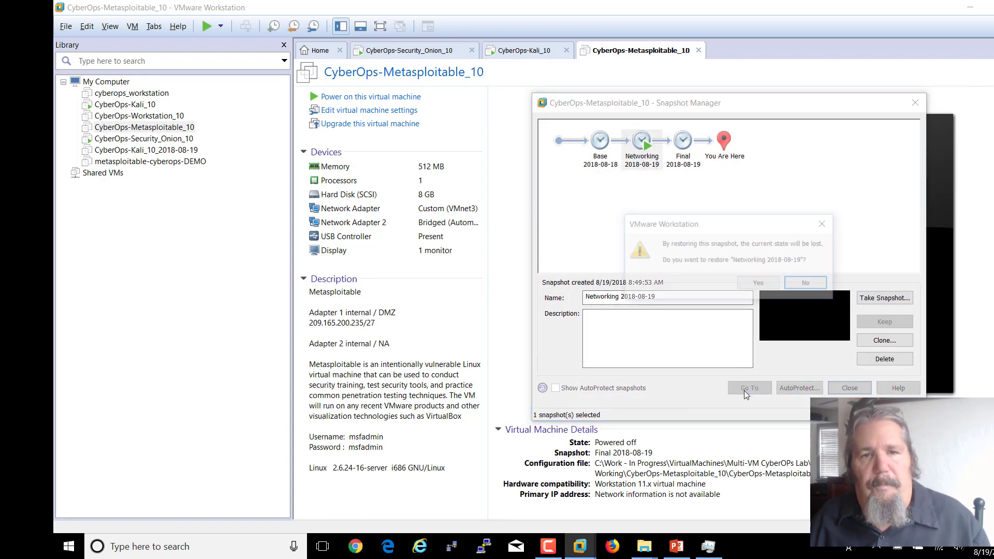
click(747, 285)
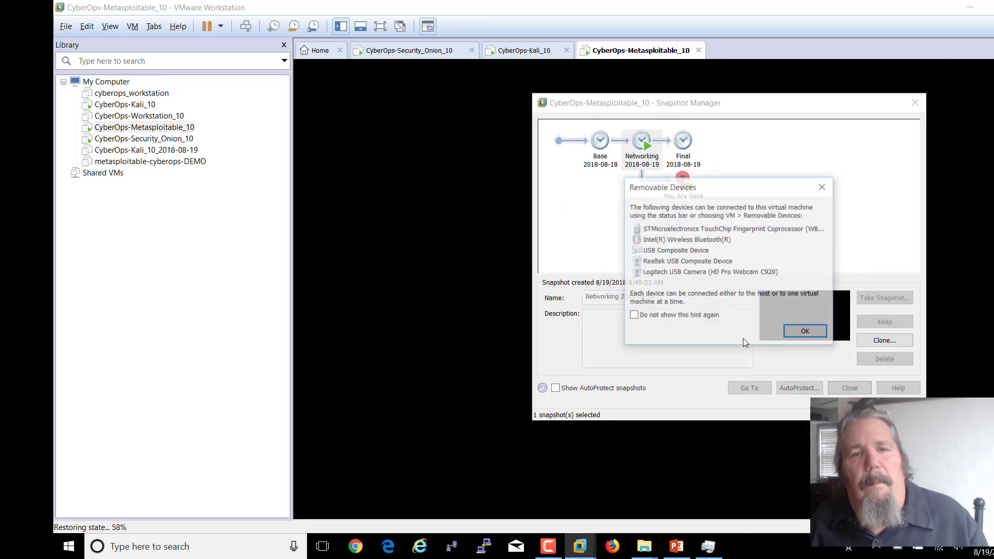
click(805, 337)
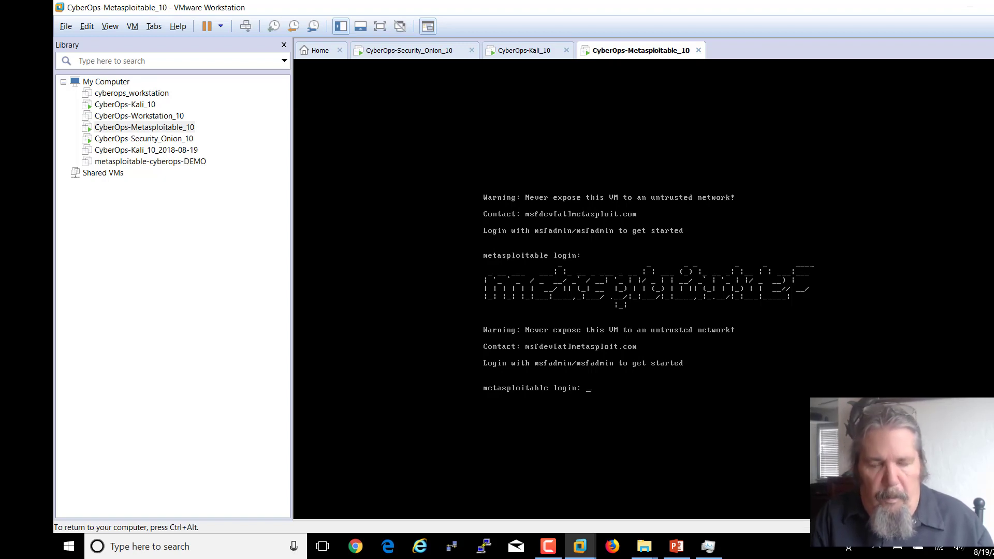
key(ctrl+alt)
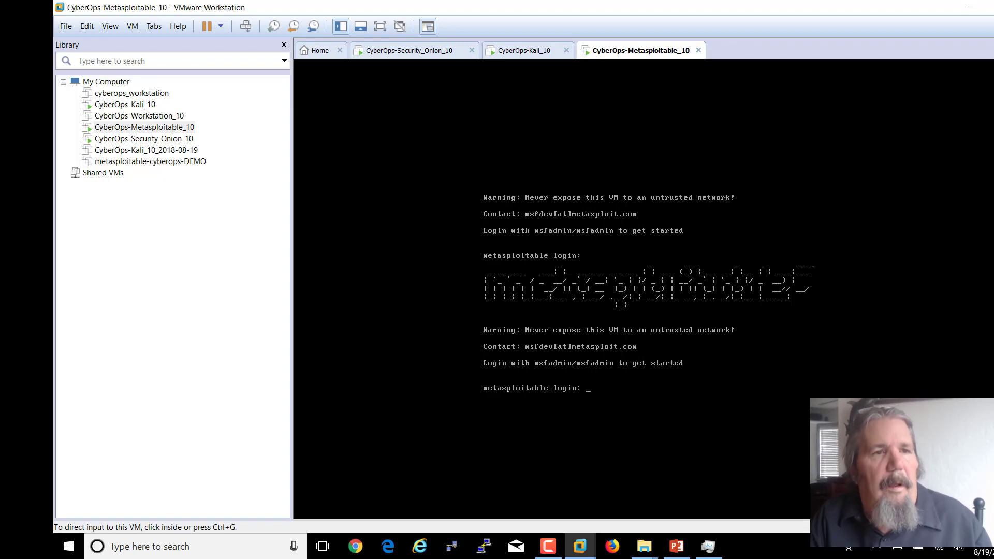
right_click(152, 128)
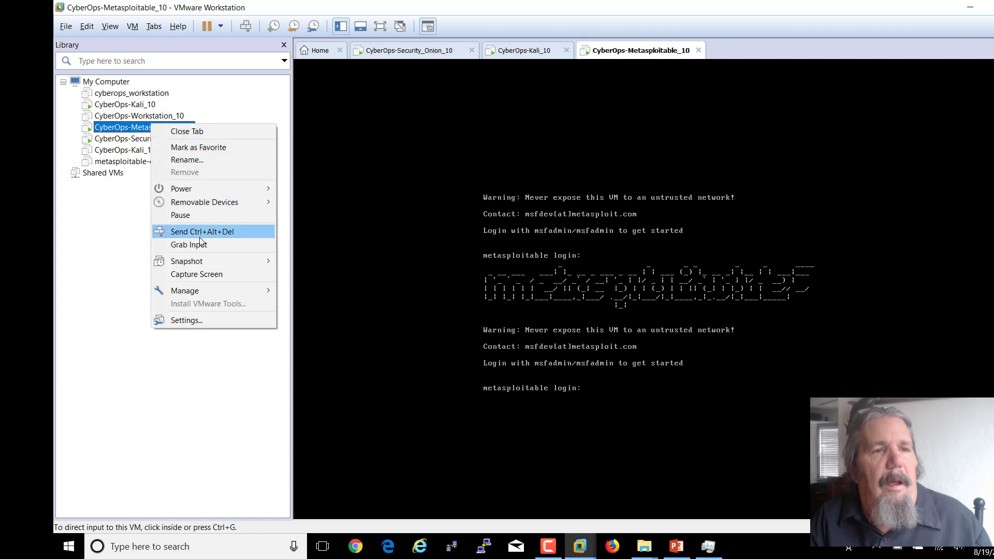
click(213, 320)
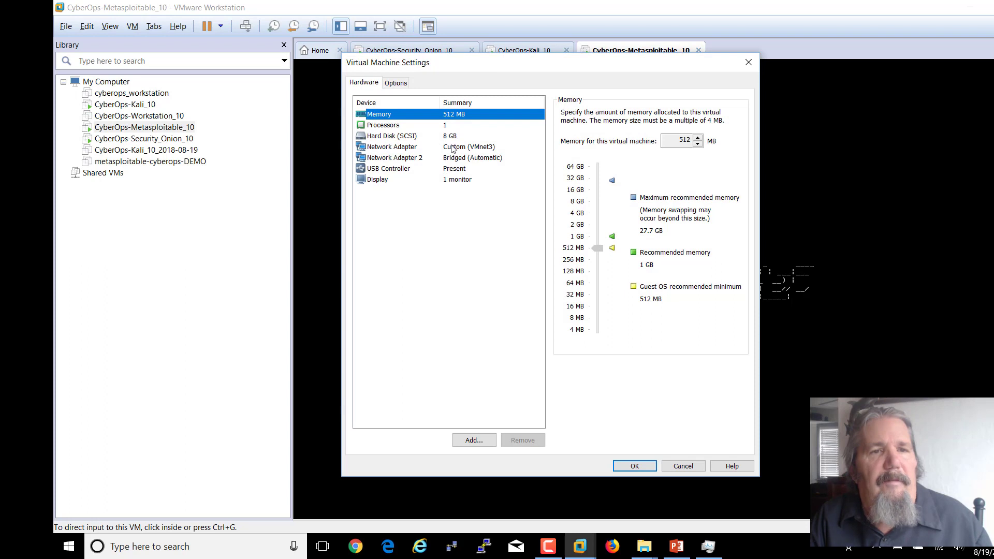
click(453, 149)
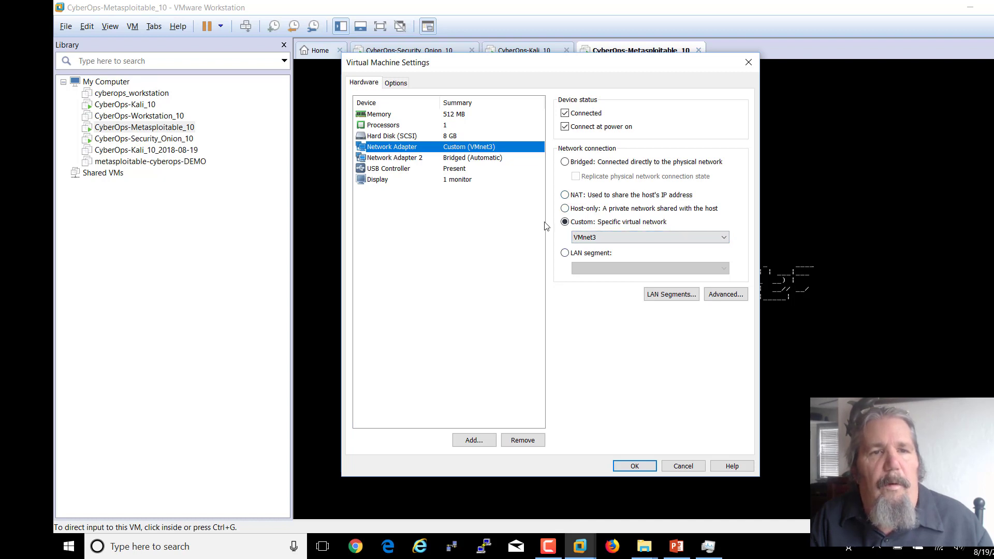
click(683, 466)
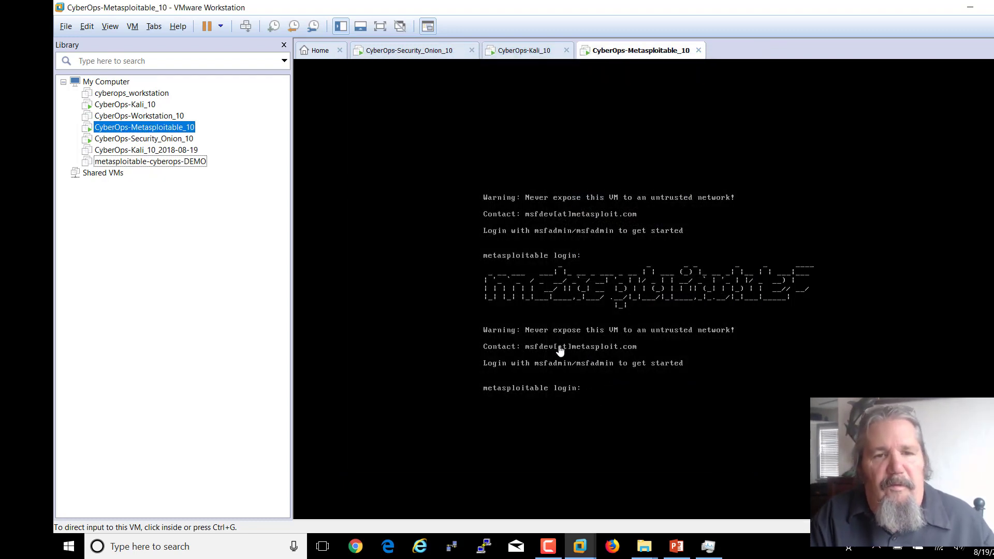
- Log in to the Metasploitable console and run ifconfig, showing eth0 at 209.165.200.235
click(584, 381)
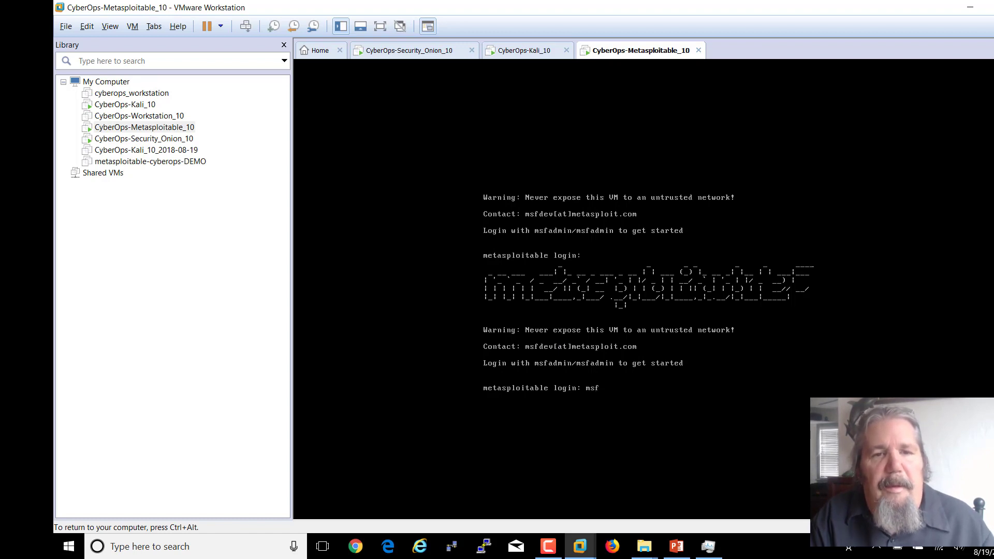
text(msfadmin)
key(Return)
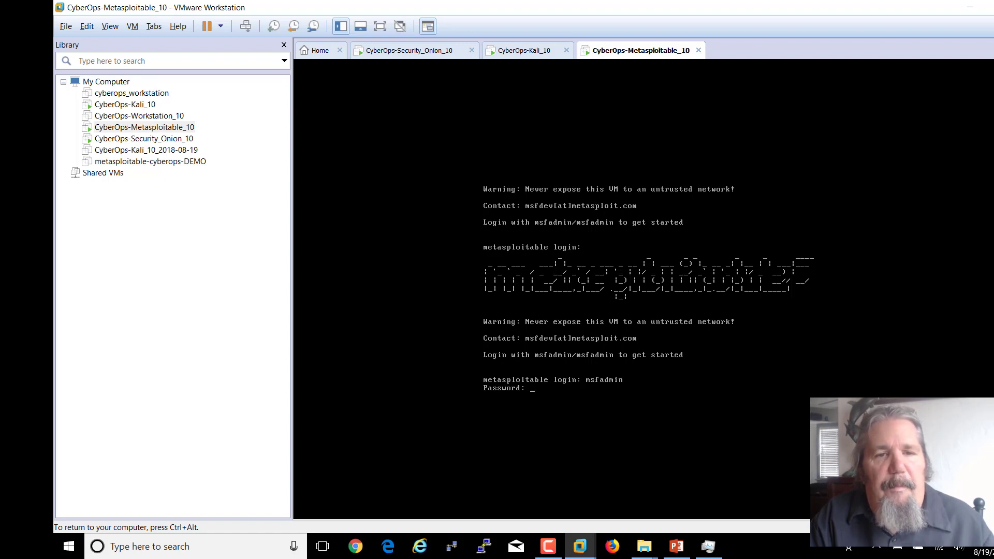
key(Return)
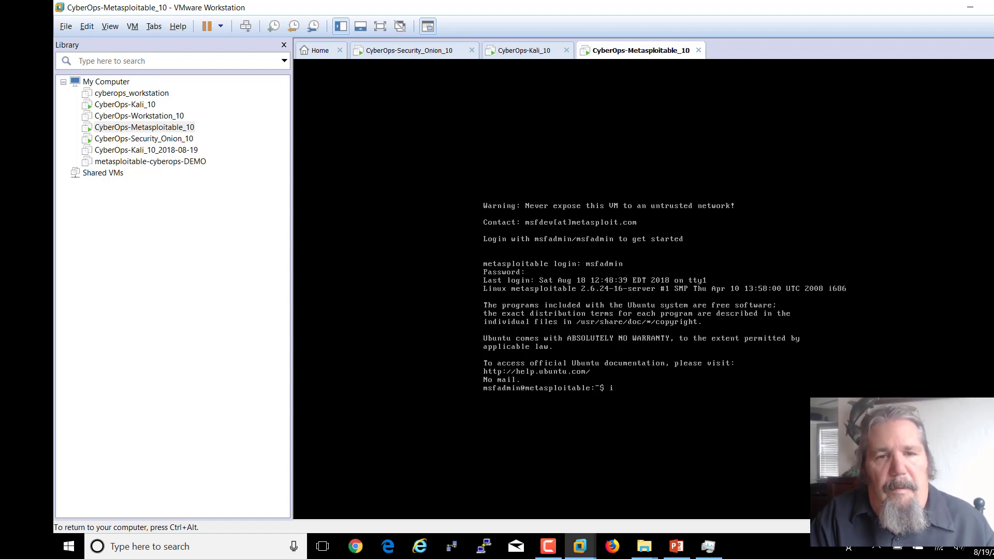
text(ifconi)
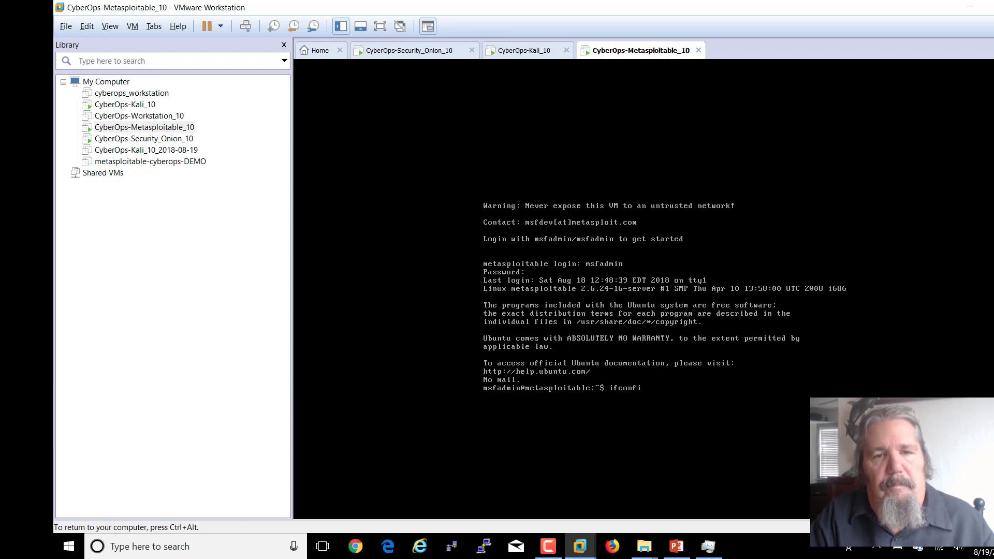
text(ig)
key(Return)
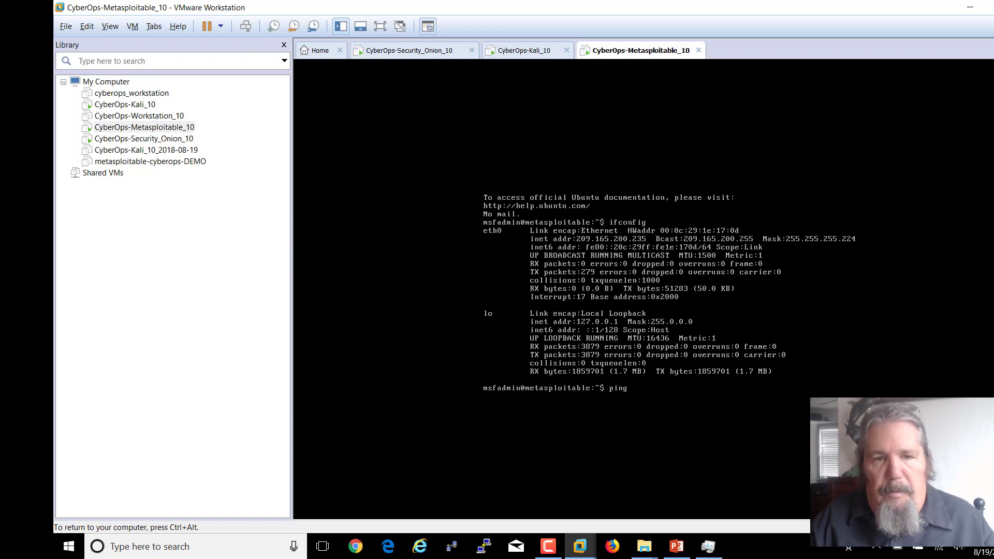
- Ping 209.165.200.226 and stop it after 8 of 8 replies, 0% loss
text(209.165.200.226)
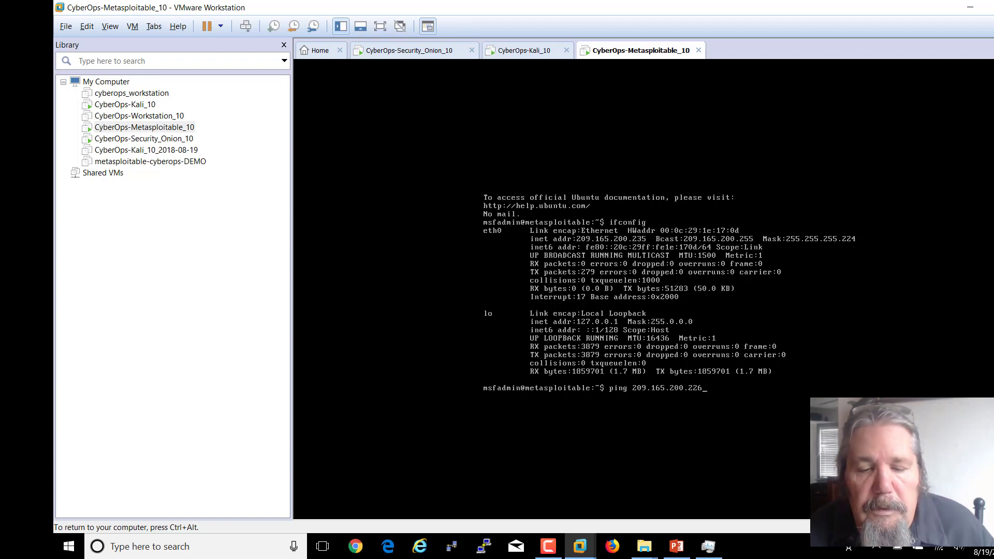
key(Return)
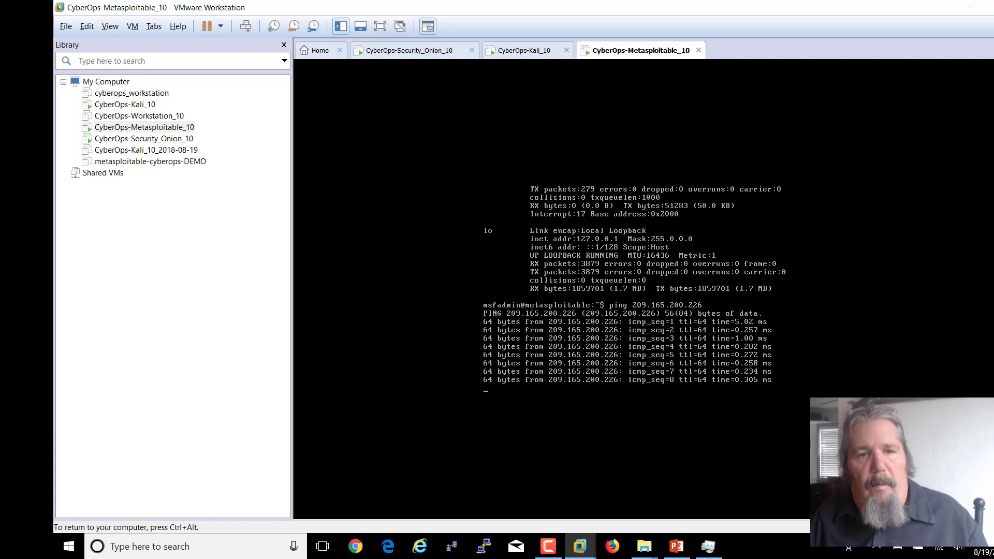
key(ctrl+c)
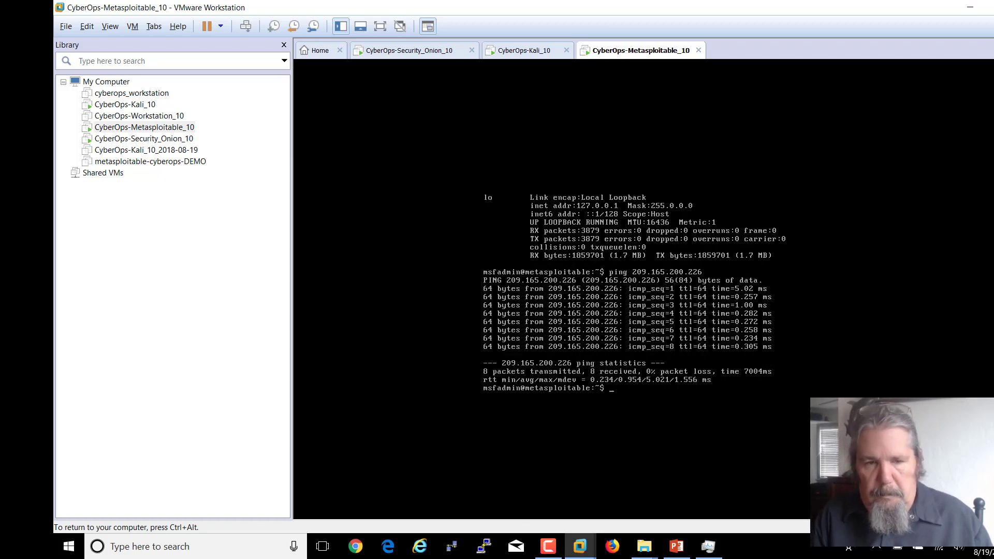
key(ctrl+alt)
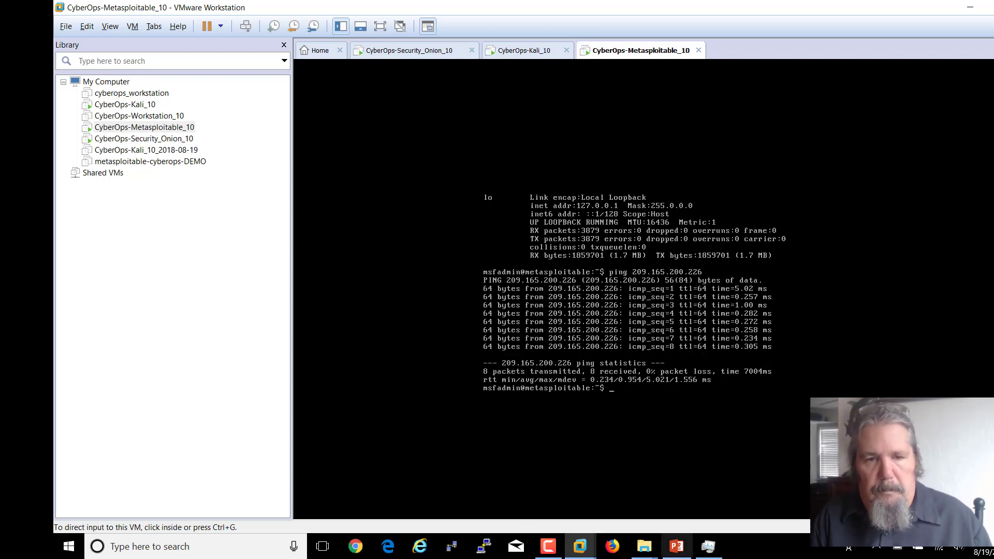
- Bring the slide show forward and advance to slide 30, 'CyberOps Workstation- Remove Virtualbox tools'
click(675, 547)
click(714, 373)
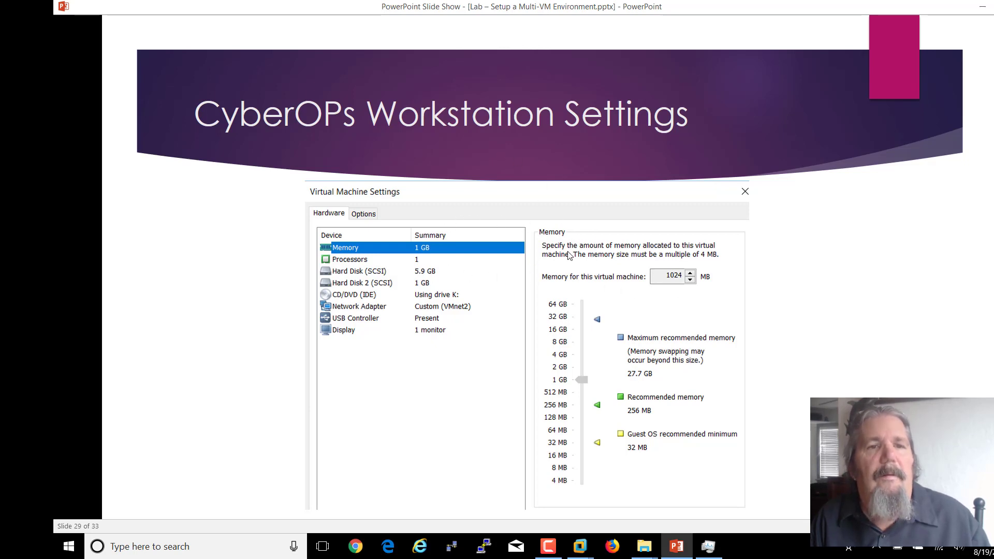
scroll(568, 255, up, 2)
scroll(482, 276, down, 2)
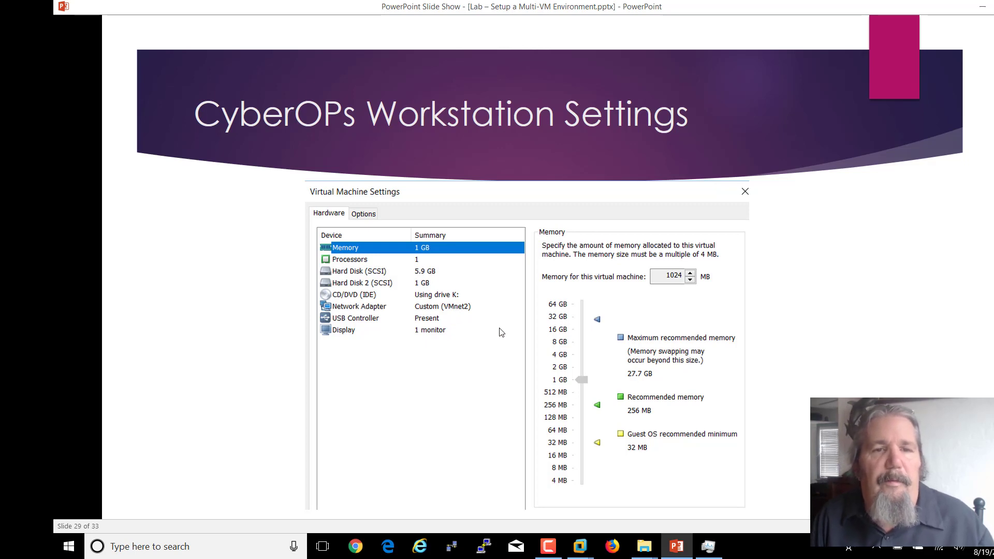
click(857, 339)
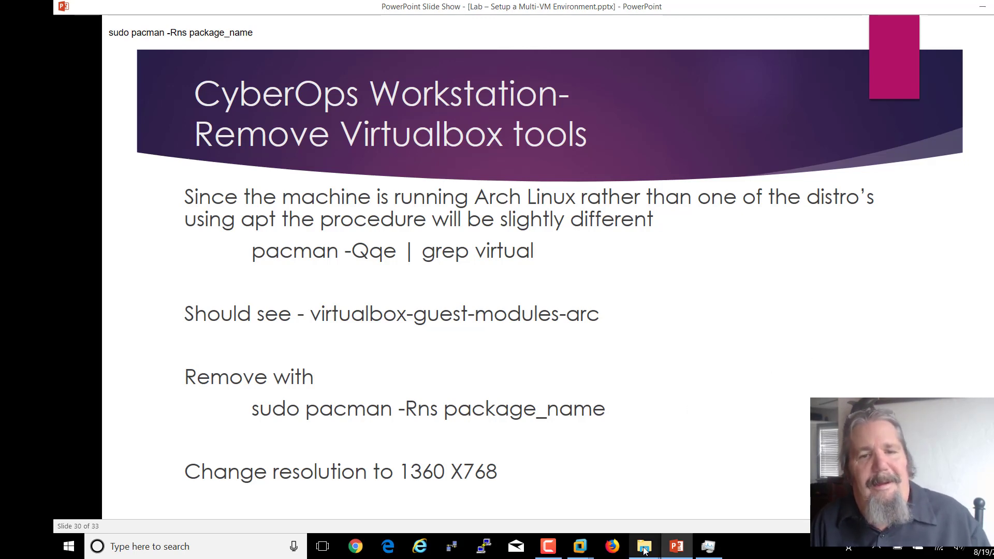
- Return to VMware's Home view and select the CyberOps-Workstation_10 machine
mouse_move(583, 547)
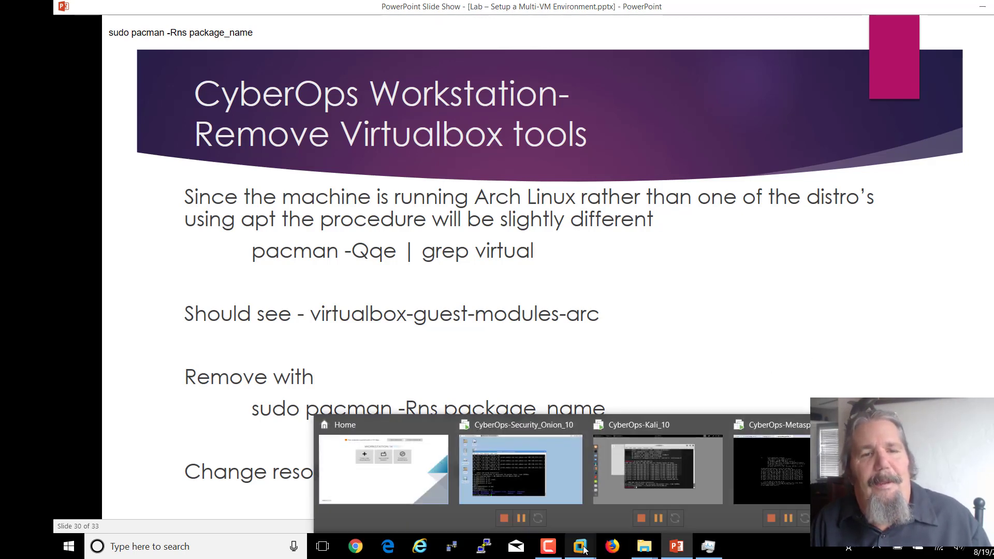
mouse_move(405, 454)
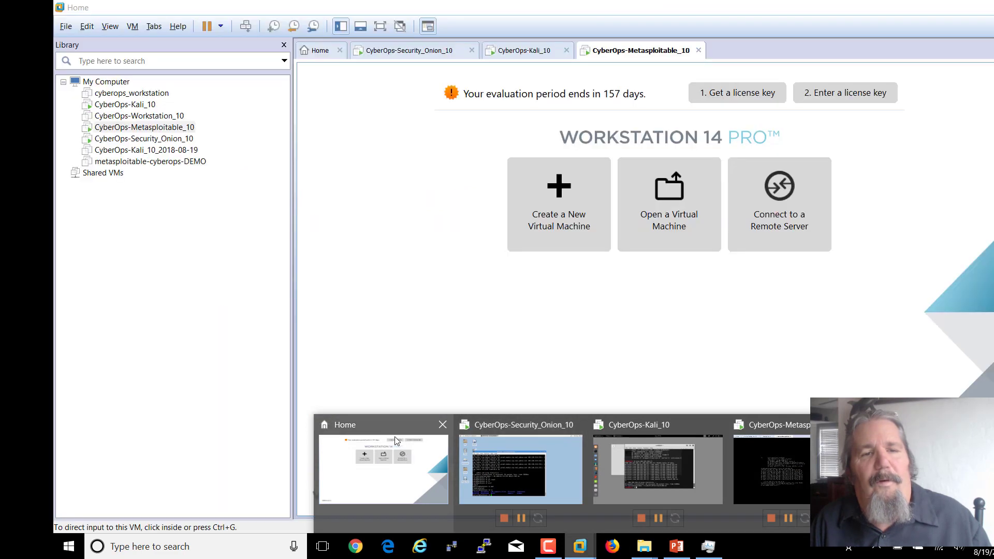
click(395, 436)
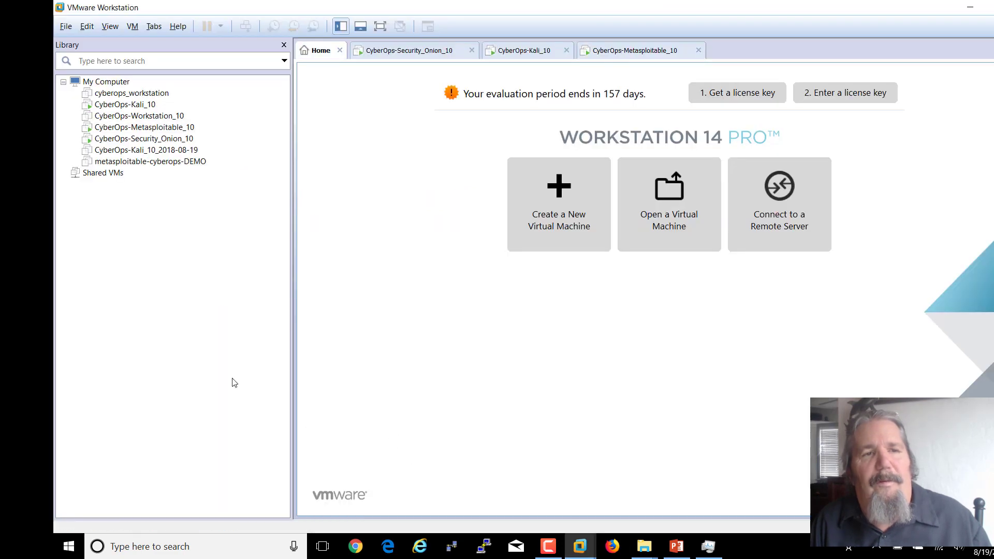
right_click(147, 120)
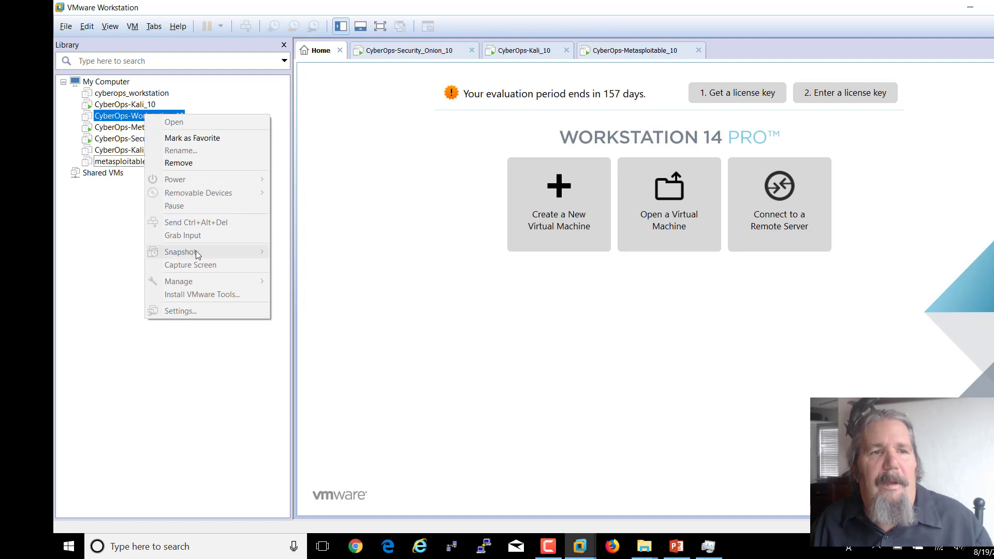
click(118, 118)
double_click(118, 118)
right_click(119, 118)
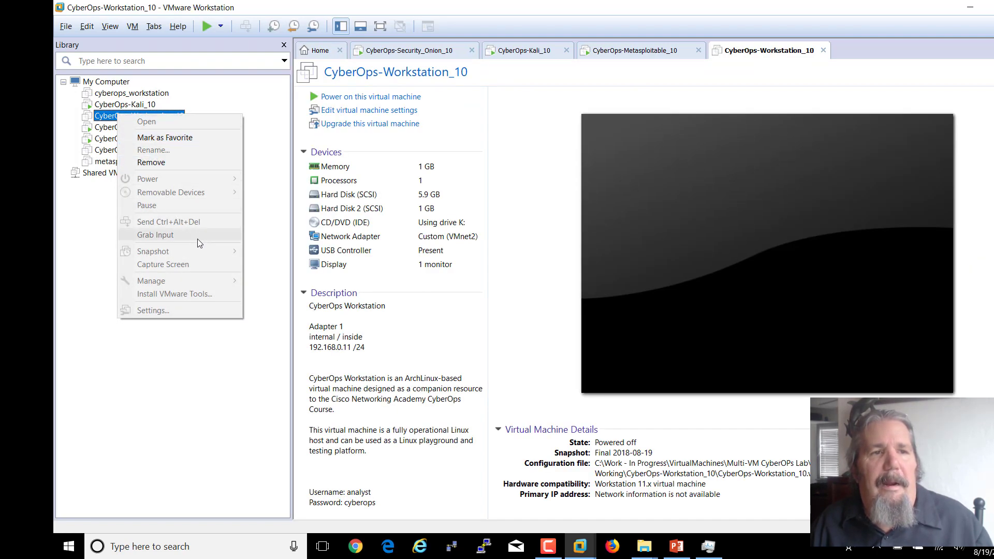
click(359, 99)
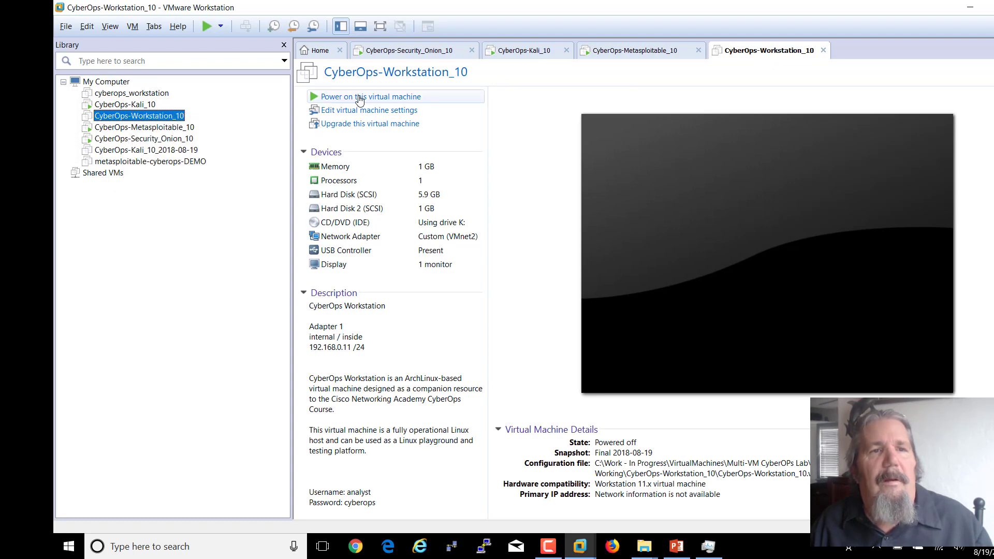
- Restore CyberOps-Workstation_10 to the Networking 2018-08-19 snapshot via Snapshot Manager
right_click(157, 116)
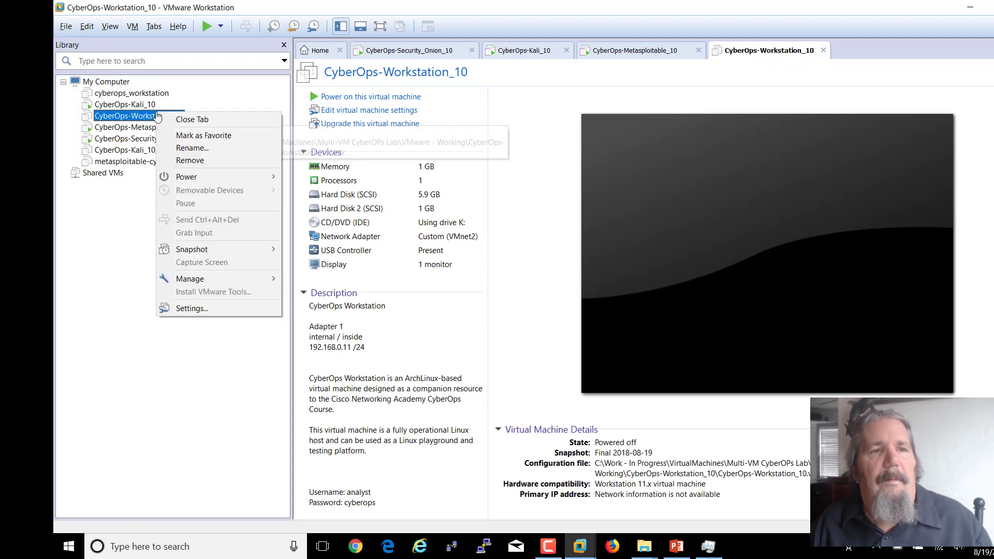
mouse_move(218, 249)
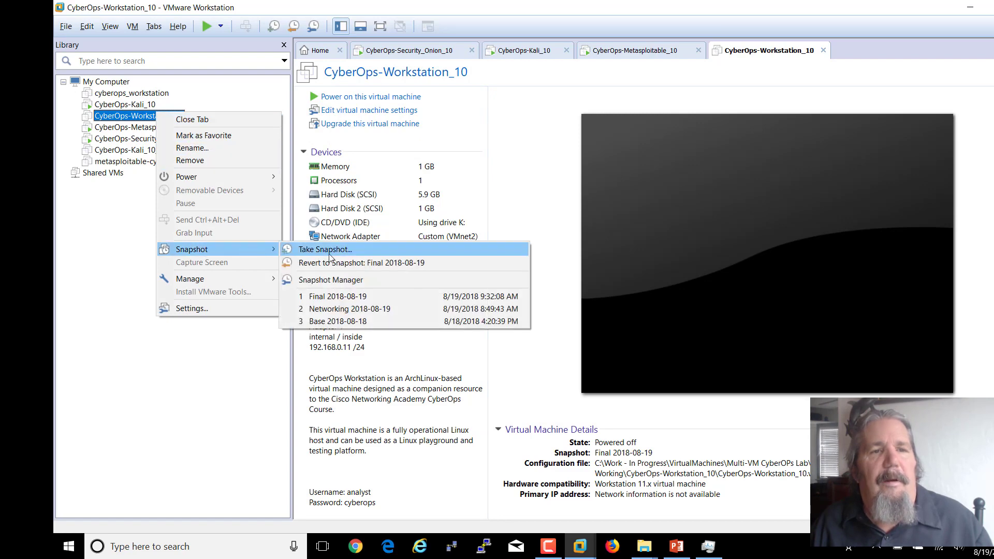
click(342, 280)
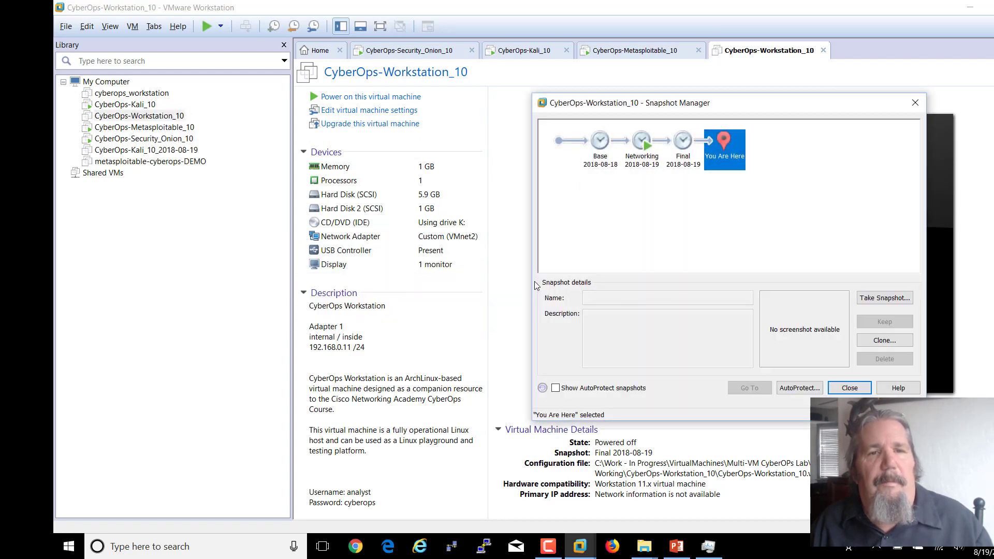
click(643, 144)
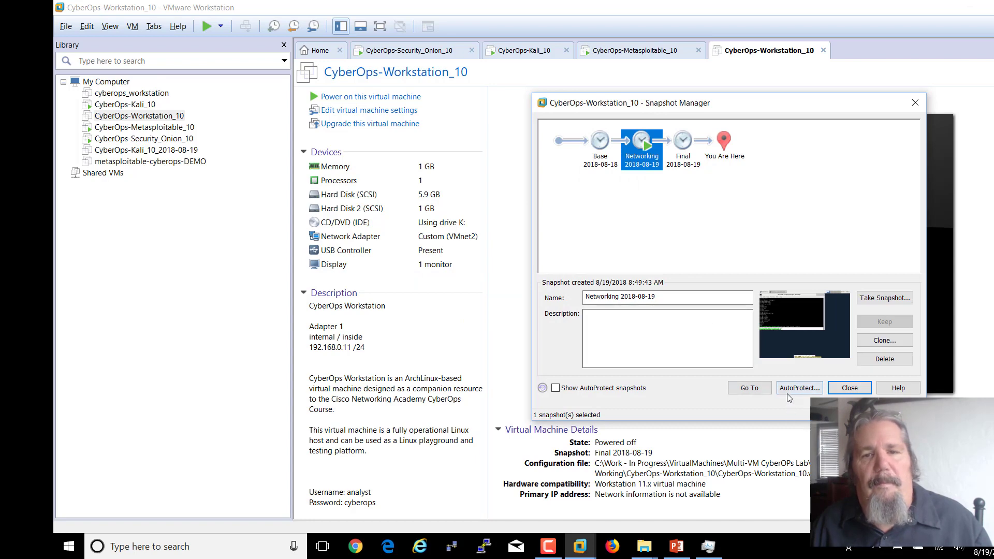
click(740, 388)
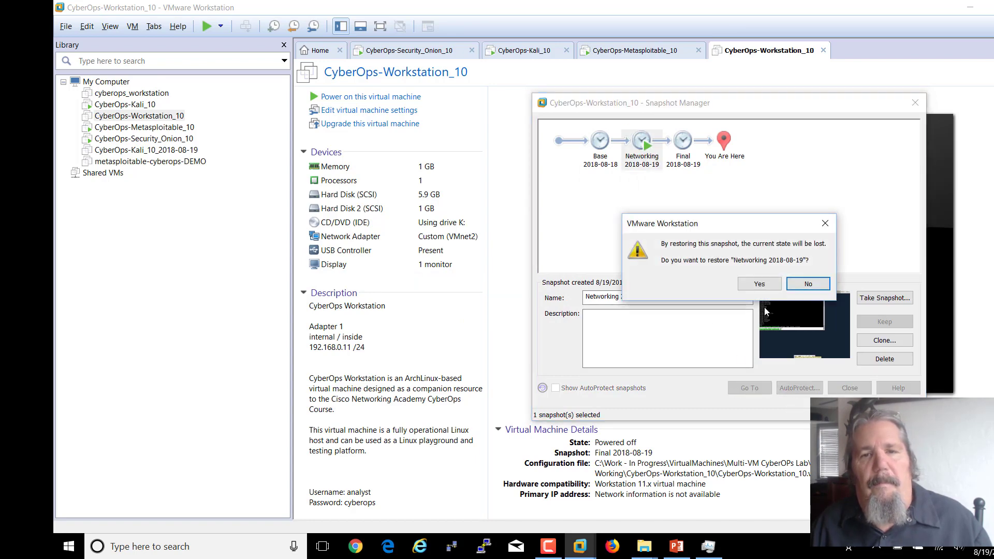
click(756, 286)
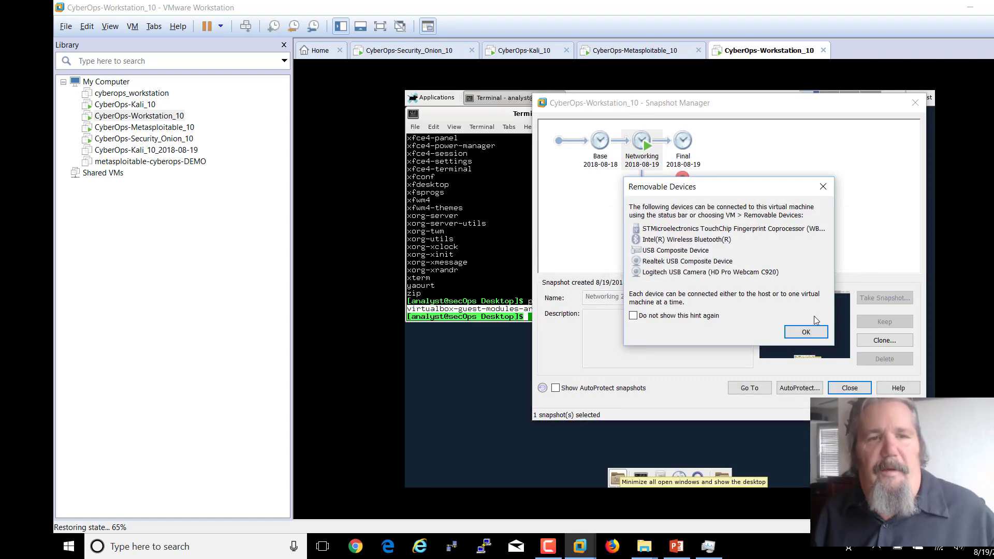
click(806, 332)
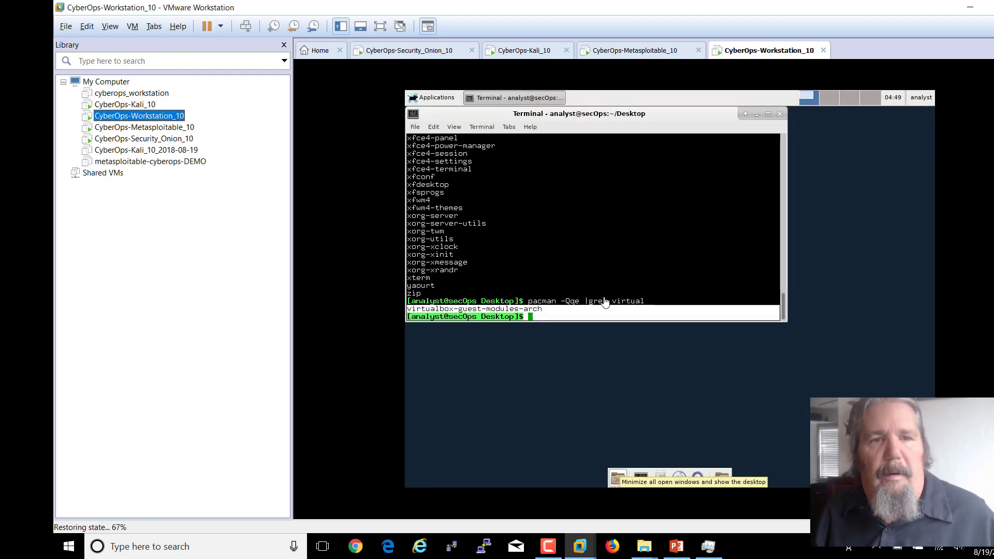
- Close the guest terminal and apply a 1360x768 resolution in Display settings
click(779, 114)
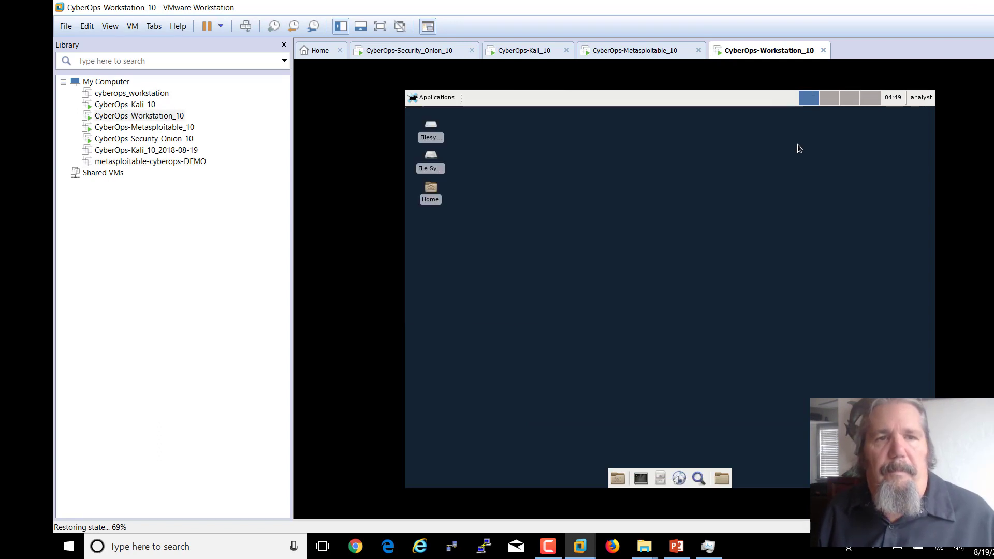
click(424, 99)
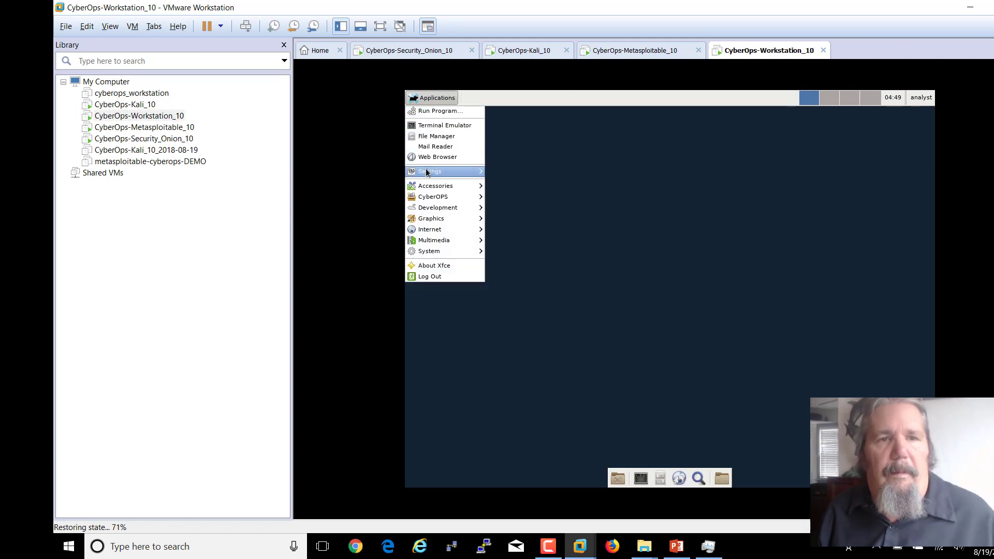
mouse_move(448, 172)
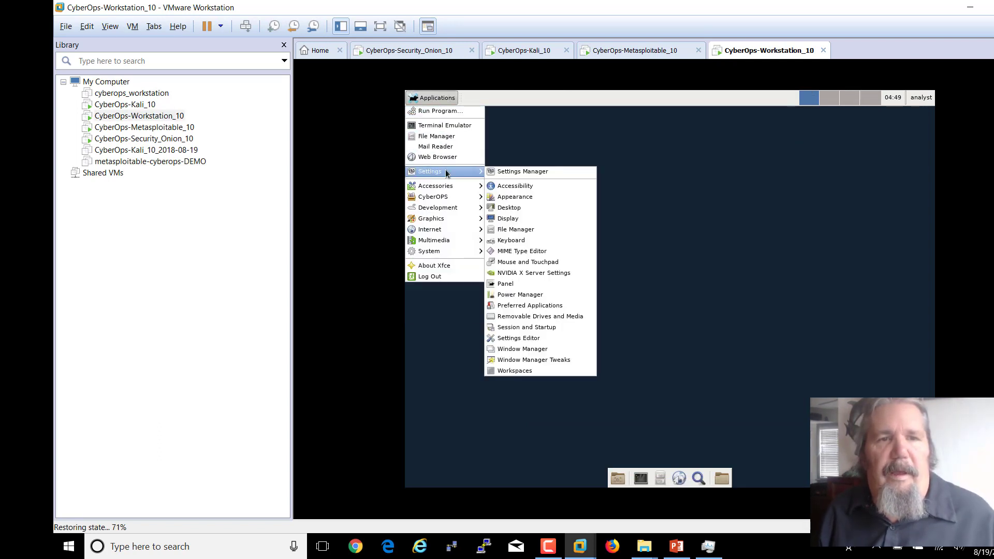
click(505, 218)
click(756, 268)
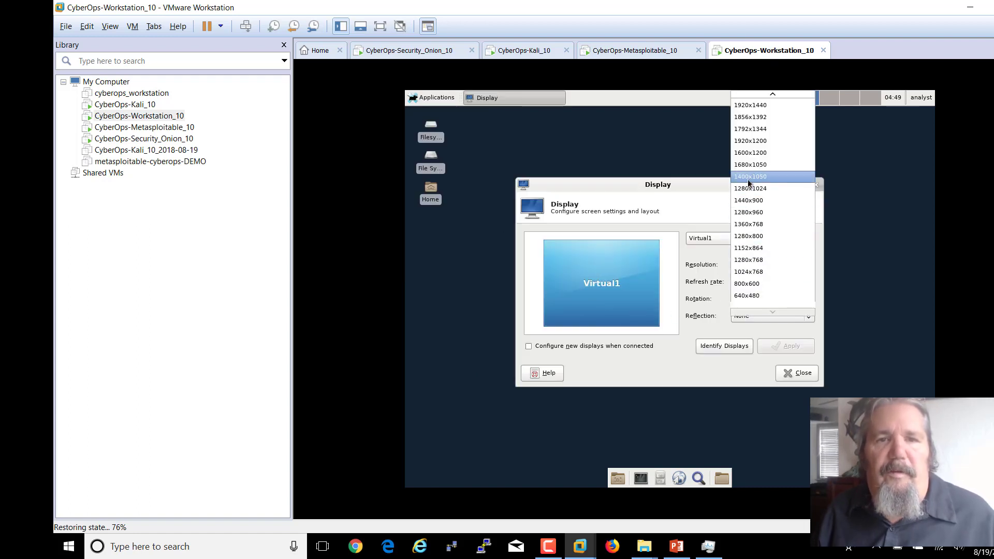
click(748, 224)
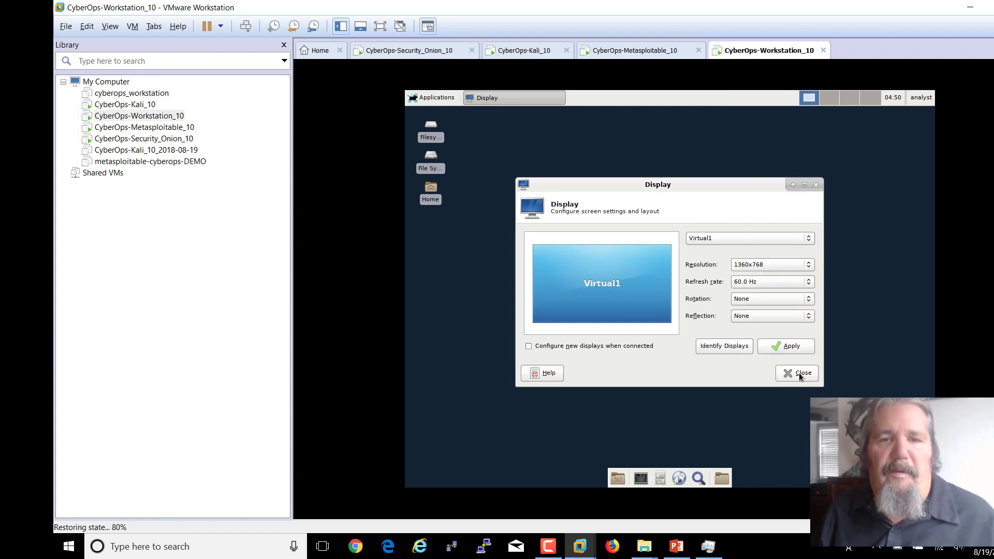
click(791, 346)
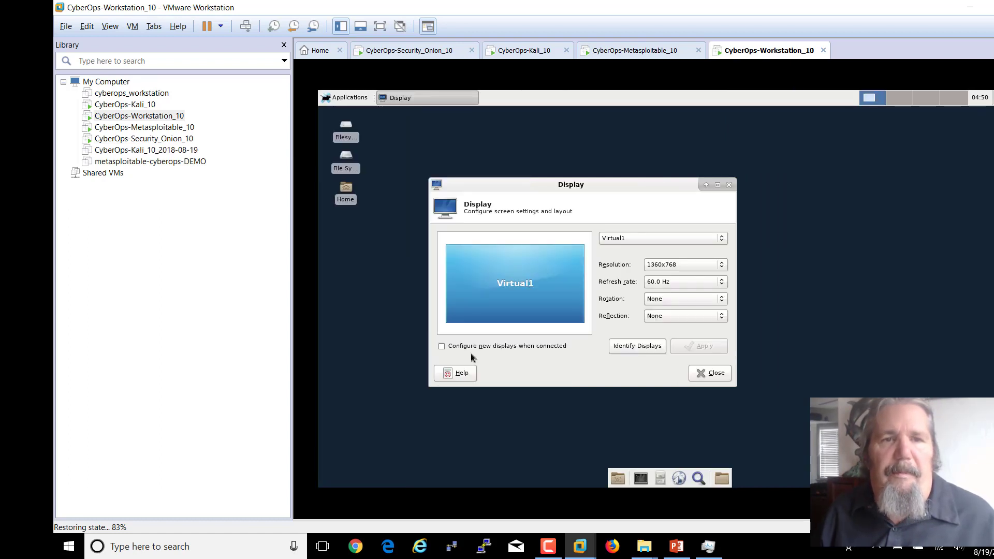
click(702, 376)
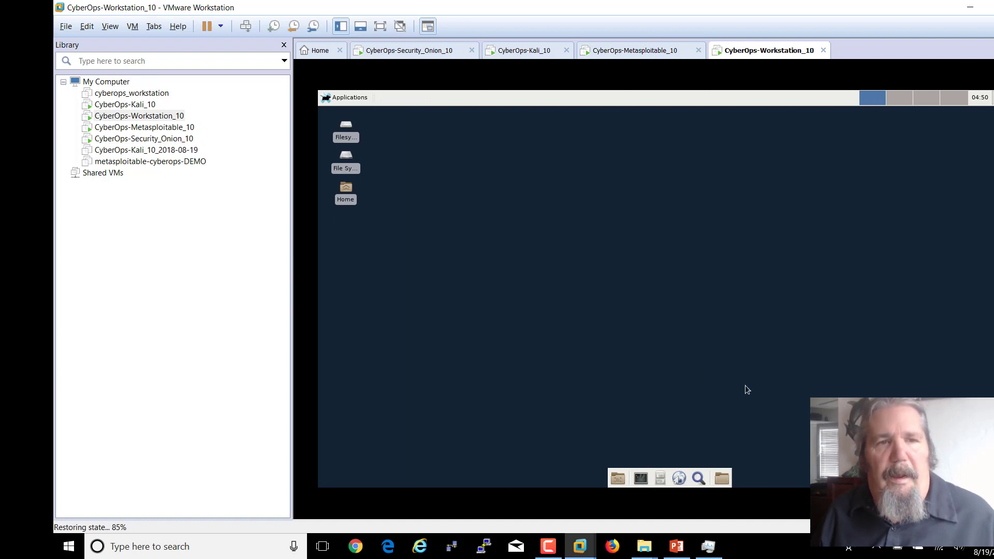
- Open a new terminal in the CyberOps Workstation guest
click(348, 98)
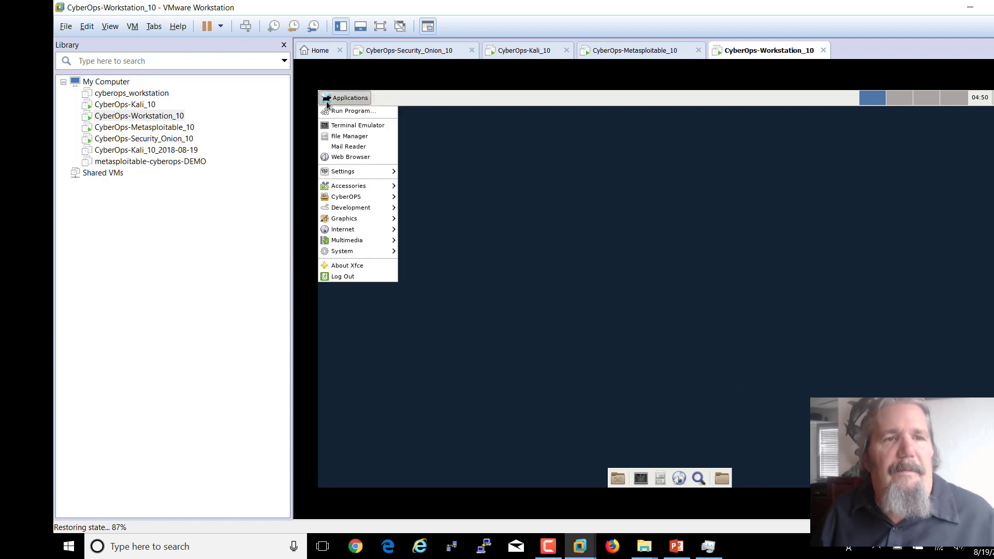
click(343, 126)
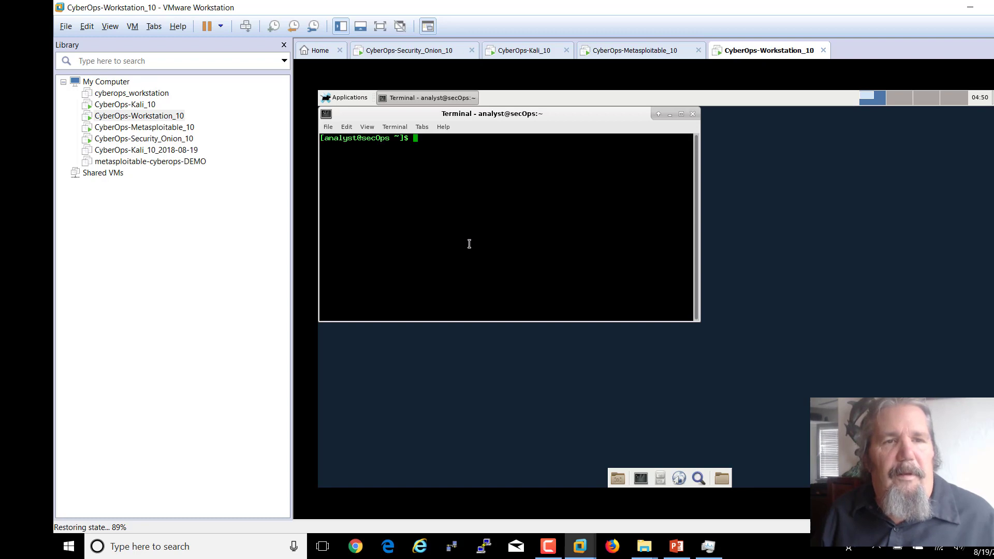
click(677, 546)
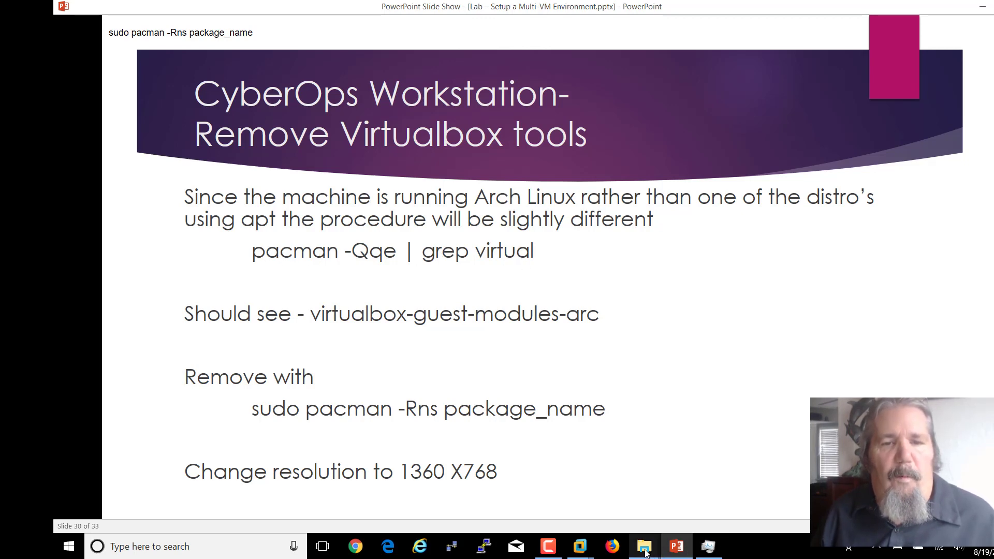
click(581, 550)
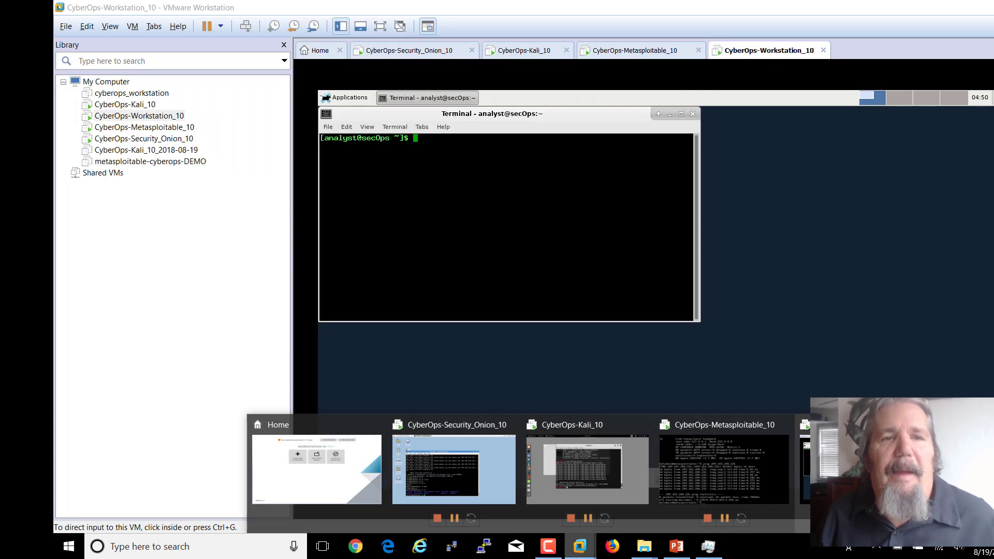
click(856, 469)
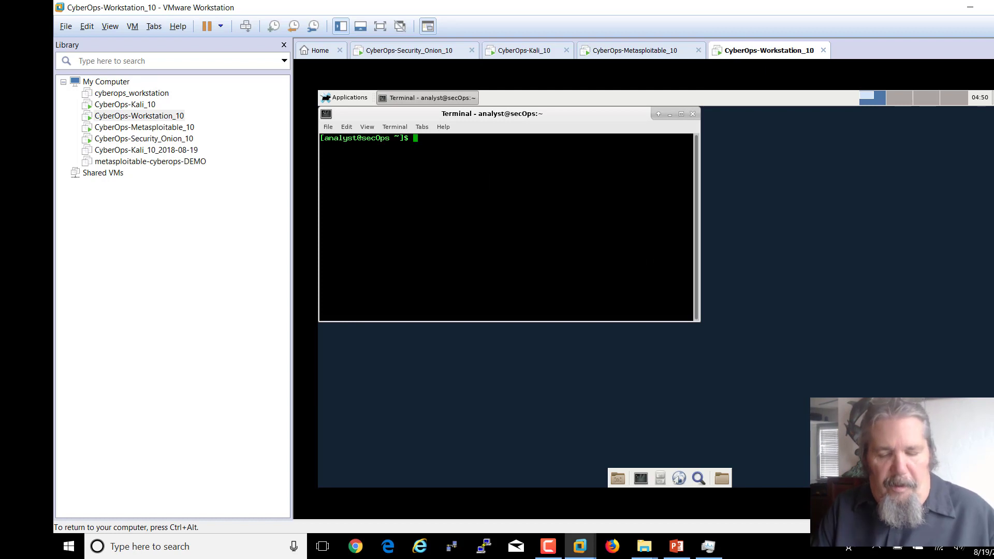
- Run pacman -Qqe |grep virtual, fixing the pacma typo, to reveal virtualbox-guest-modules-arch
text(pacma -Q)
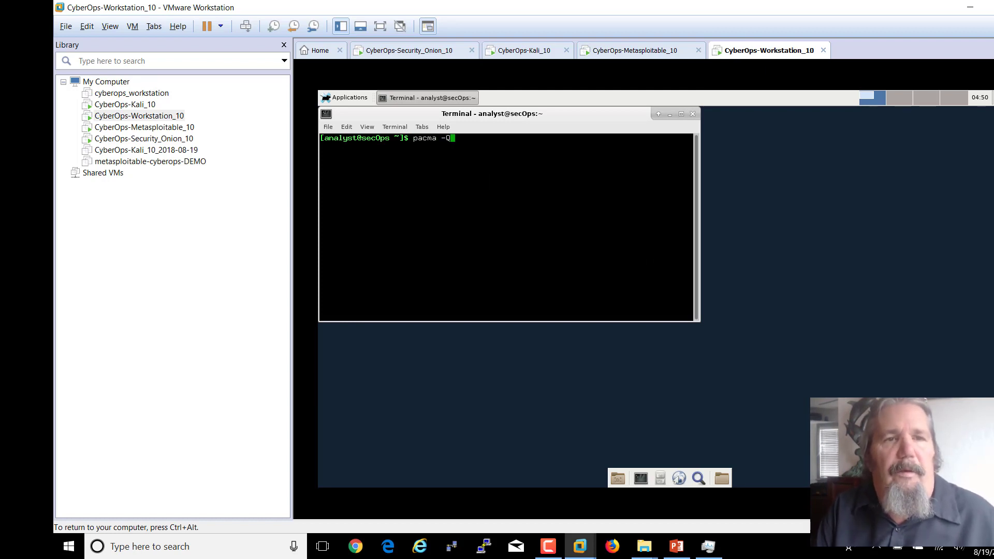
text(qe )
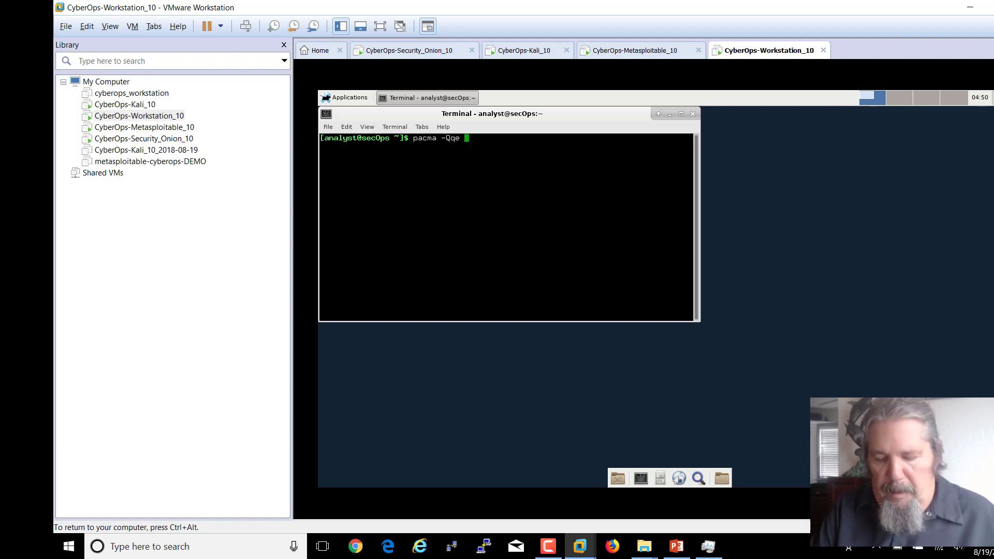
text(|grep)
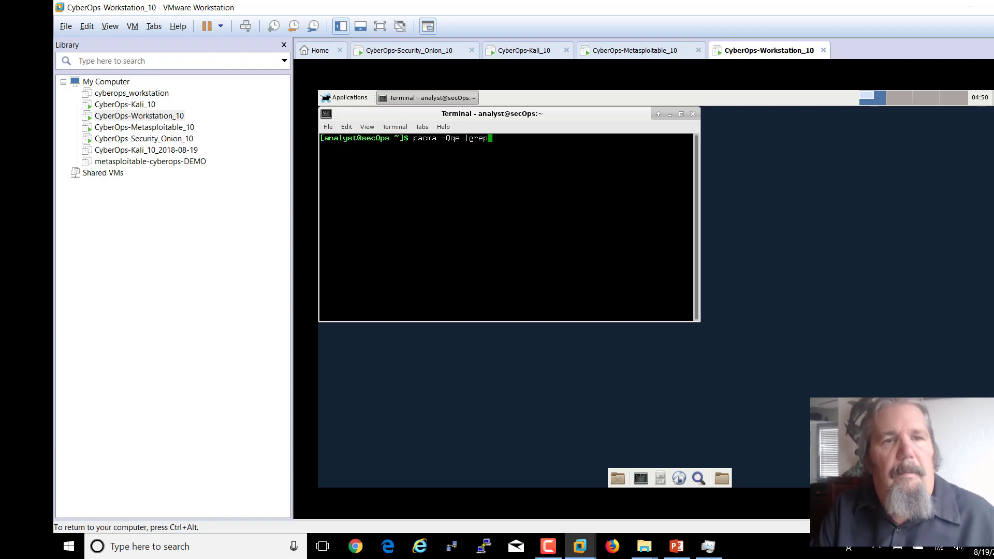
text( virtu)
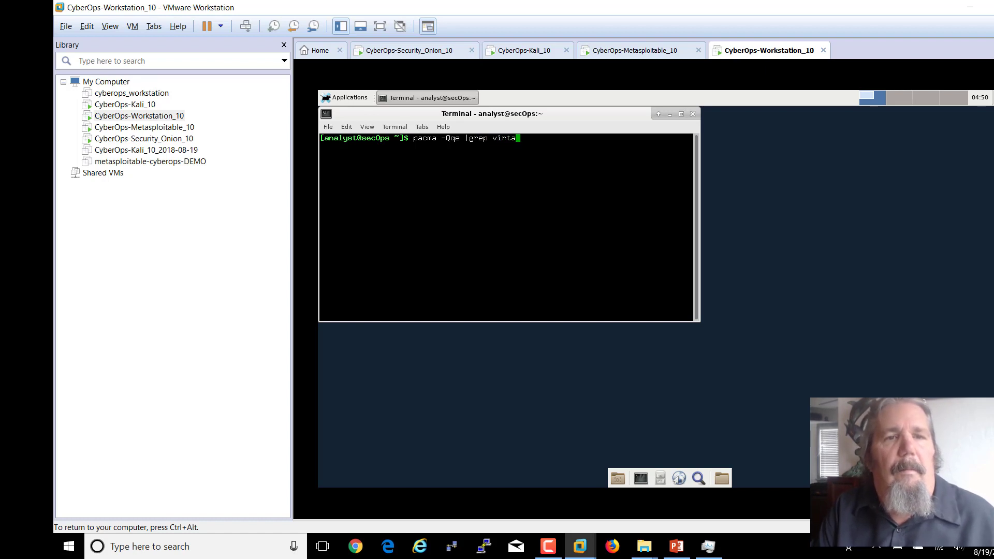
text(al)
key(Return)
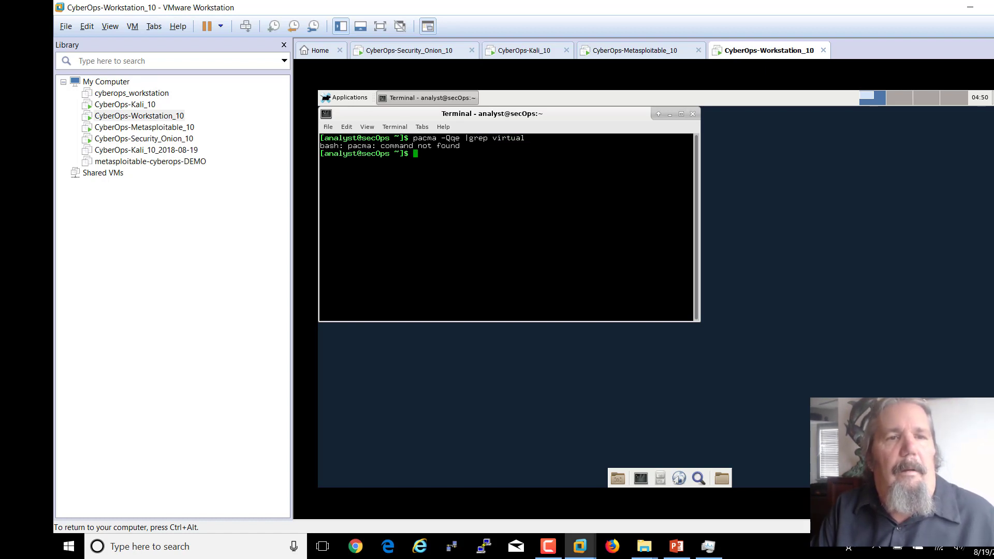
key(Up)
key(Left)
key(Left)
key(Left)
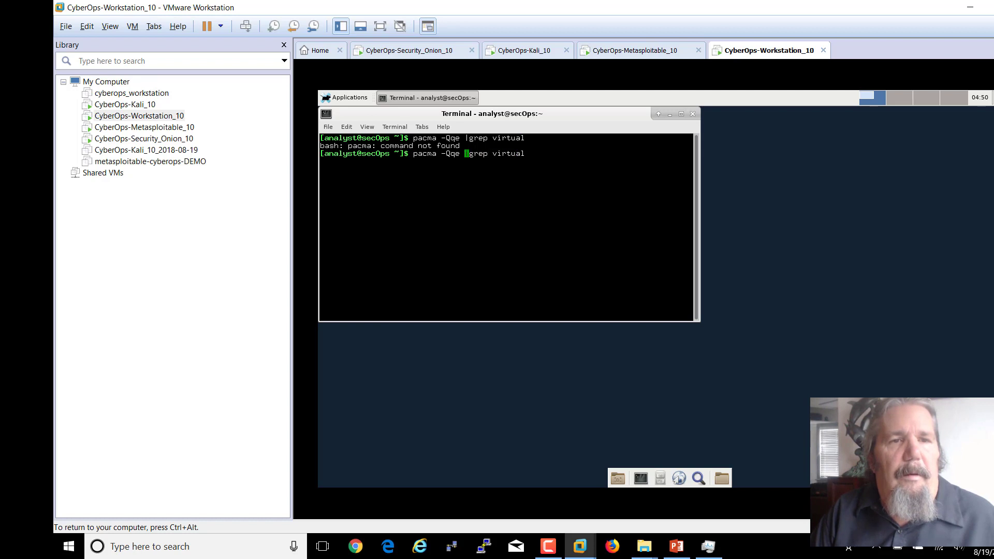
text(n)
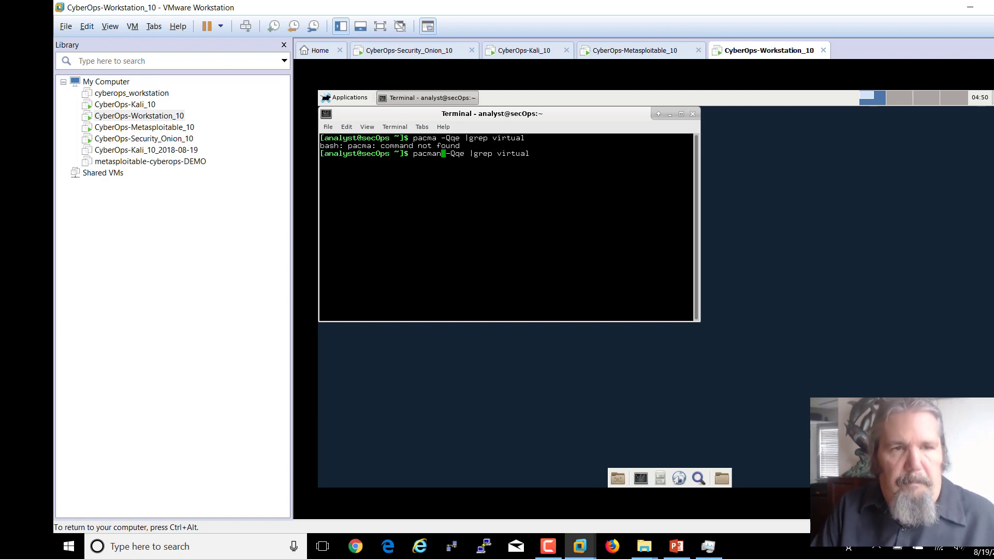
key(Return)
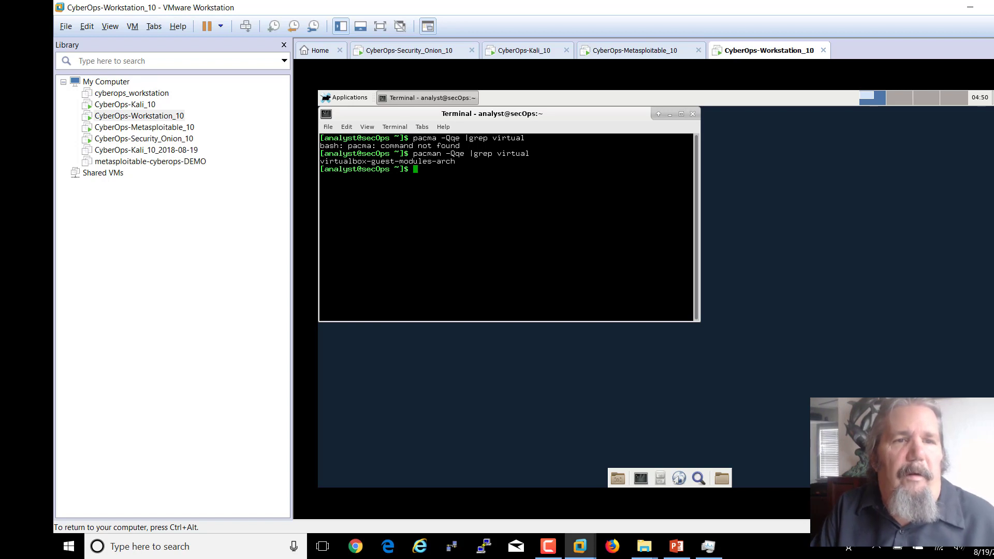
click(677, 547)
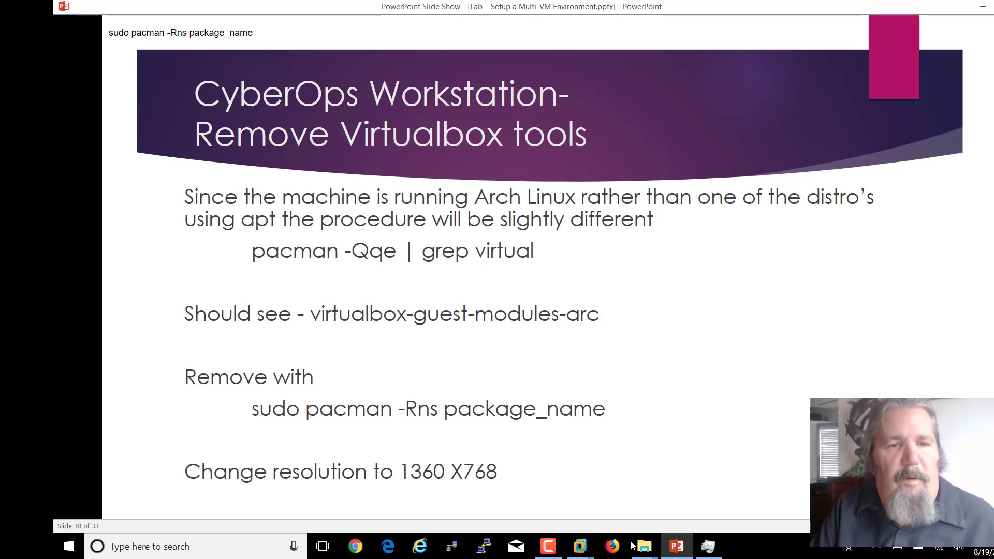
mouse_move(639, 549)
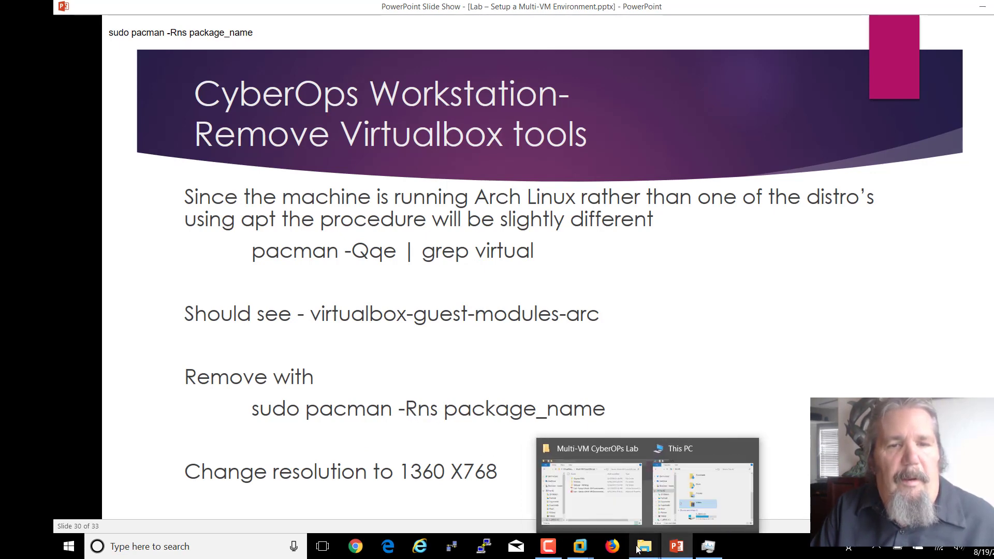
mouse_move(580, 547)
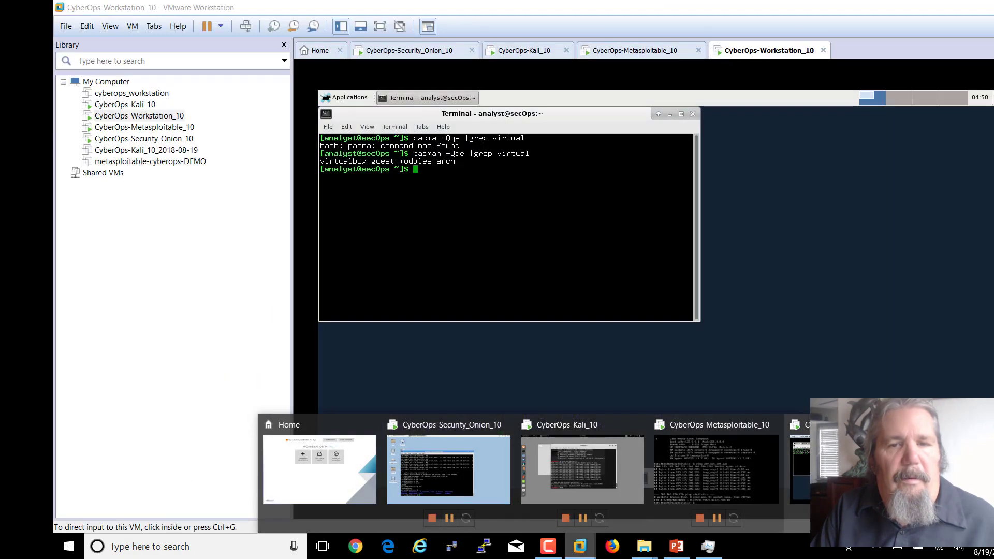
click(820, 468)
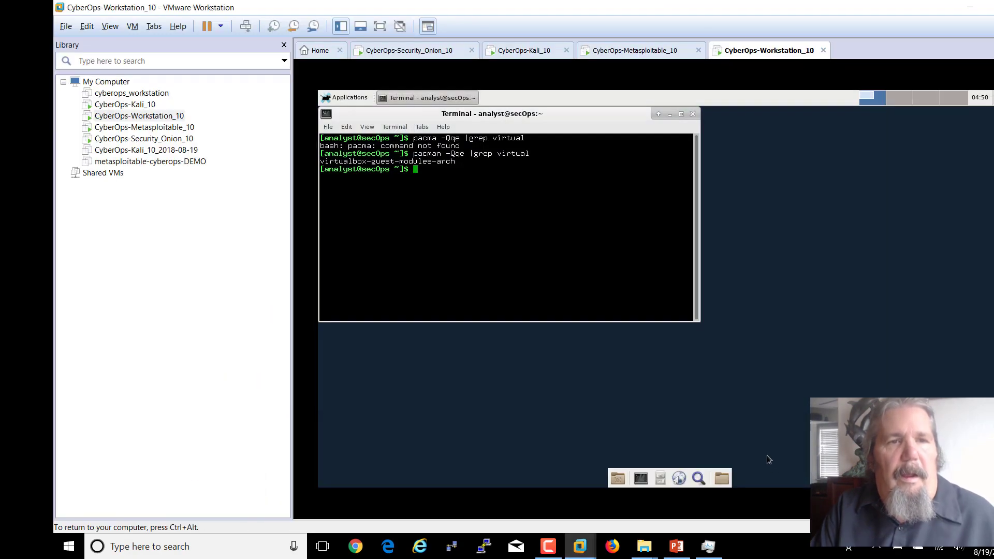
- Remove virtualbox-guest-modules-arch (0.15 MiB) by rerunning pacman -Rns with sudo and confirming with y, then begin typing cd /
text(pacm)
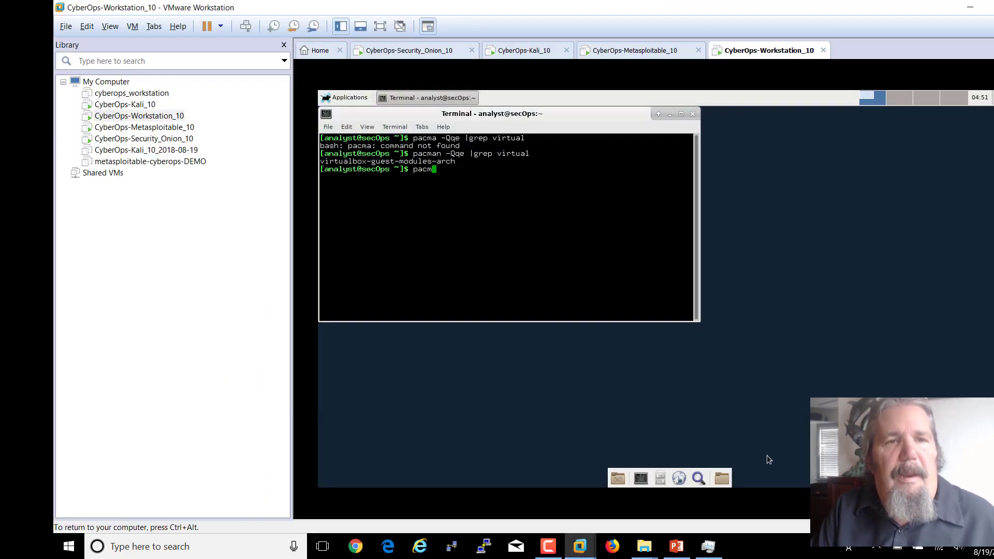
text(an -)
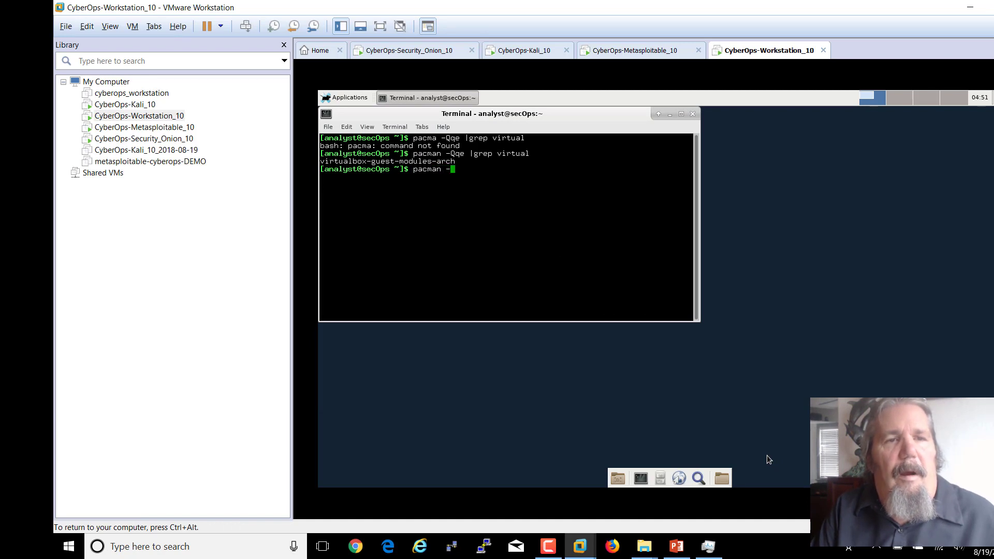
text(Rns)
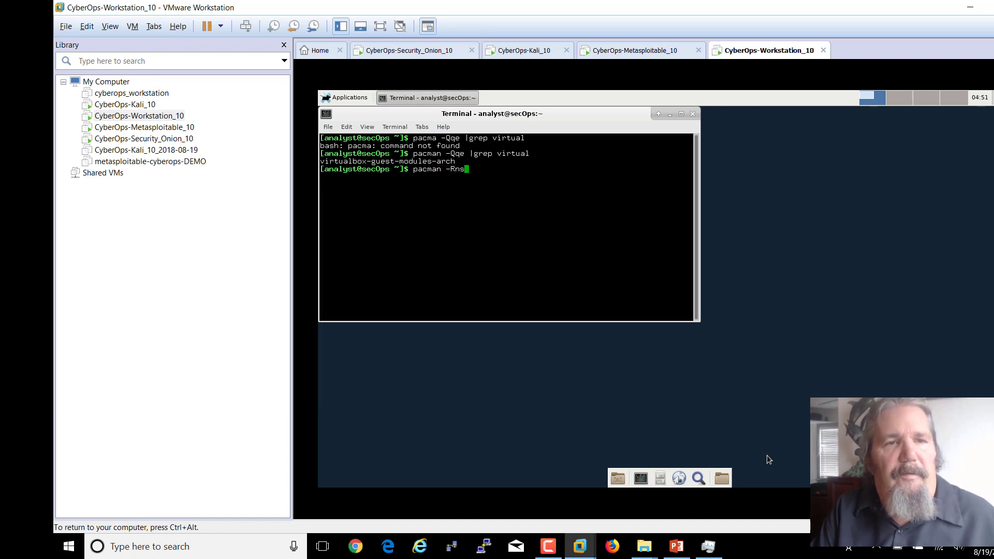
text( vi)
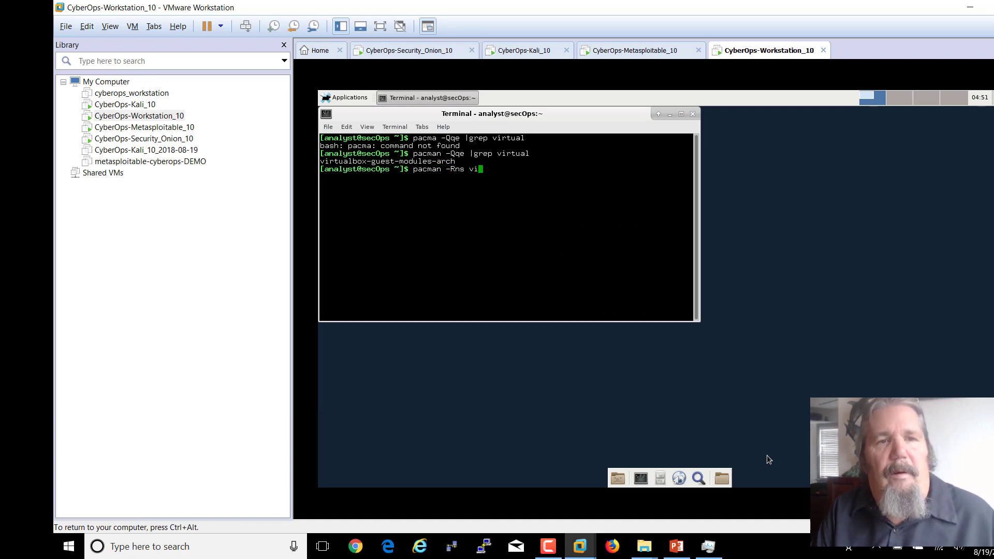
text(rtualb)
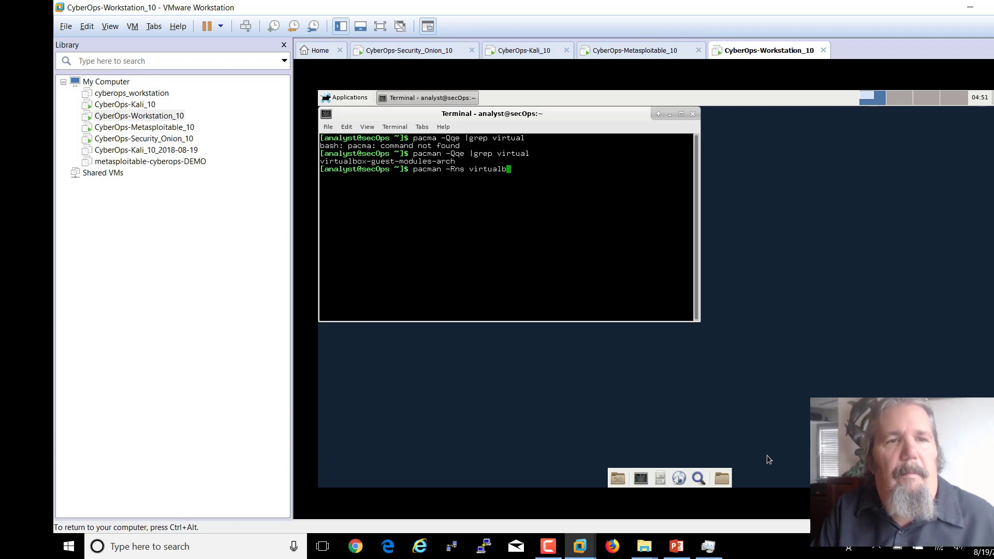
text(ox-gues)
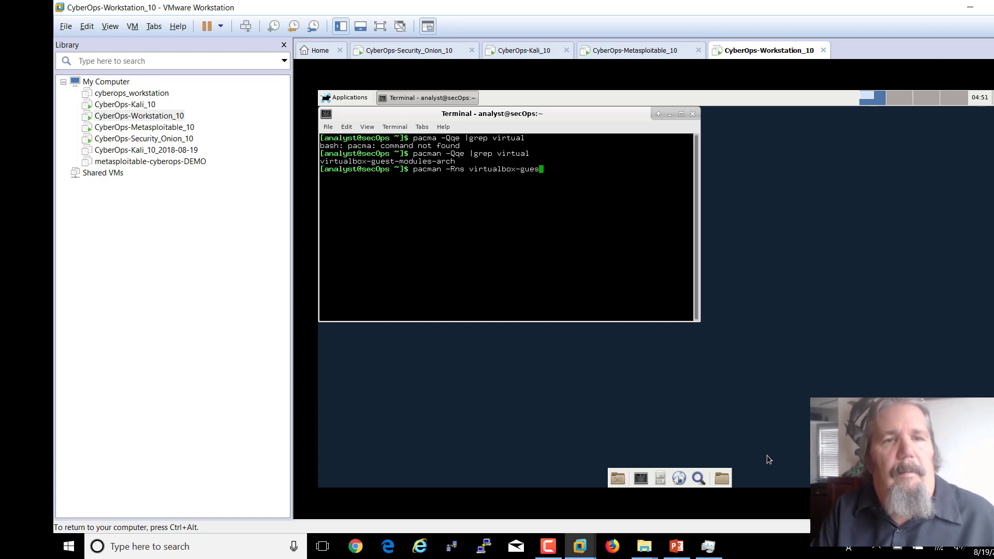
text(t-modules-arch)
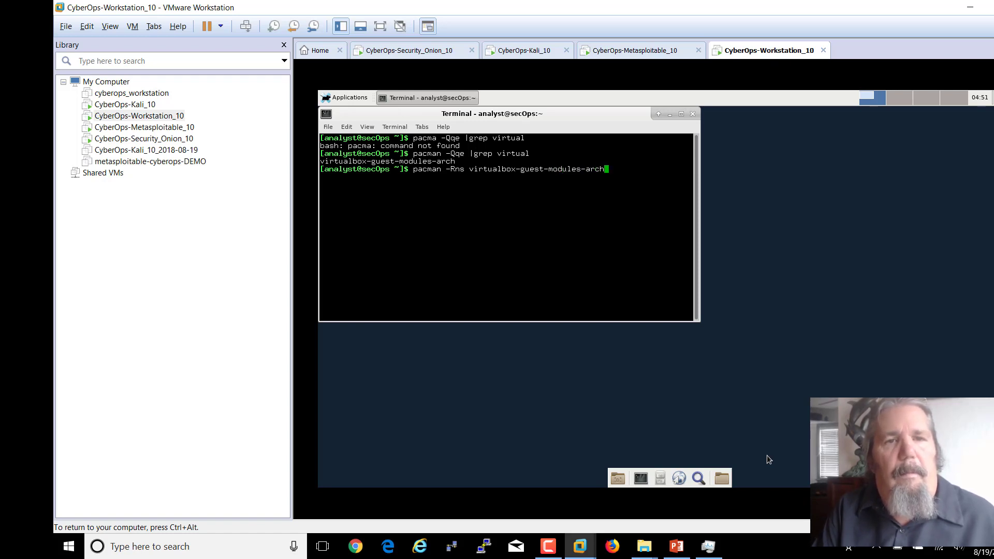
key(Return)
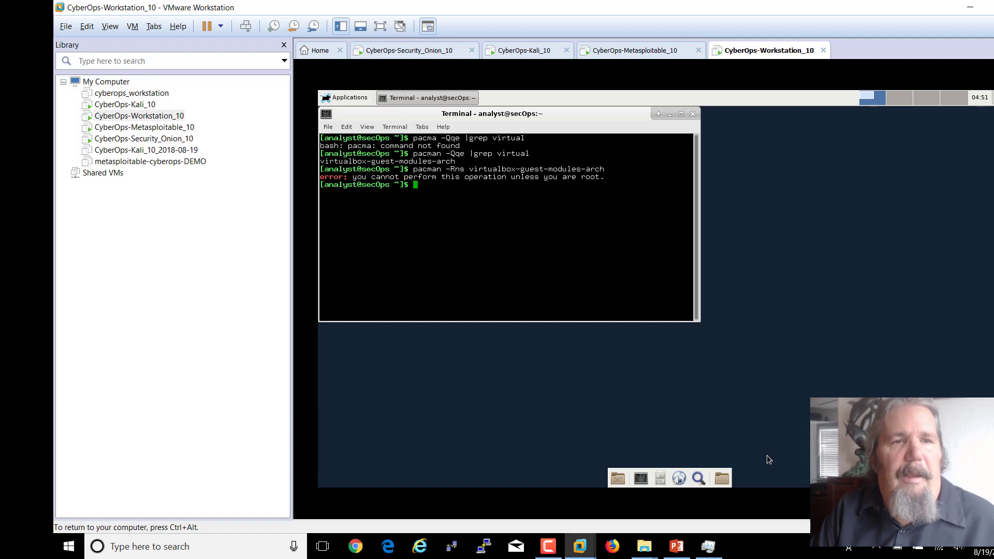
key(Up)
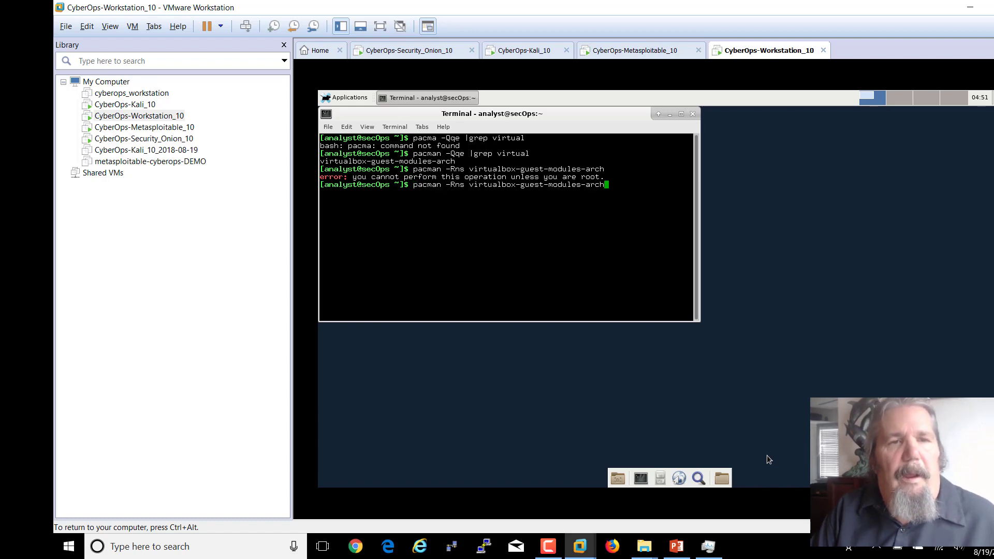
key(Left)
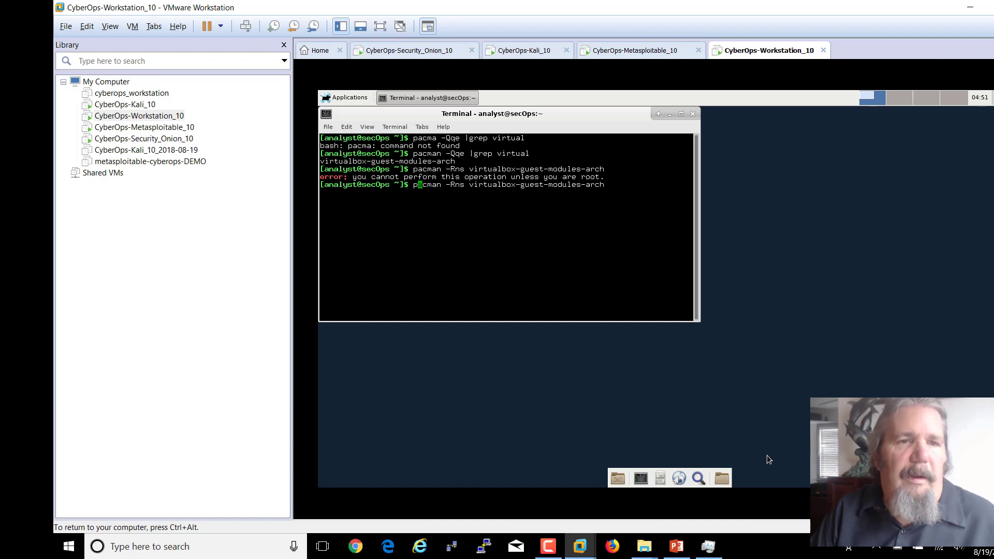
key(Left)
text(sudo)
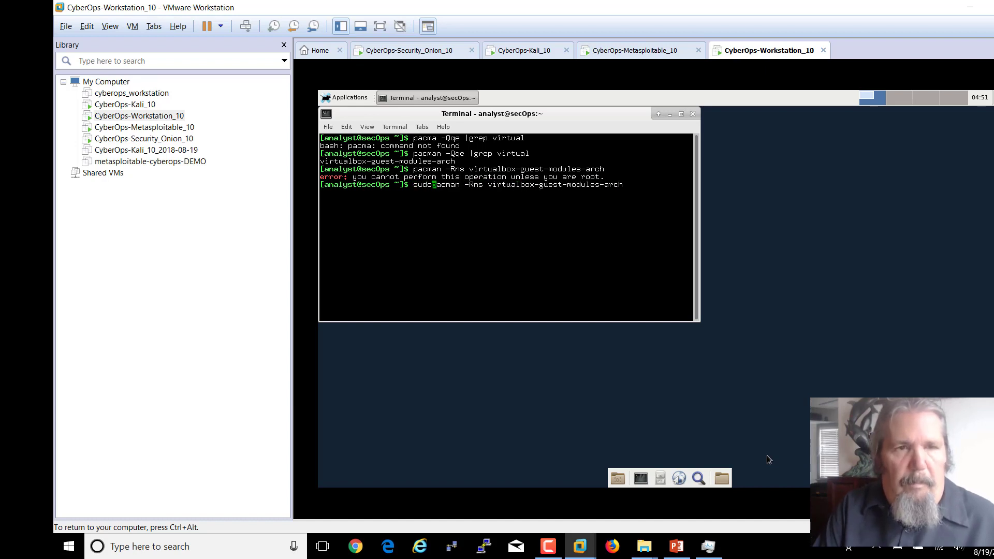
text( \)
key(Return)
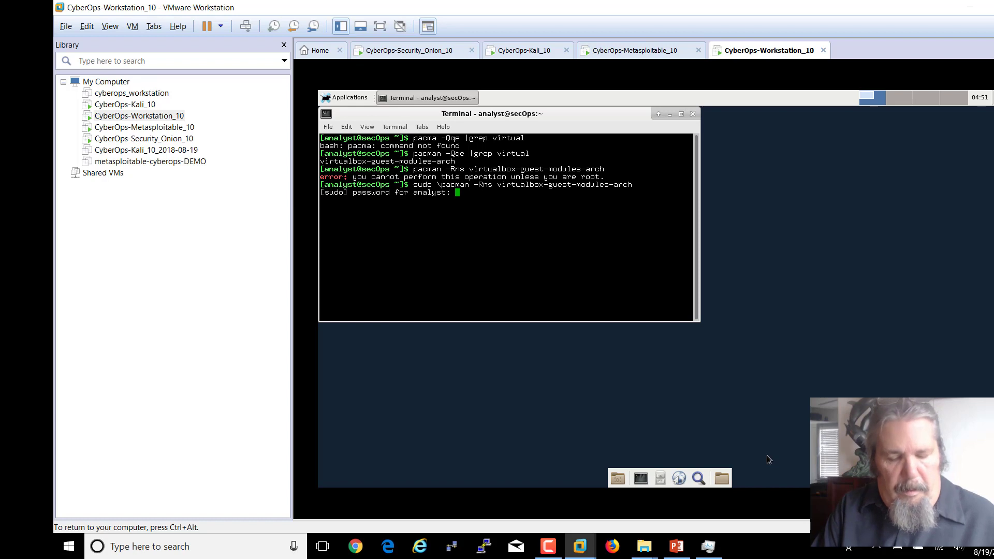
key(Return)
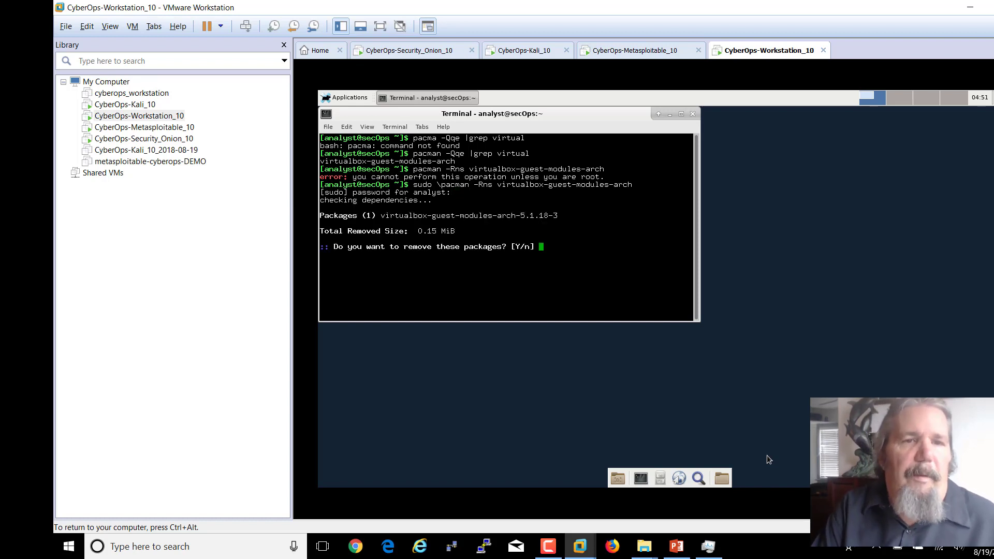
text(y)
key(Return)
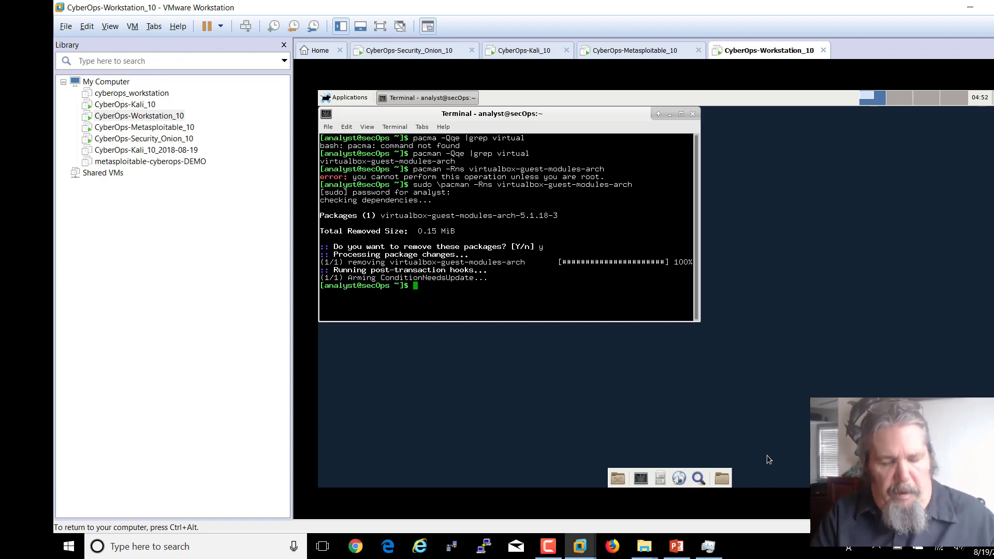
text(cd /)
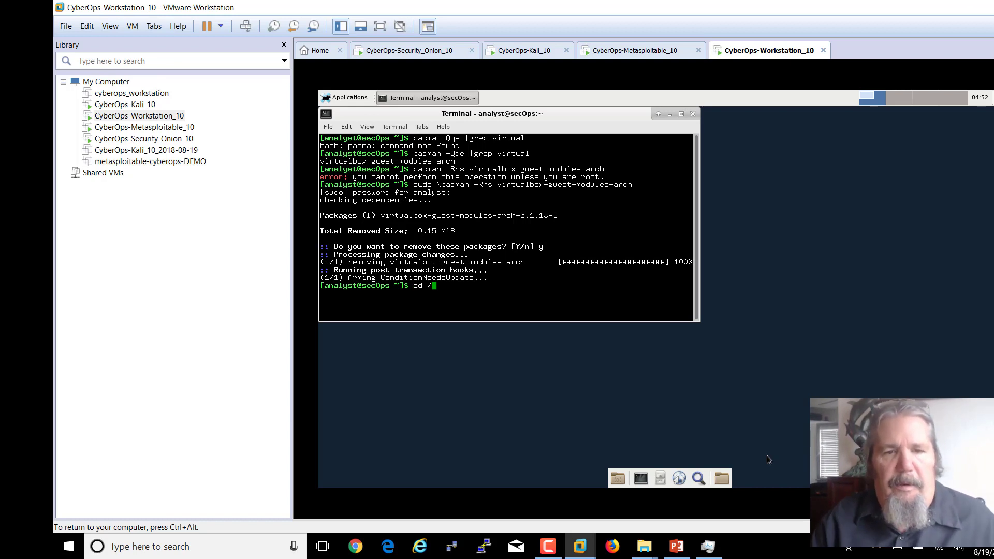
- Advance the slide show to Confirm Connectivity, then scroll back to slide 31 'Cyberops Workstation -- VM'
click(676, 546)
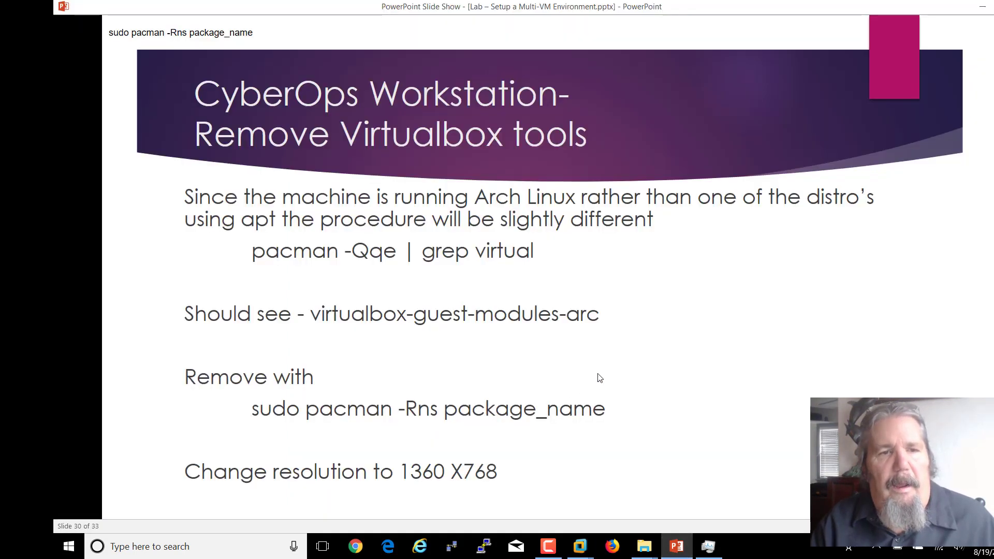
click(613, 365)
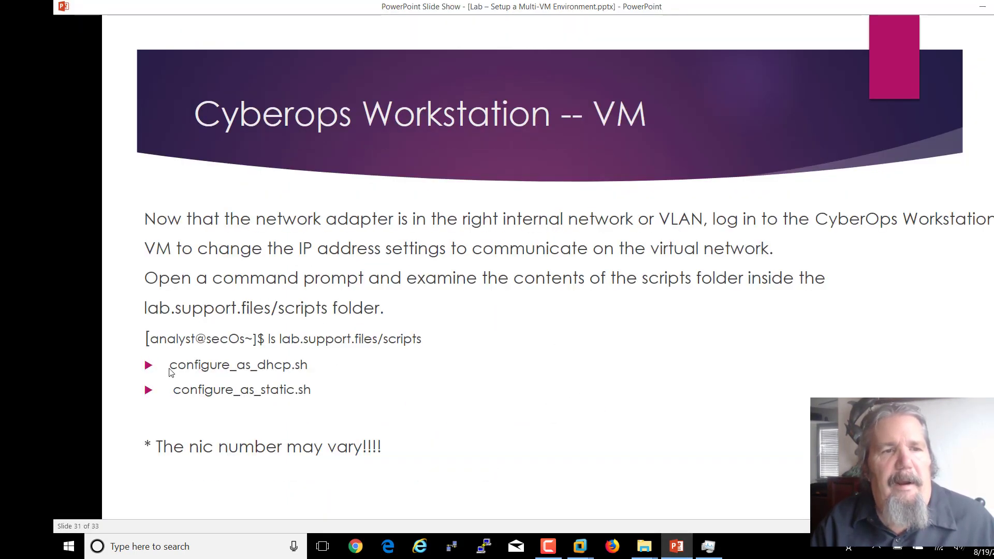
click(312, 374)
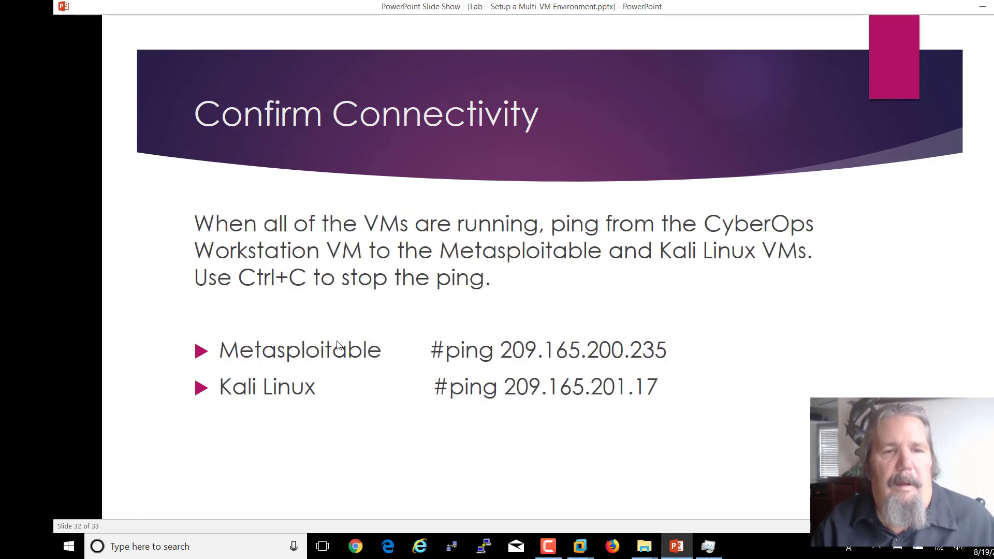
scroll(416, 404, down, 1)
scroll(416, 404, up, 1)
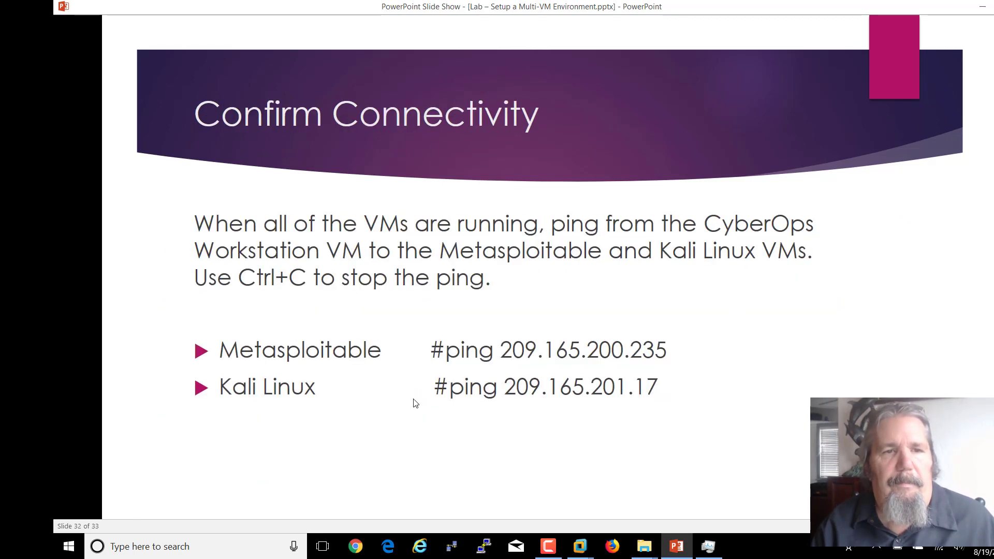
scroll(416, 404, up, 1)
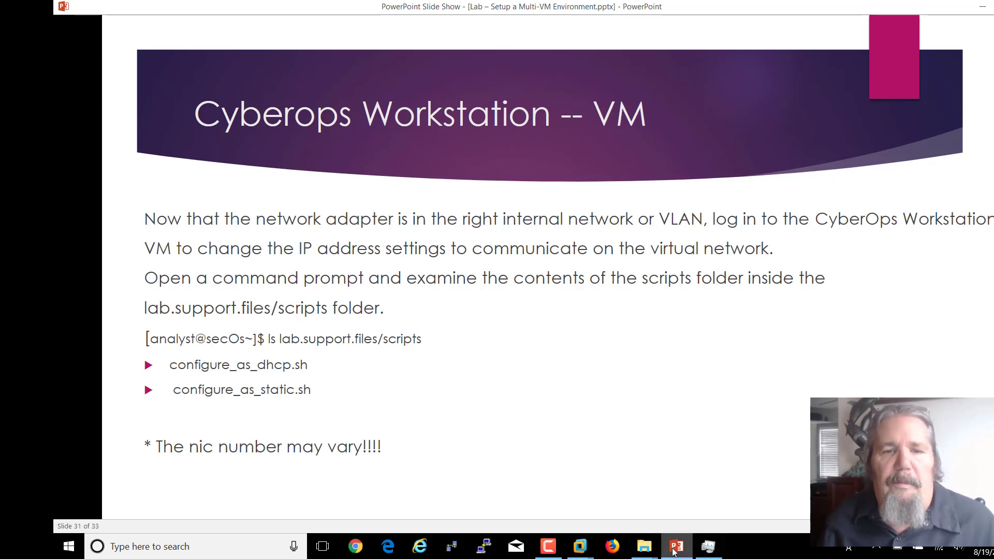
- In the VM terminal, change into /home/analyst/lab.support.files and list its contents
mouse_move(590, 544)
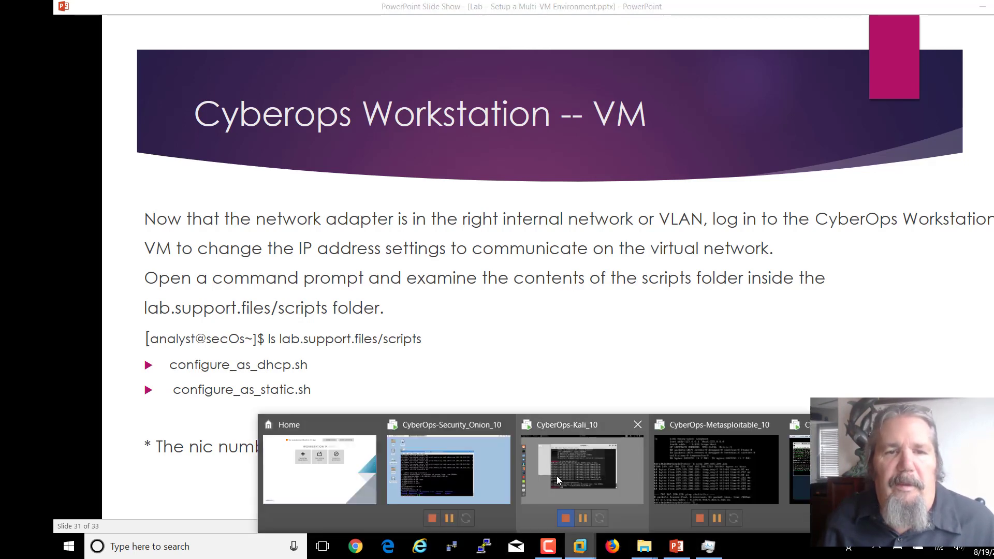
click(800, 466)
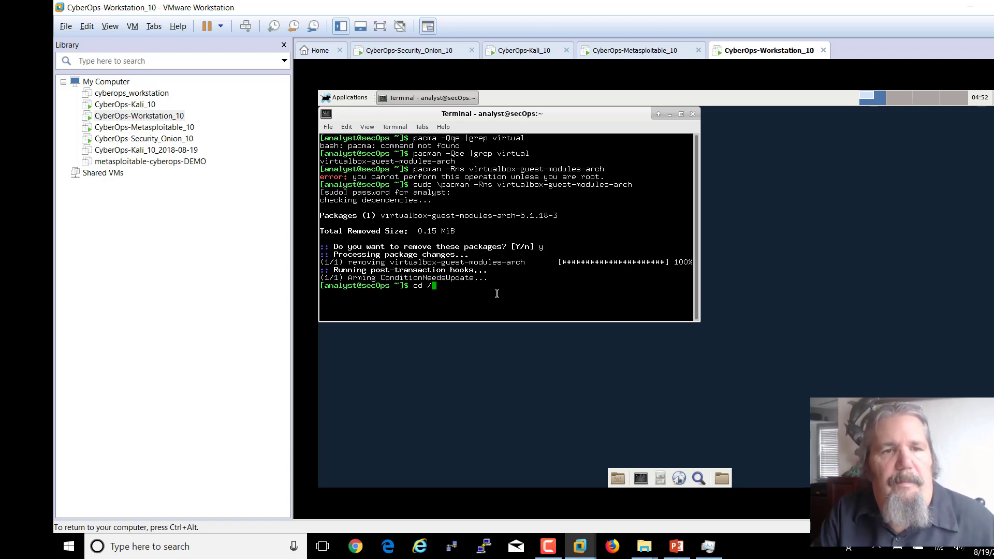
text(home/a)
key(Tab)
text(n)
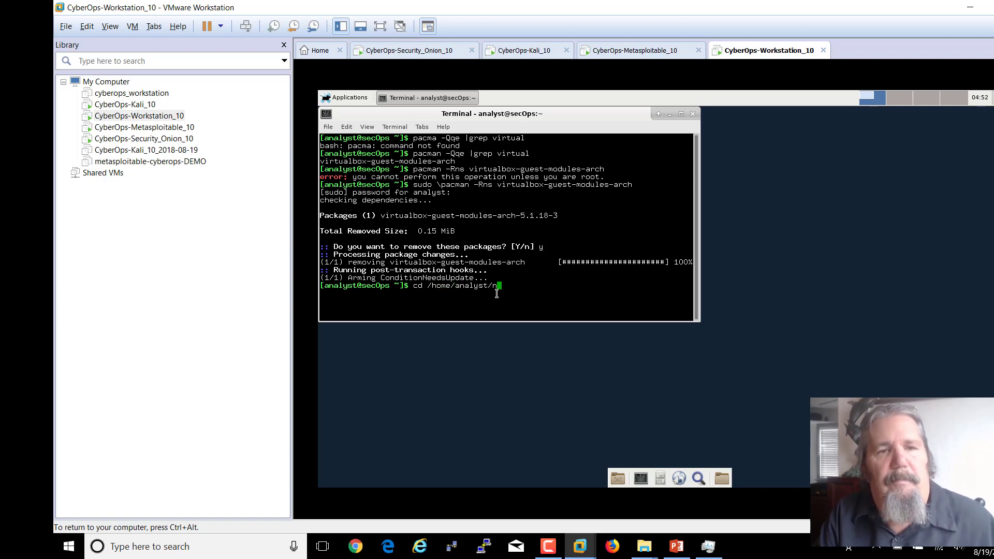
key(BackSpace)
text(l)
key(Tab)
key(Return)
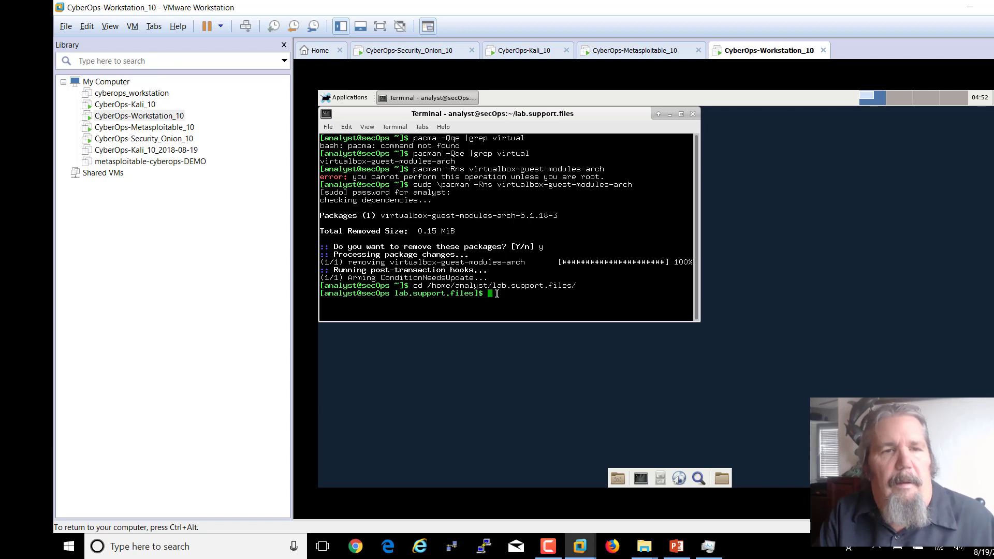
text(ls)
key(Return)
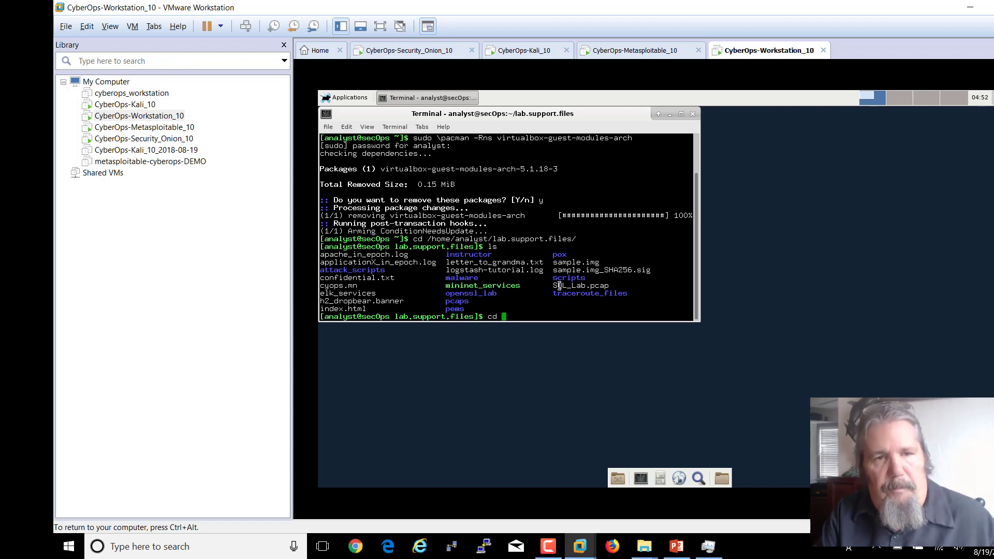
- Change into the scripts folder, list configure_as_dhcp.sh and configure_as_static.sh, and highlight configure_as_static.sh
key(Tab)
key(Return)
text(ls)
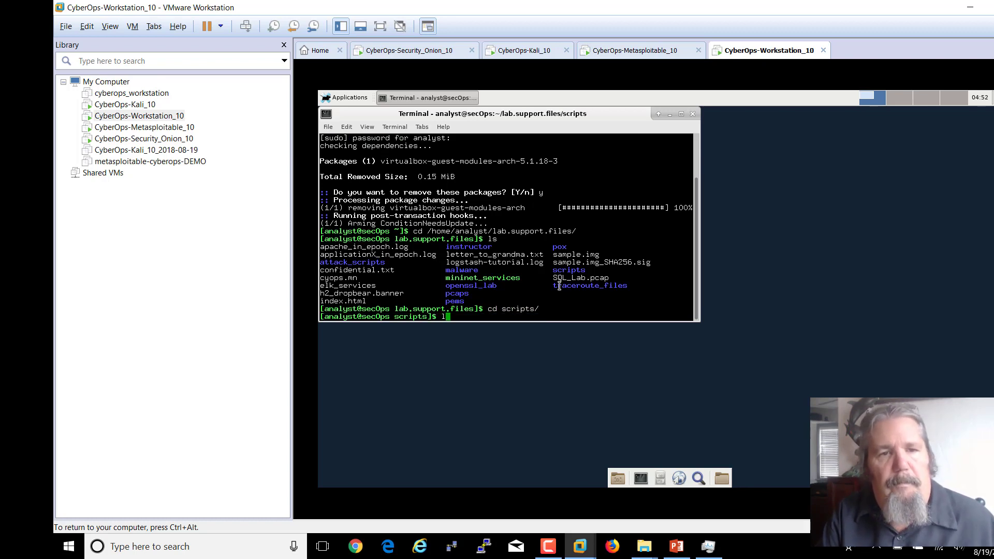
key(Return)
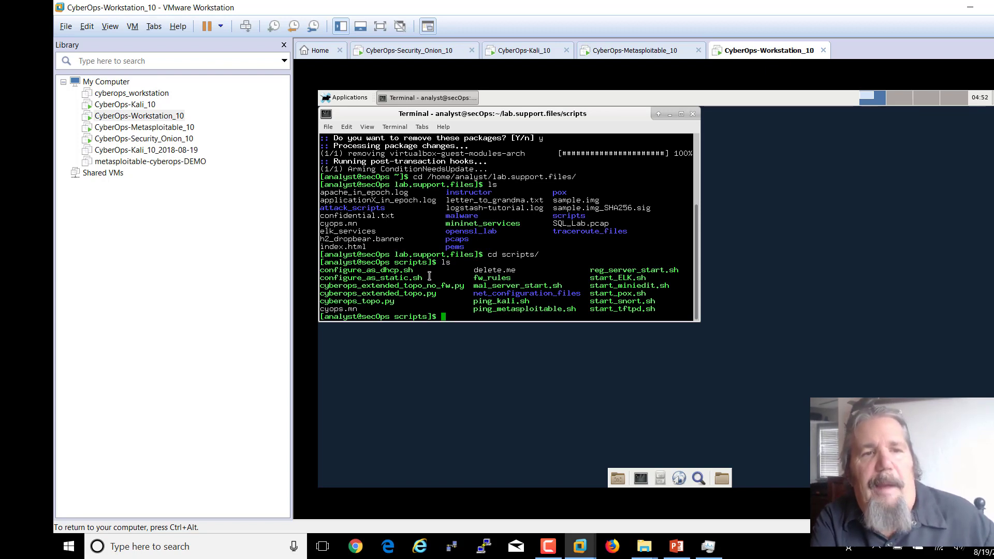
drag(431, 278, 322, 278)
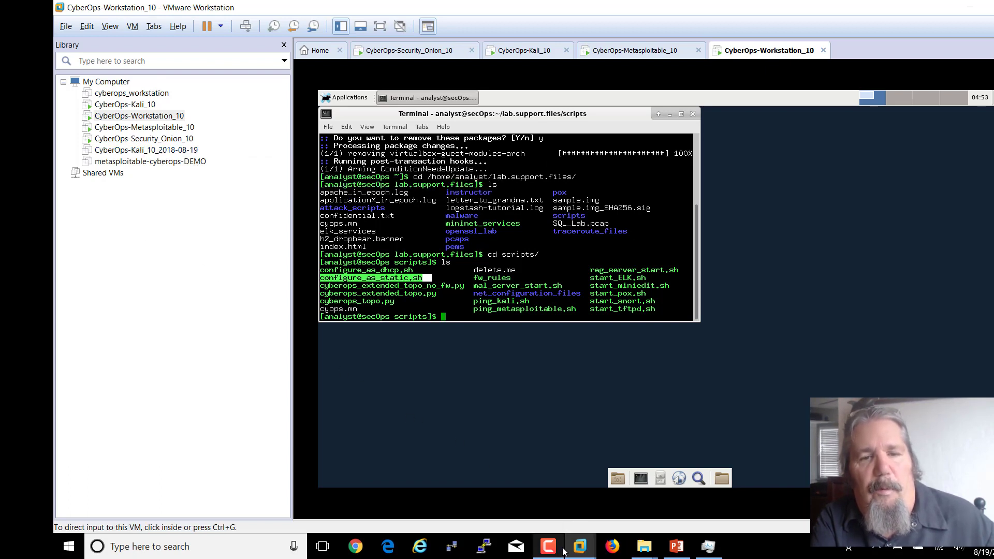
mouse_move(678, 550)
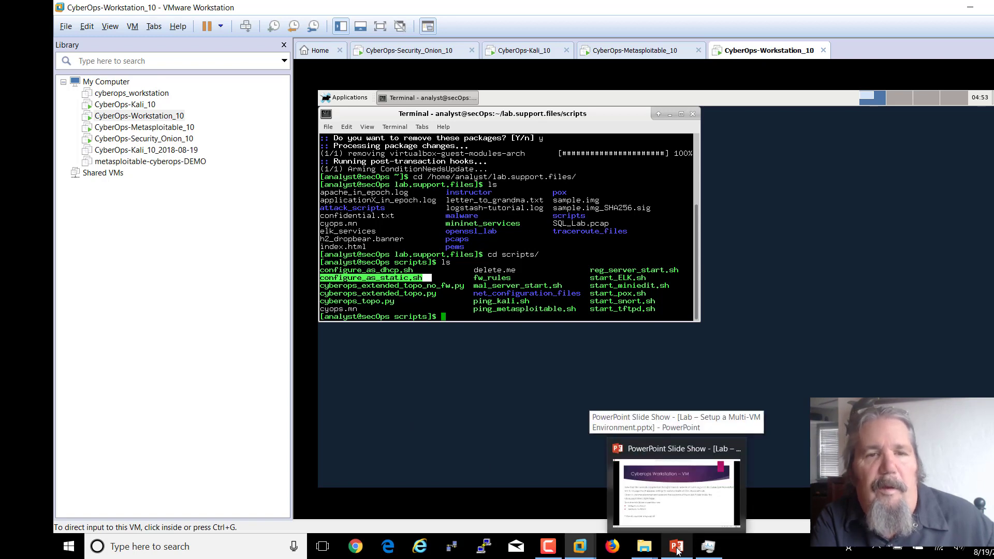
- Step the slide show back to slide 30, 'CyberOps Workstation- Remove Virtualbox tools'
click(678, 551)
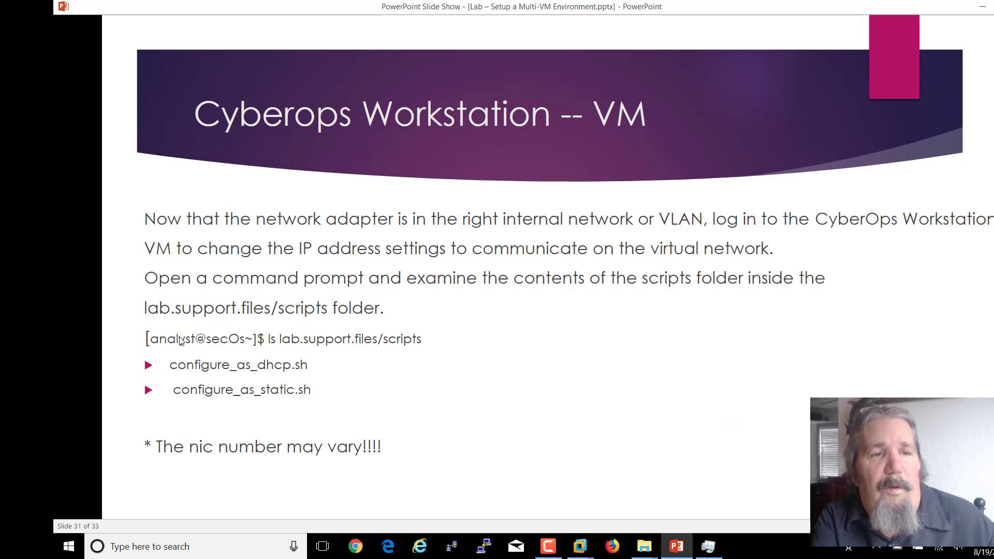
key(Left)
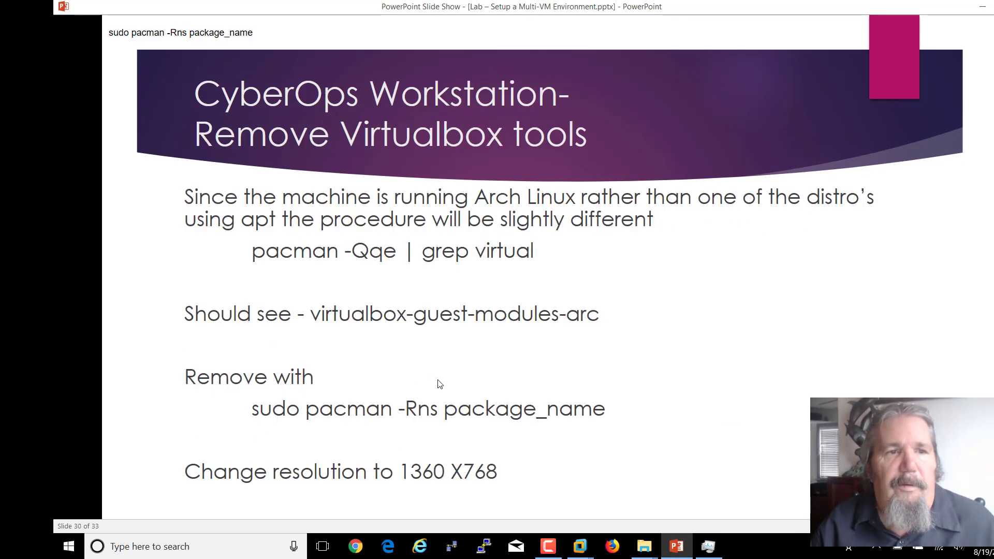
key(Right)
key(Right)
key(Left)
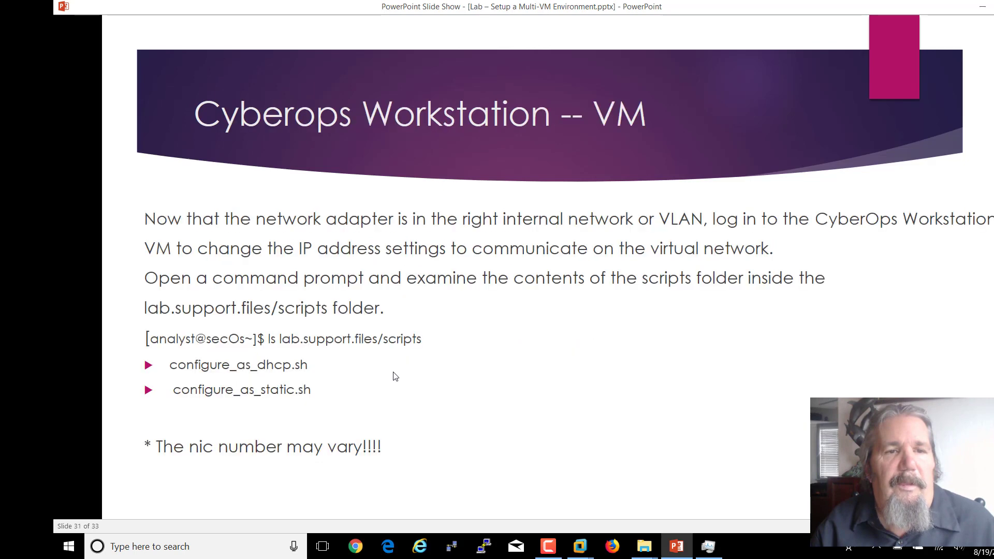
key(Left)
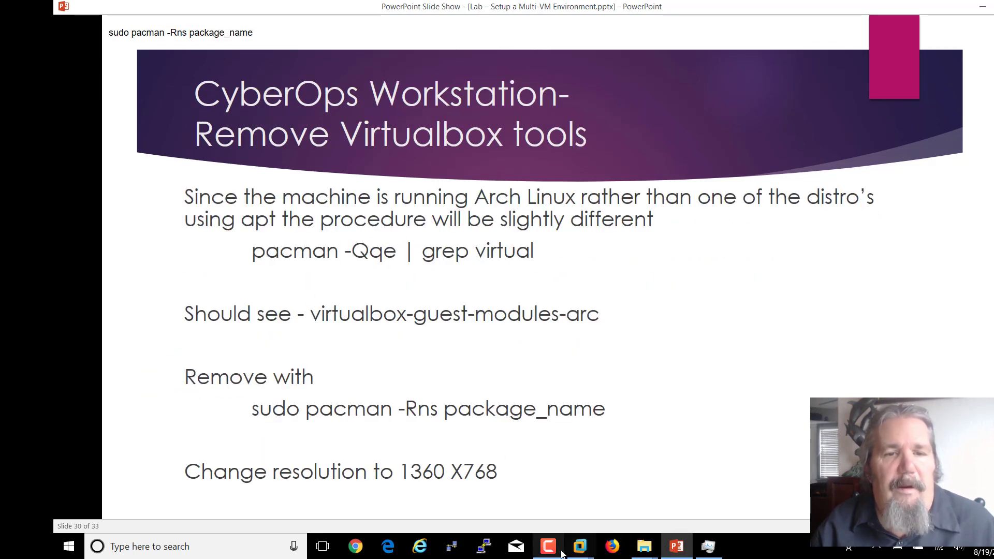
- Run ifconfig in the VM and highlight ens33 at 192.168.0.11, netmask 255.255.255.0
mouse_move(578, 551)
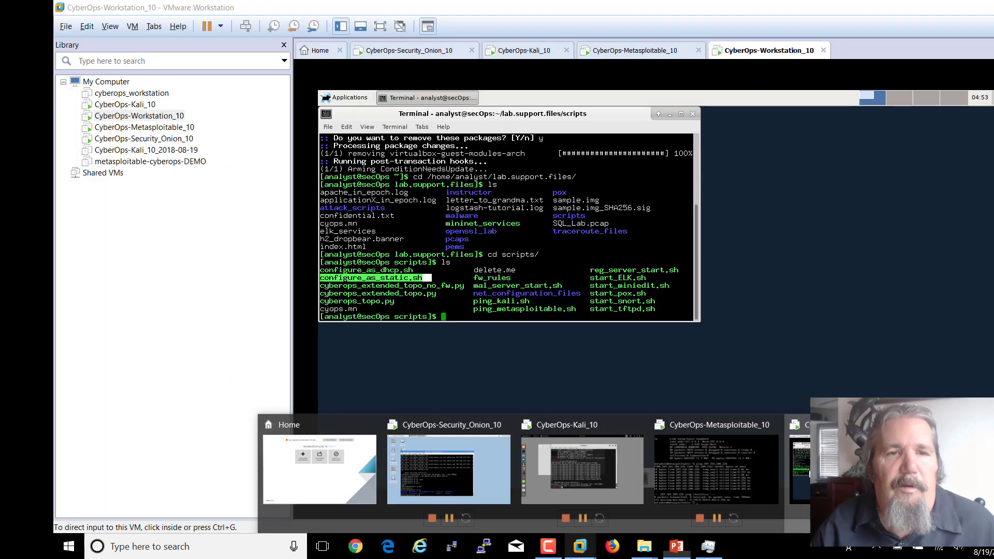
click(673, 469)
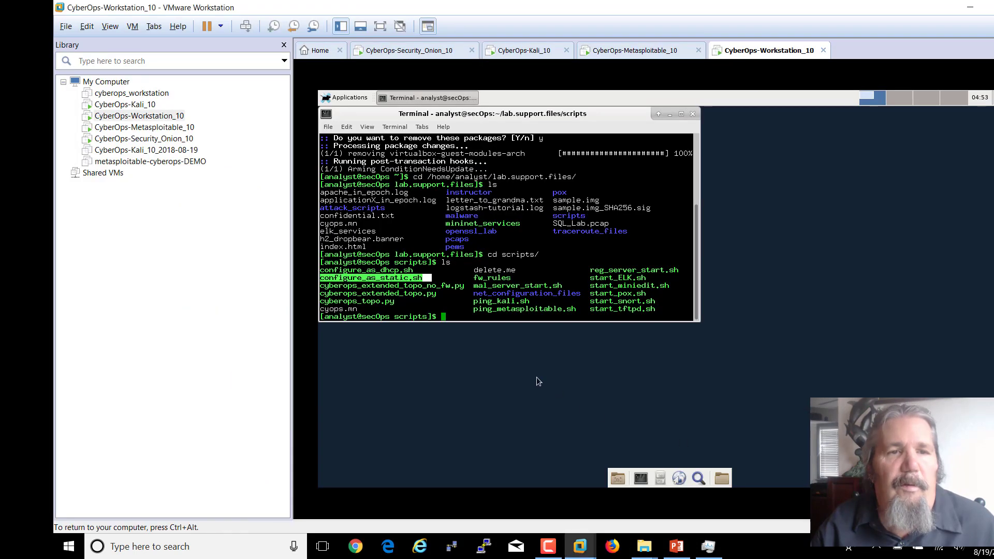
click(449, 318)
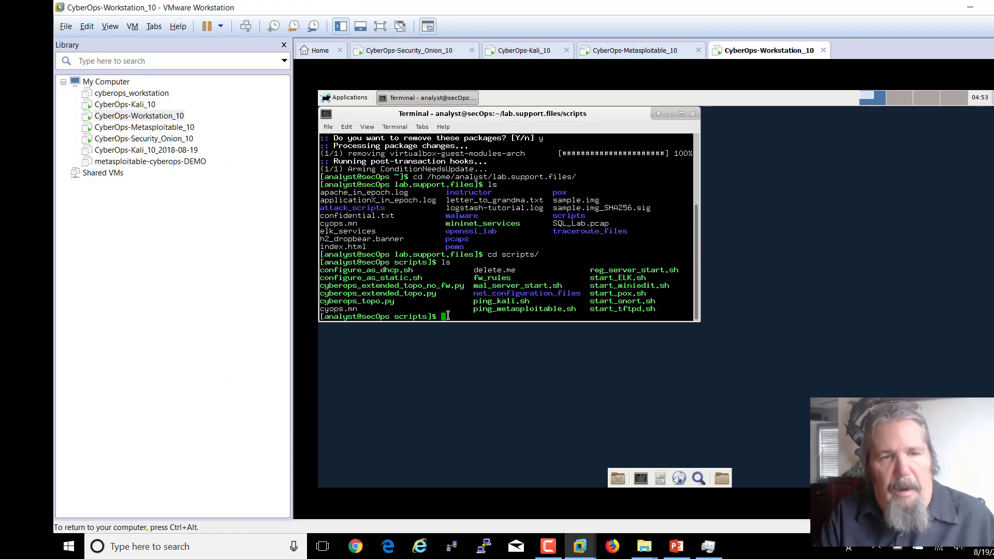
text(ifconfig)
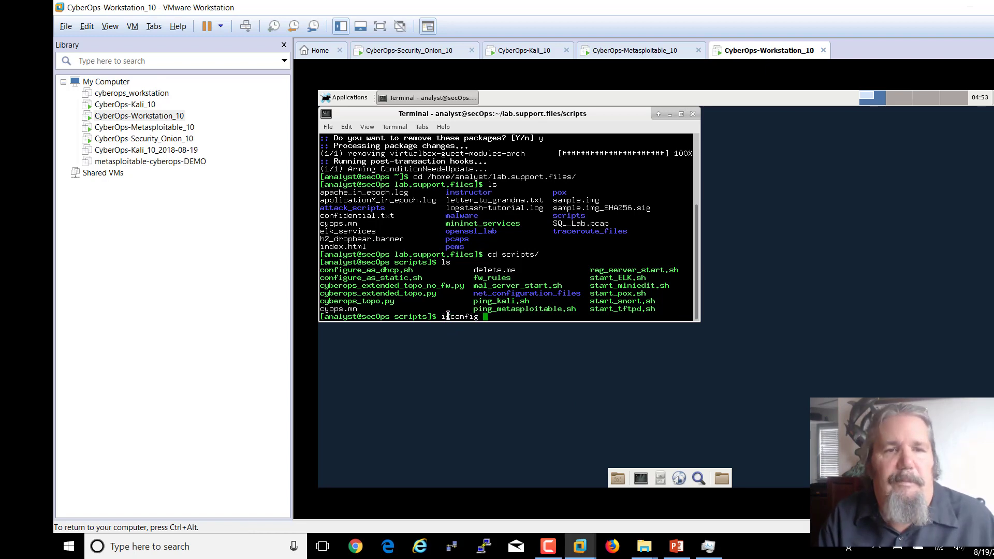
key(Return)
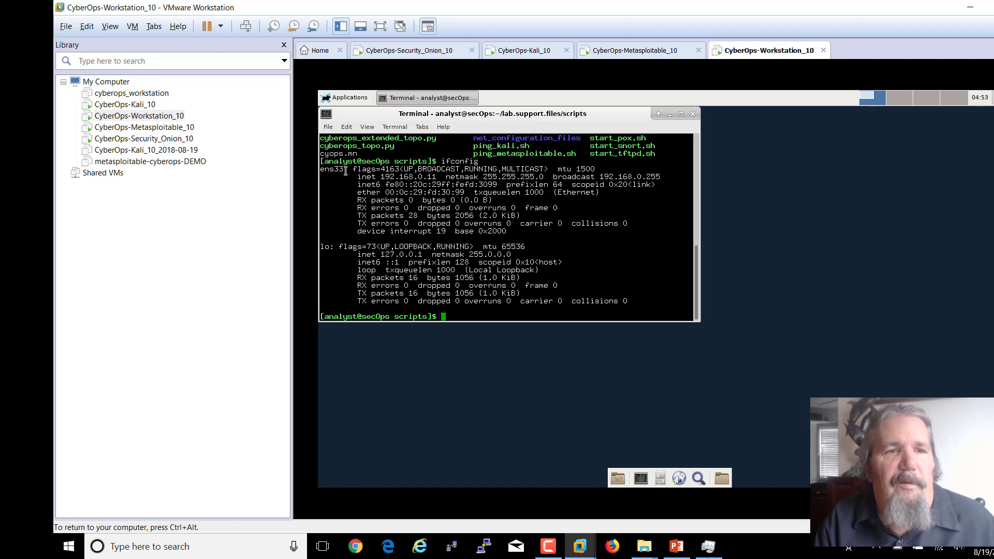
drag(348, 170, 322, 172)
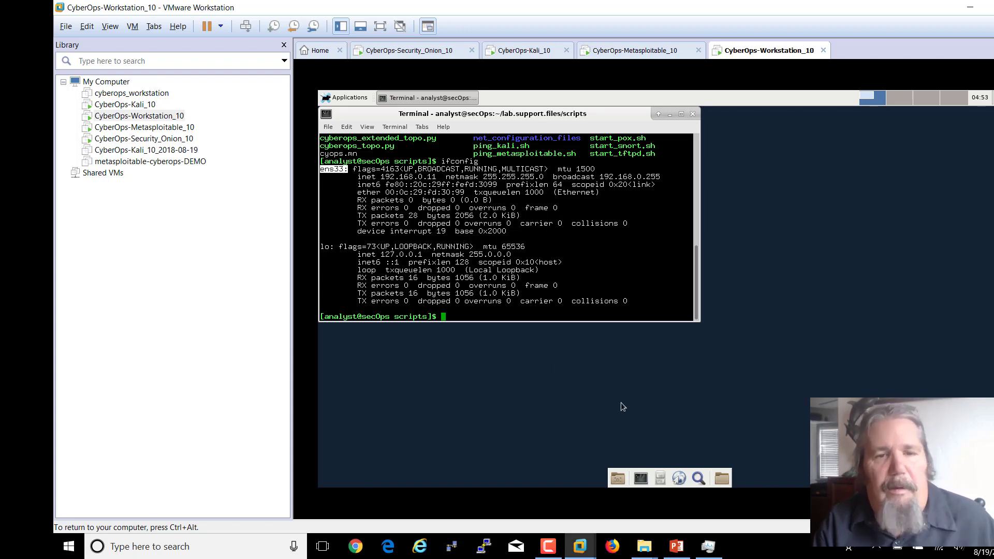
- Close Firefox, advance the deck to slide 32 'Confirm Connectivity', and return to the VM
click(611, 548)
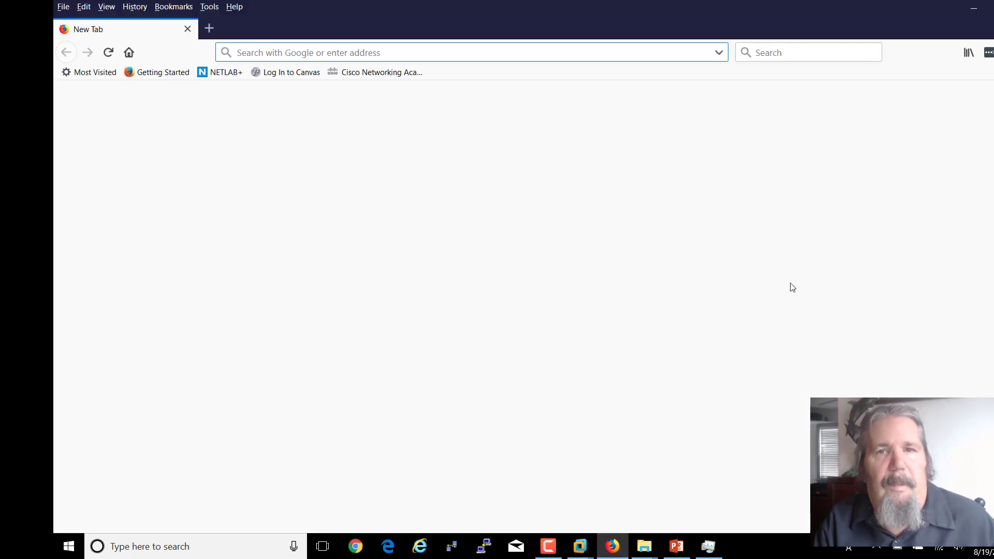
click(993, 8)
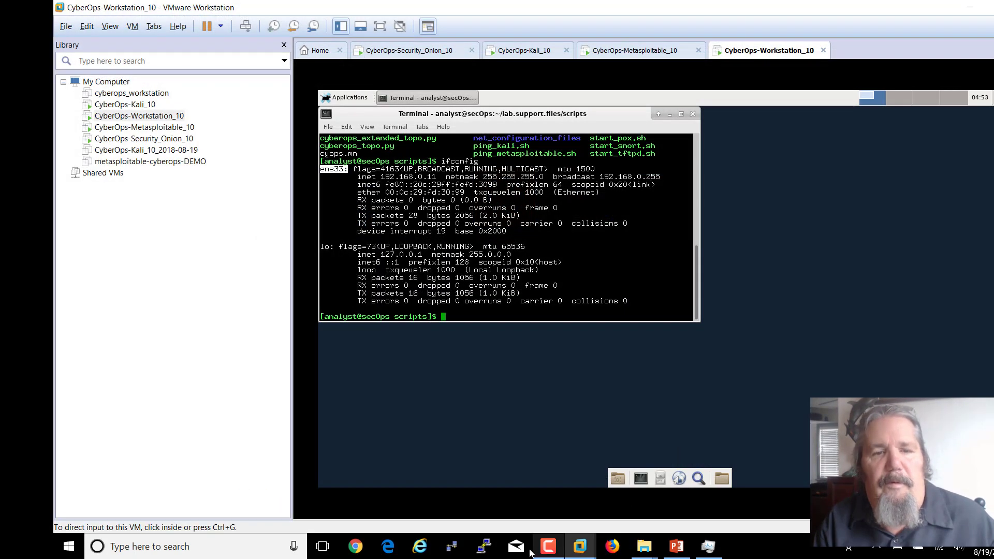
click(677, 548)
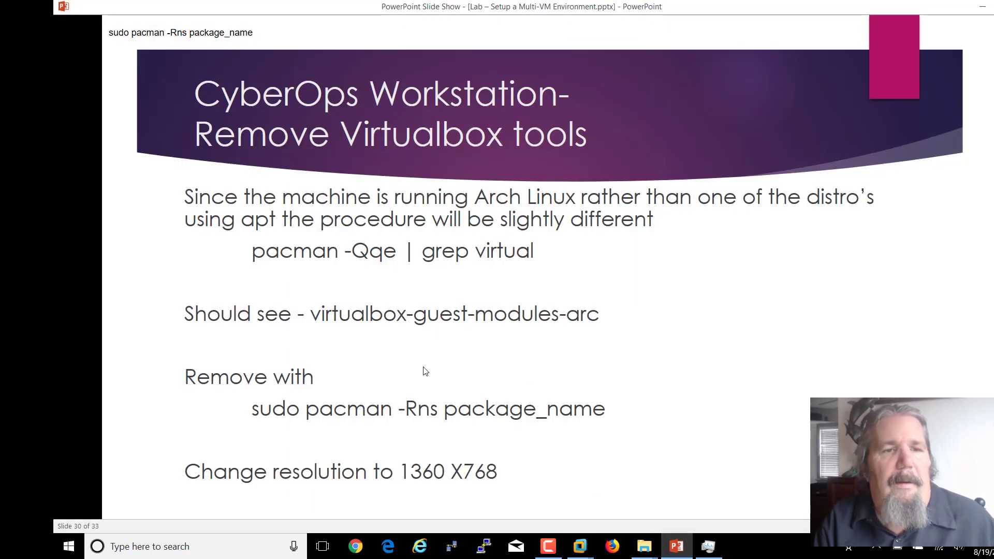
click(445, 367)
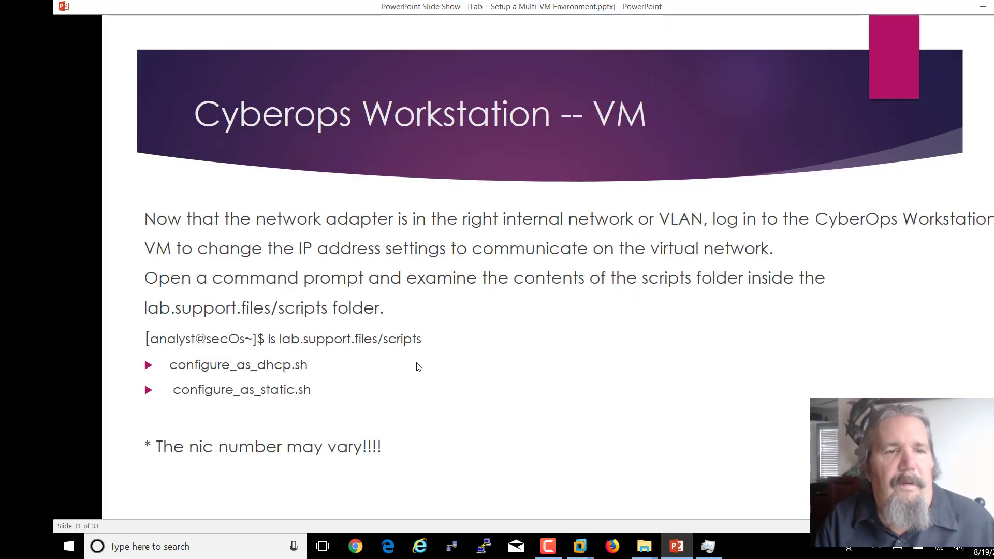
click(419, 367)
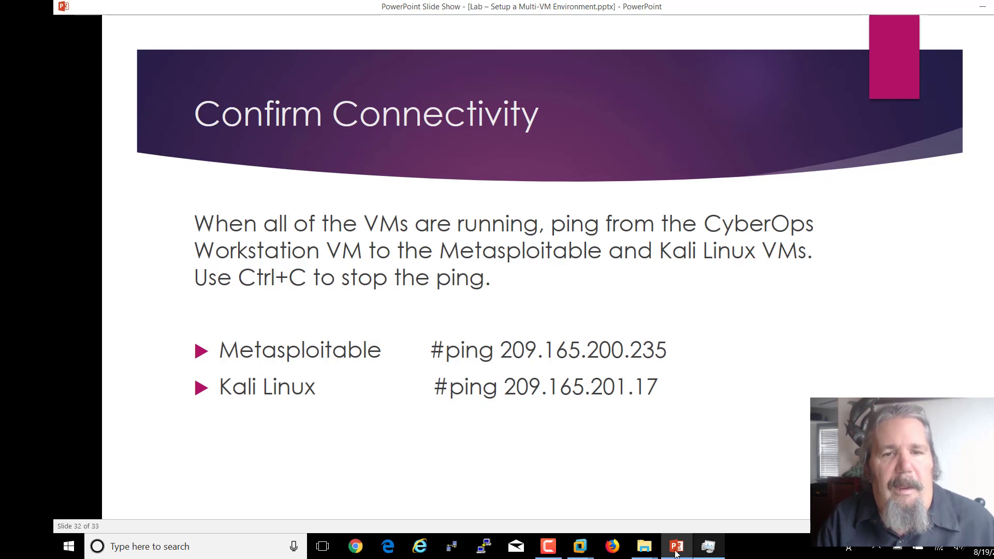
mouse_move(582, 550)
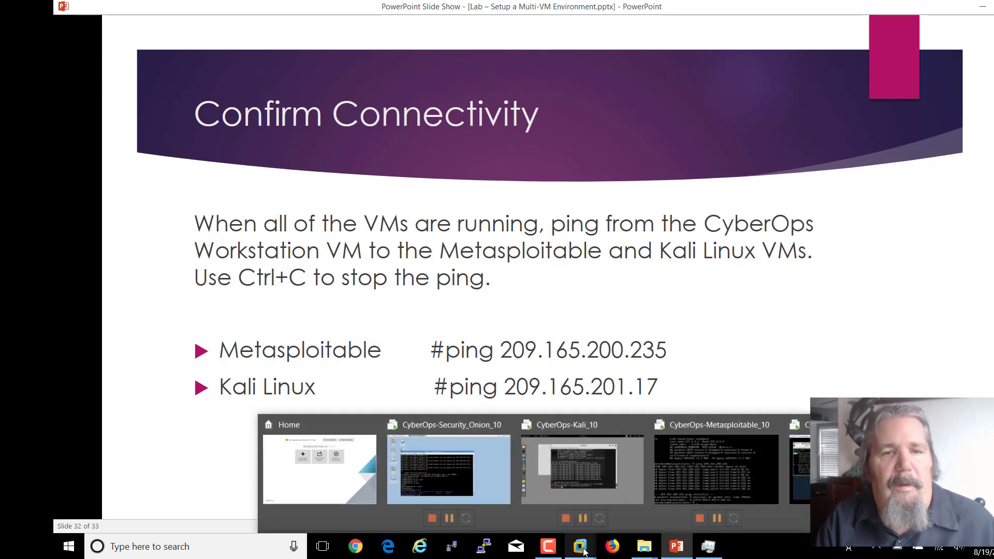
click(792, 476)
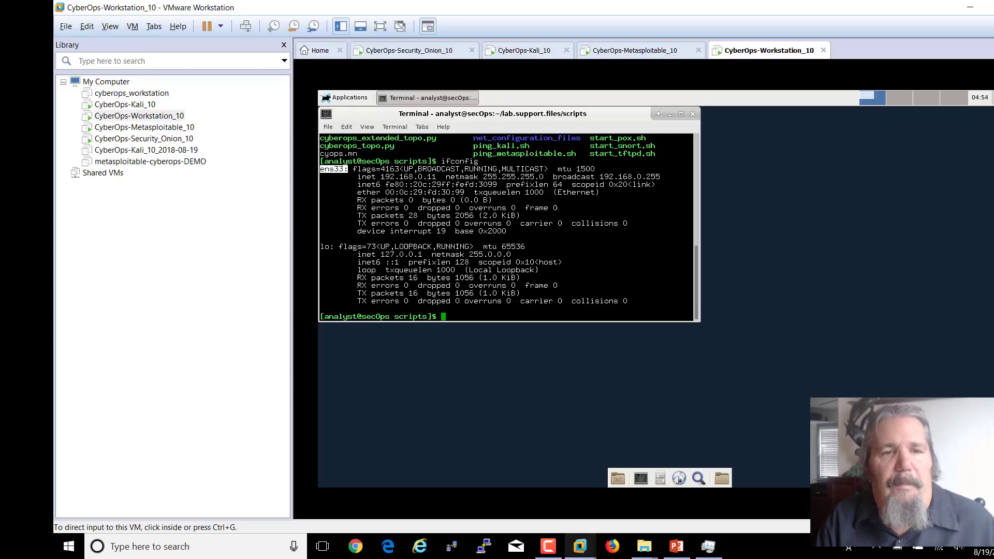
- Ping 209.165.200.35 from the VM and stop it after 14 packets with 100% loss
click(450, 308)
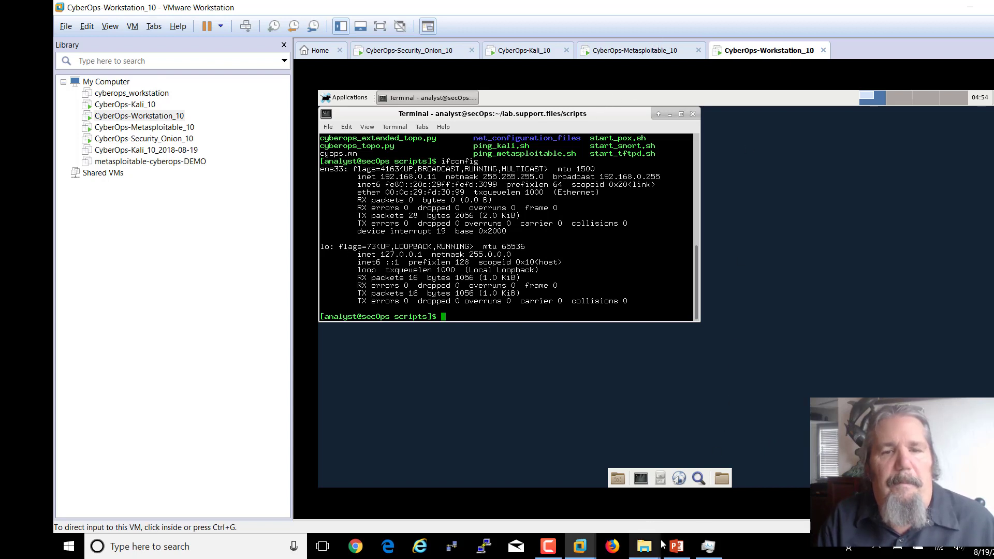
mouse_move(646, 545)
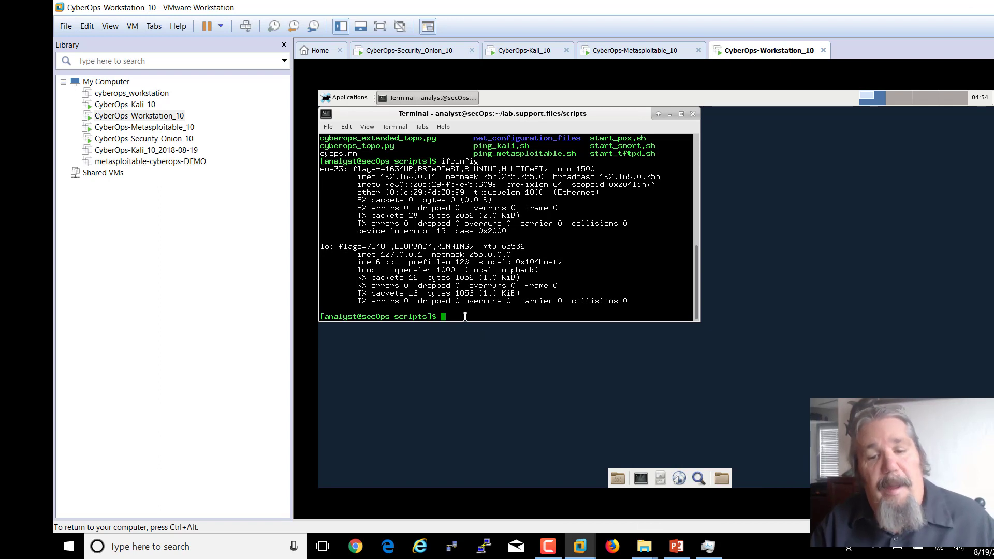
text(ping )
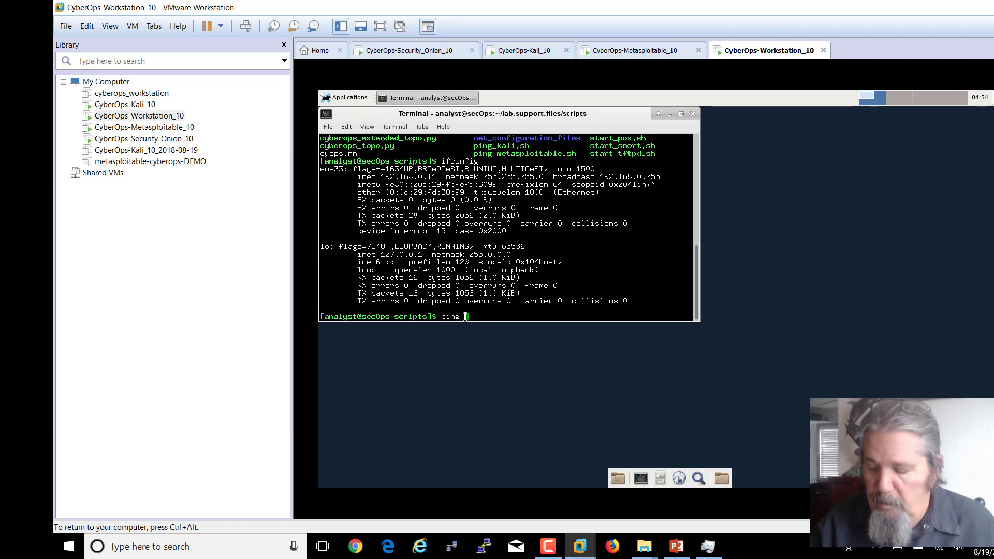
text(109.)
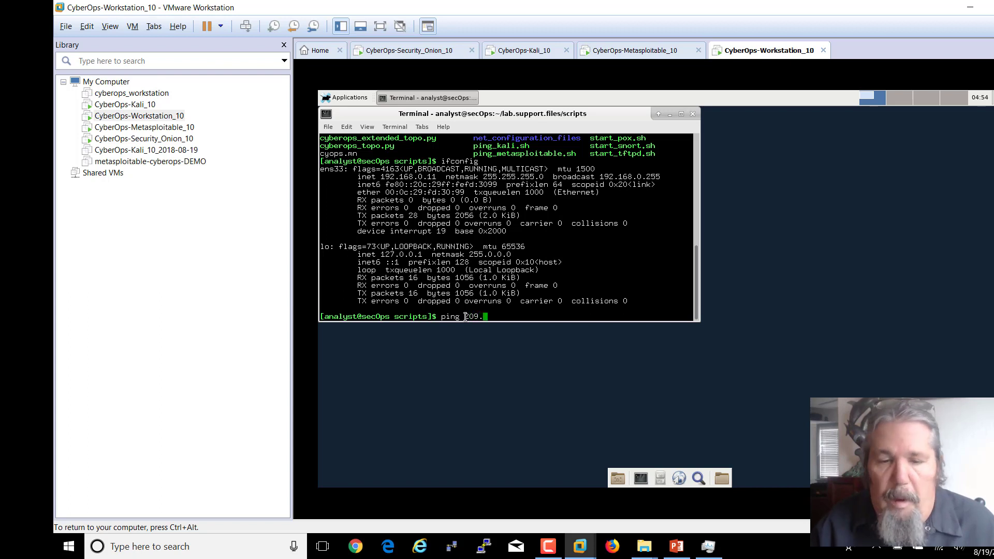
text(165.)
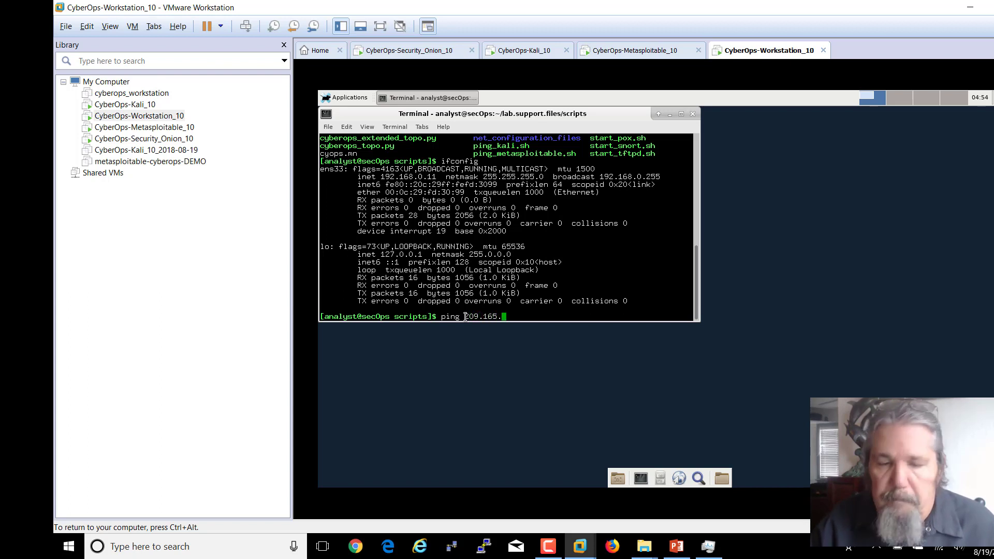
text(200.35)
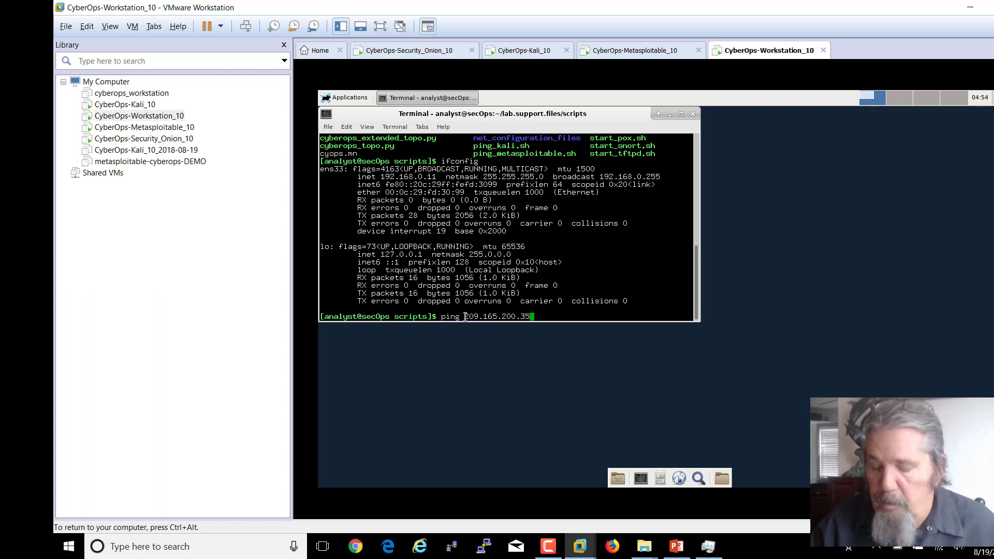
key(Return)
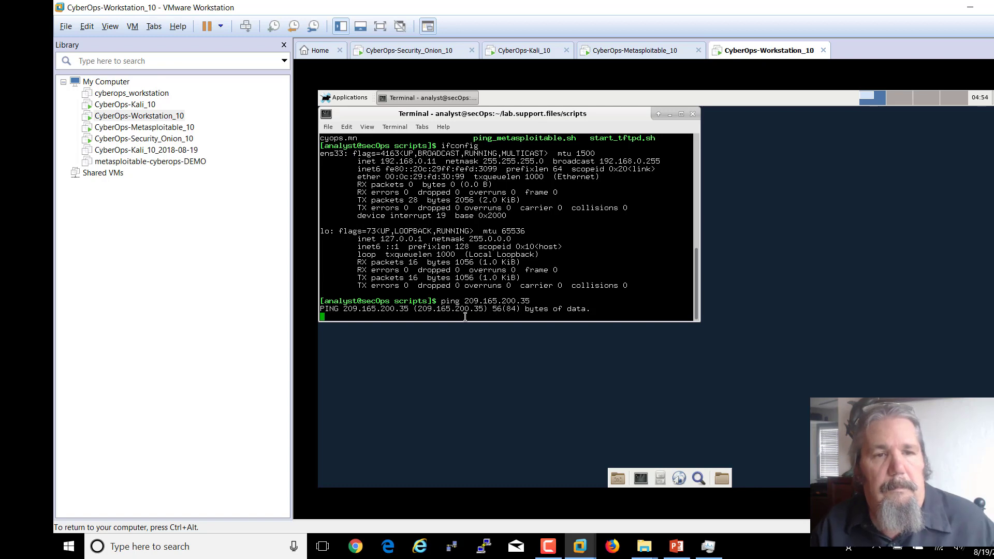
key(ctrl+c)
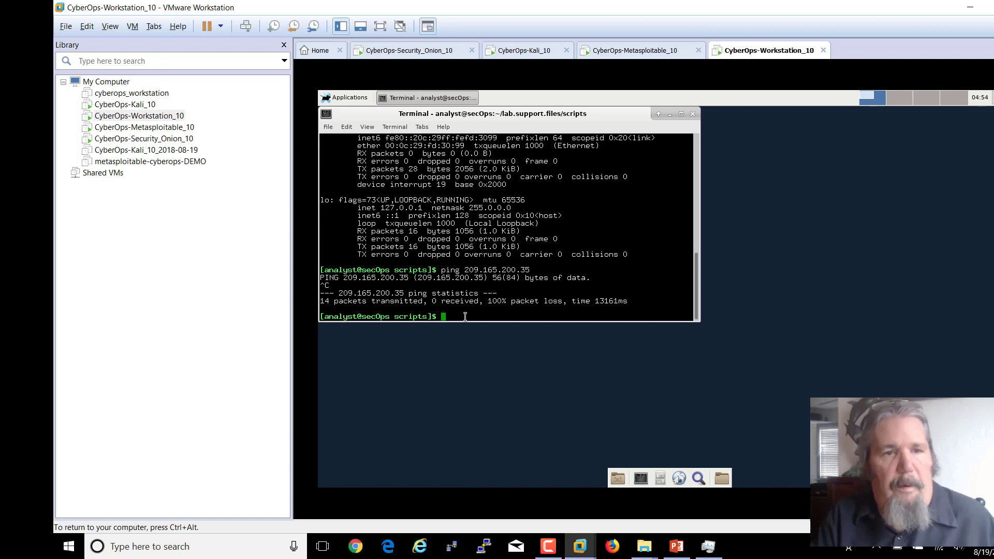
- List the scripts folder and run ./configure_as_dhcp.sh to put the VM on DHCP
text(l)
key(BackSpace)
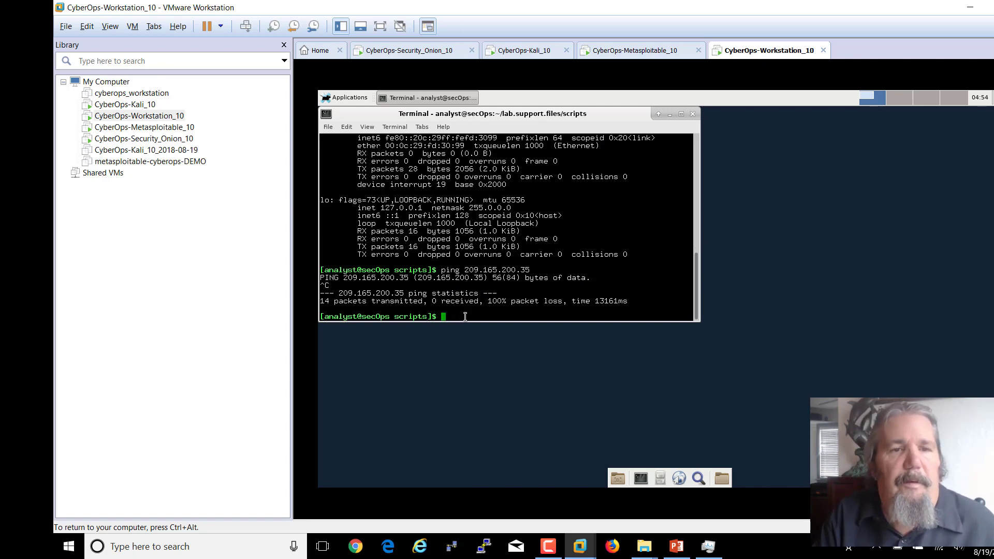
text(ls)
key(Return)
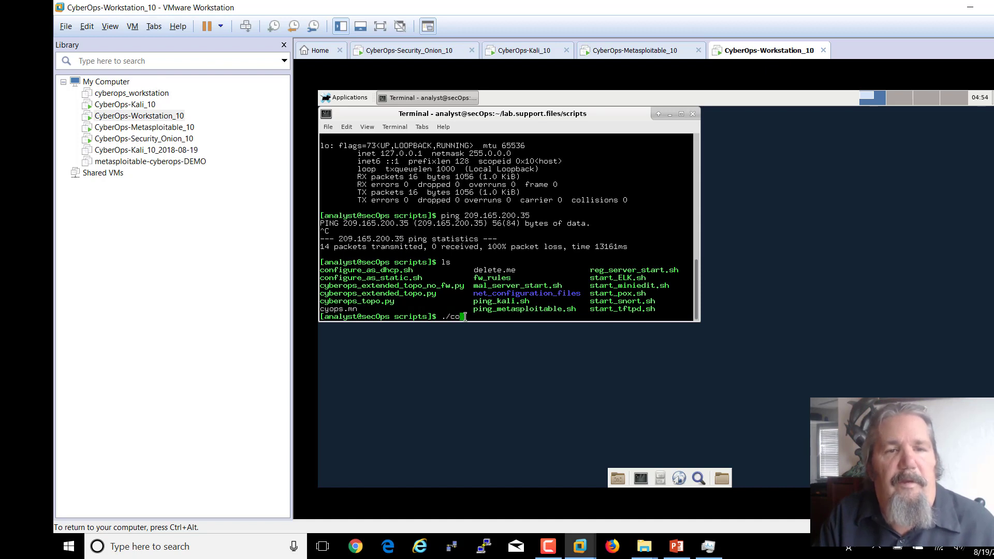
text(./con)
key(Tab)
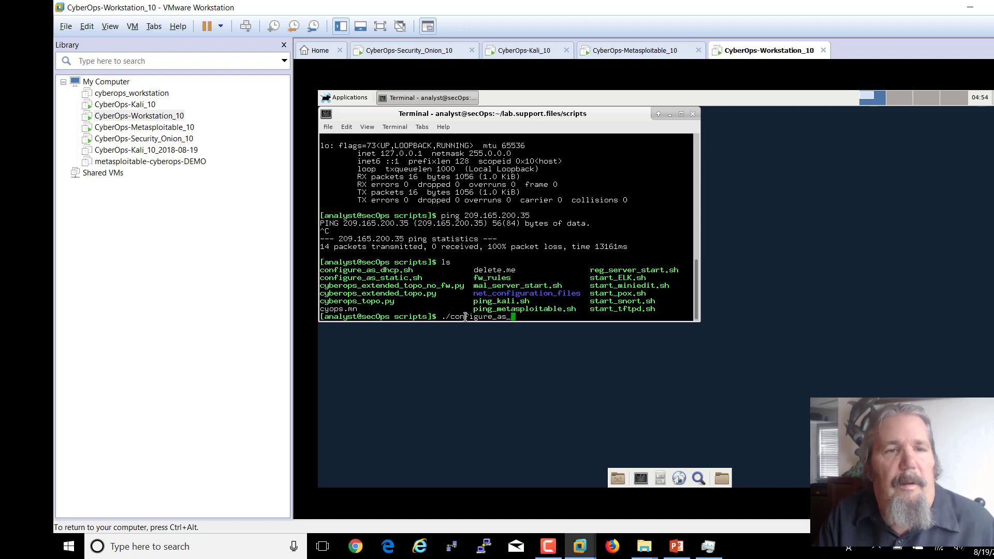
text(d)
key(Tab)
key(Return)
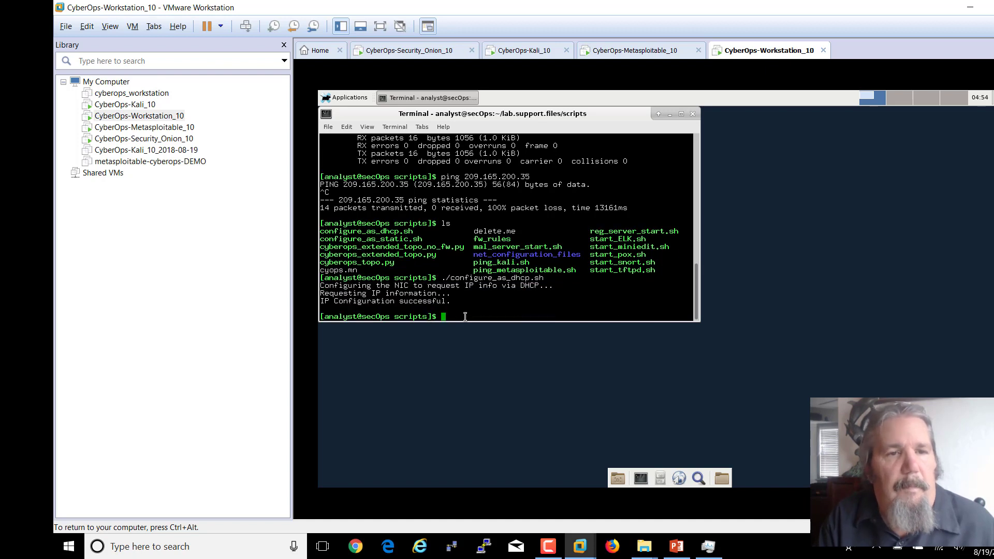
- Ping 209.165.200.235 and stop it after 8 of 8 replies with 0% loss
text(ping )
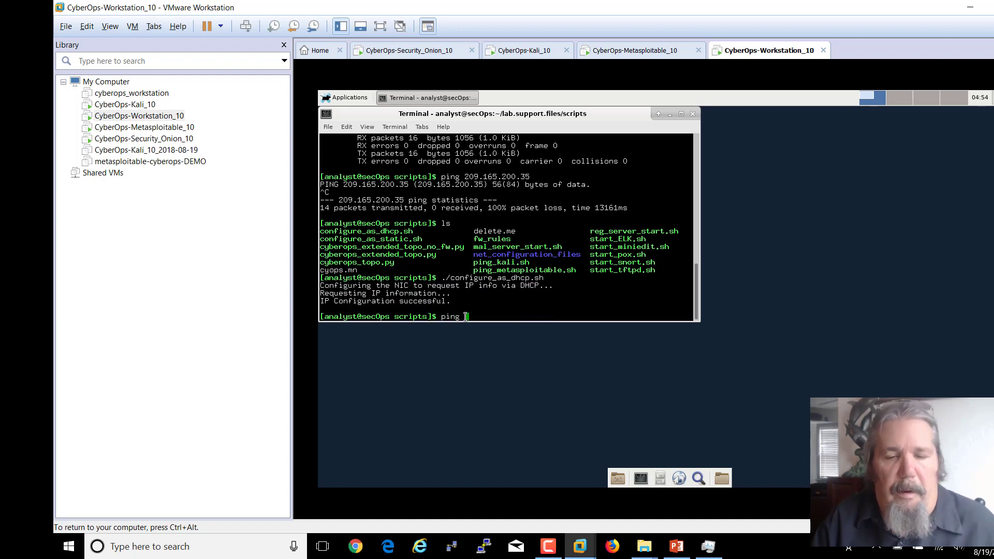
text(209.1)
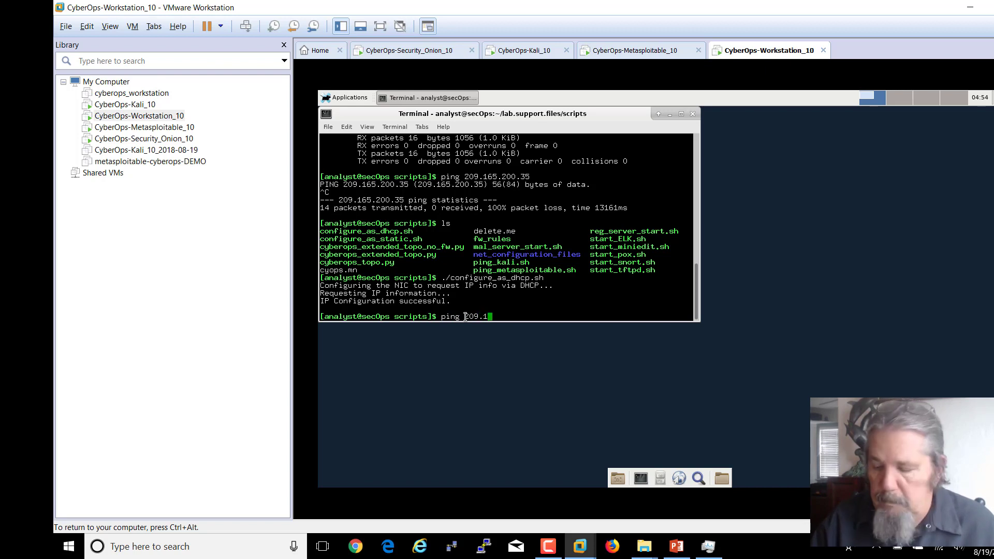
text(65.200)
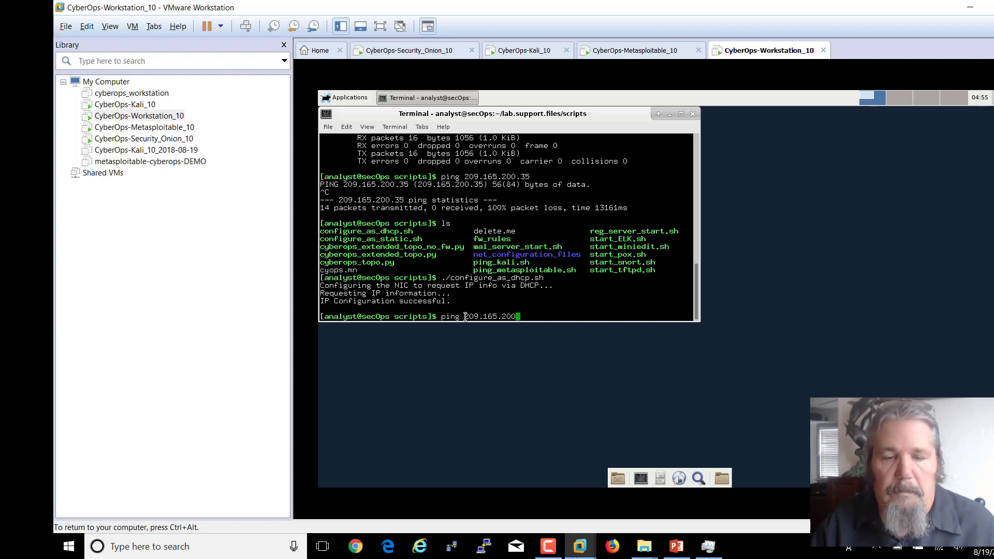
text(.235)
key(Return)
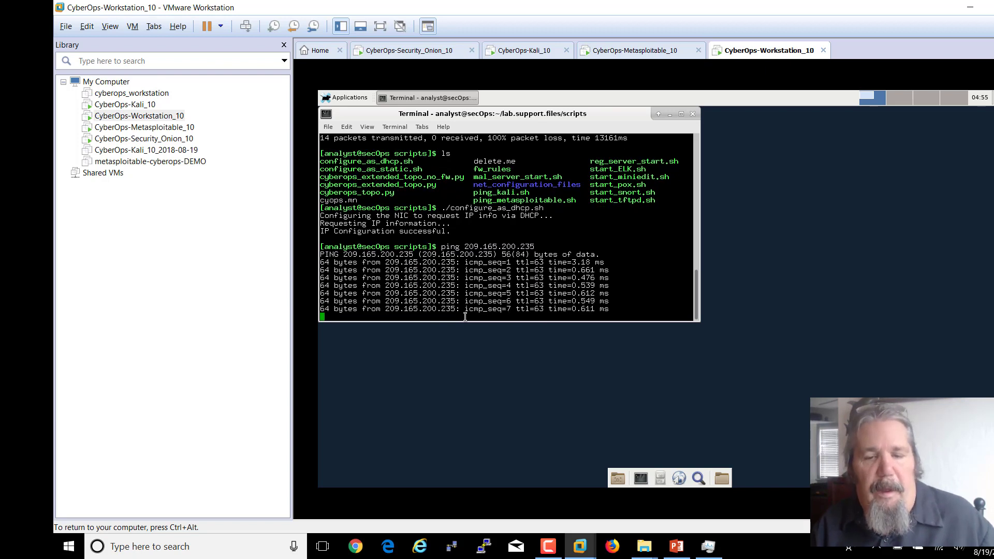
key(ctrl+c)
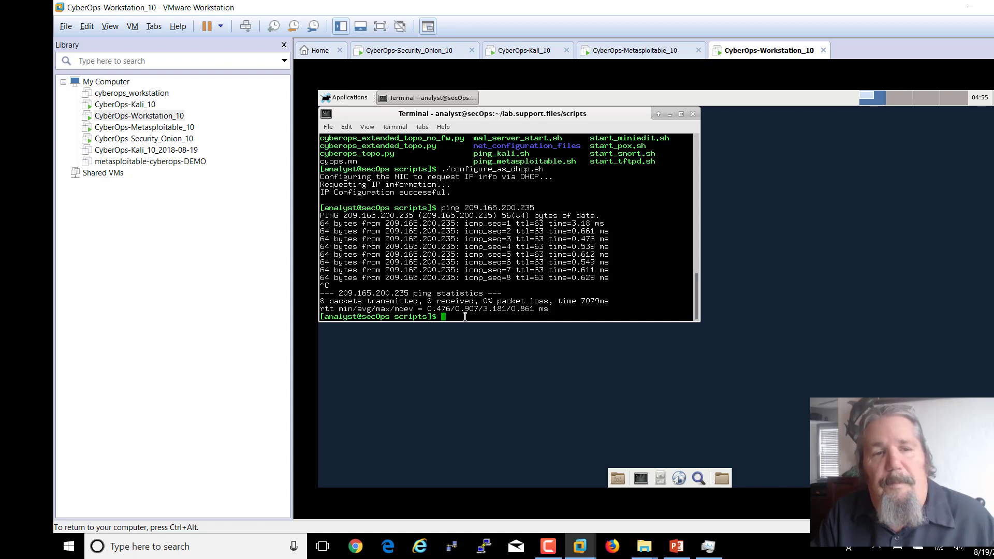
- Echo ping_metasploit.sh, then rerun the line with nano instead of echo to create the file
text(echo)
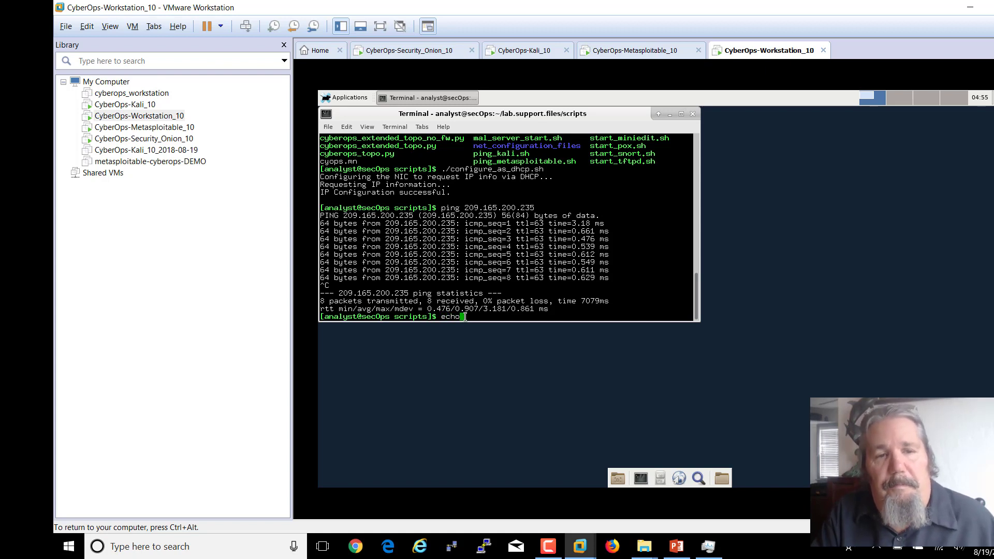
text( ping)
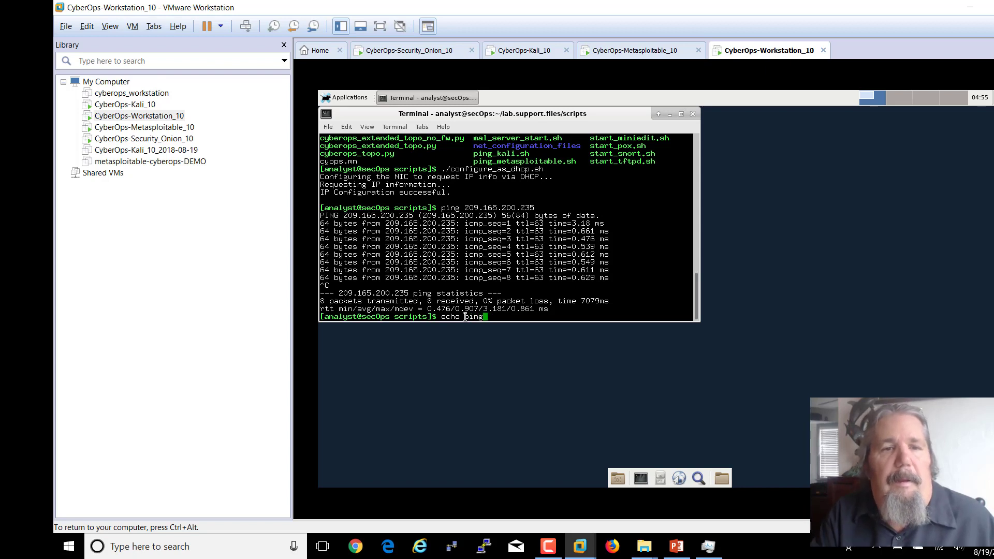
key(BackSpace)
text(_metasp)
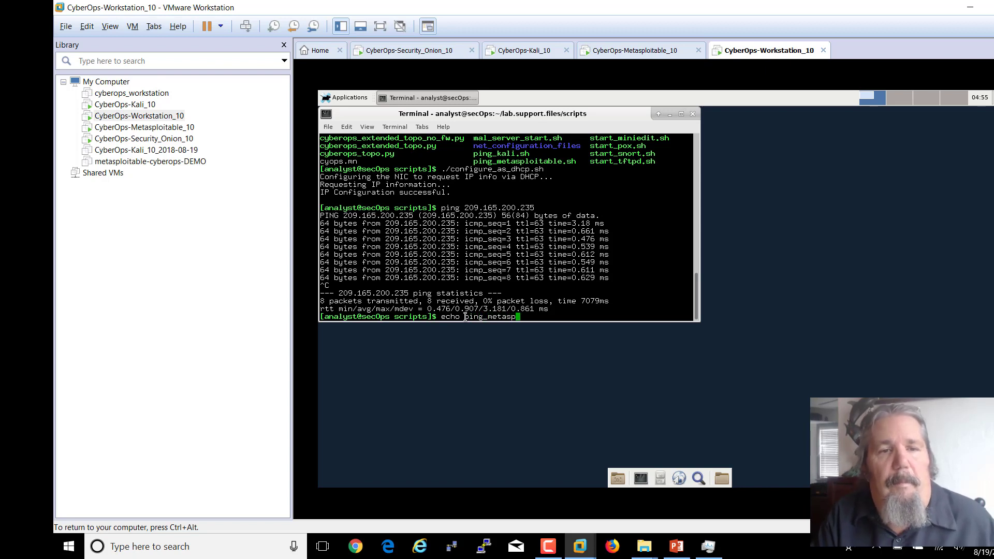
text(loit.sh)
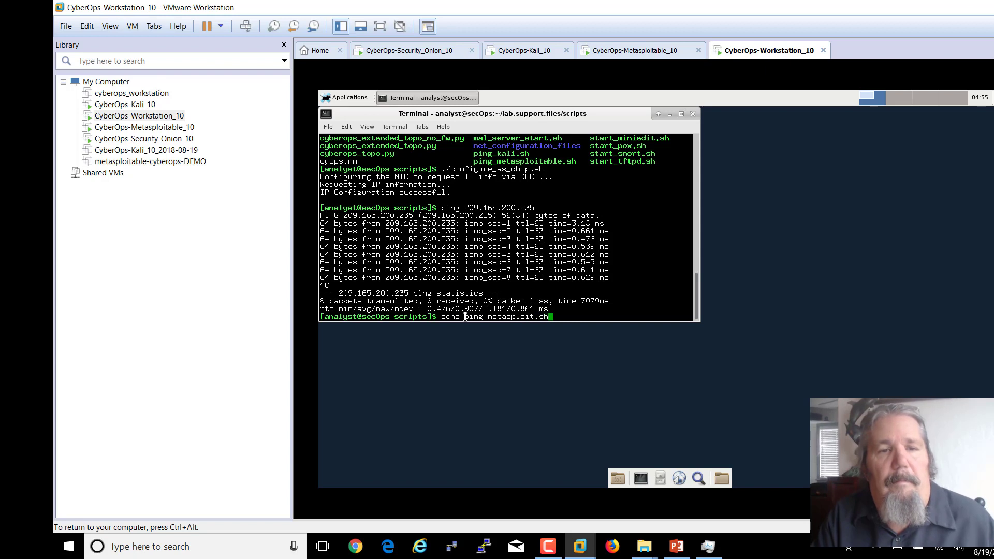
key(Return)
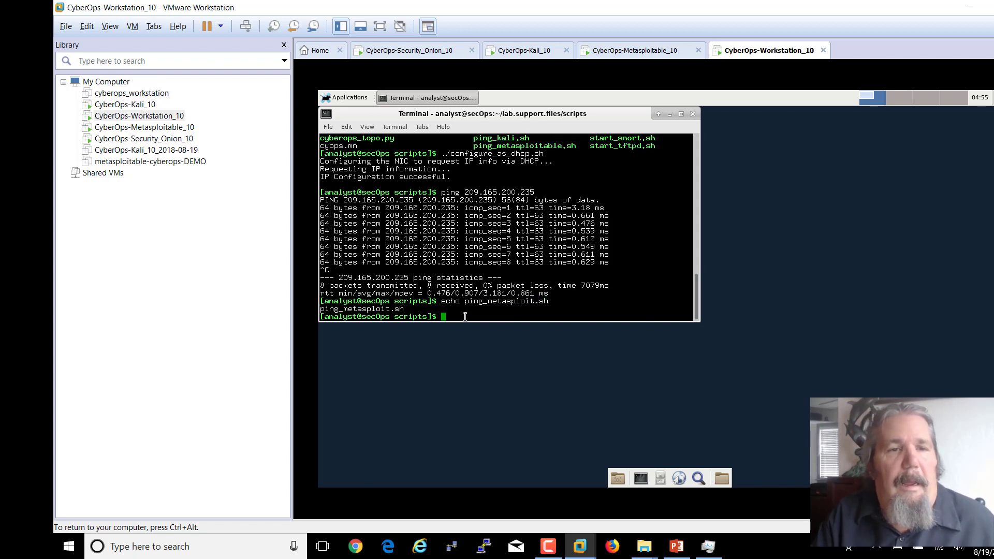
key(Up)
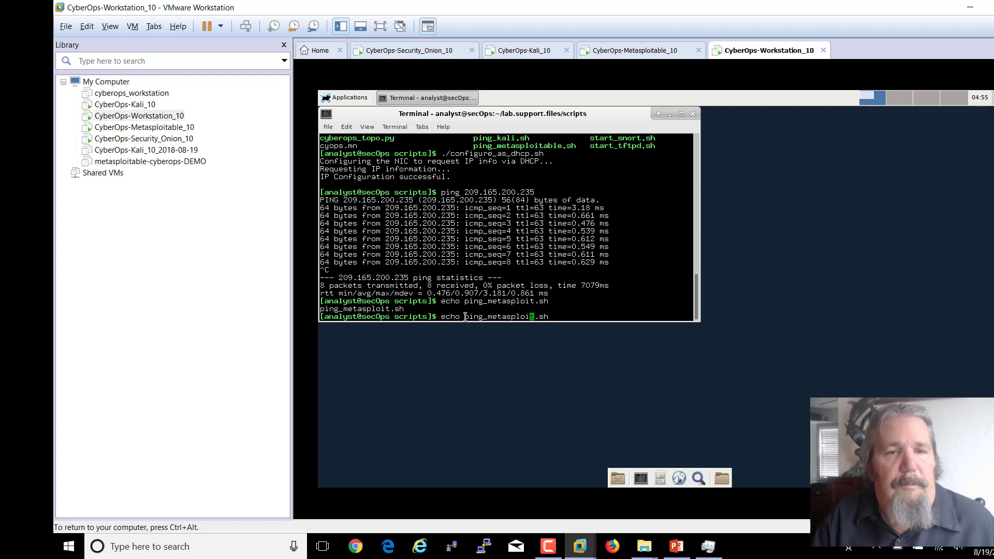
key(Left)
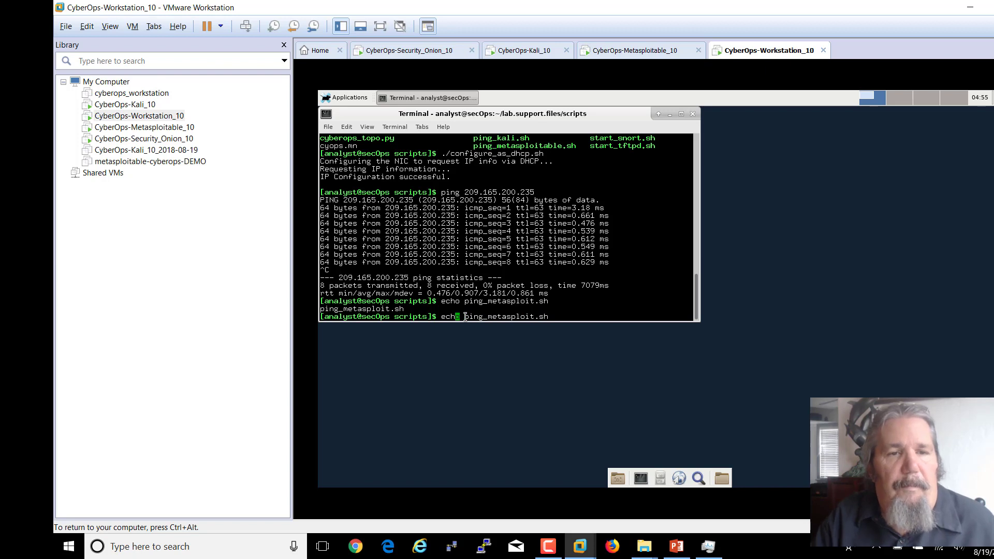
key(BackSpace)
key(BackSpace)
key(BackSpace)
key(BackSpace)
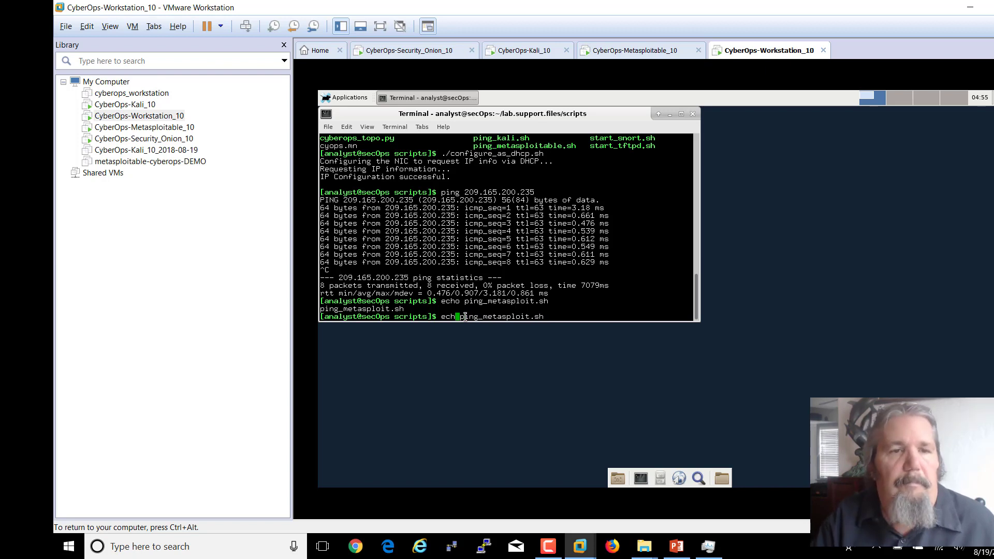
text(nano)
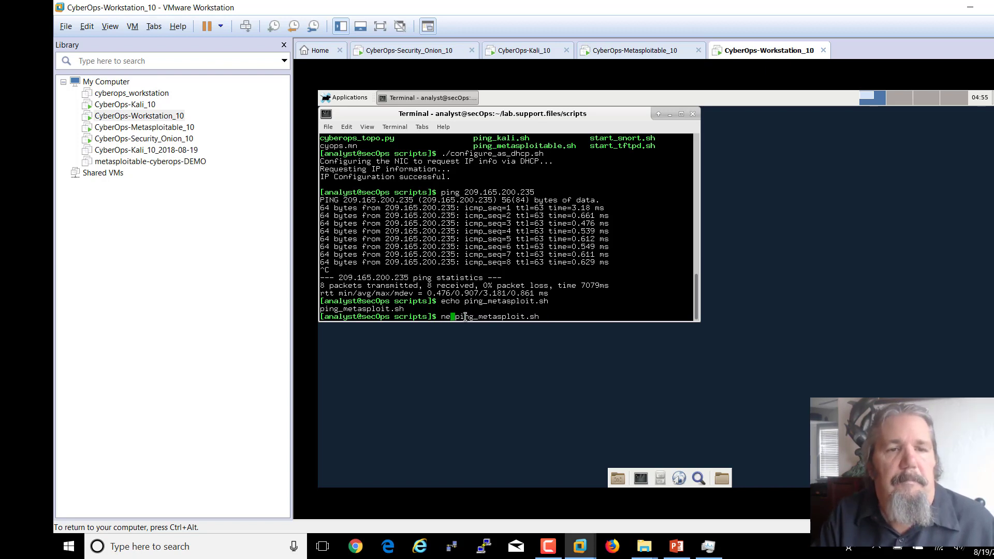
key(Return)
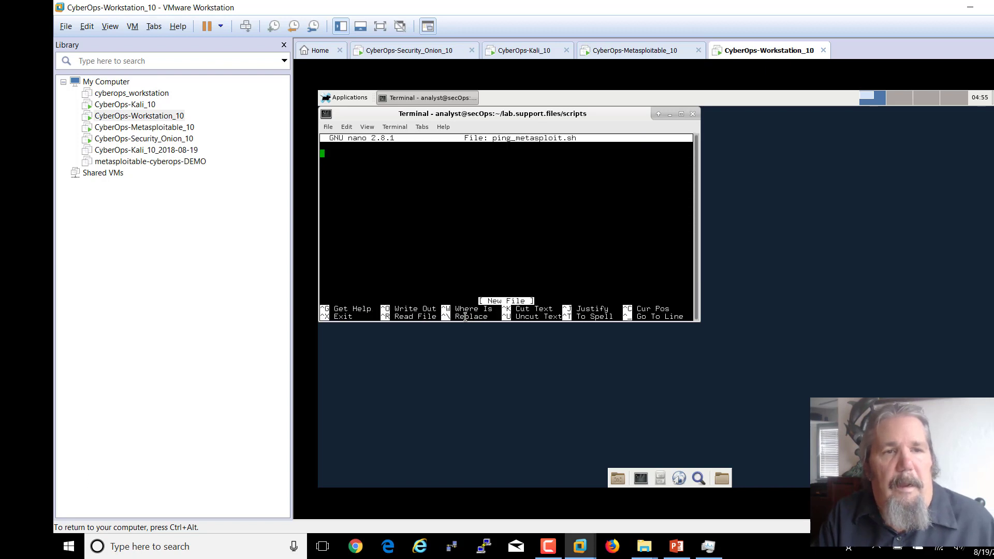
- Write 'ping 209.165.200.235' into ping_metasploit.sh, save it and exit nano
text(ping )
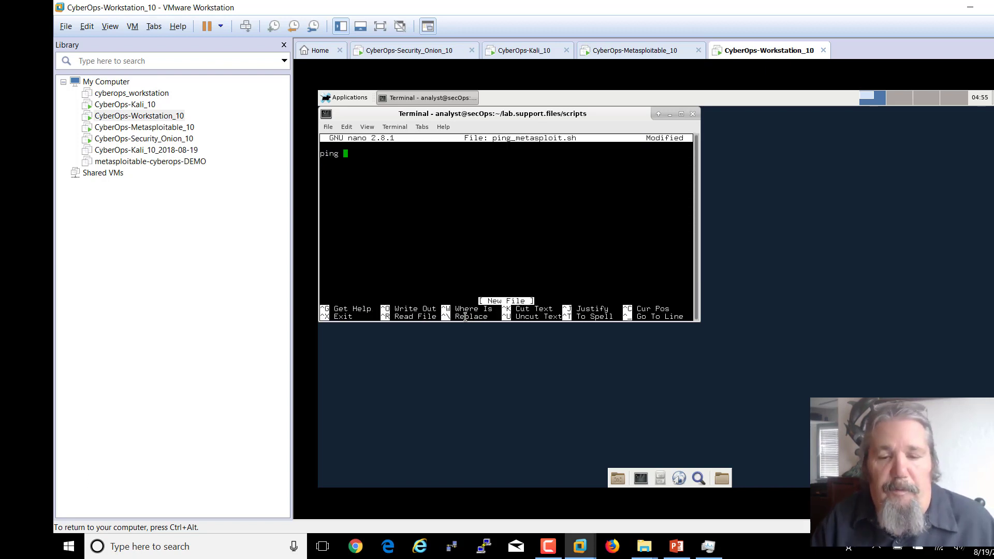
text(209)
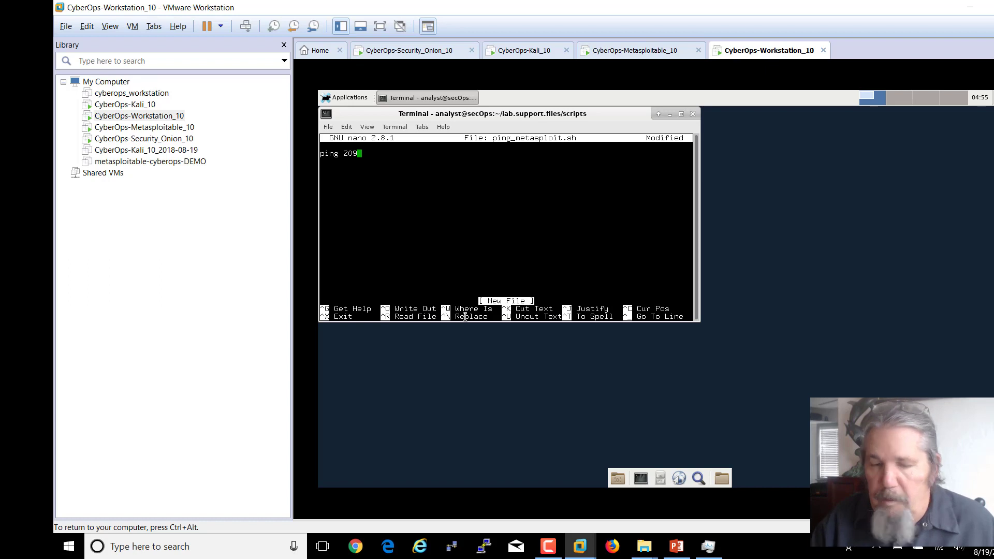
text(.16)
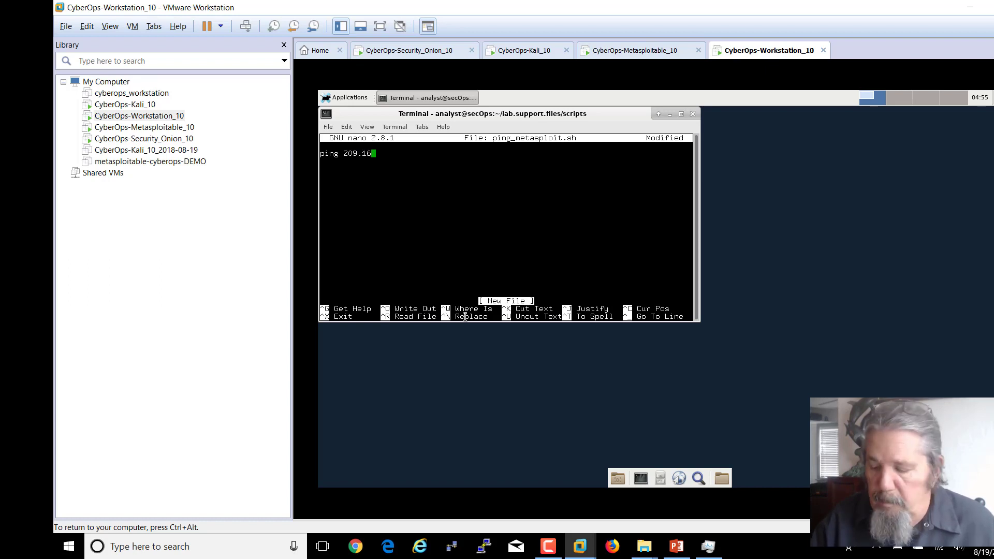
text(5.20)
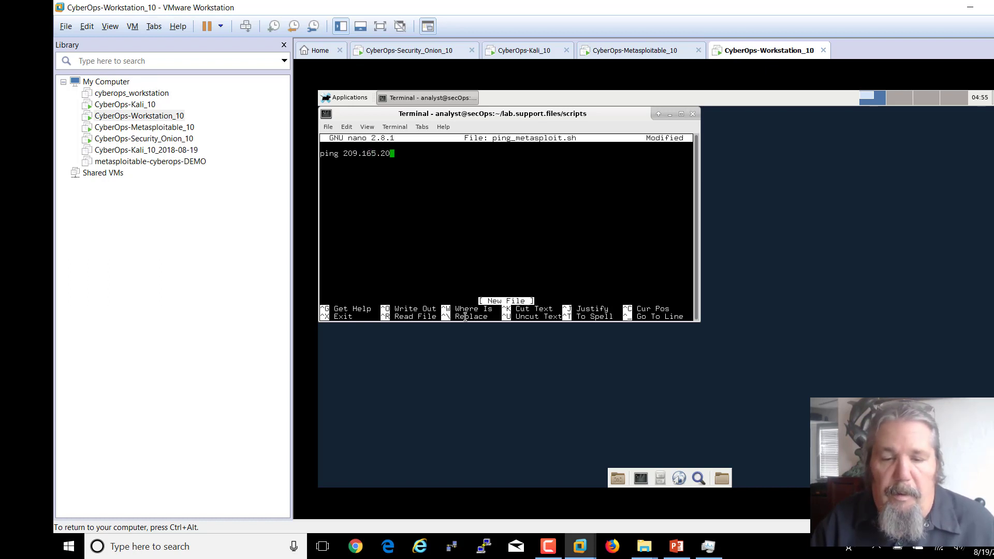
text(0.235)
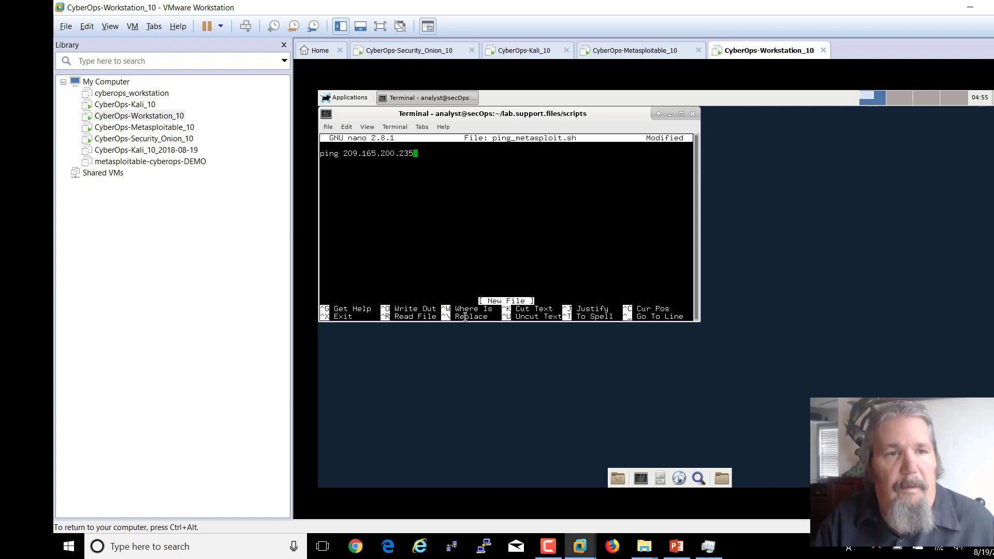
key(Return)
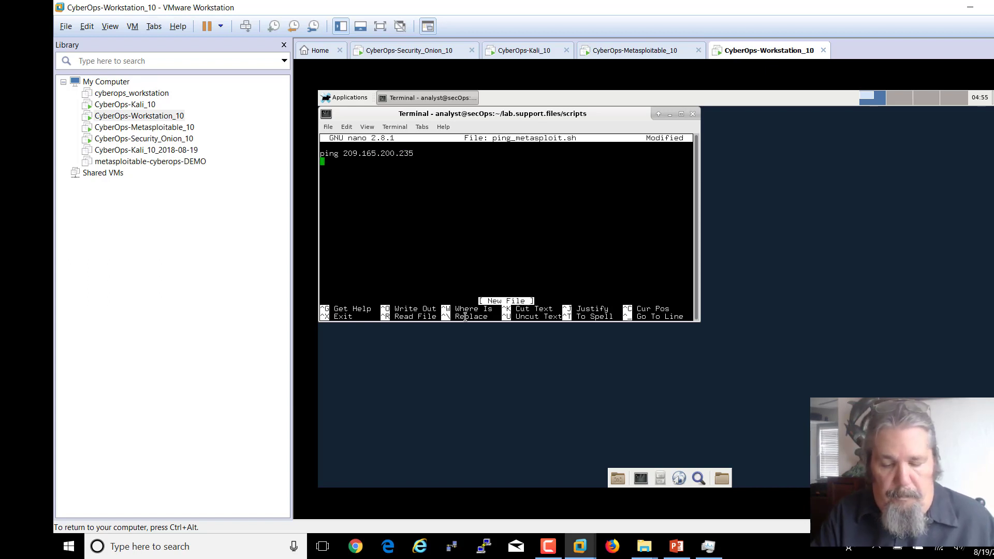
key(ctrl+o)
key(Return)
key(ctrl+x)
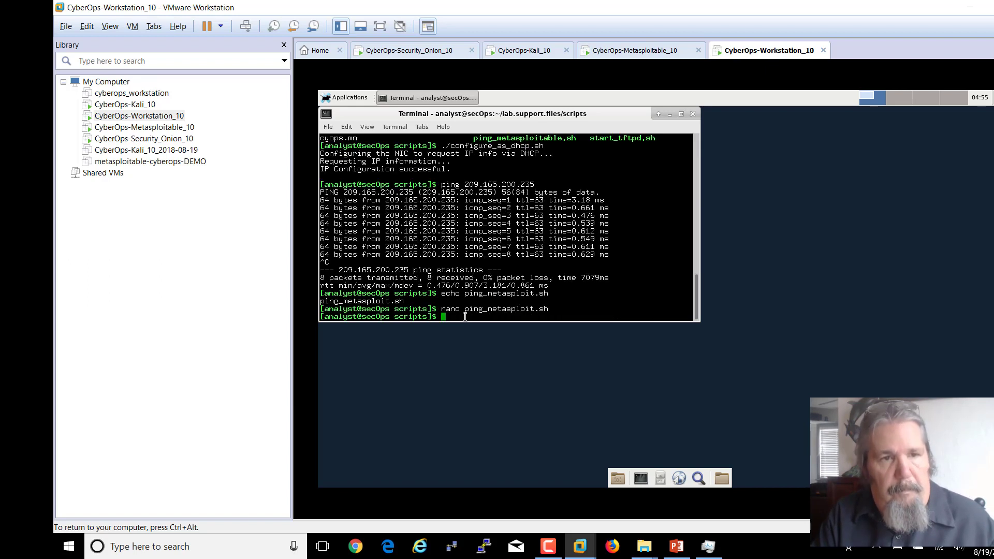
- Make ping_metasploit.sh executable with chmod +x, then list the ping* scripts
text(ch)
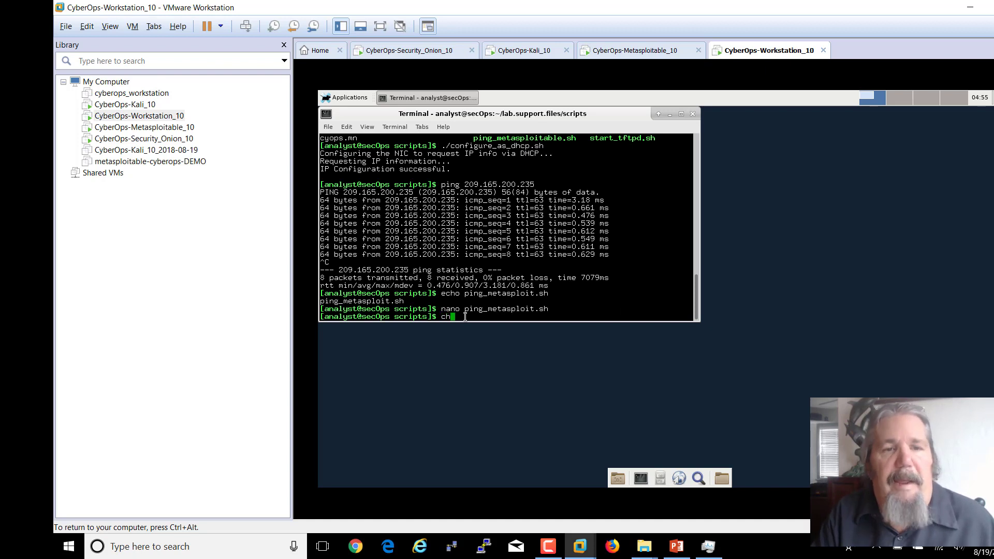
text(mod )
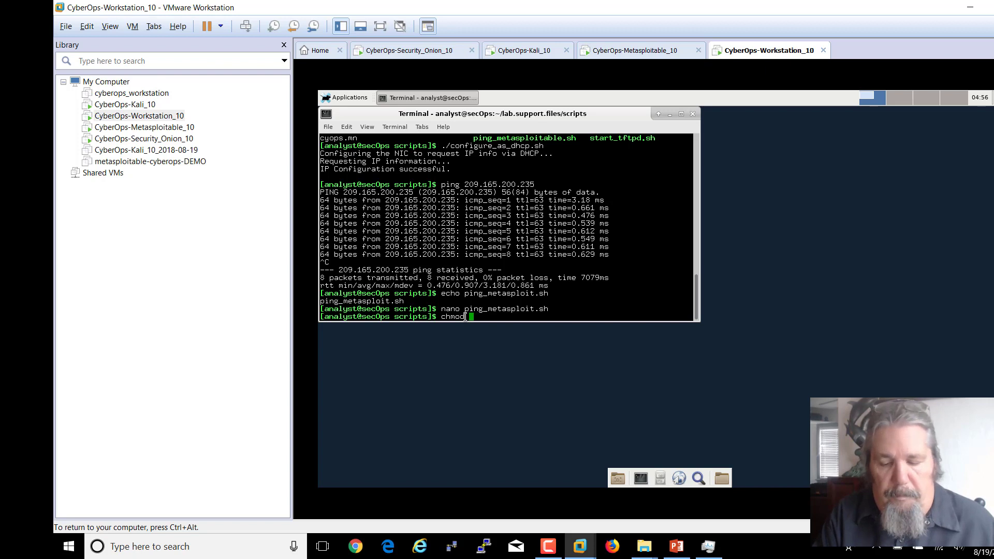
text(+x )
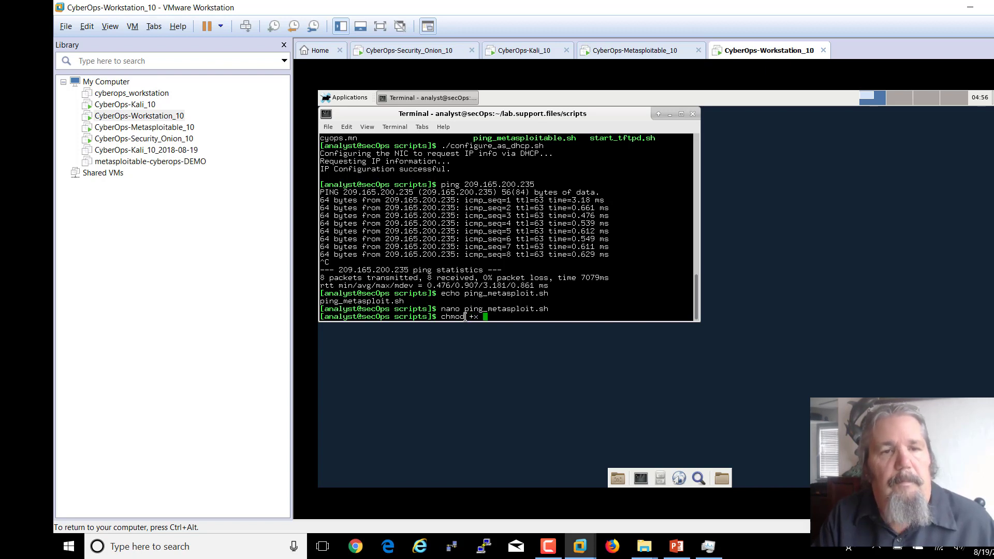
text(ping_)
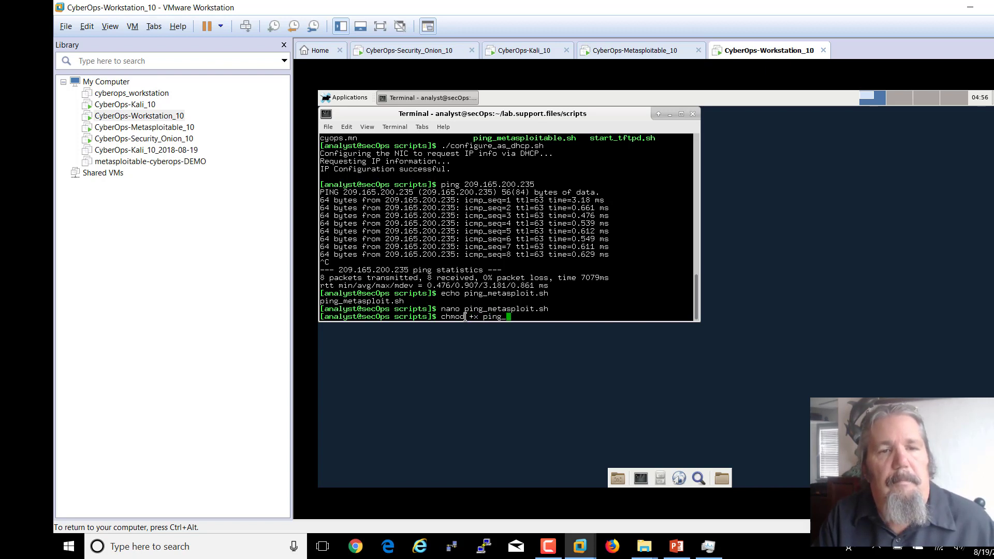
key(Tab)
text(.)
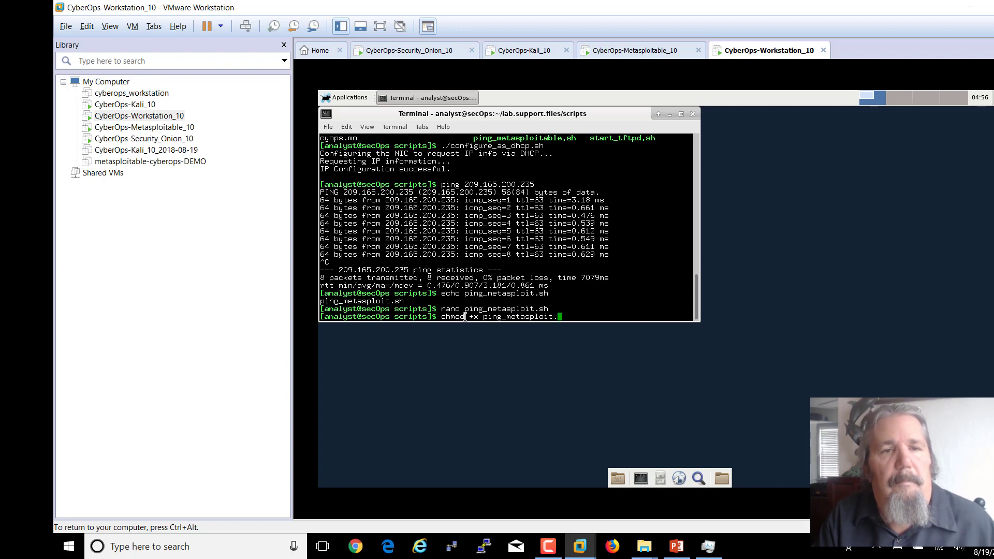
key(Tab)
key(Return)
text(ls )
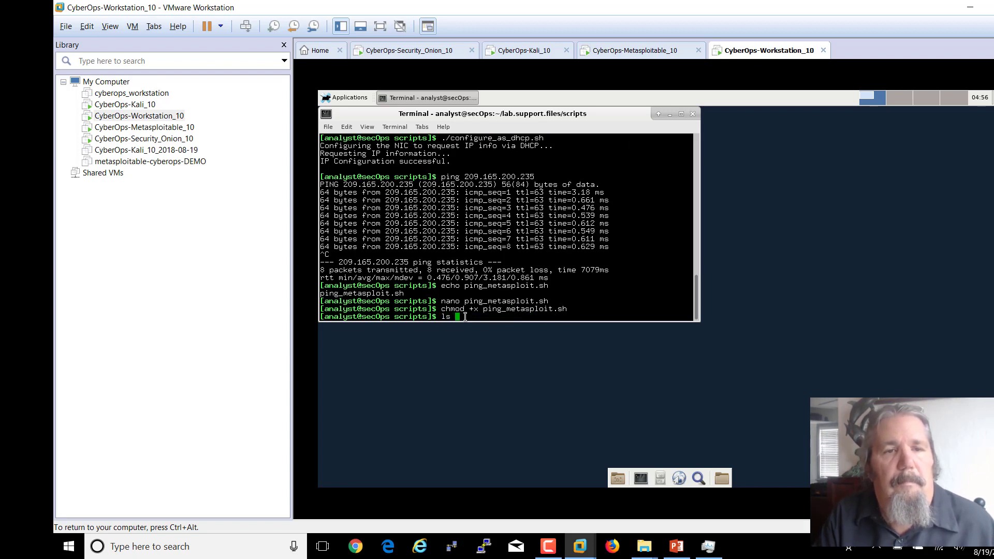
text(ping)
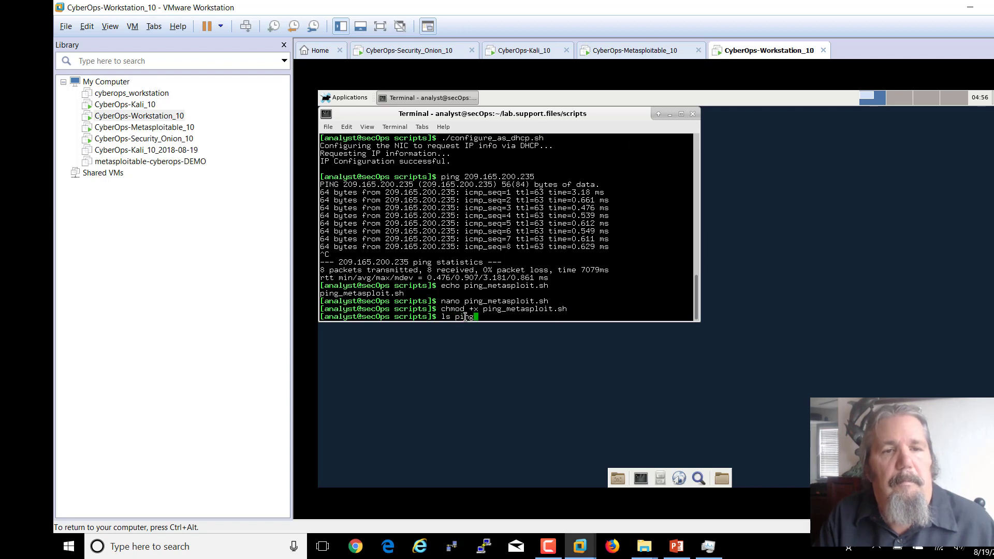
text(*)
key(Return)
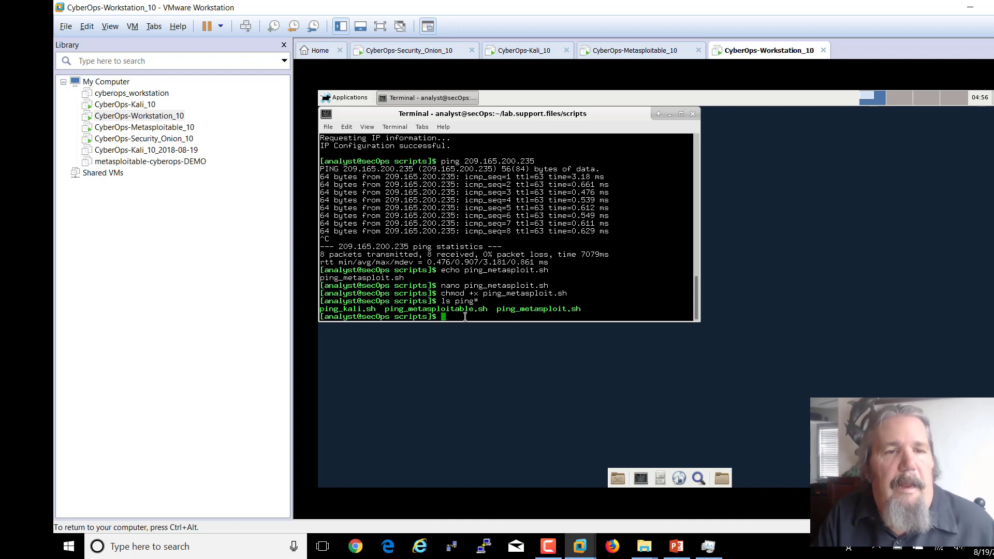
- Run ./ping_kali.sh and stop it after 7 packets sent and received with 0% loss
text(./p)
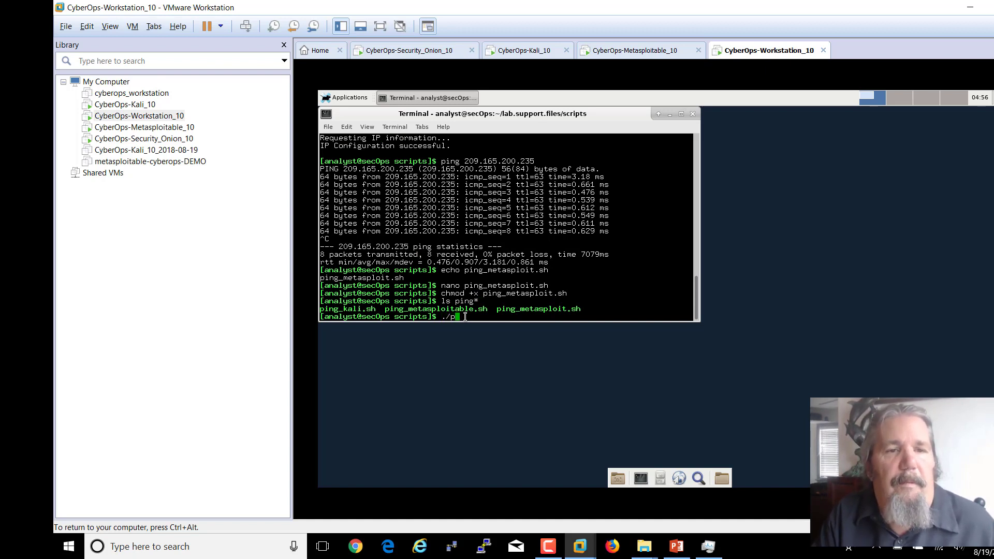
text(ing_k)
key(Tab)
key(Return)
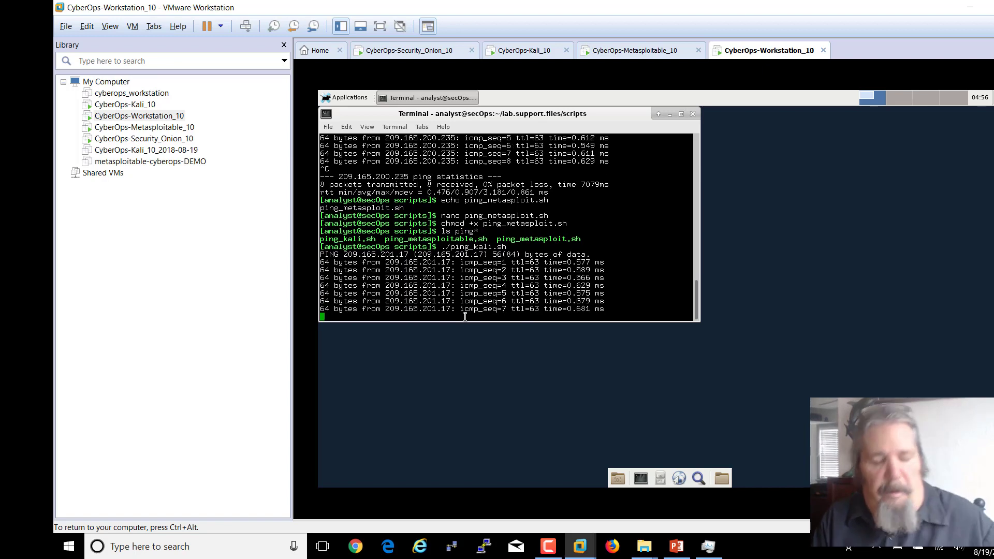
key(ctrl+c)
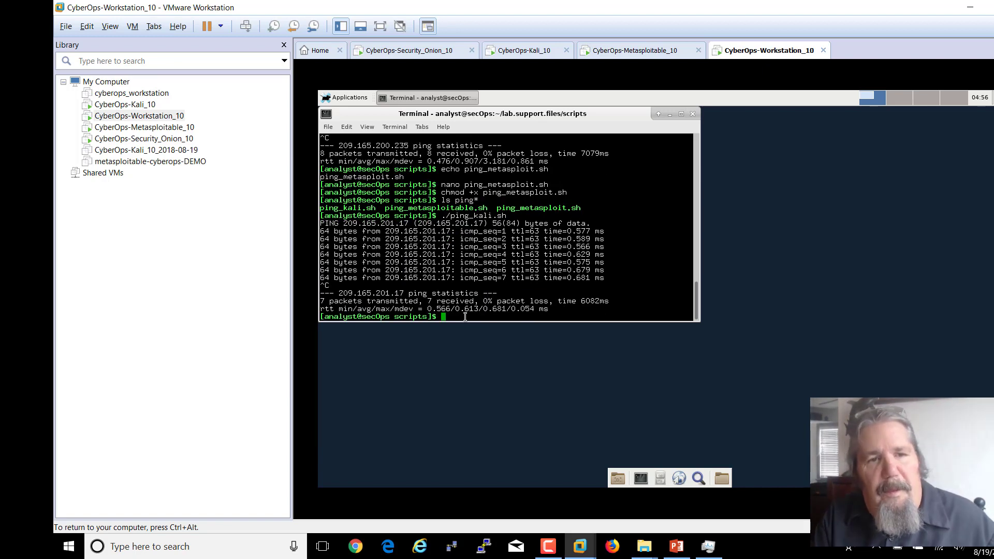
- Change into /etc, confirm the hosts file exists, and print it with cat hosts
text(cd /)
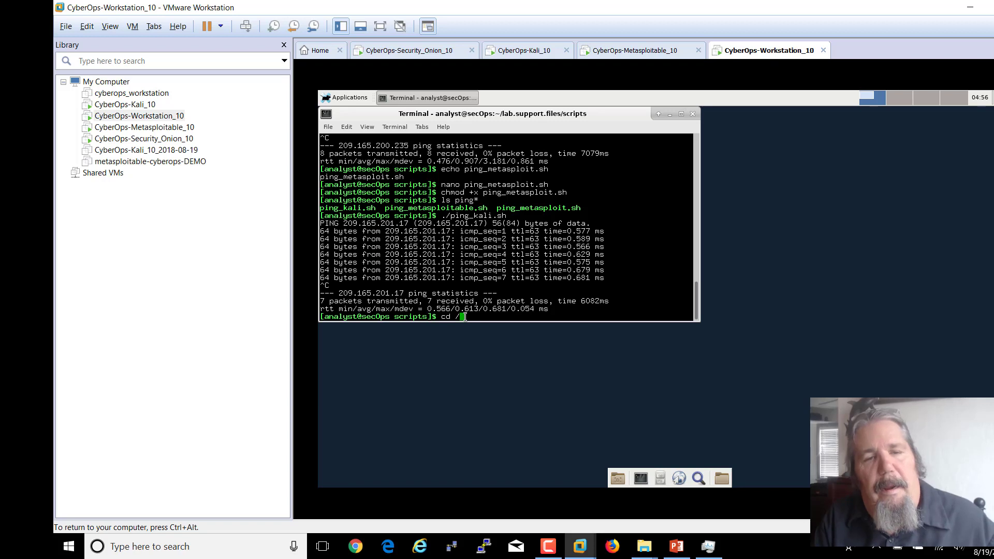
text(etc)
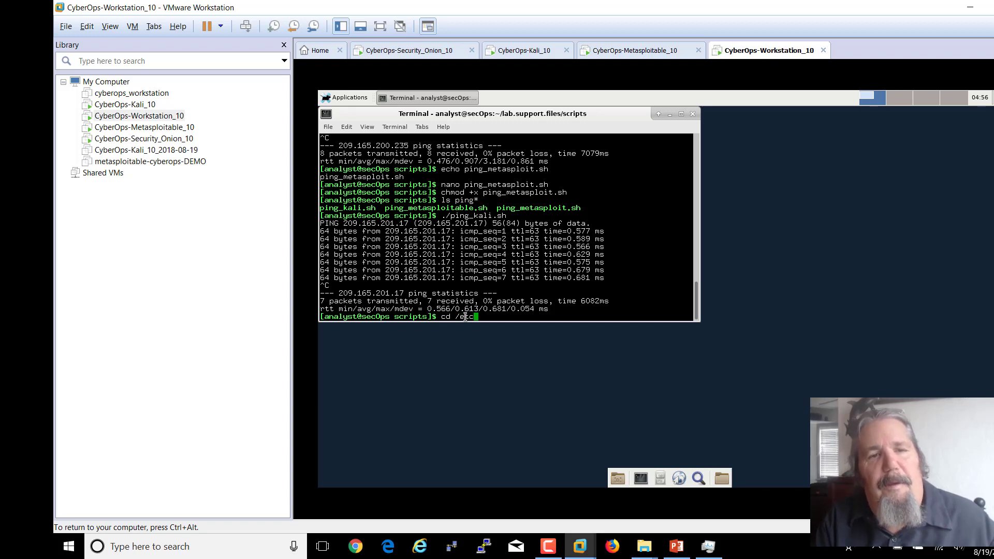
text(/)
key(Return)
text(ls)
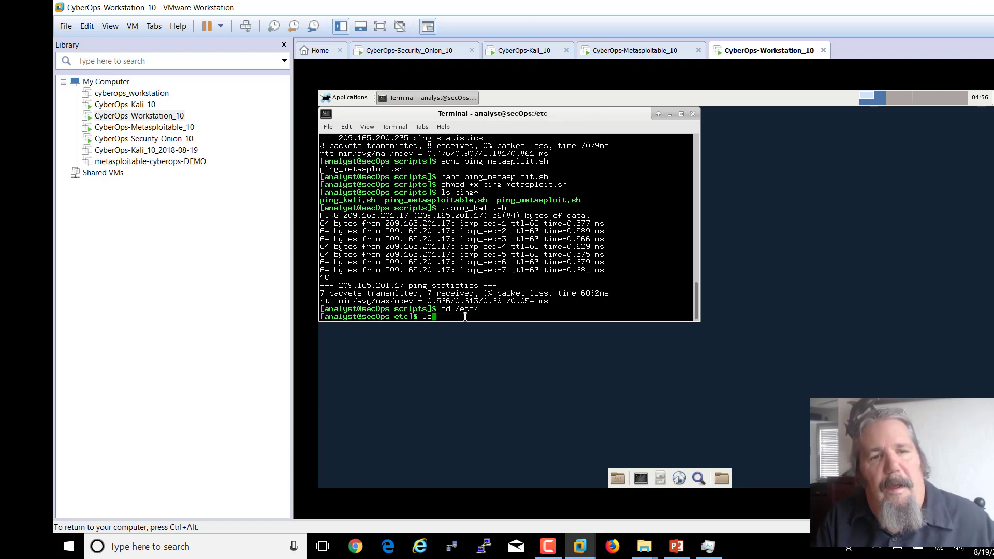
text( h)
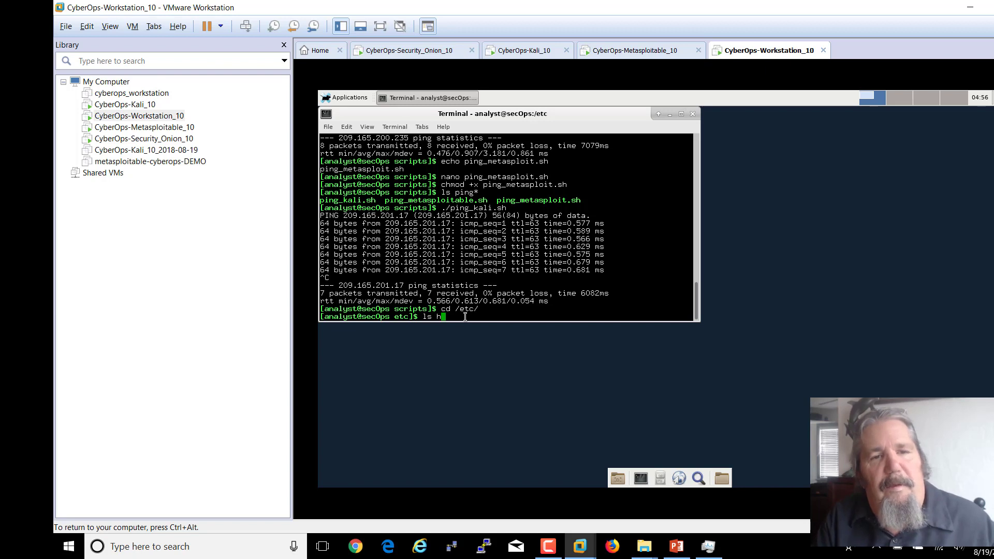
text(osts)
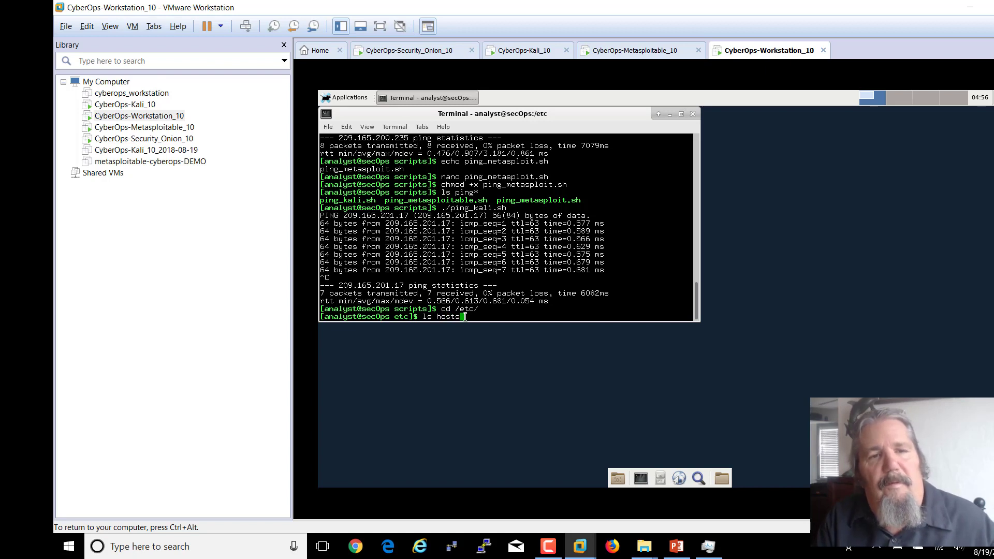
key(Return)
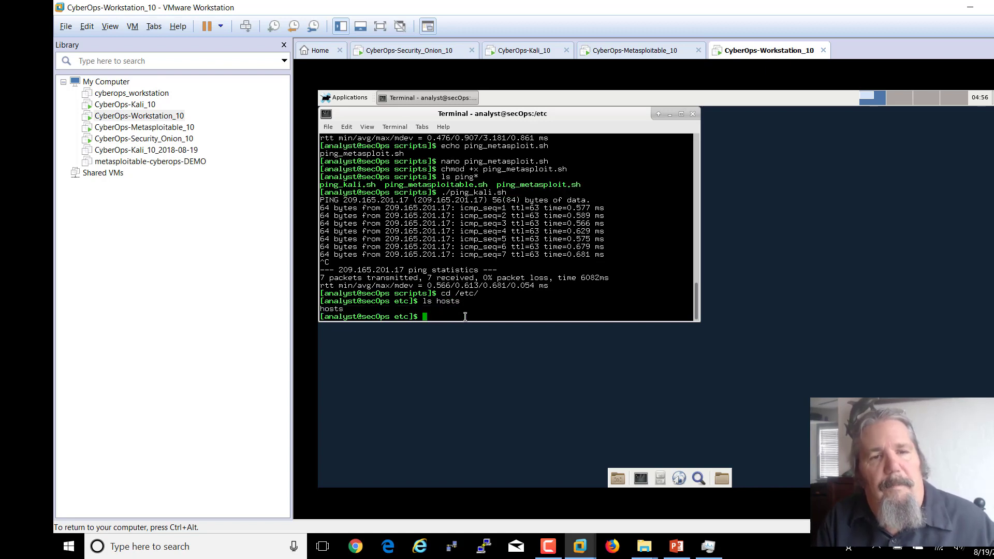
text(cat )
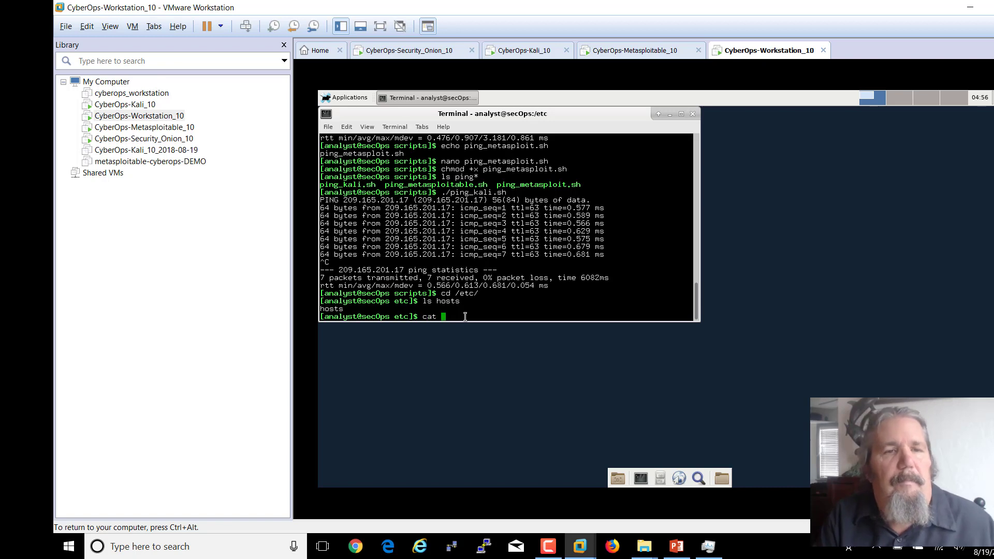
text(hosts)
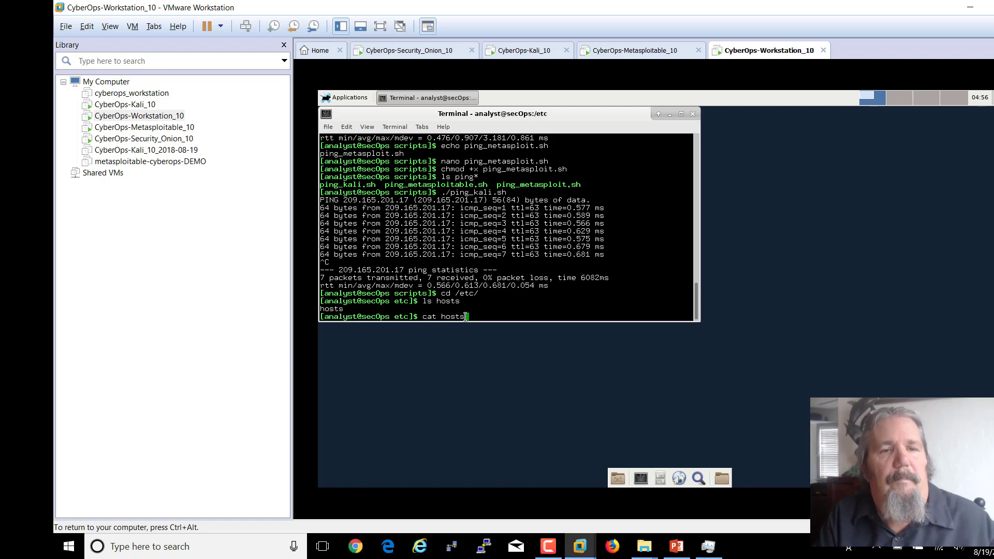
key(Return)
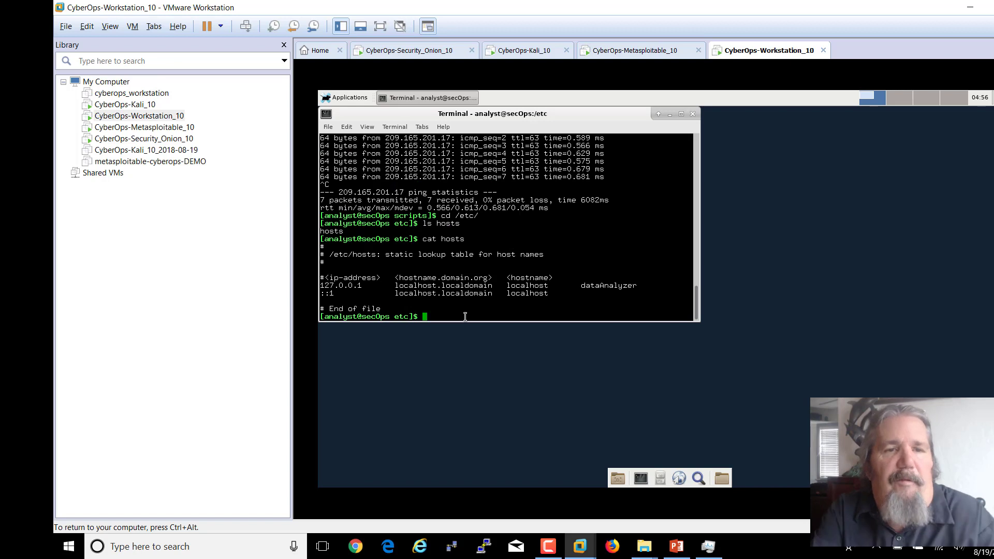
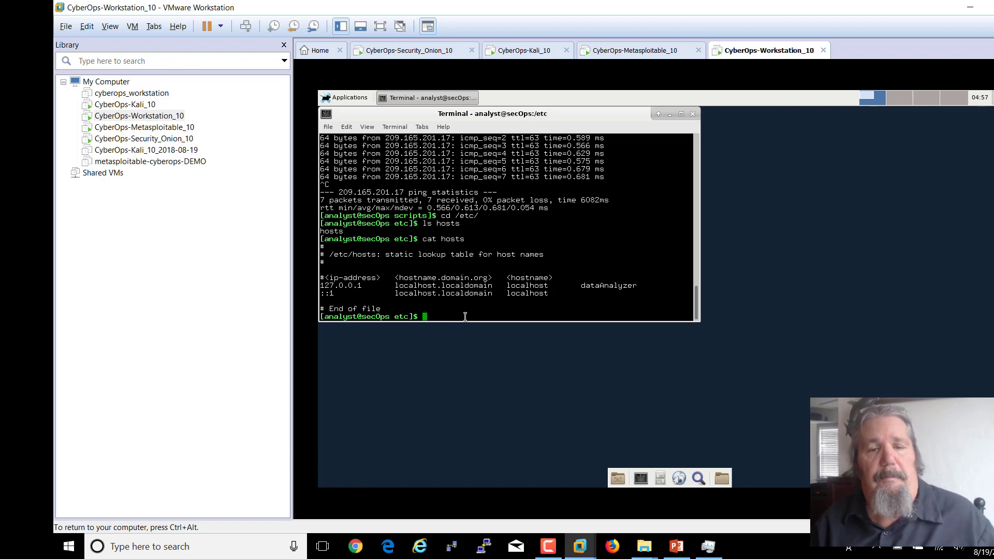
- Return to the PowerPoint slide show and advance to slide 33, 'Shut down your VM's'
click(673, 548)
click(611, 480)
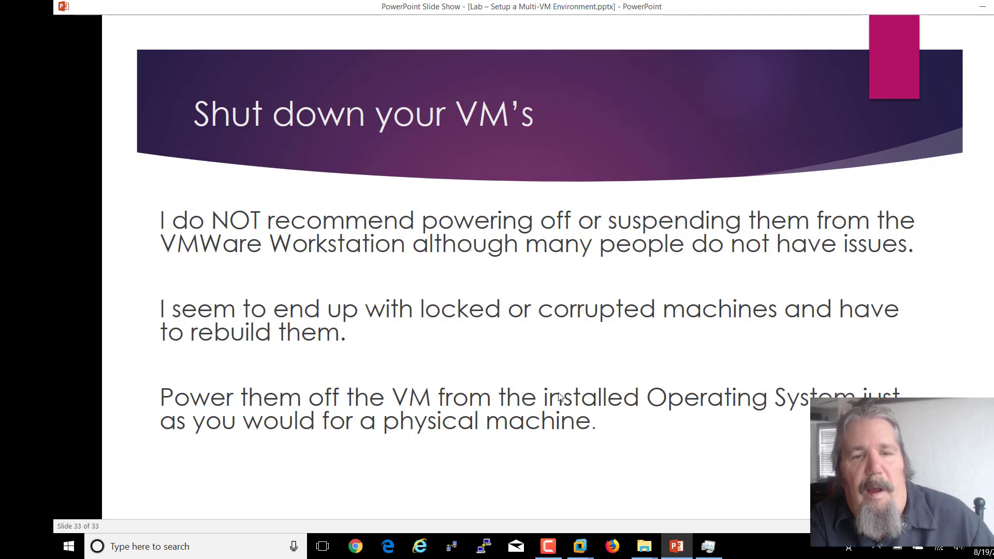
- Switch back to VMware Workstation showing the CyberOps-Security_Onion_10 virtual machine
click(573, 546)
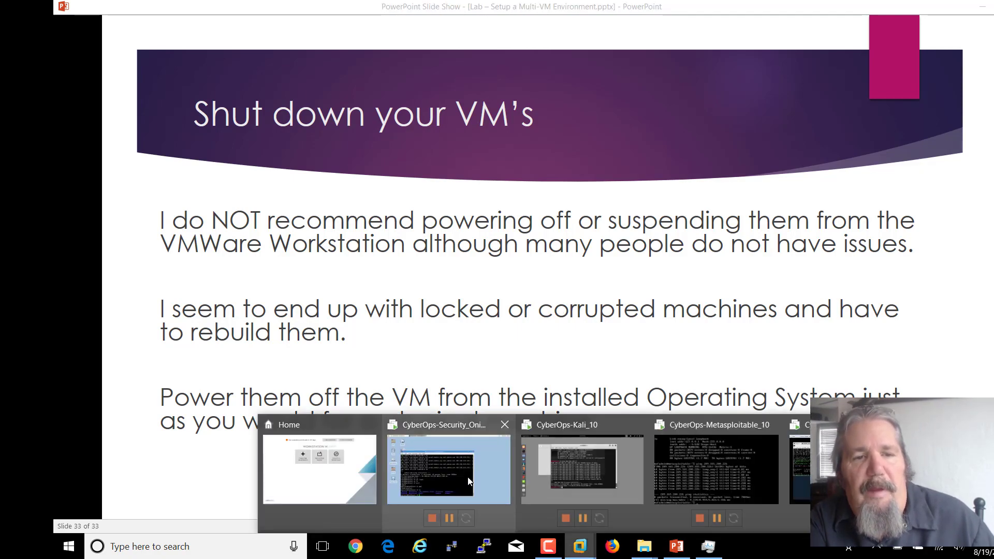
click(448, 469)
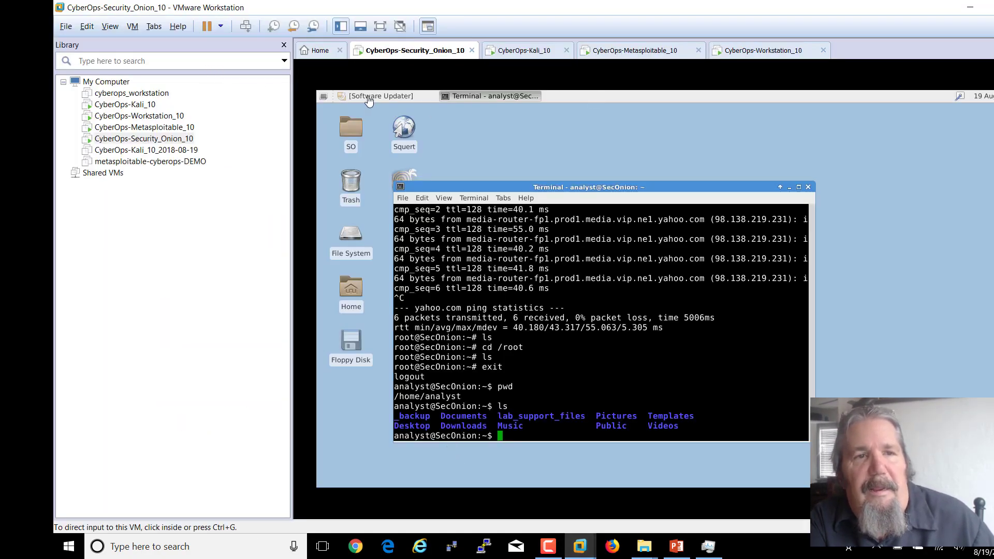
- Shut down the Security Onion guest via Applications > Log Out > Shut Down
click(327, 98)
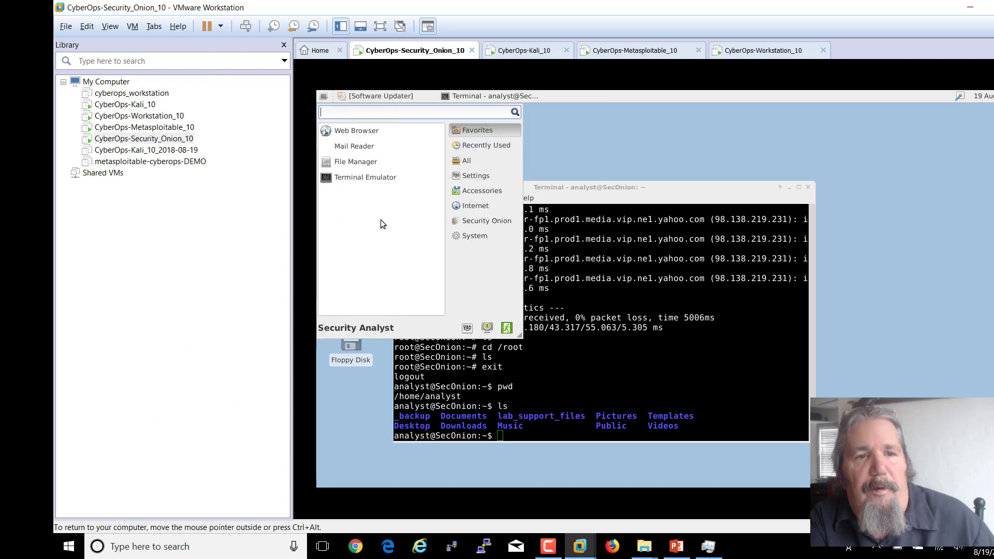
click(507, 328)
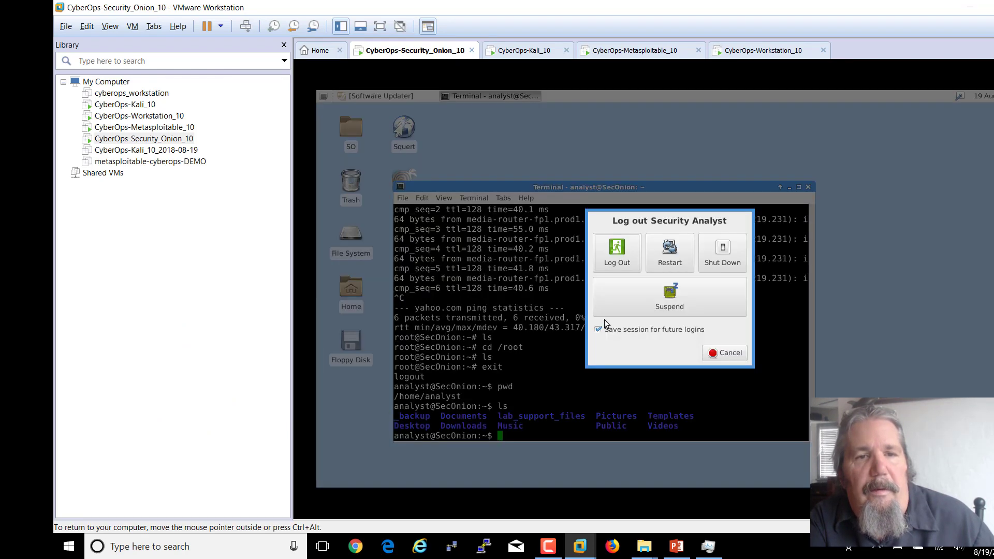
click(726, 259)
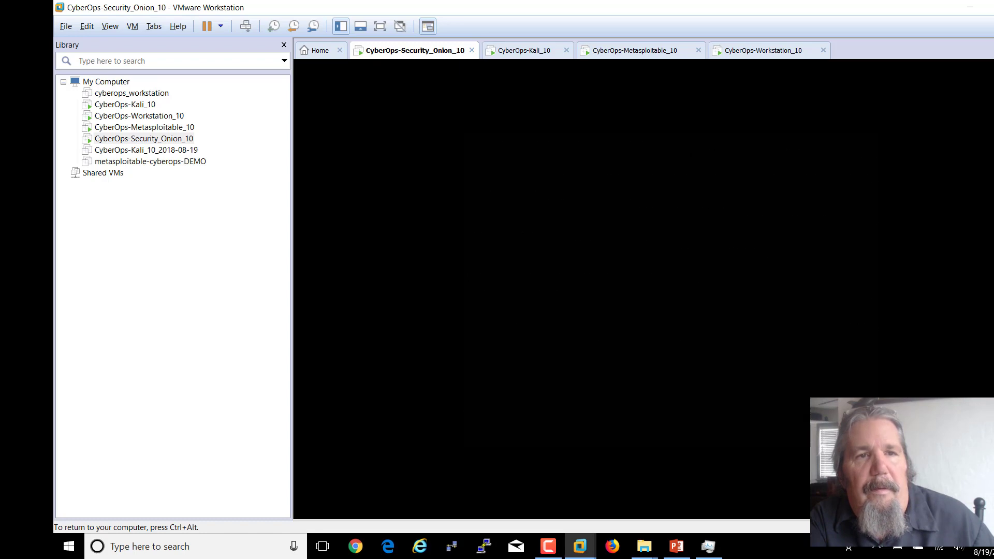
- Power off the Kali guest from its system menu, then switch to the Metasploitable VM
key(ctrl+alt)
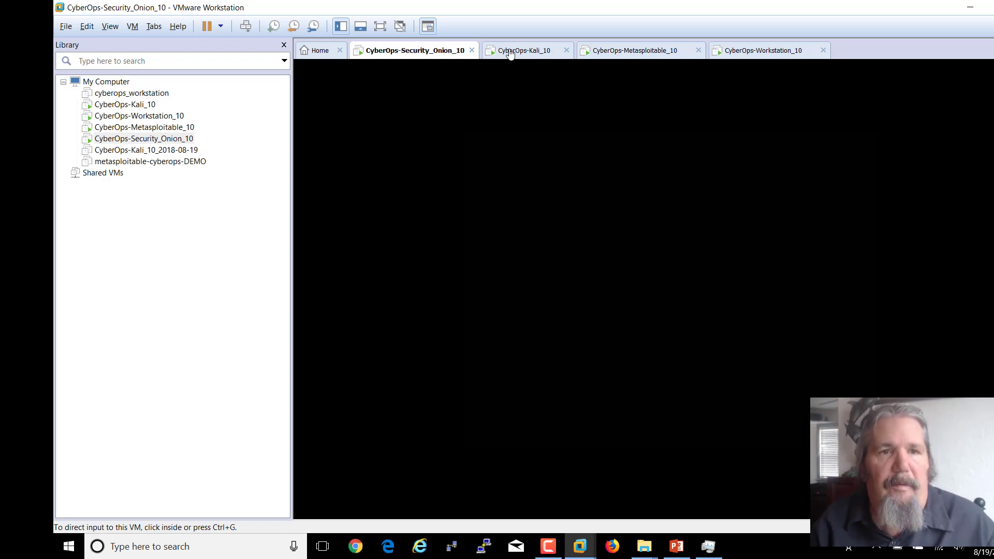
click(510, 52)
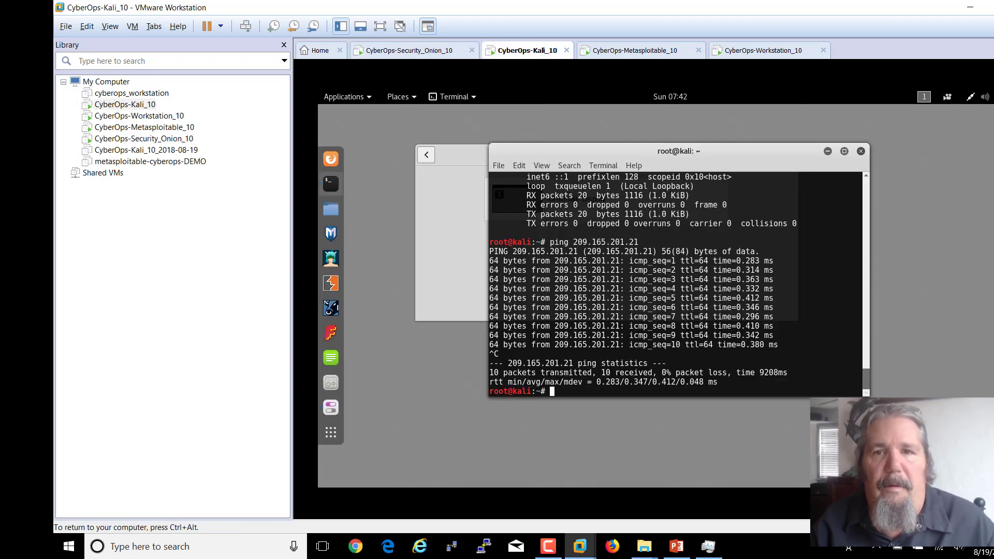
click(983, 96)
click(980, 241)
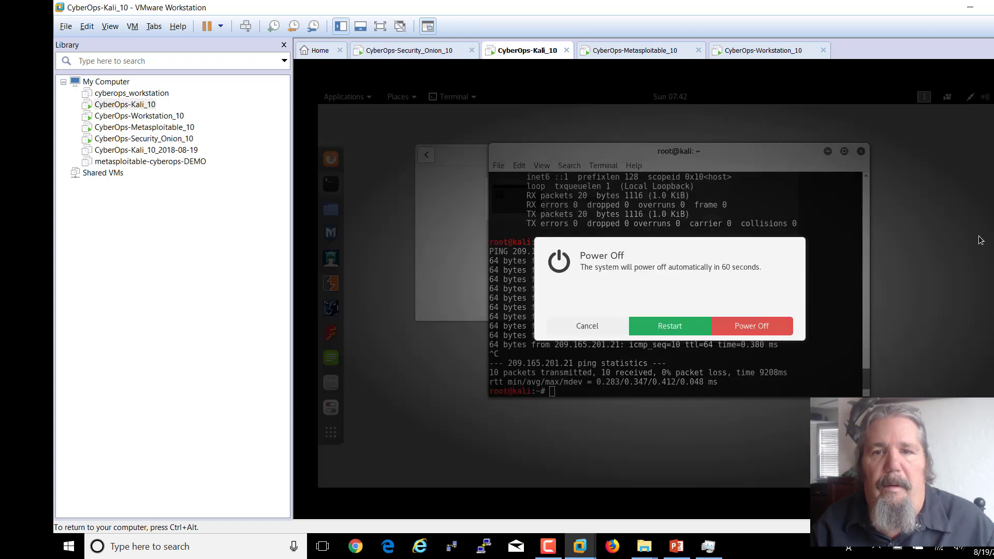
click(752, 326)
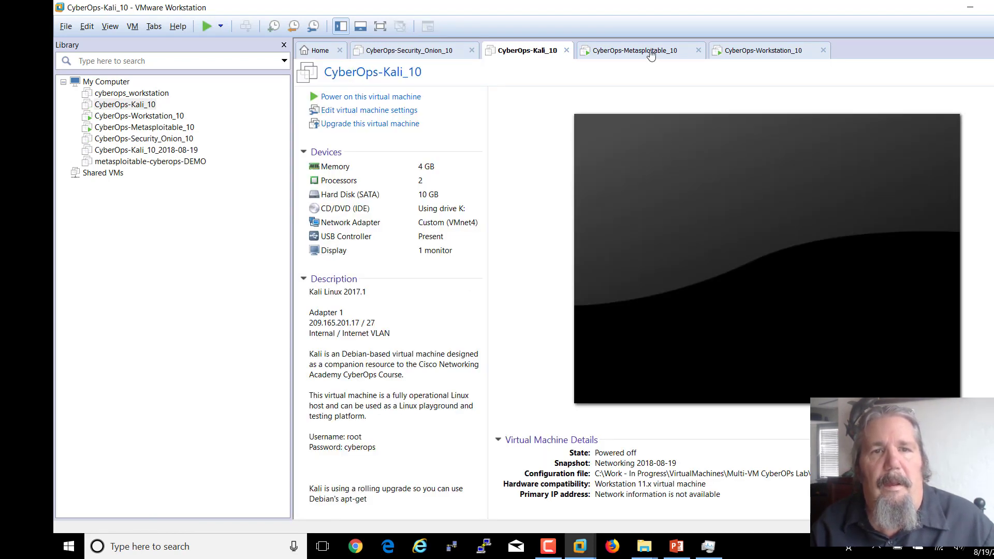
click(651, 52)
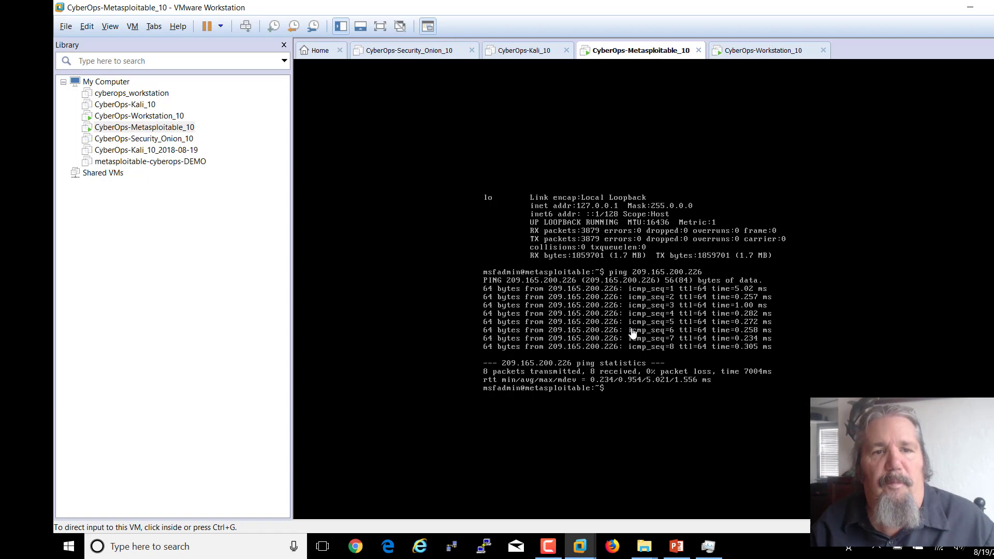
- Shut down Metasploitable with 'sudo init 0' and the sudo password, then switch to CyberOps-Workstation_10
click(617, 393)
text(s)
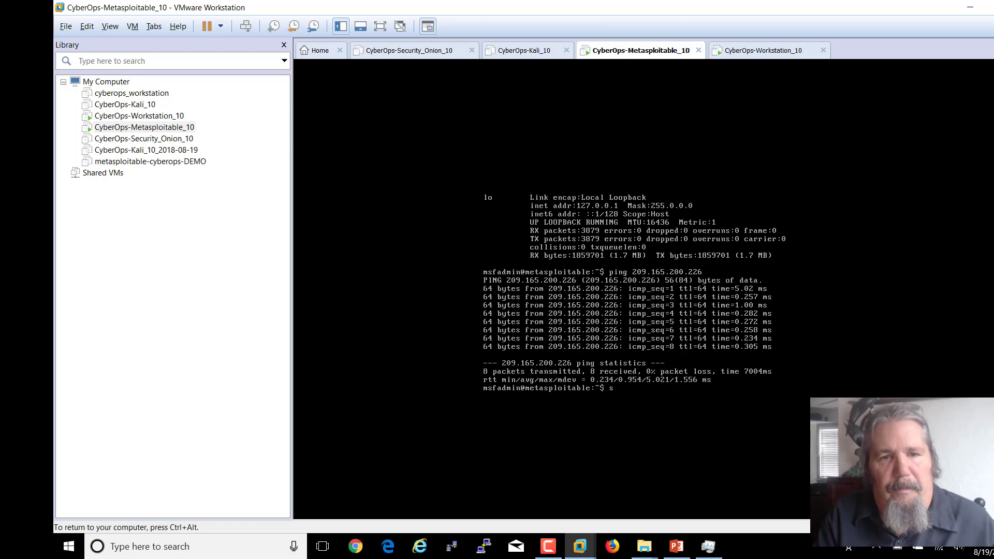
text(how)
key(BackSpace)
key(BackSpace)
key(BackSpace)
key(BackSpace)
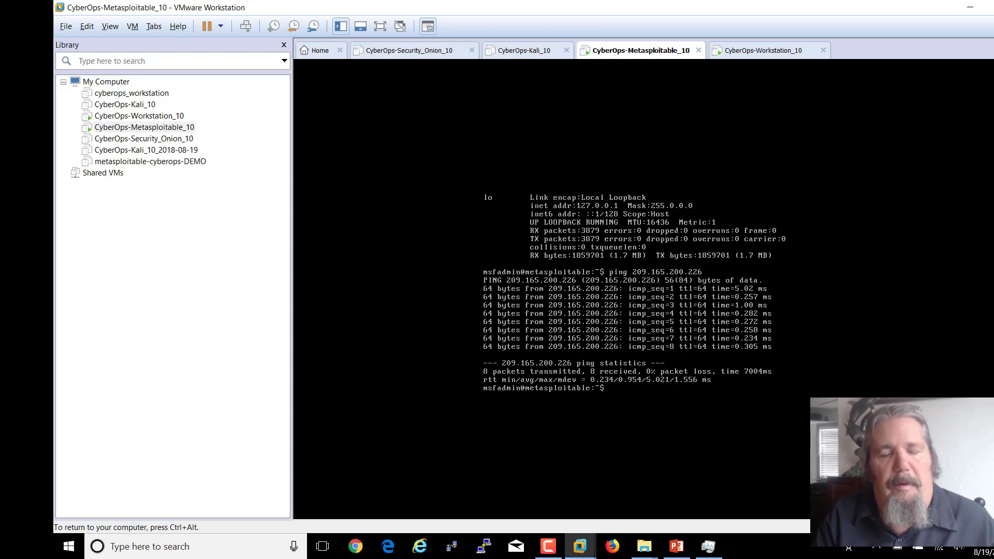
text(sudo)
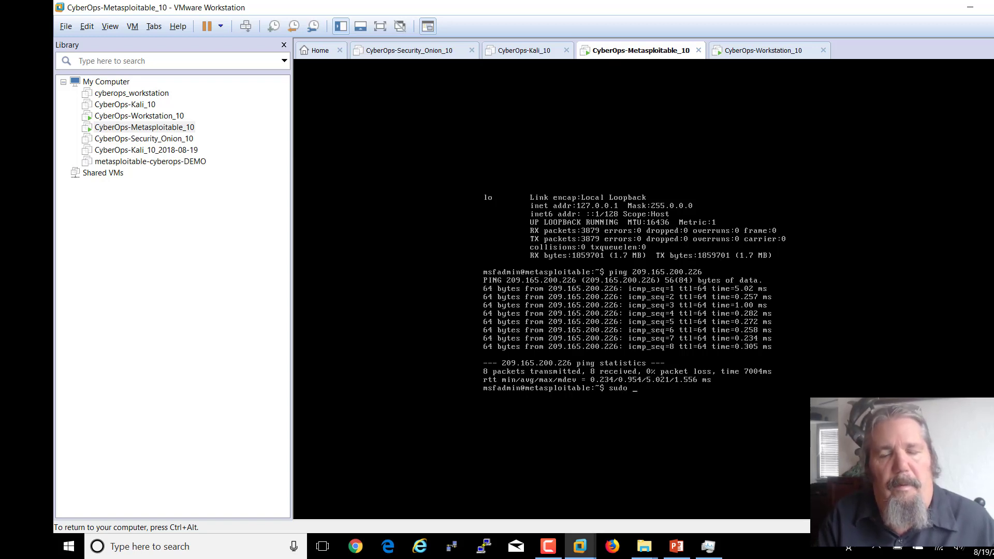
text( init)
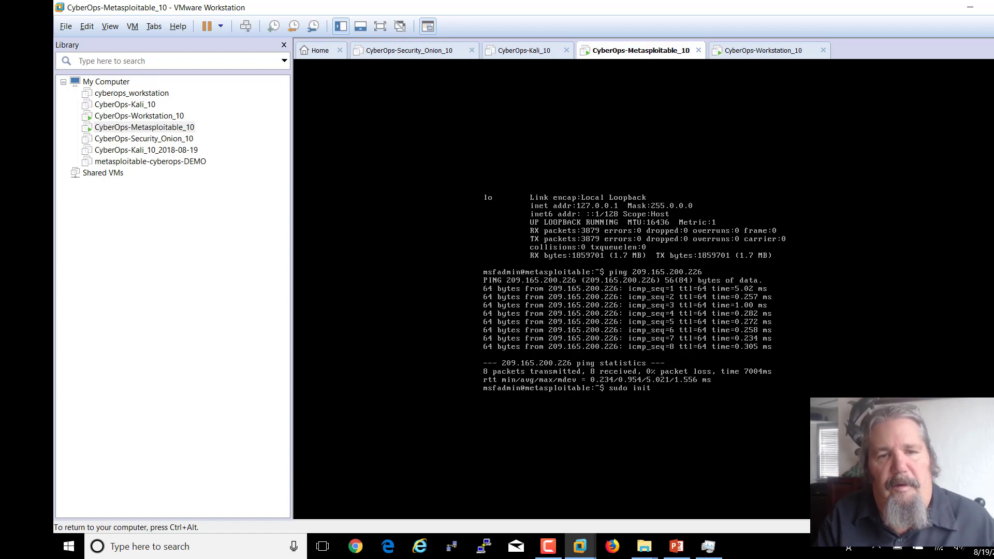
text( 0)
key(Return)
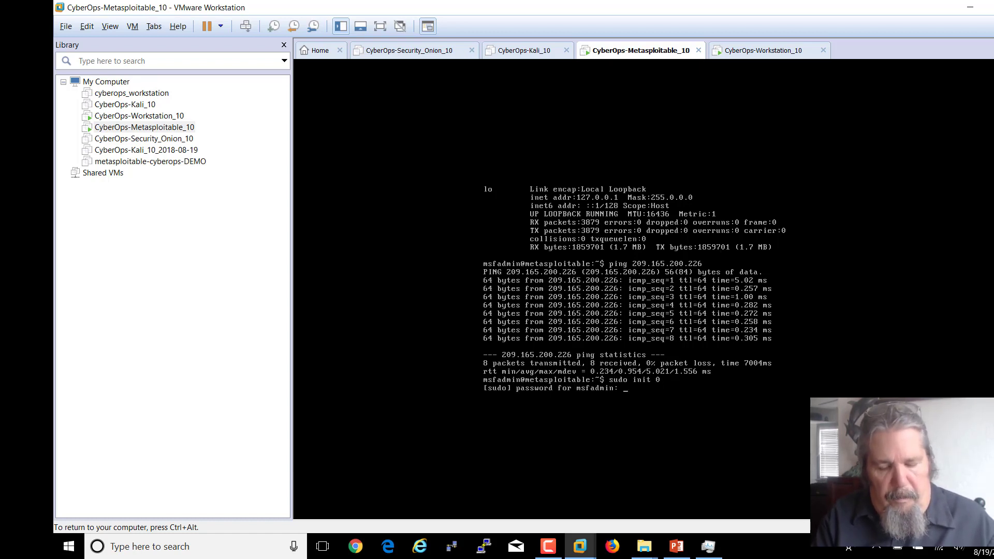
key(Return)
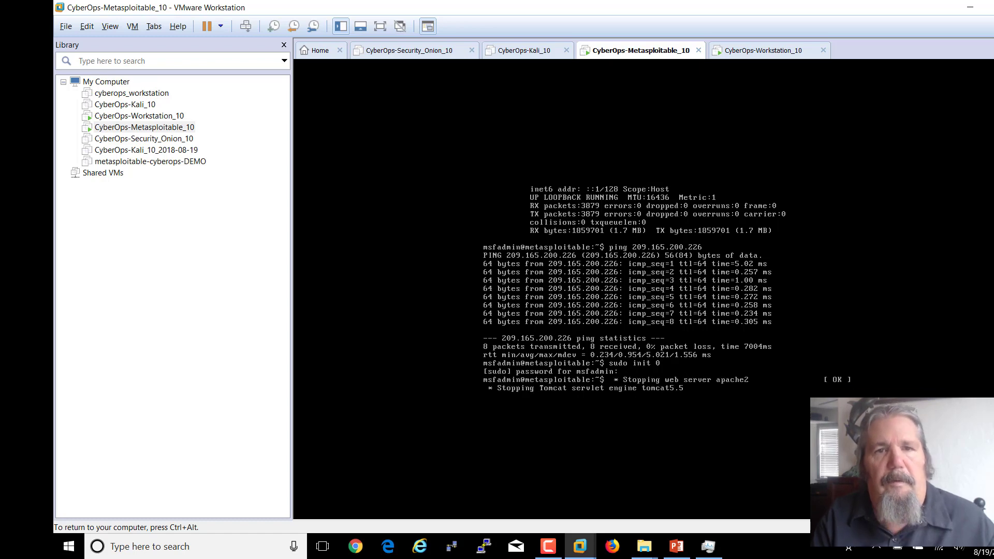
key(ctrl+alt)
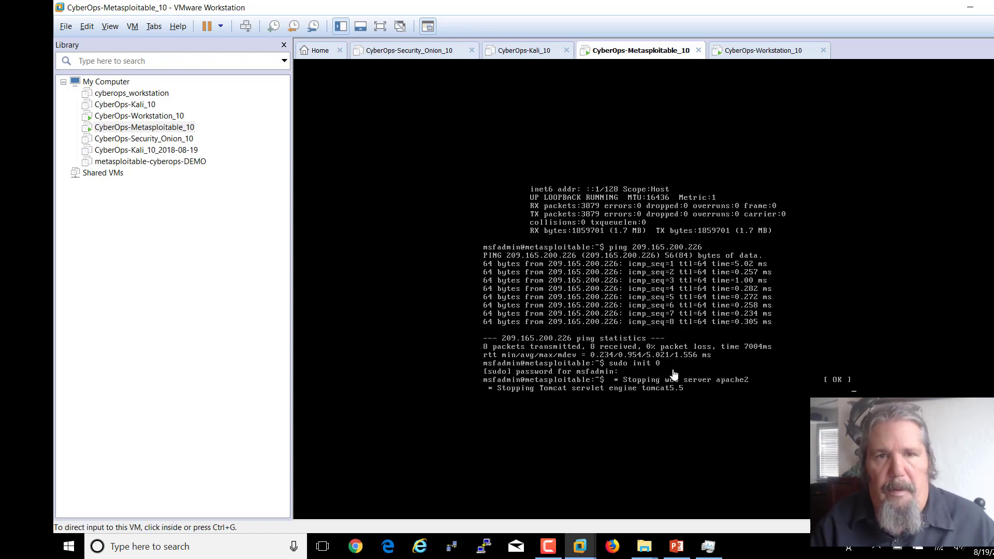
click(736, 52)
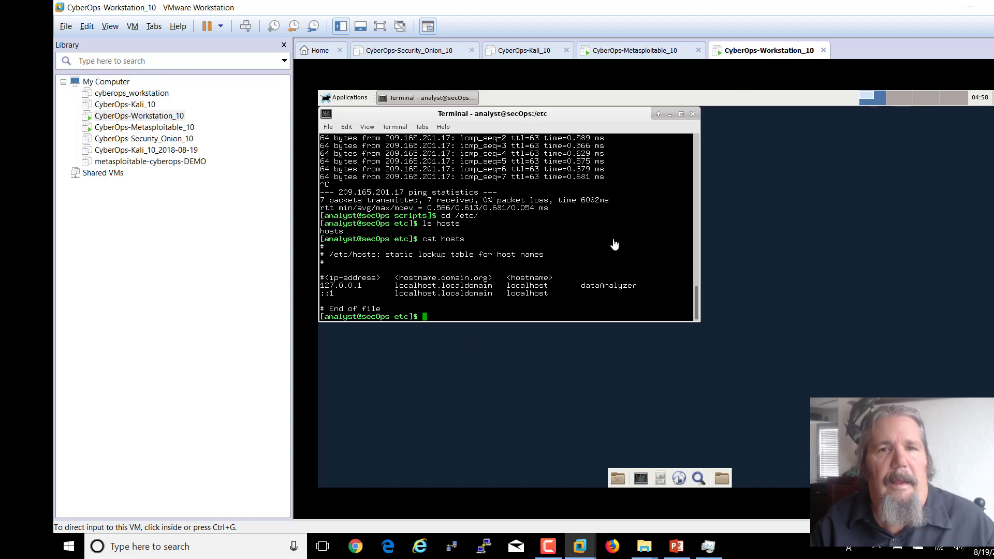
- Shut down the CyberOps-Workstation_10 guest via Applications > Log Out > Shut Down
click(395, 179)
click(347, 98)
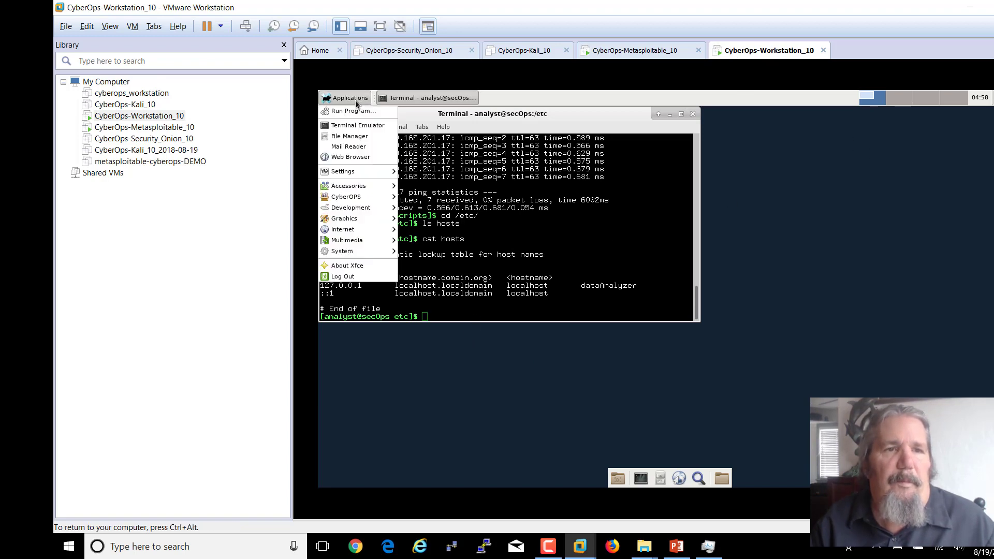
click(343, 277)
click(710, 256)
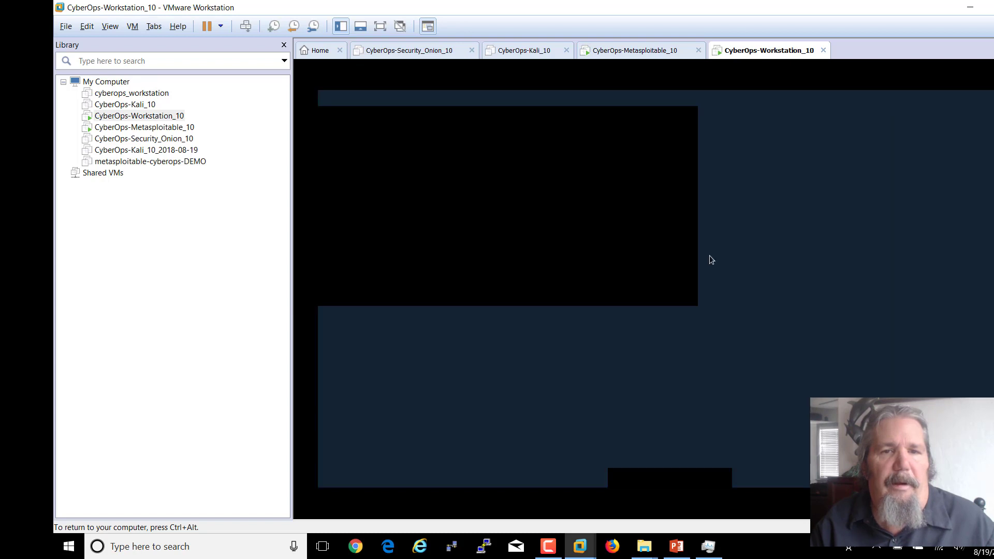